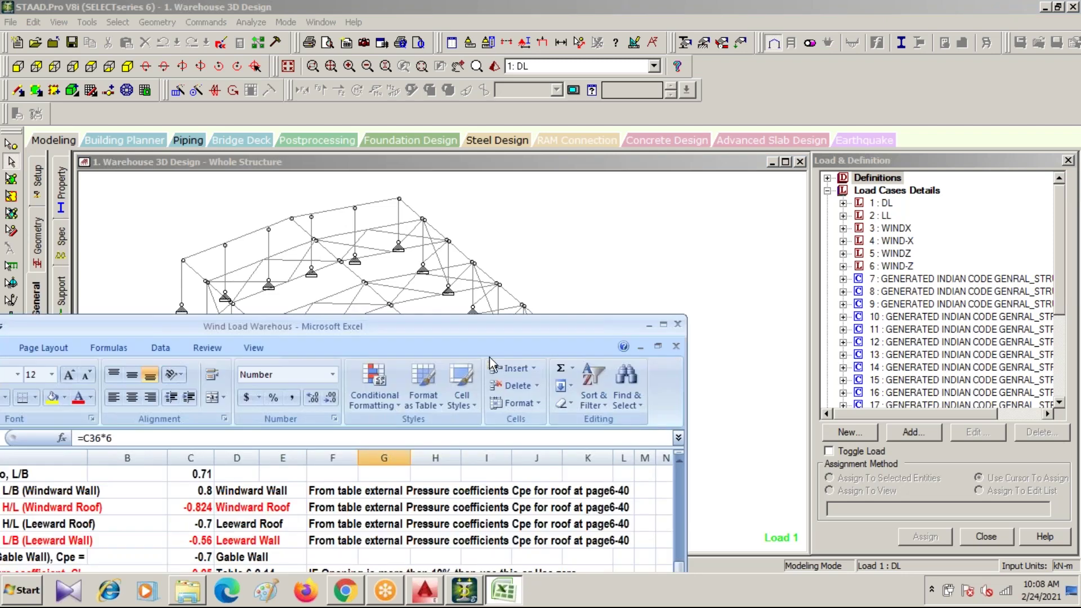
- Maximize the Wind Load Warehouse workbook and review the pressure coefficients above the design pressure results
left_click(664, 324)
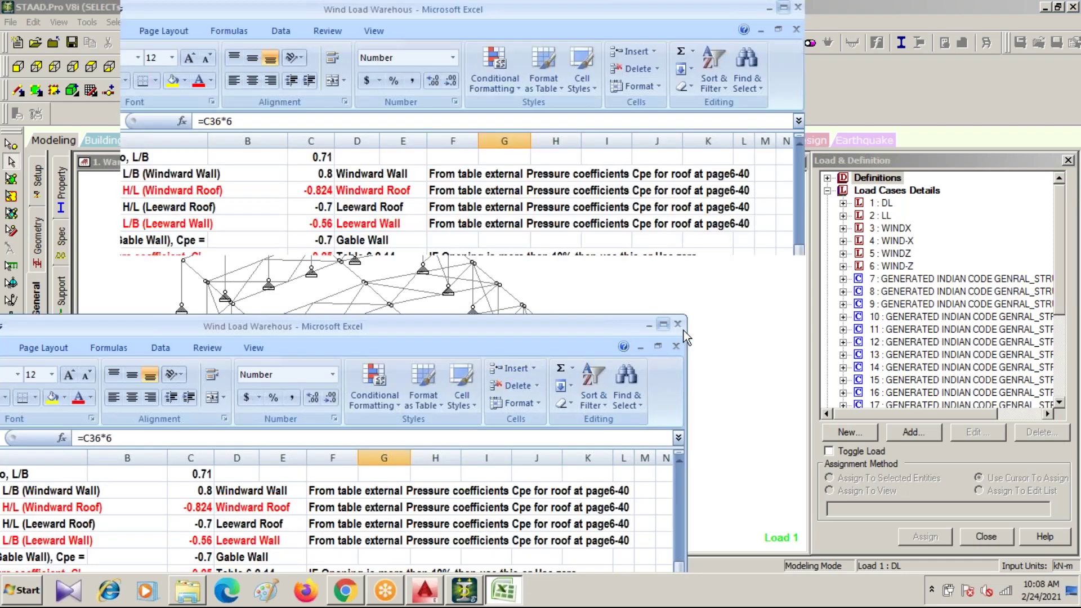
left_click(519, 424)
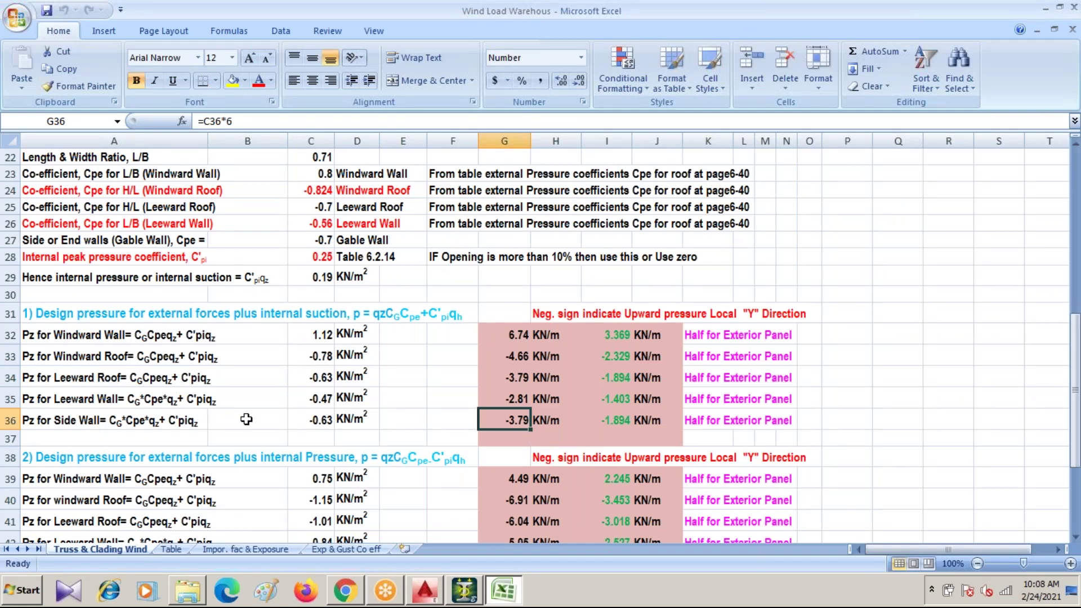
scroll(265, 419, "up", 1)
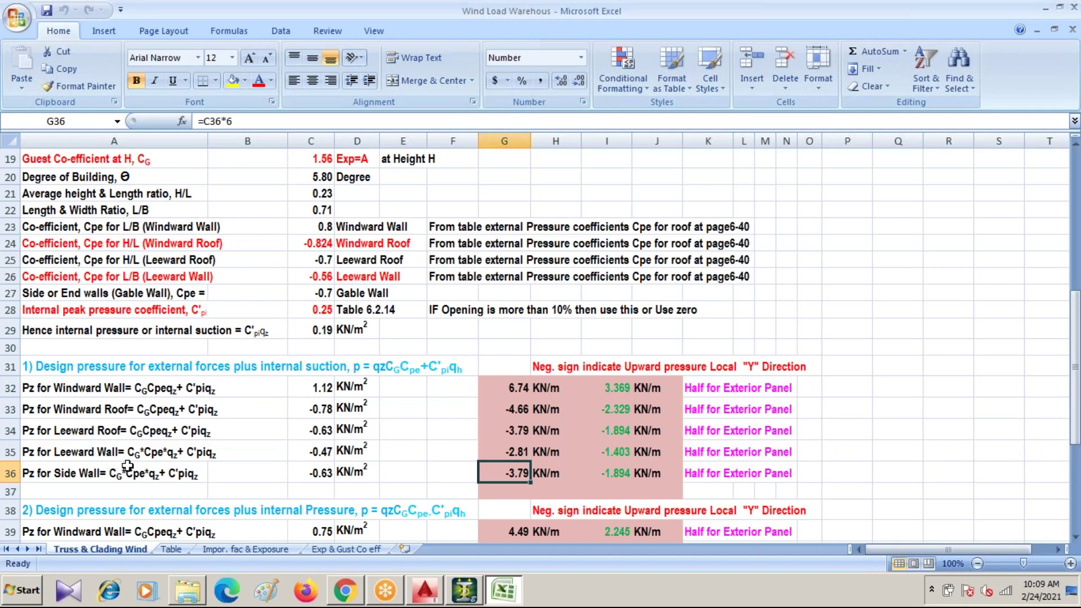
- Switch to STAAD.Pro and highlight the windward-side columns and a windward roof rafter segment in the warehouse model
left_click(467, 591)
left_click(256, 356)
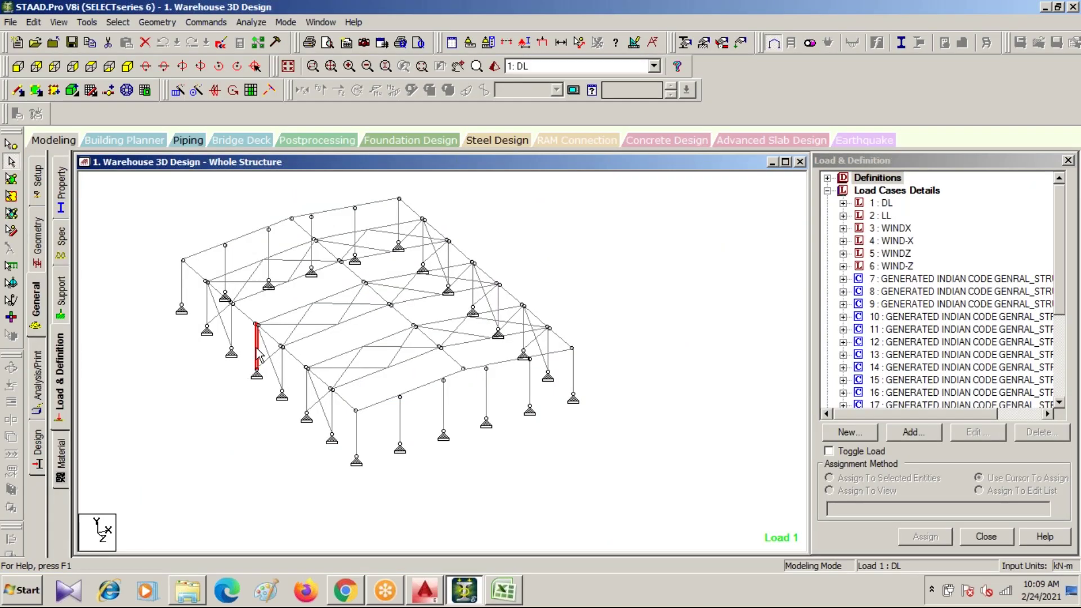
left_click(281, 370)
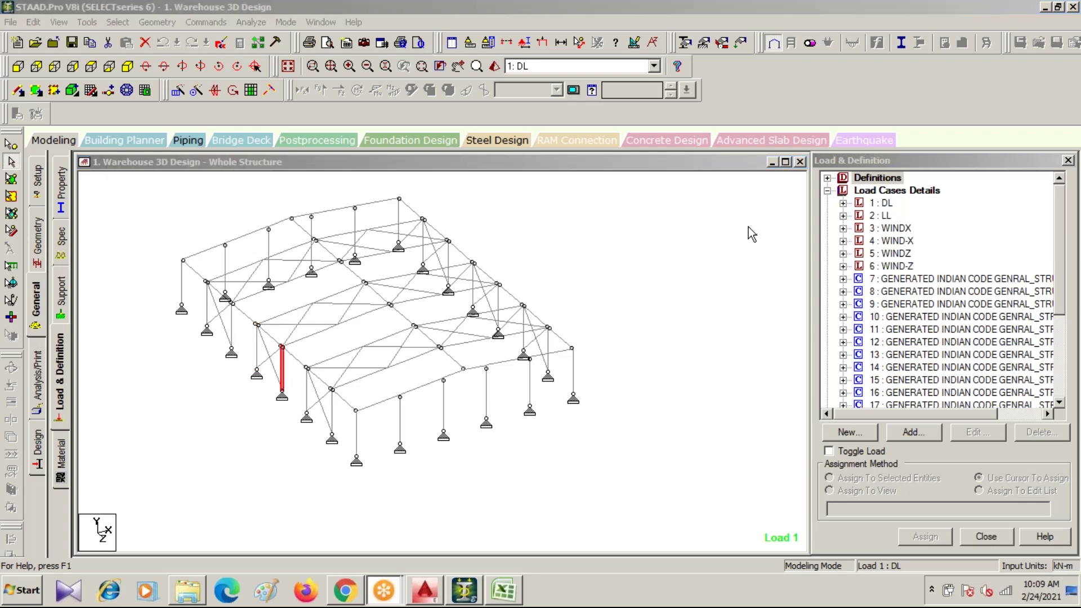
left_click(296, 308)
left_click(345, 290)
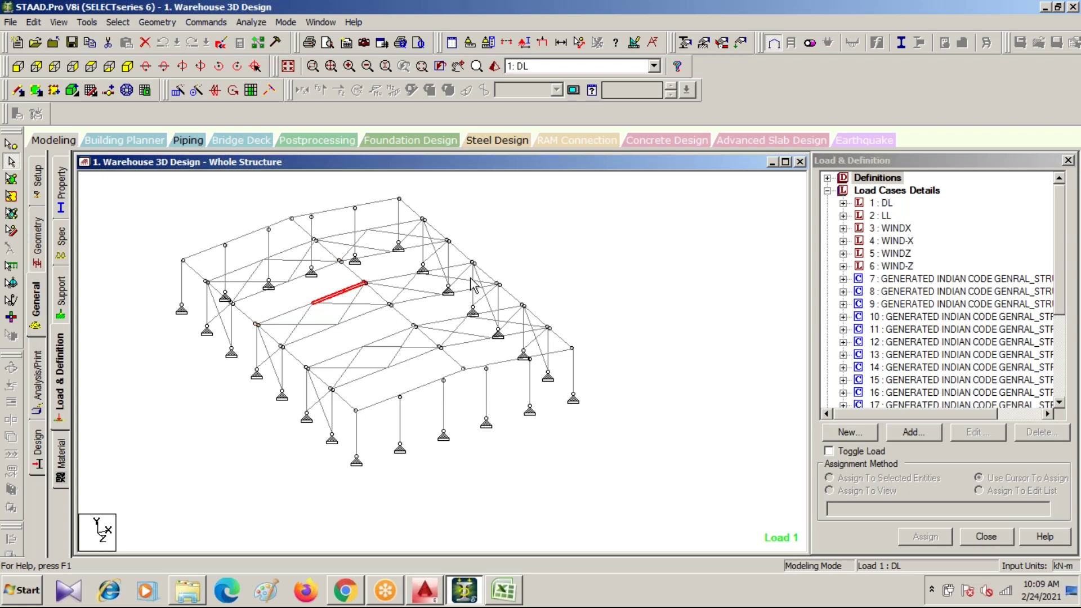
- Highlight the leeward roof members of the same frame beyond the ridge, and clear the selection
left_click(394, 272)
left_click(388, 278)
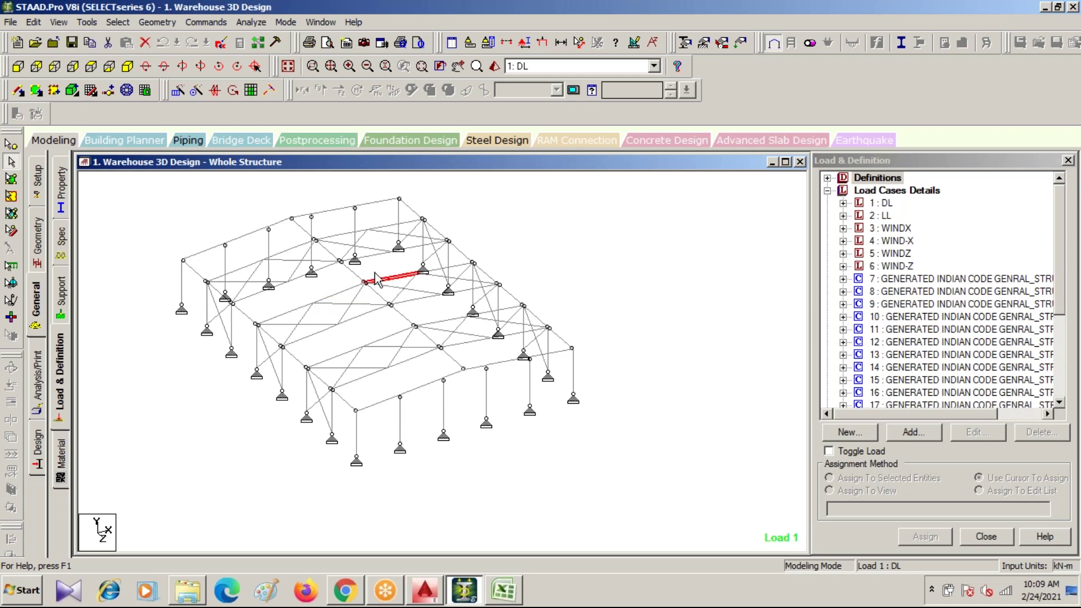
left_click(451, 268)
left_click(386, 286)
left_click(417, 275, "ctrl")
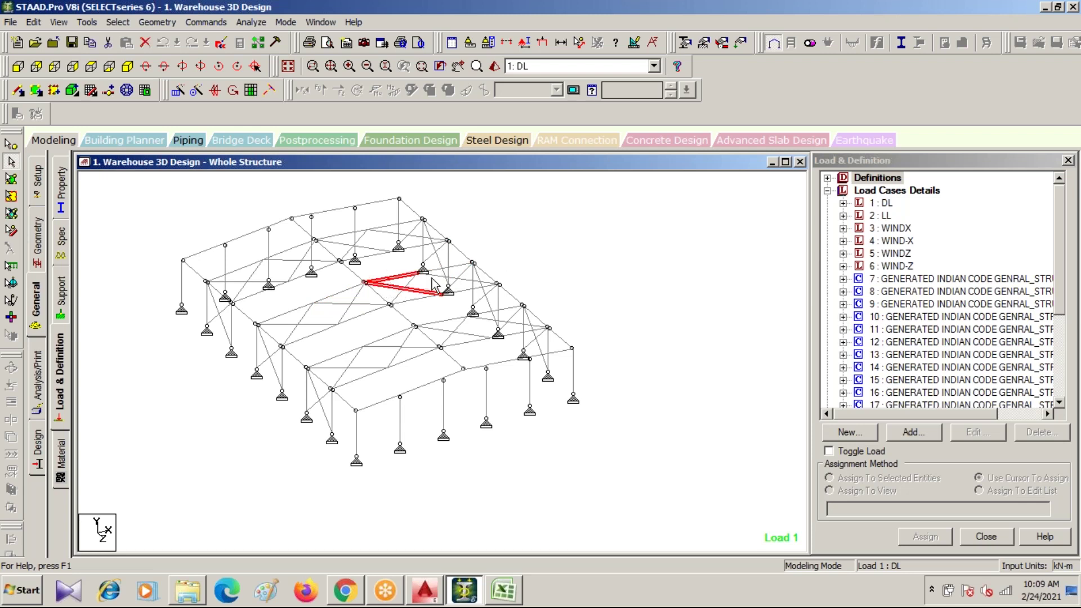
left_click(495, 311)
left_click(510, 366)
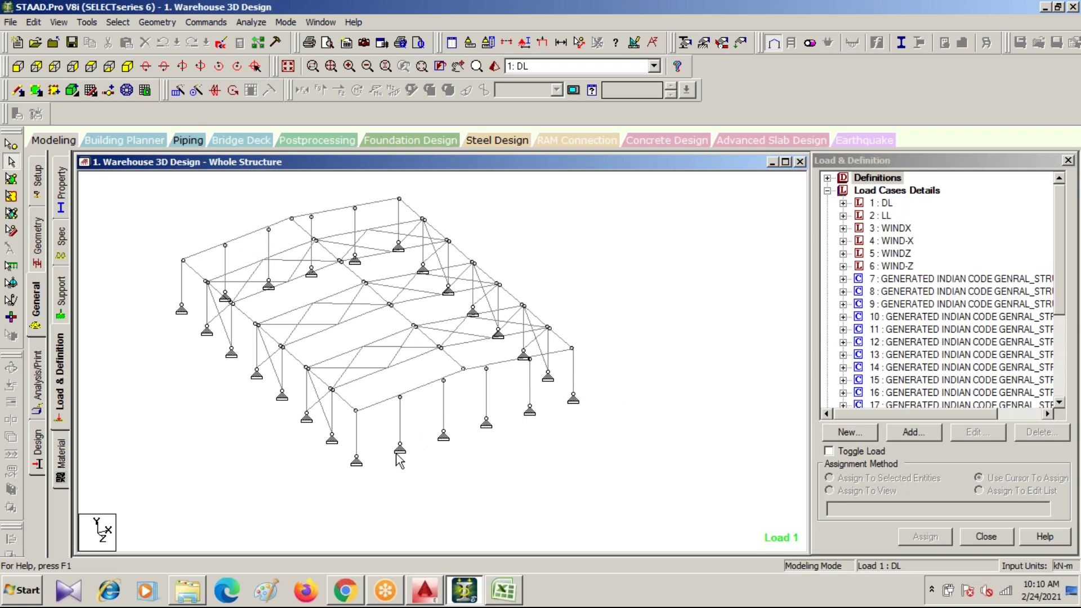
left_click(752, 223)
- Go through the wind load cases WINDX, WIND-X, WINDZ and WIND-Z one after another
left_click(878, 228)
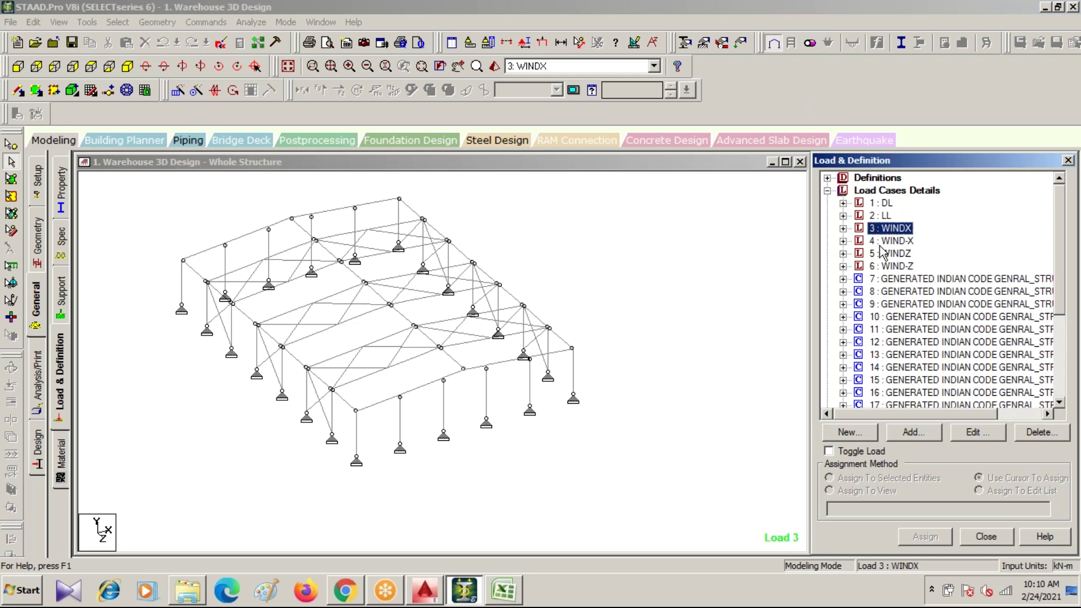
left_click(882, 241)
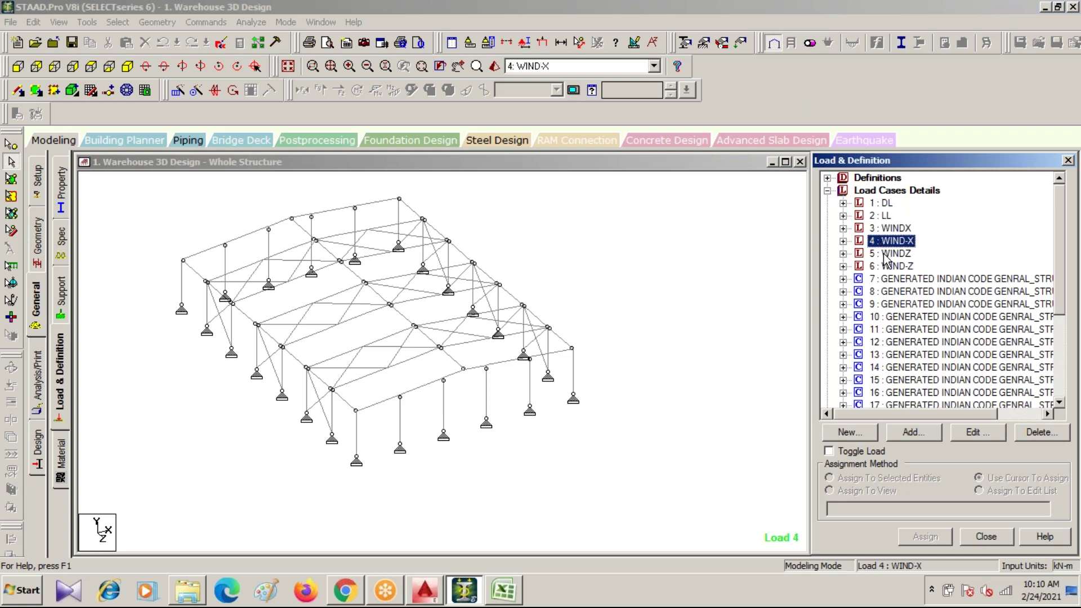
left_click(883, 254)
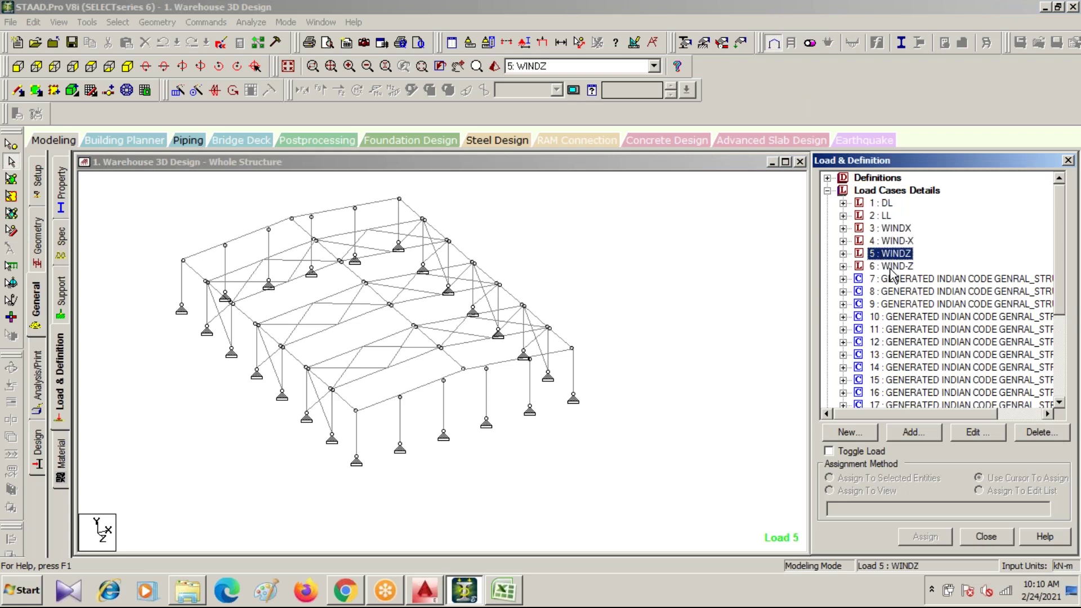
left_click(893, 267)
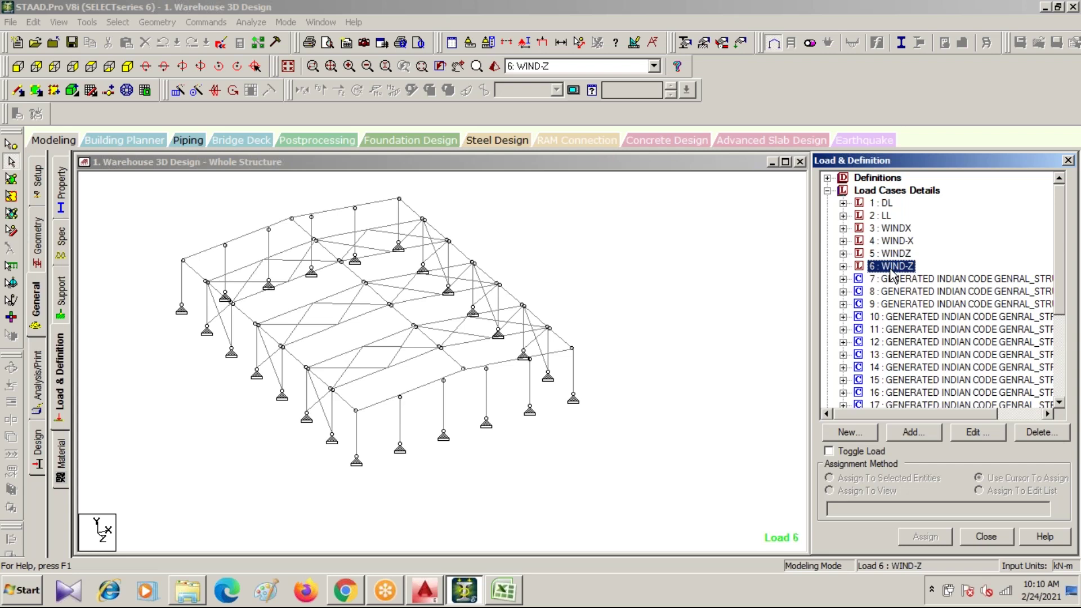
- Expand load case WINDX and examine which members carry the GX 6.74, GY 4.66 and GY 3.79 kN/m loads
left_click(842, 228)
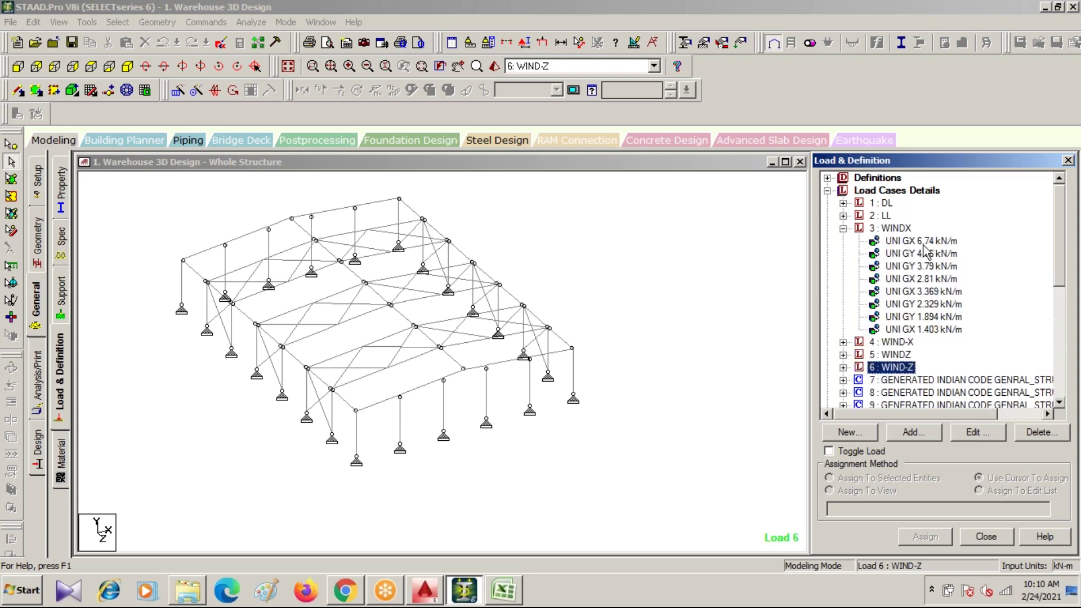
left_click(924, 241)
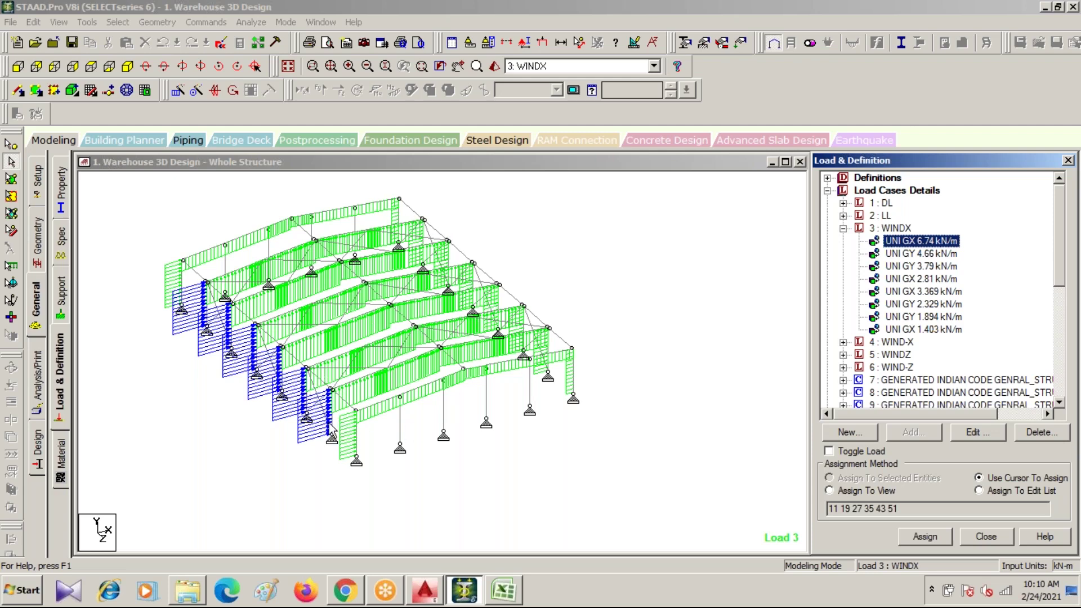
left_click(924, 254)
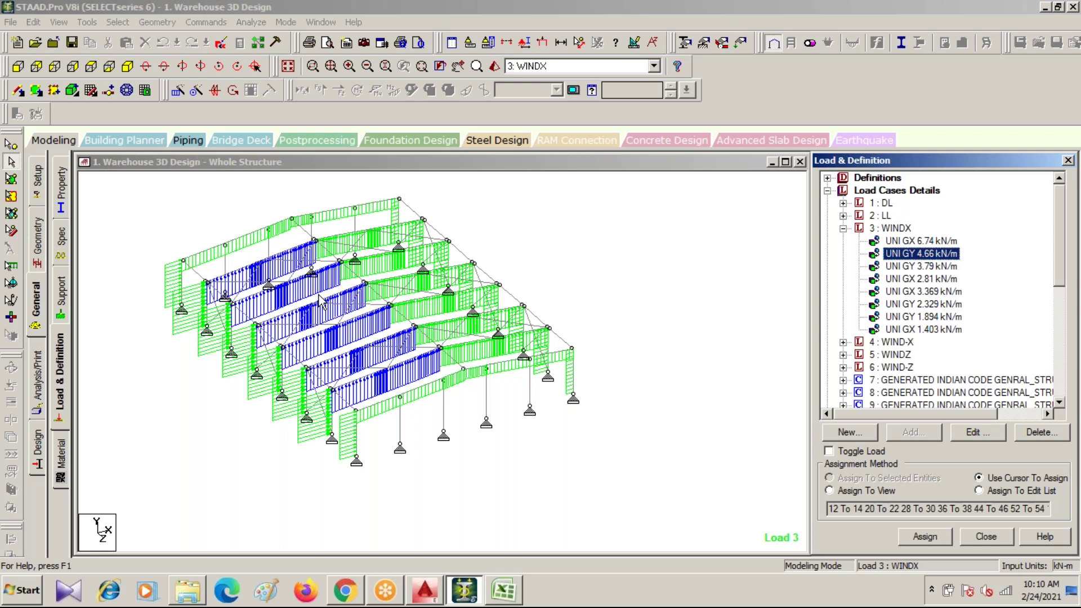
left_click(922, 266)
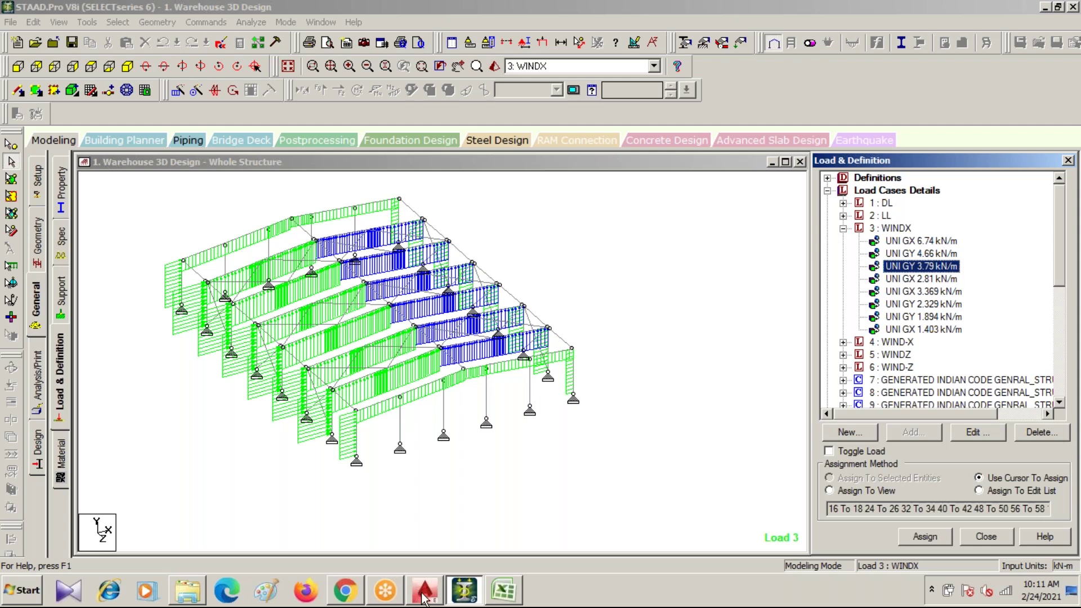
- Switch to the Excel wind load sheet and check the line loads for the leeward roof and leeward wall
left_click(503, 591)
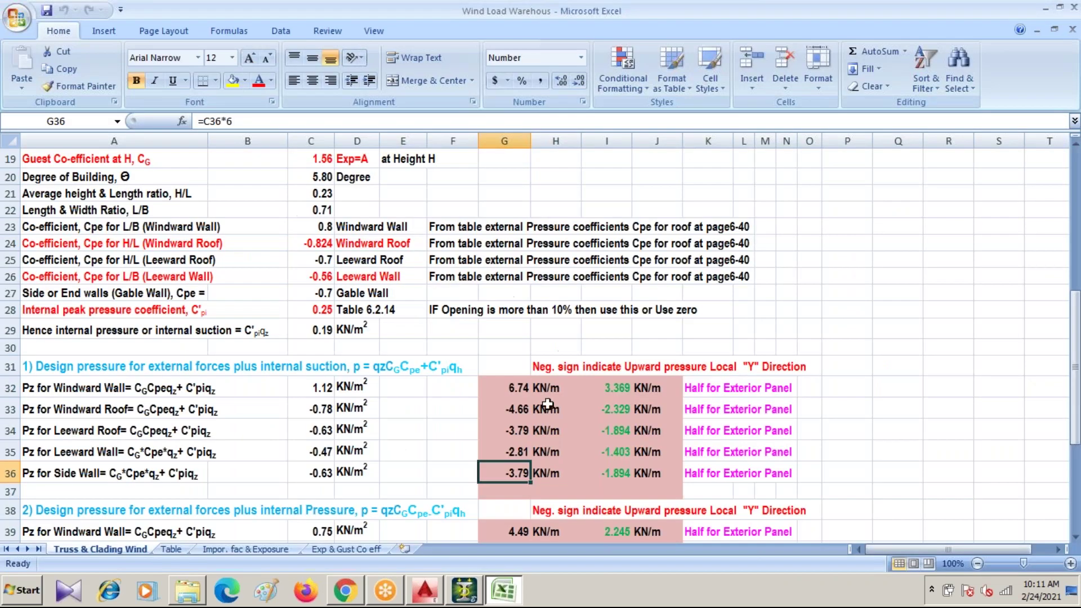
left_click(510, 435)
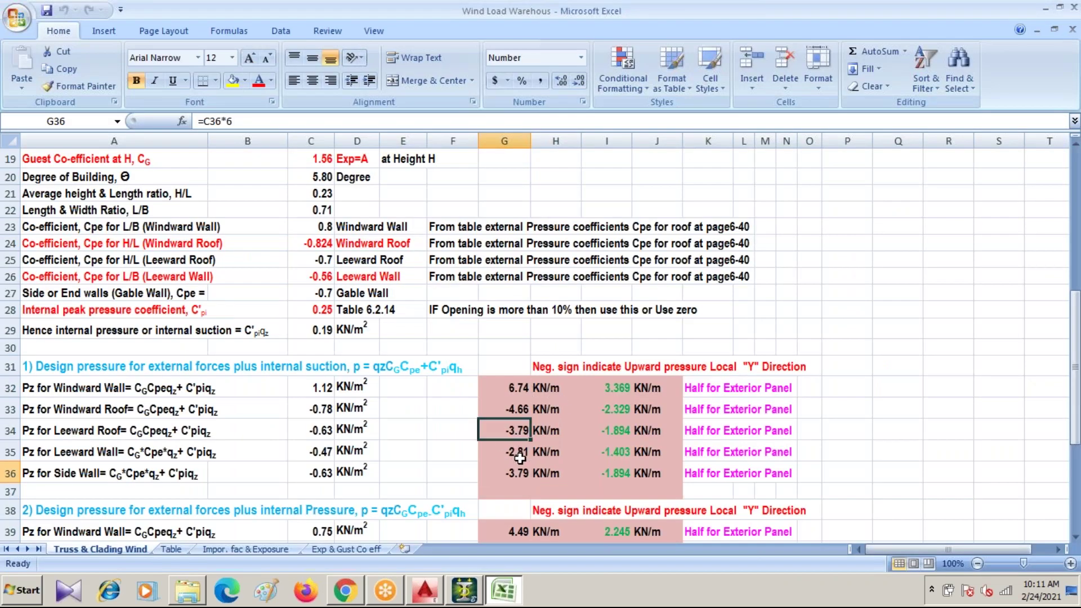
left_click(514, 452)
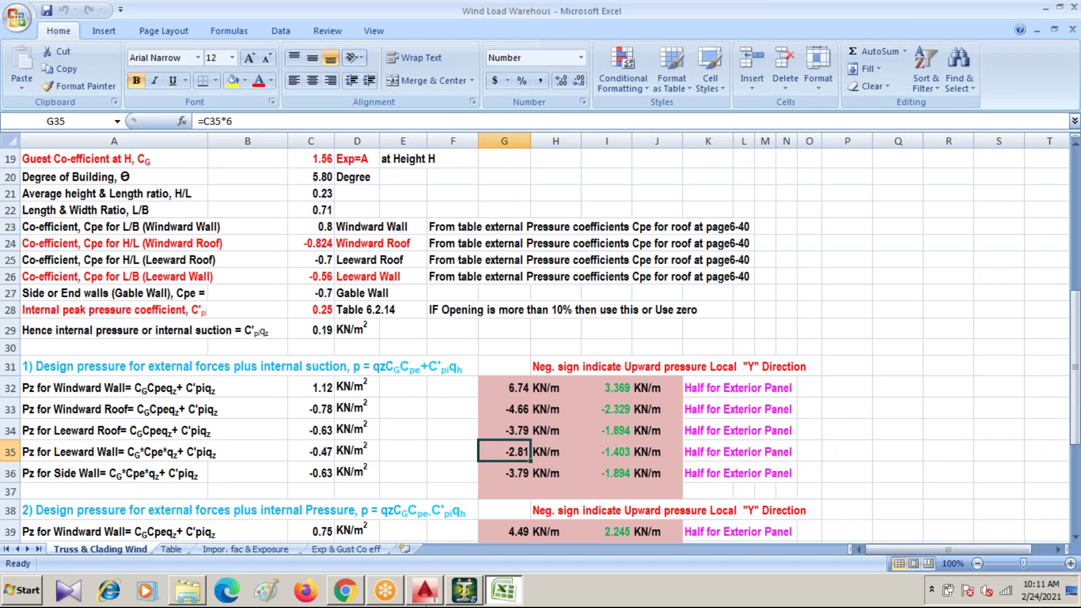
- Return to STAAD.Pro and examine the WINDX leeward column load GX 2.81 kN/m in front view
left_click(465, 592)
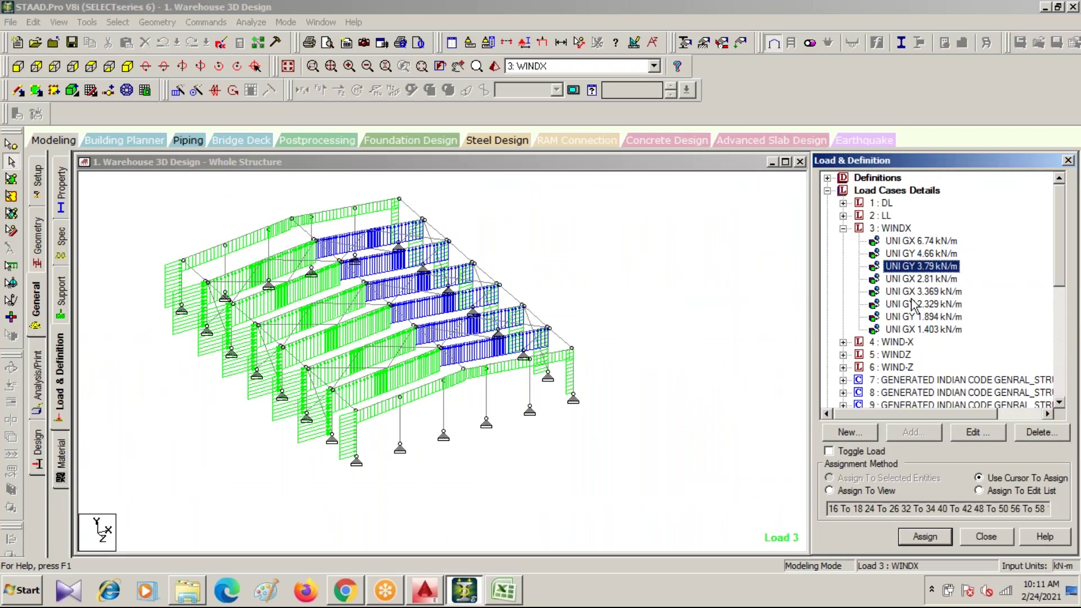
key("Down")
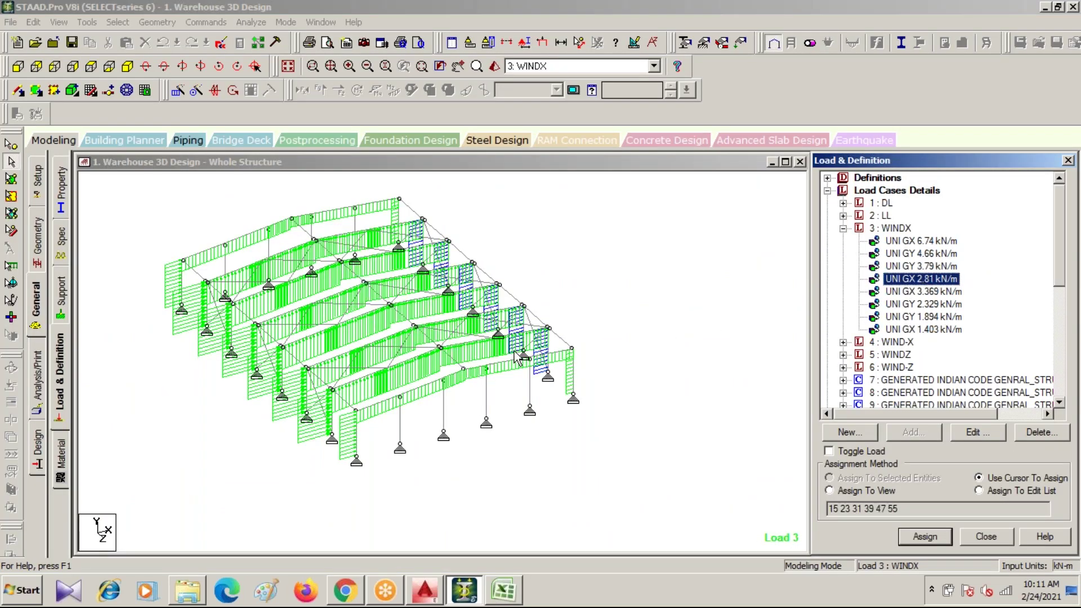
left_click(17, 66)
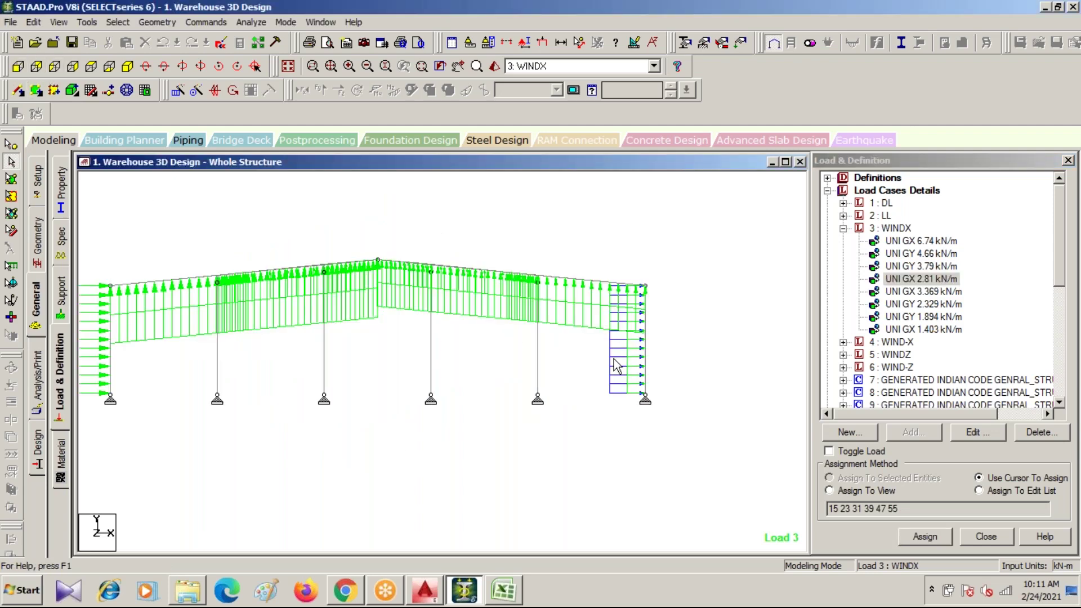
left_click(898, 281)
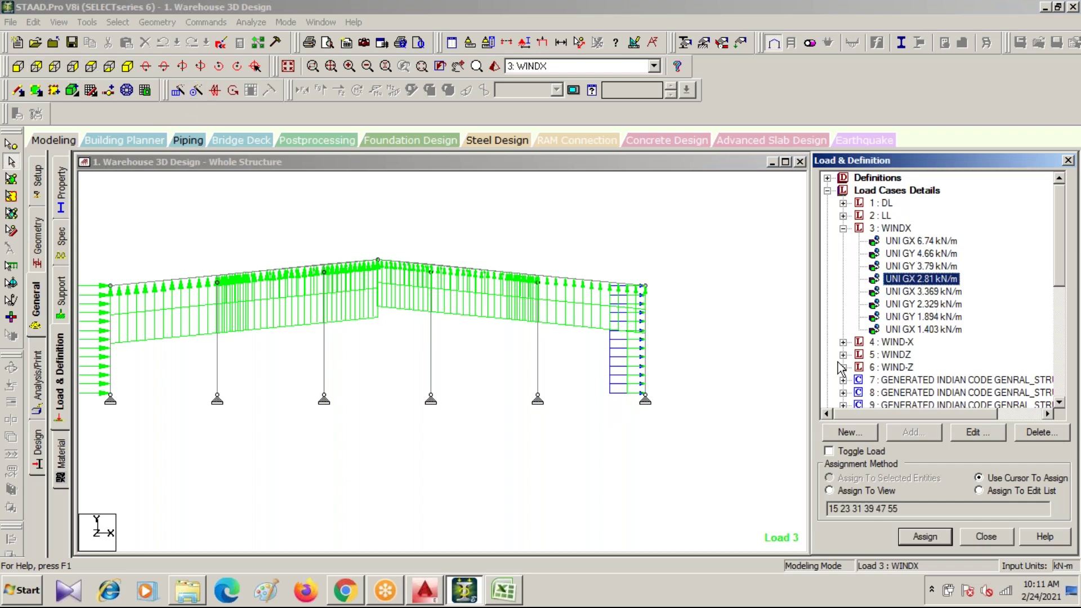
- Expand load case WIND-X and examine its GX -6.74, GY 4.66, GY 3.79 and GX -2.81 kN/m loads, ending in isometric view
left_click(843, 342)
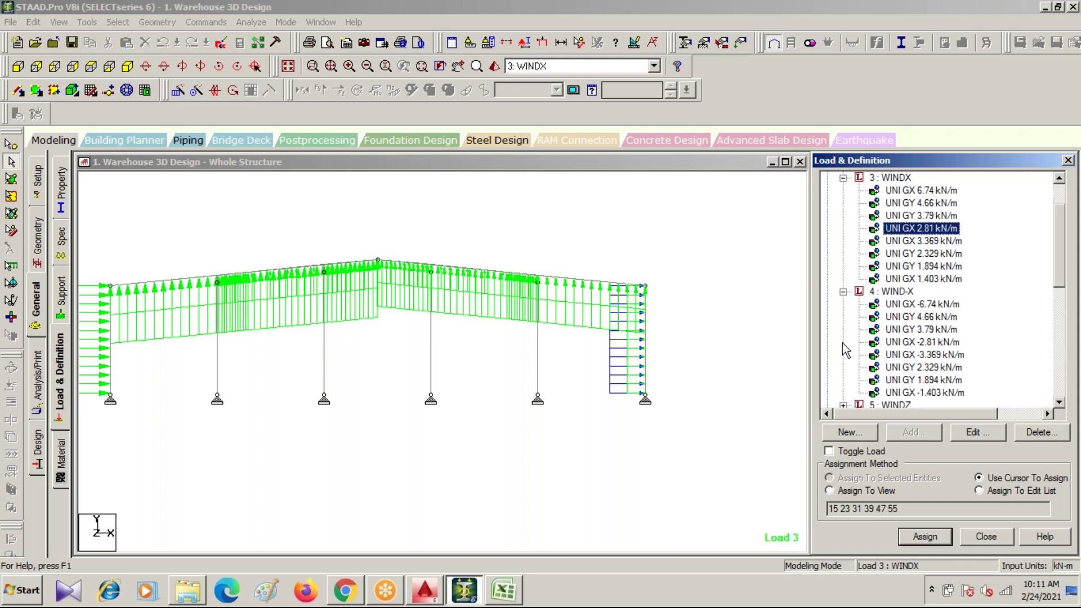
left_click(921, 305)
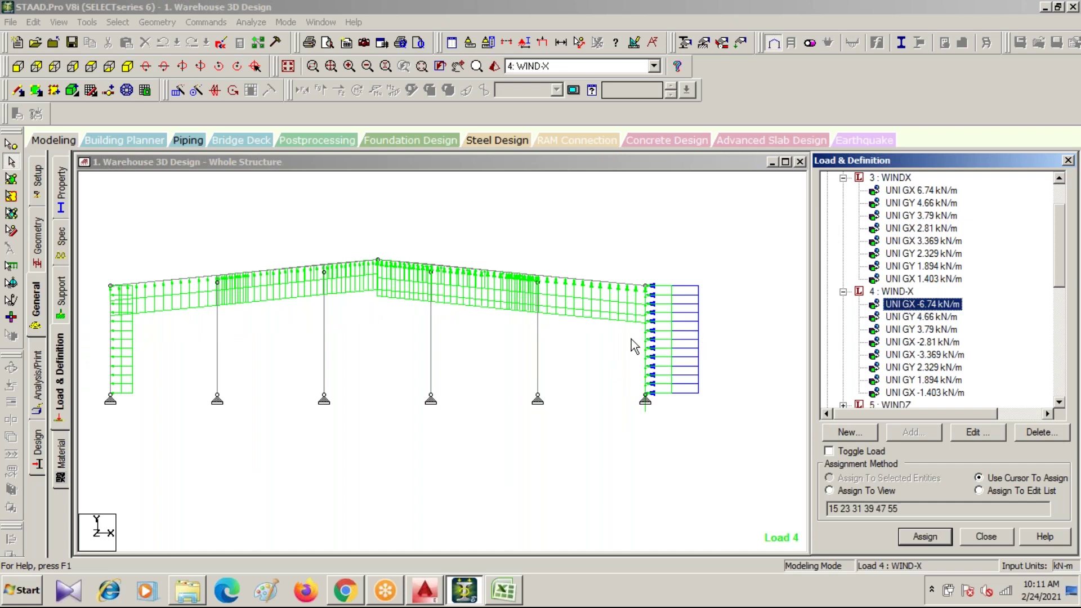
left_click(906, 317)
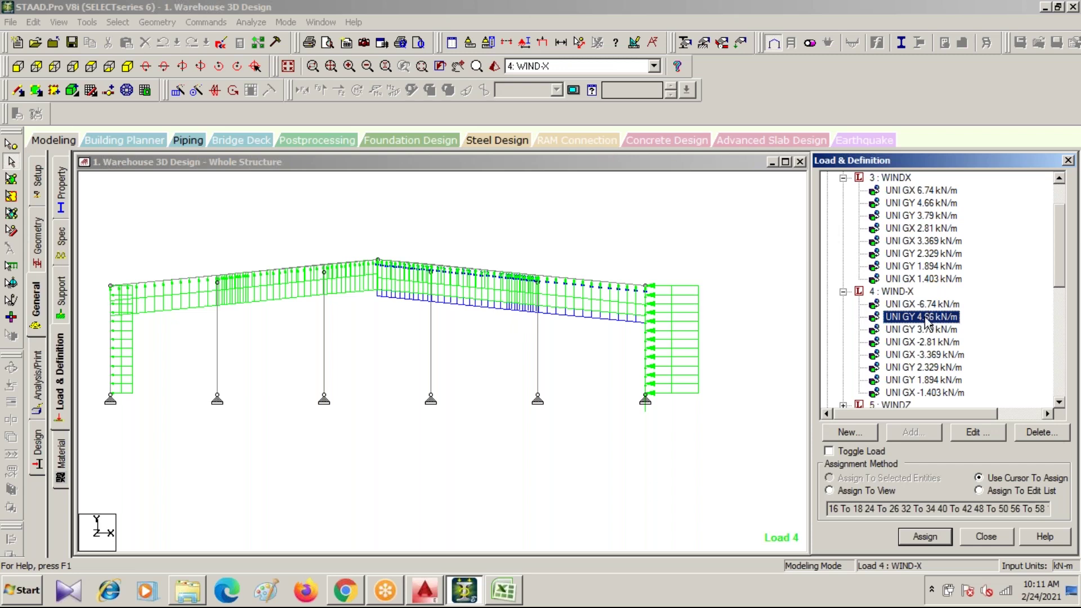
left_click(916, 330)
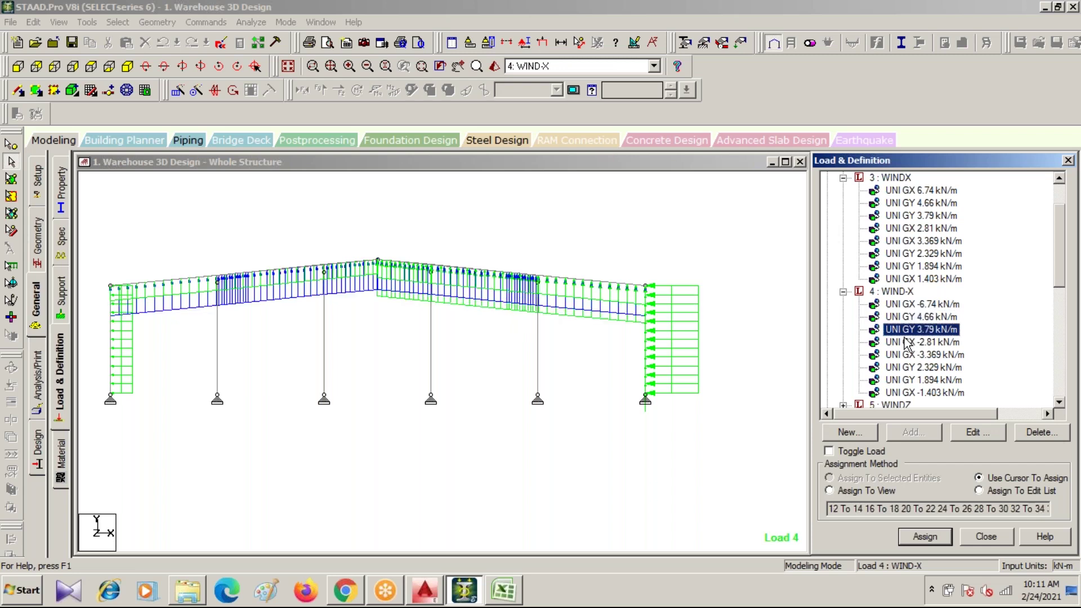
left_click(911, 343)
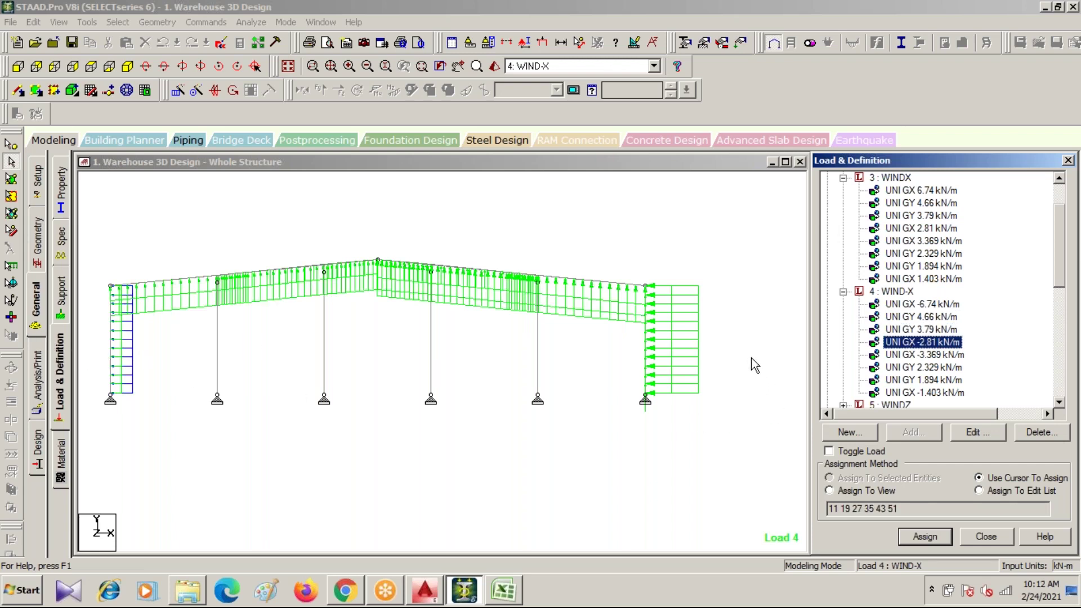
left_click(128, 66)
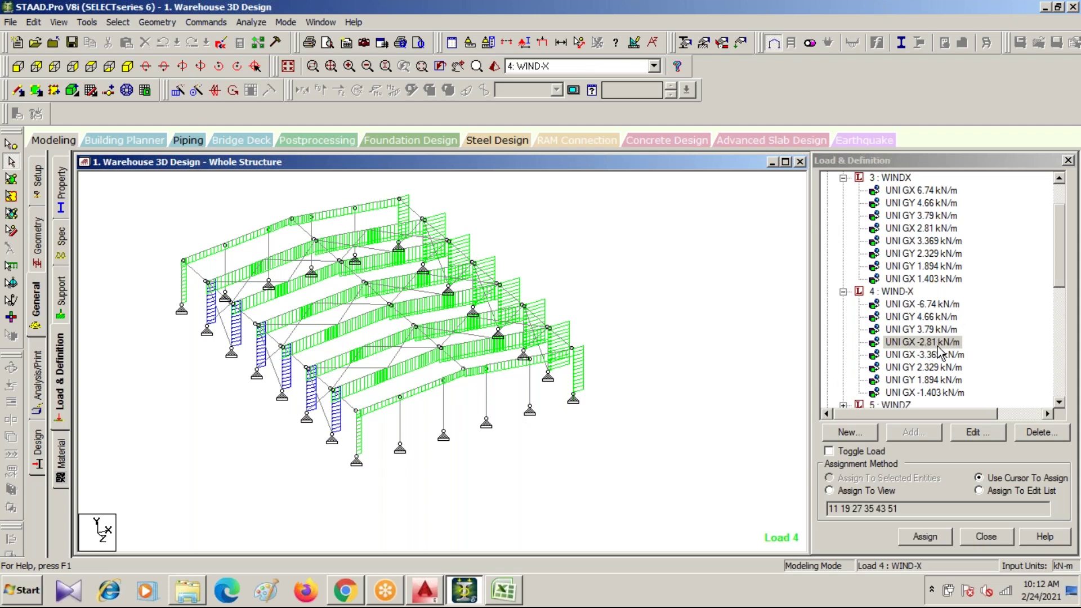
- Compare the AutoCAD frame section with the Excel full and half exterior panel wind loads, and return to the STAAD.Pro model
left_click(423, 590)
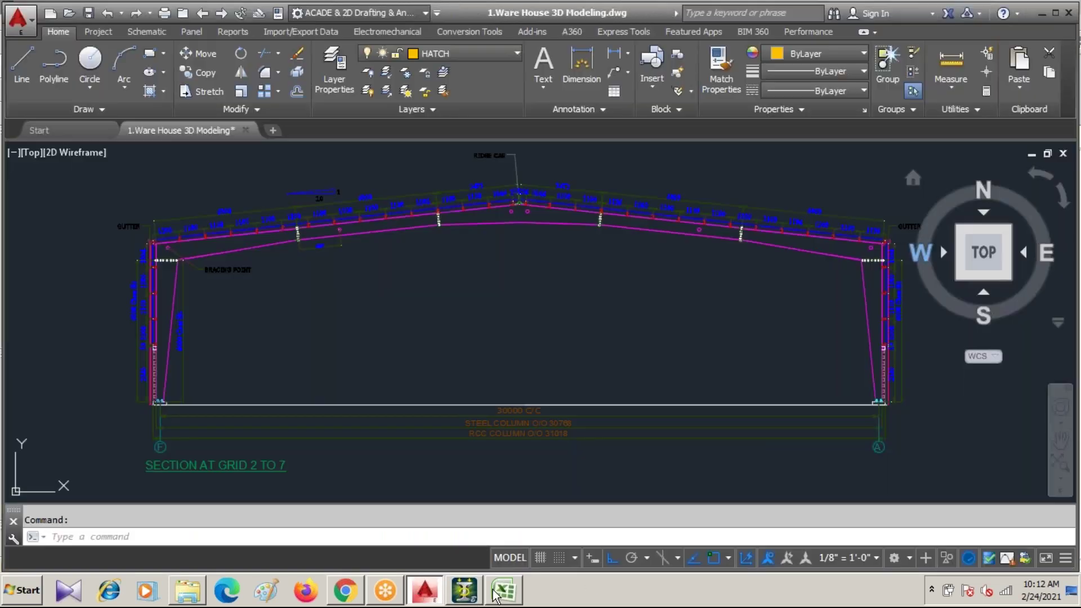
left_click(503, 590)
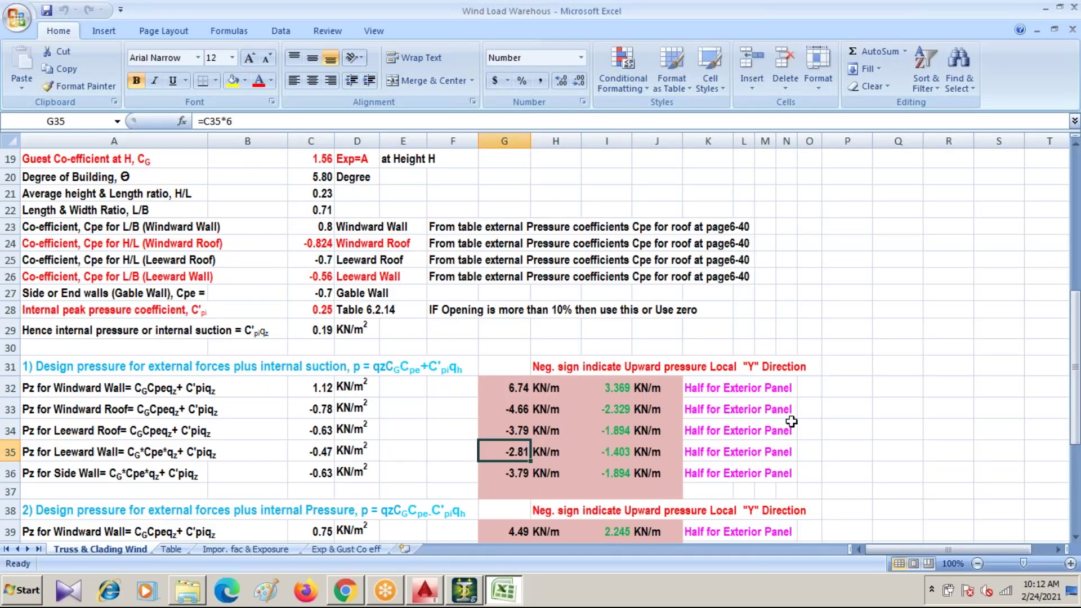
mouse_move(353, 597)
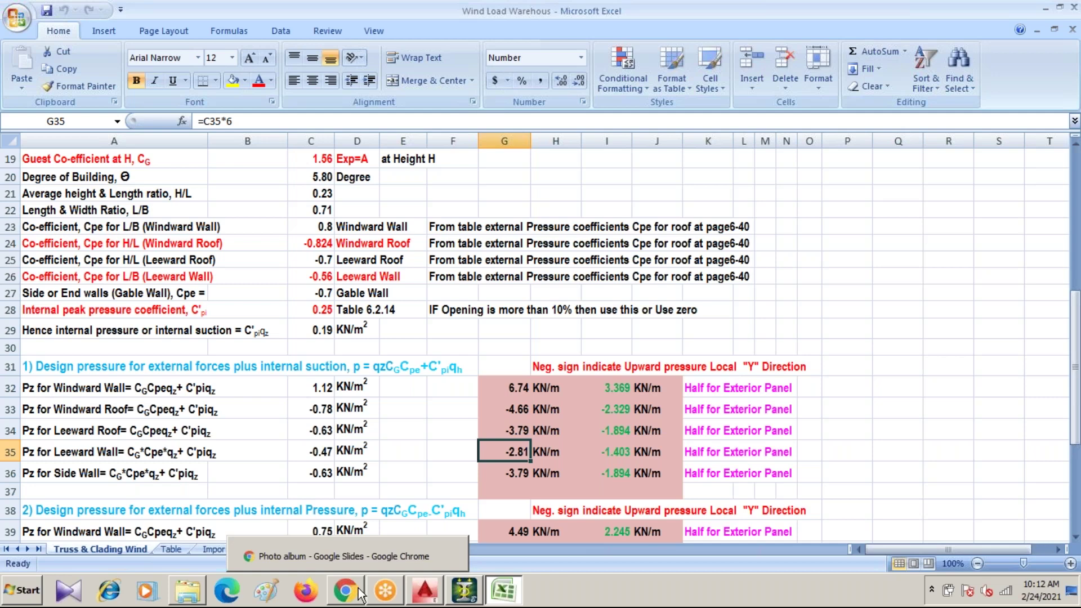
mouse_move(466, 597)
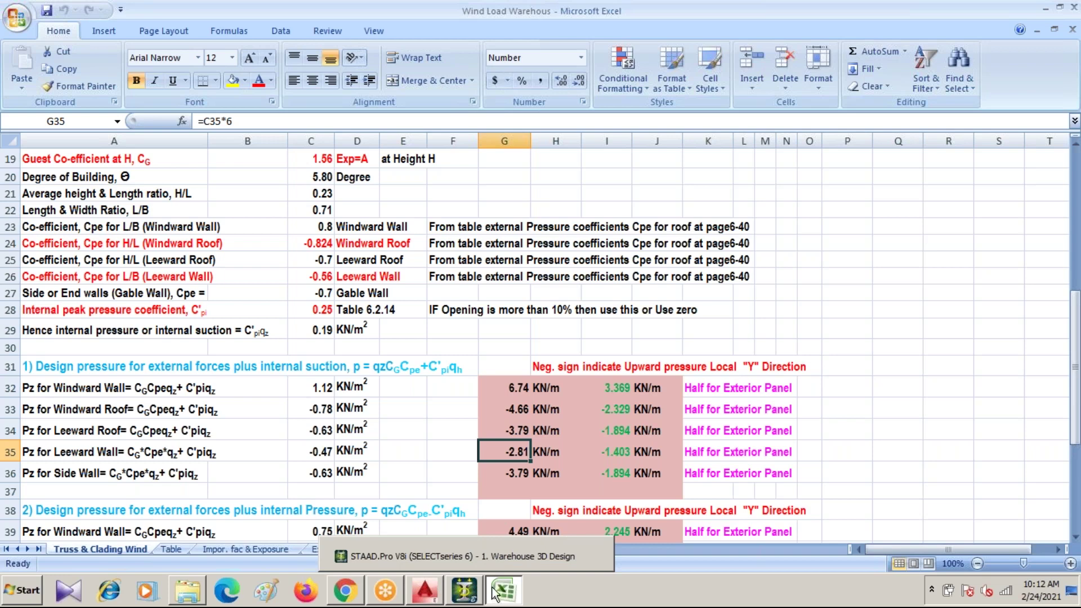
left_click(465, 592)
left_click(464, 555)
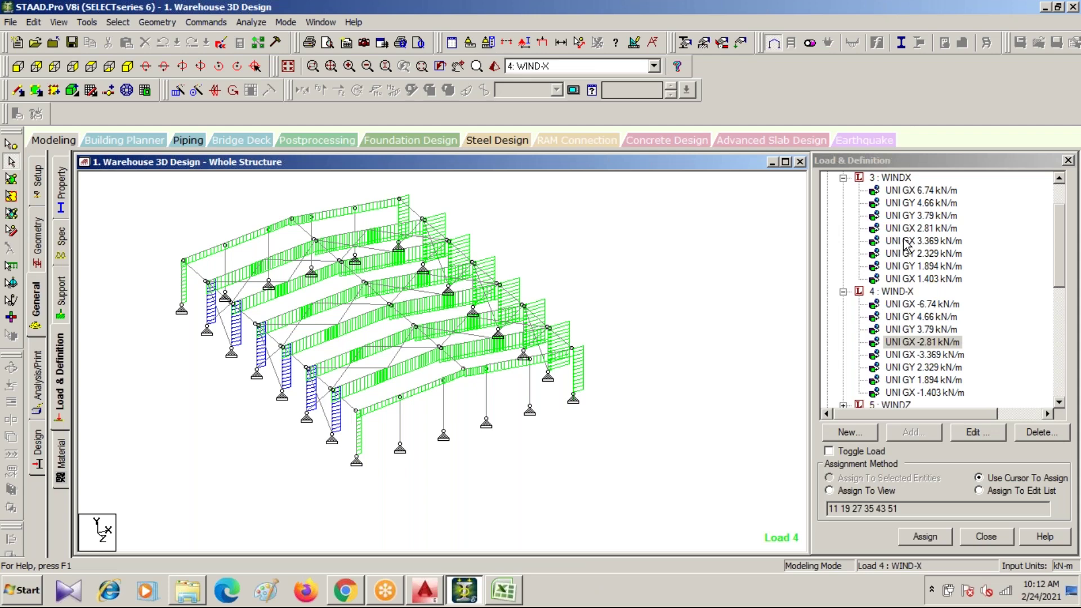
- Examine the end-frame loads GX 3.369, GY 2.329, GY 1.894 and GX 1.403 kN/m in load case WINDX
left_click(923, 243)
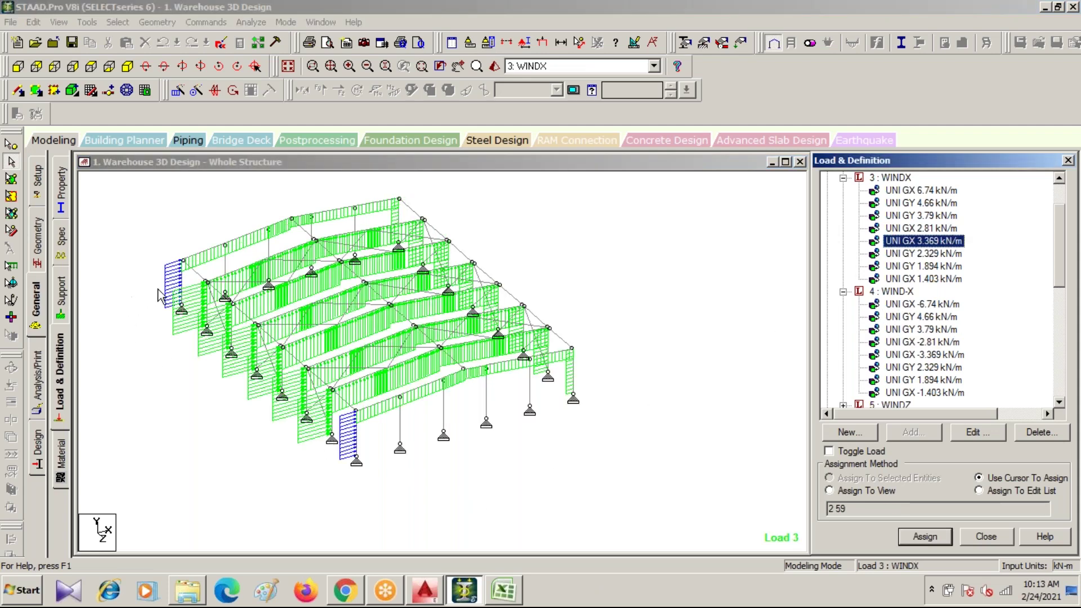
left_click(929, 254)
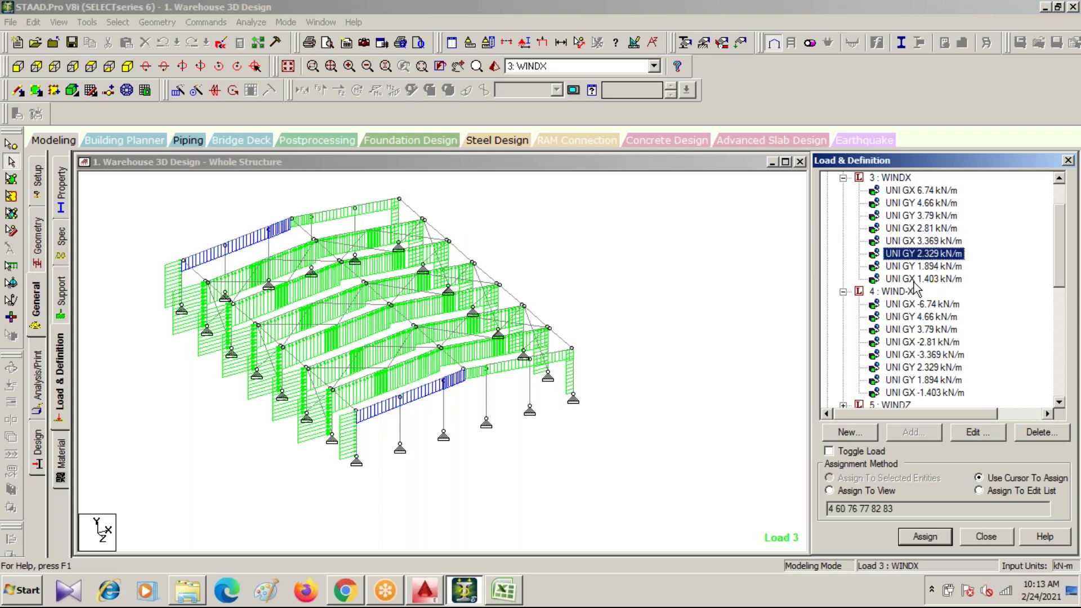
left_click(917, 267)
left_click(918, 279)
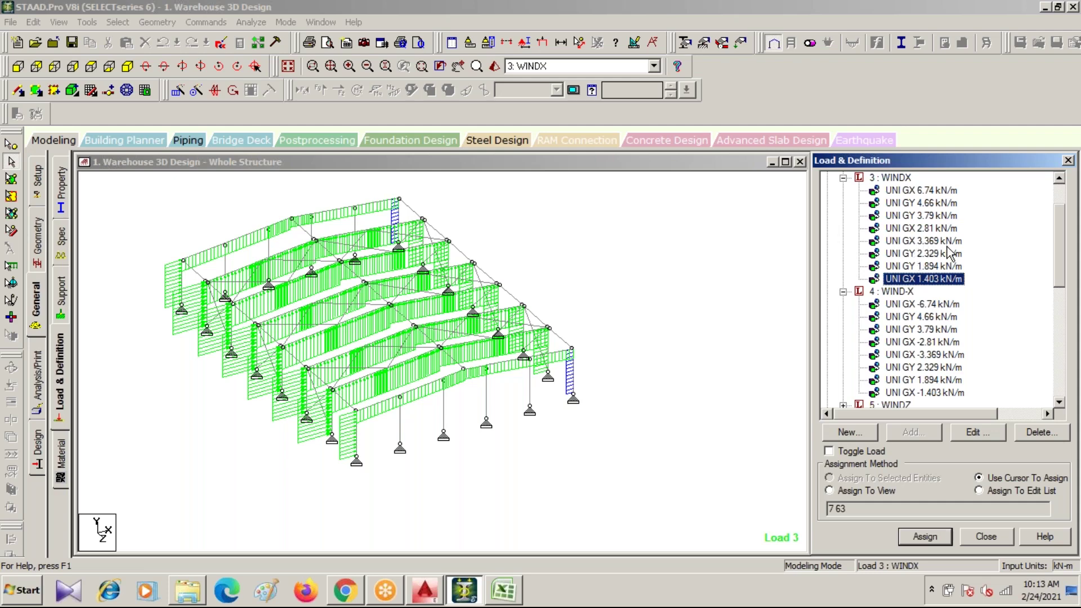
- Examine the end-frame loads GX -3.369, GY 2.329, GY 1.894 and GX -1.403 kN/m in load case WIND-X
left_click(930, 356)
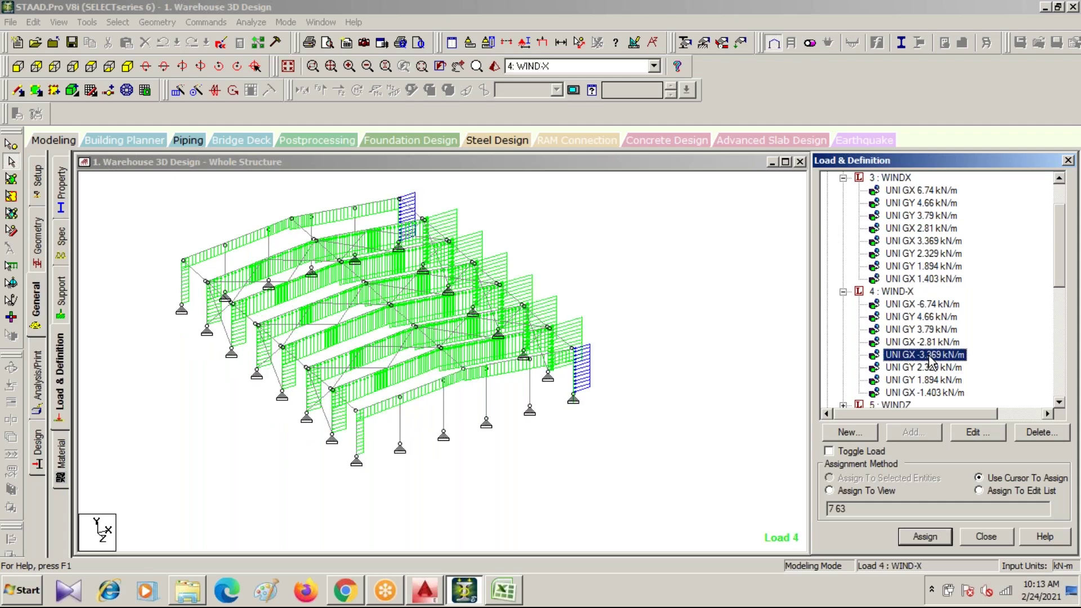
left_click(924, 368)
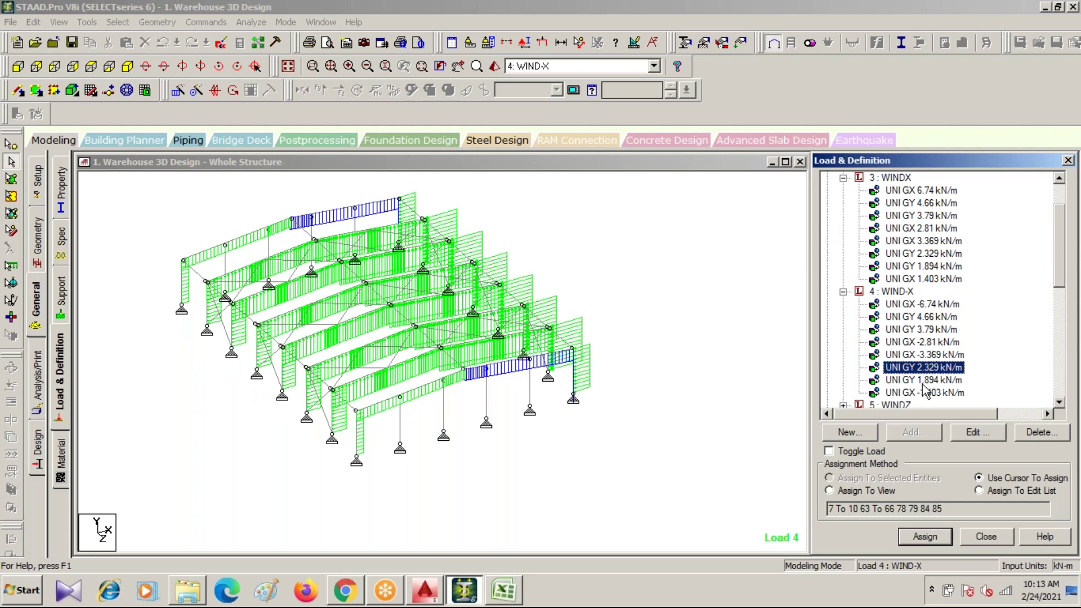
left_click(923, 380)
left_click(927, 393)
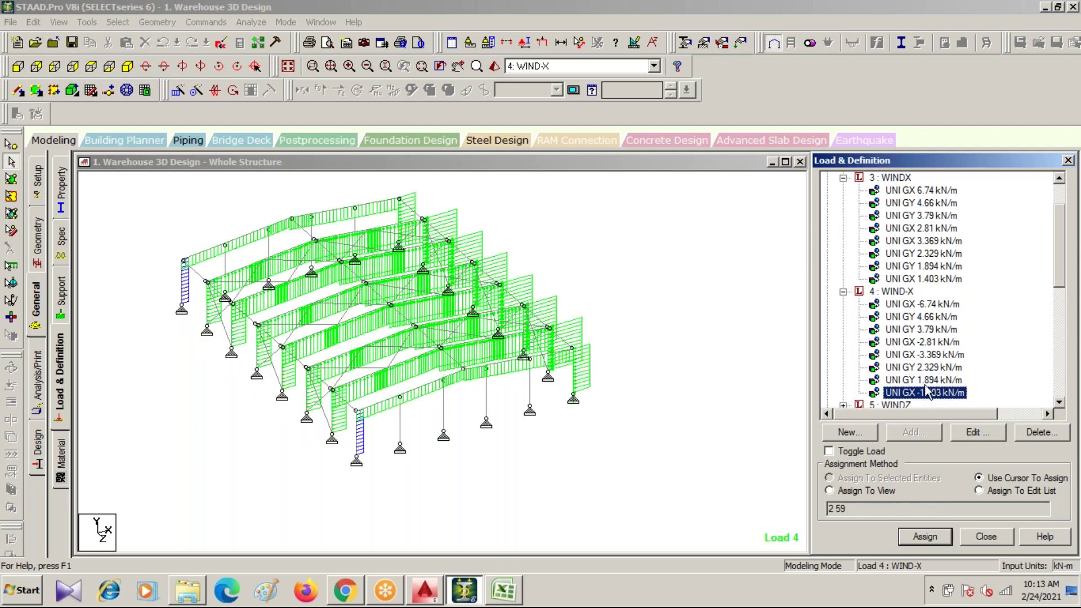
- Expand load case WINDZ, check the side wall line load in Excel, and examine the GZ 3.79 kN/m load back in STAAD.Pro
left_click_drag(1063, 248, 1063, 279)
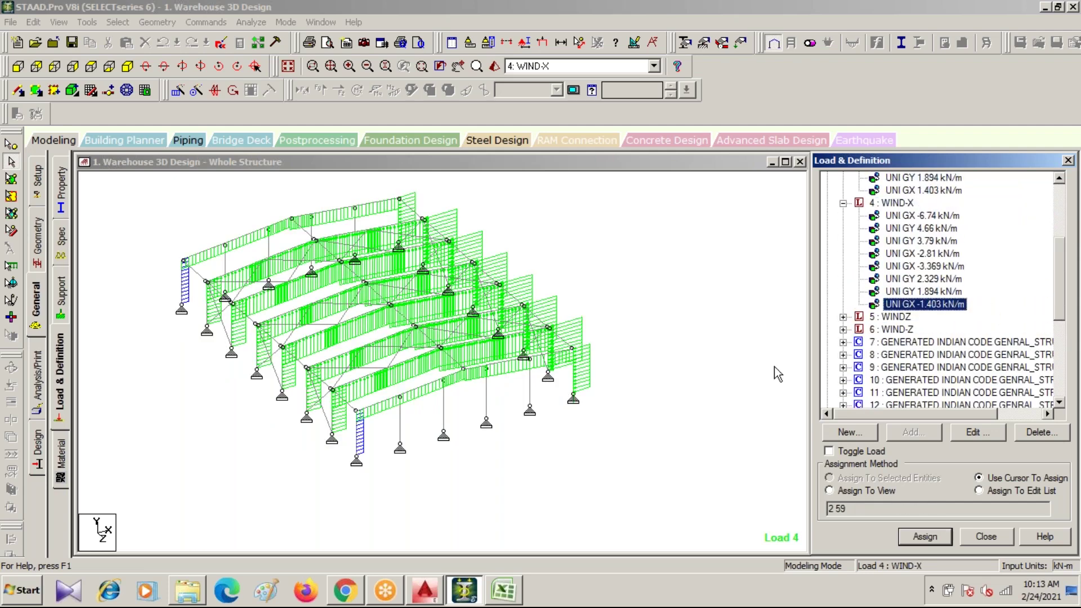
left_click(843, 317)
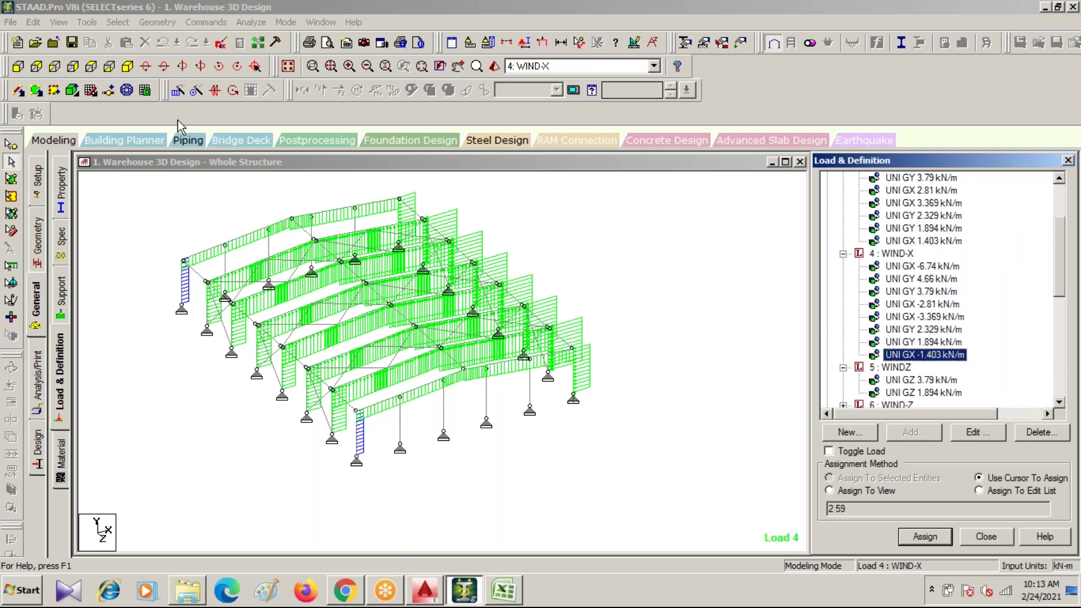
left_click(507, 598)
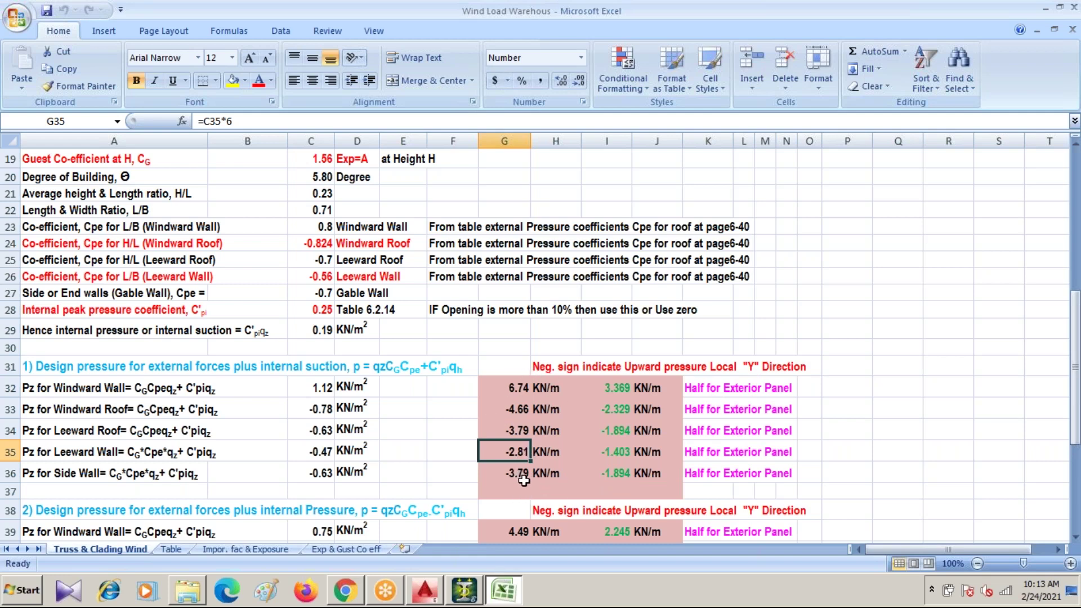
left_click(465, 592)
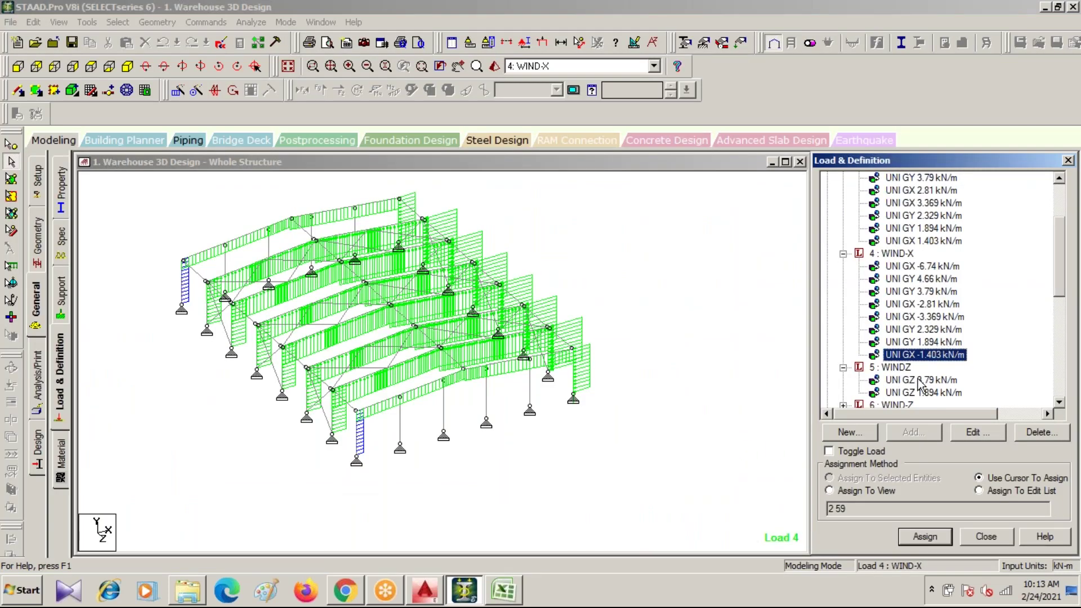
left_click(921, 385)
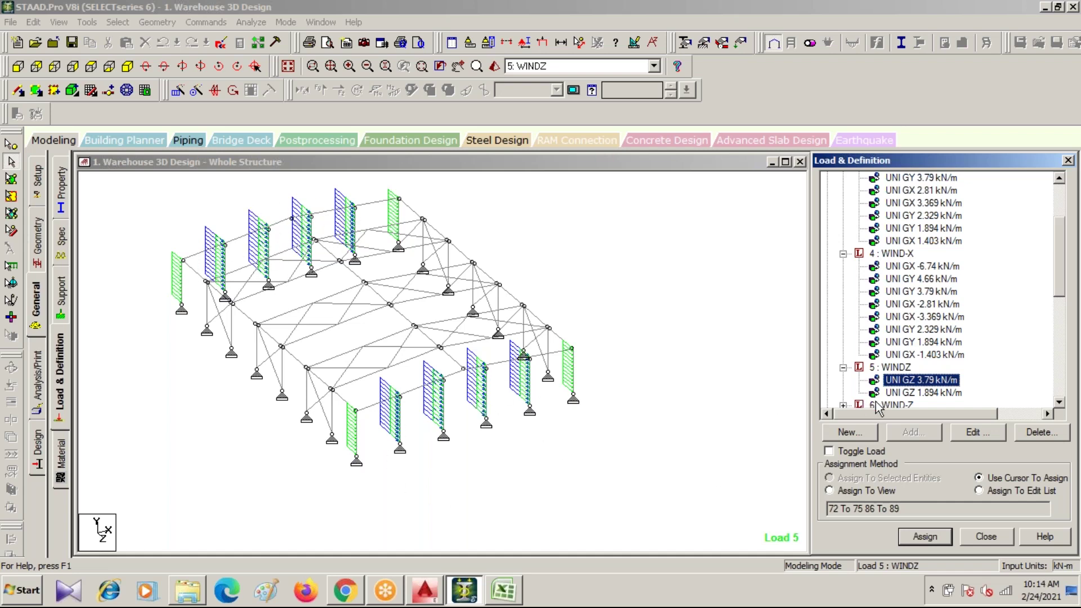
- Expand load case WIND-Z and examine its GZ -3.79 kN/m load and the GZ 1.894 kN/m load of WINDZ
left_click_drag(1059, 293, 1061, 316)
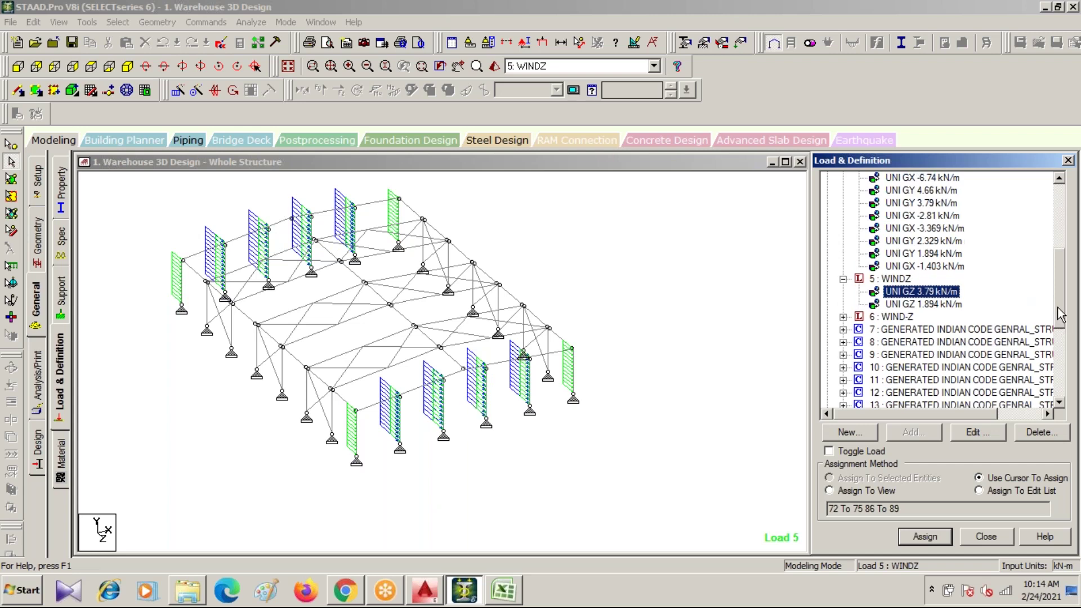
left_click(842, 317)
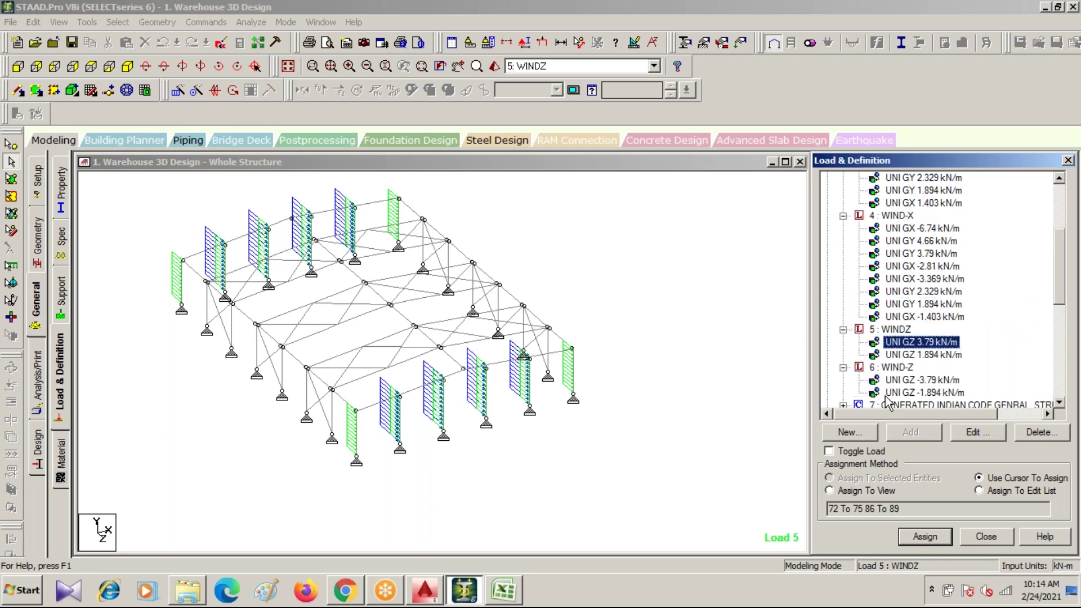
left_click(914, 382)
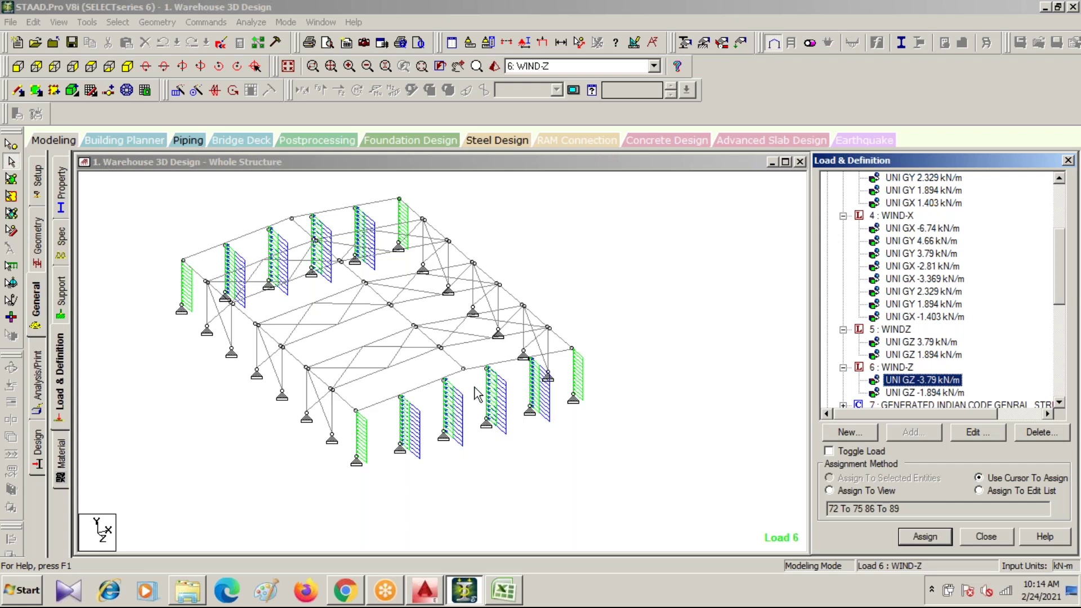
left_click(912, 355)
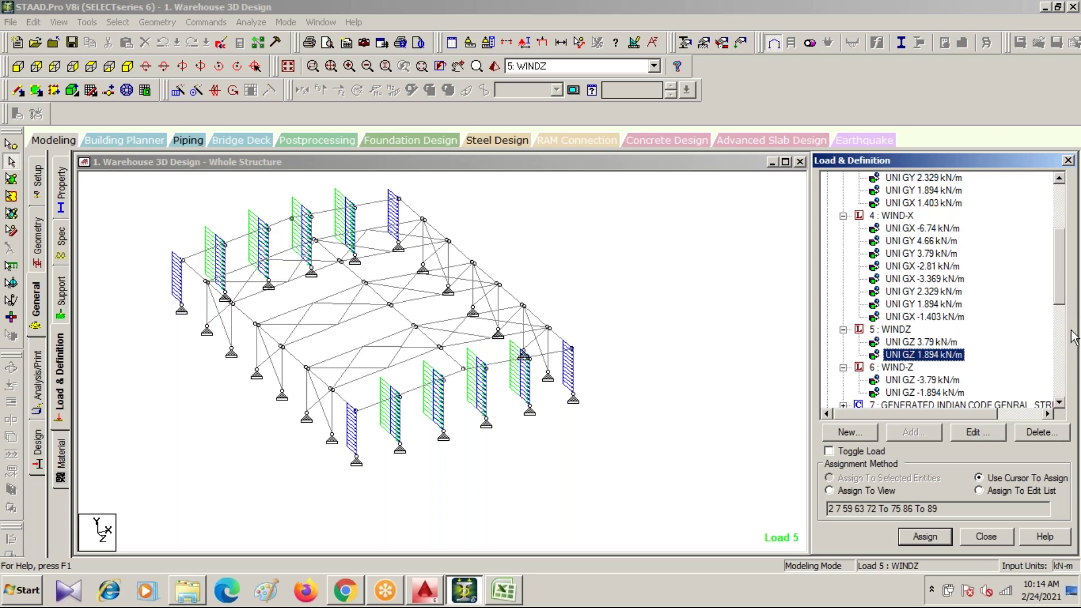
- Collapse the WINDX, WIND-X, WINDZ and WIND-Z load cases and look through the generated load combinations 7 to 26
left_click(843, 330)
left_click(843, 342)
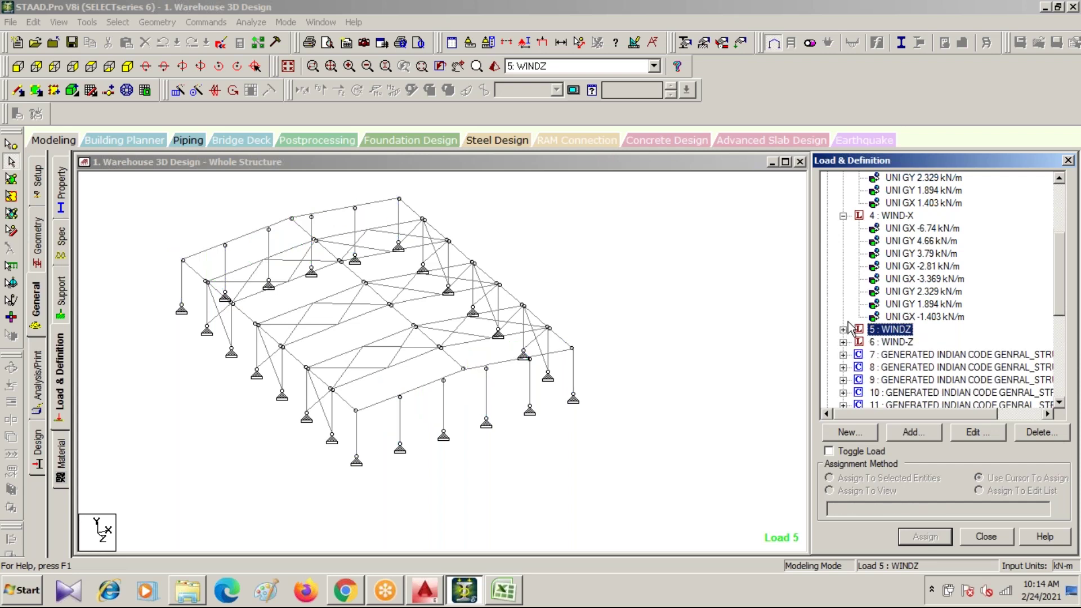
left_click(843, 217)
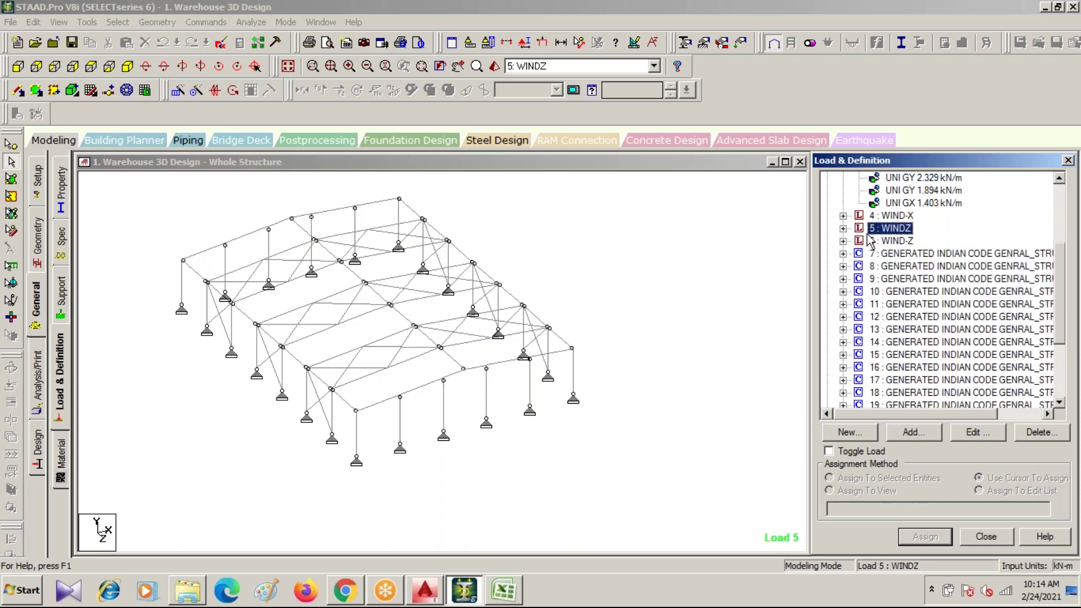
left_click_drag(1058, 284, 1040, 209)
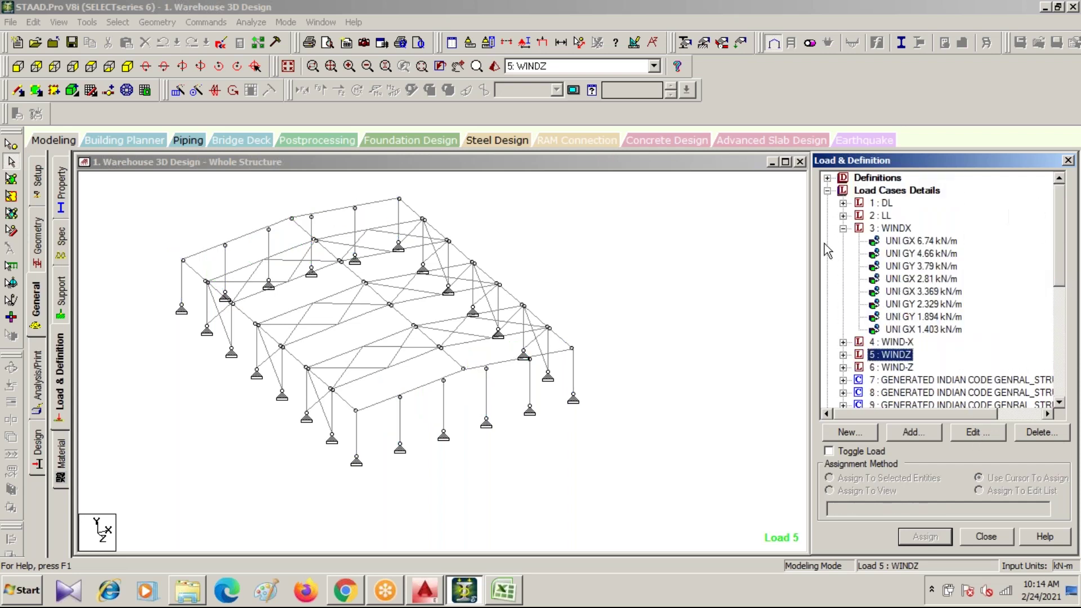
left_click(843, 228)
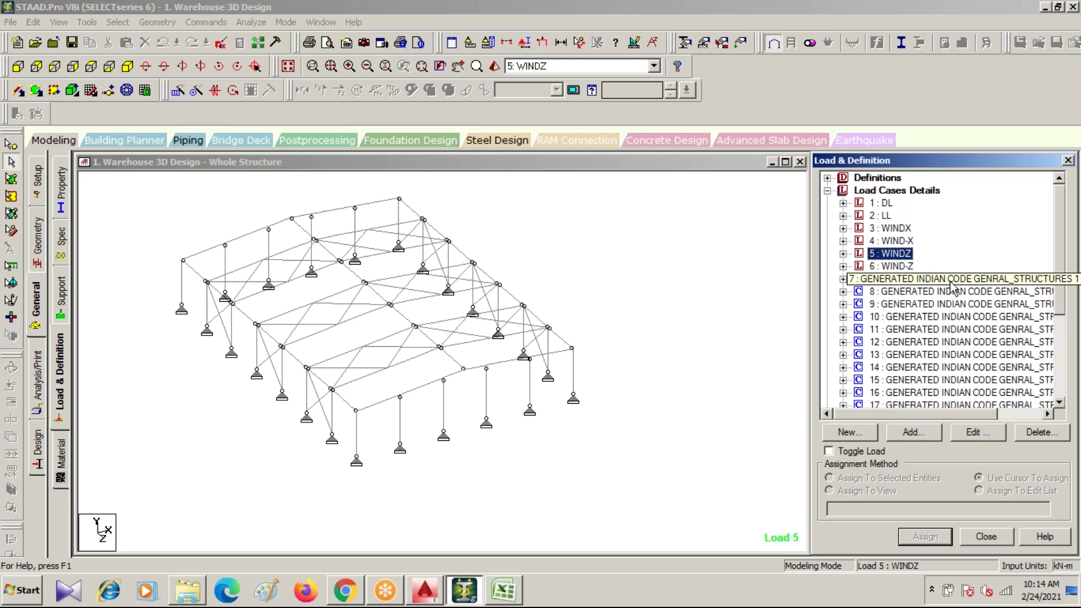
scroll(1061, 297, "down", 4)
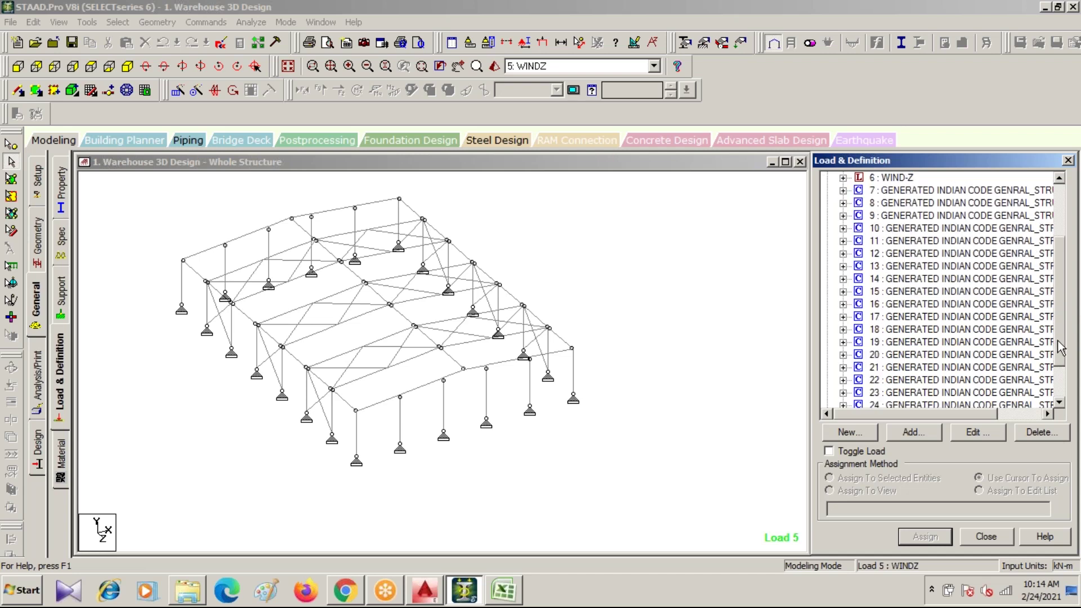
scroll(1061, 252, "up", 4)
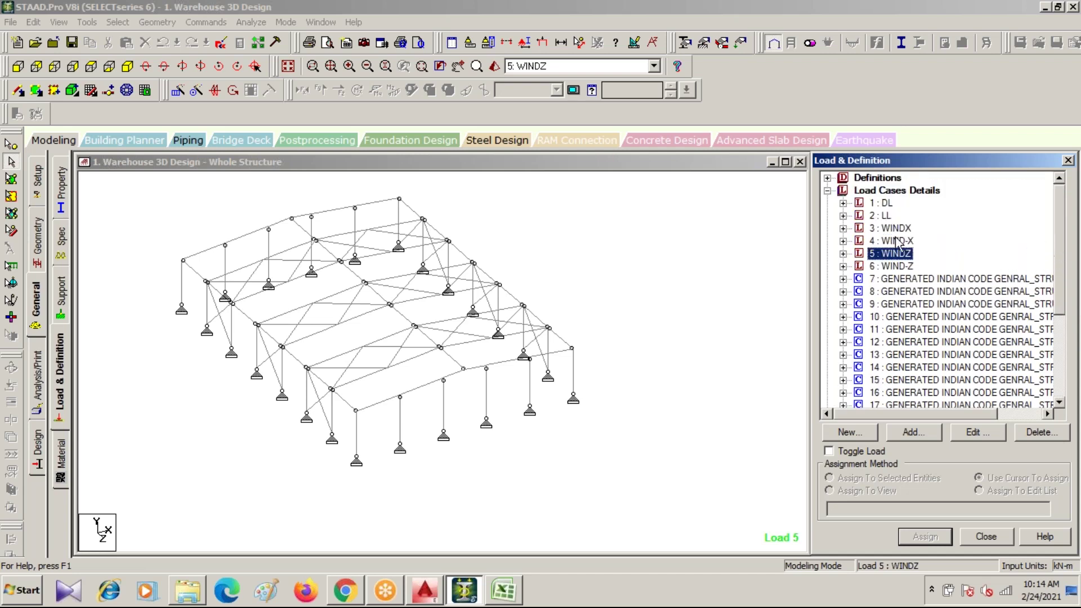
left_click(655, 313)
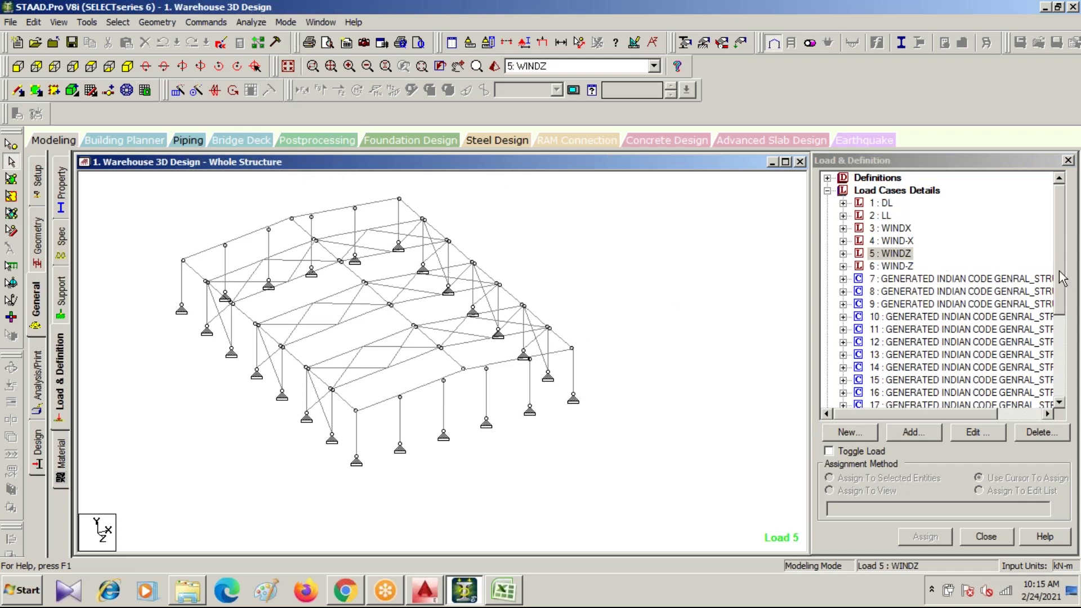
left_click_drag(1062, 278, 1064, 381)
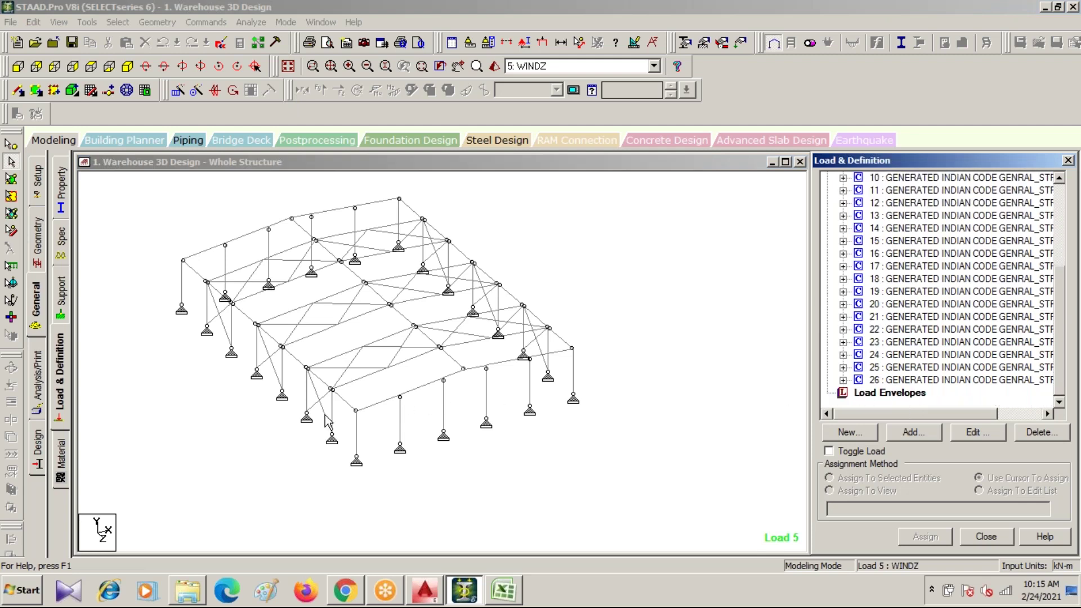
- Check the model's analysis commands without adding a new one, and run the analysis
left_click(37, 394)
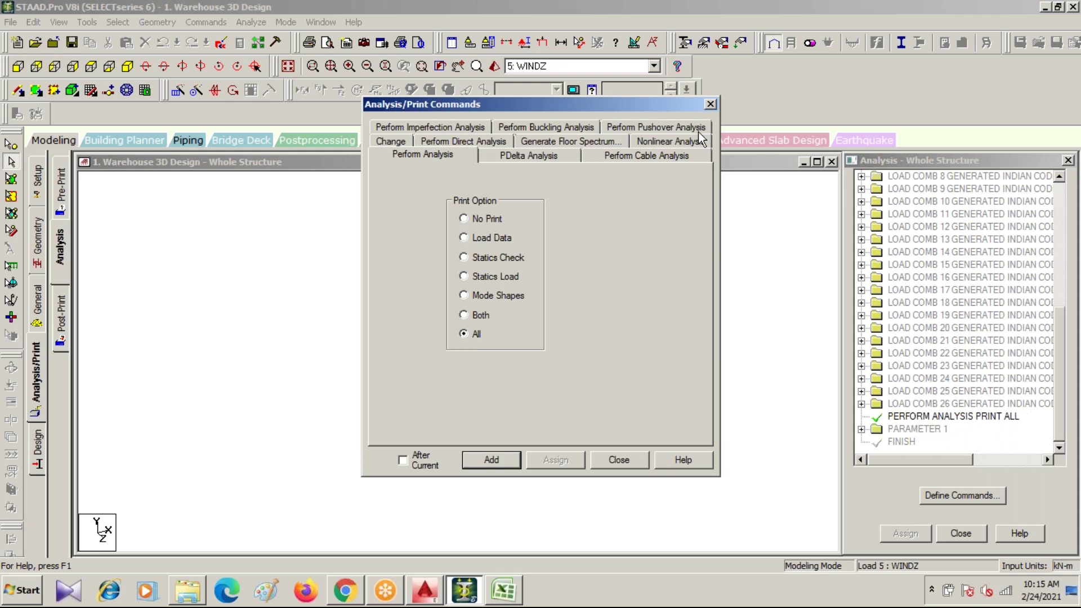
left_click(710, 106)
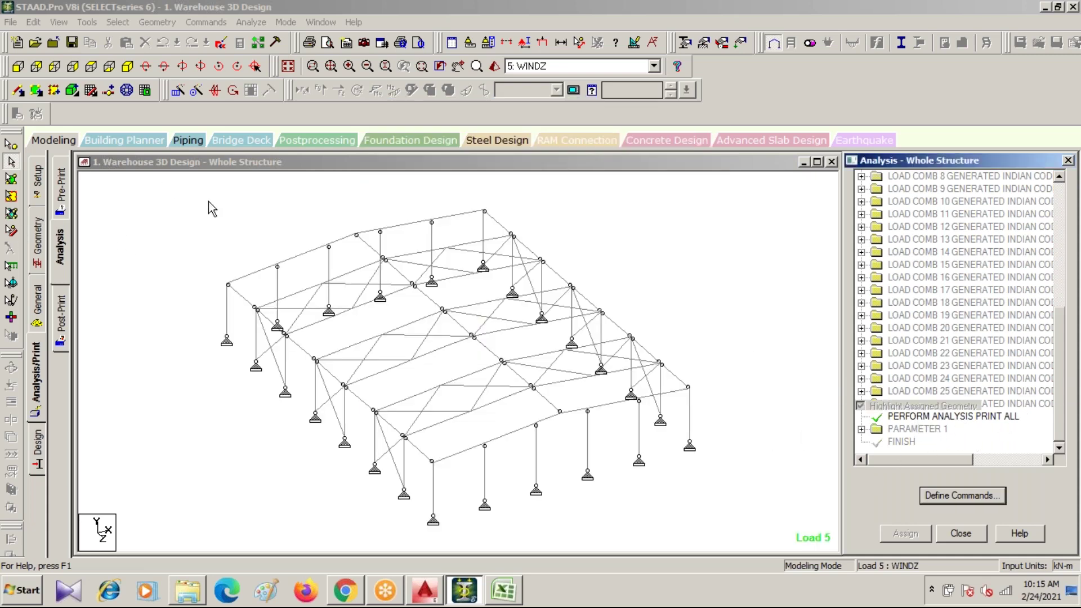
left_click(253, 23)
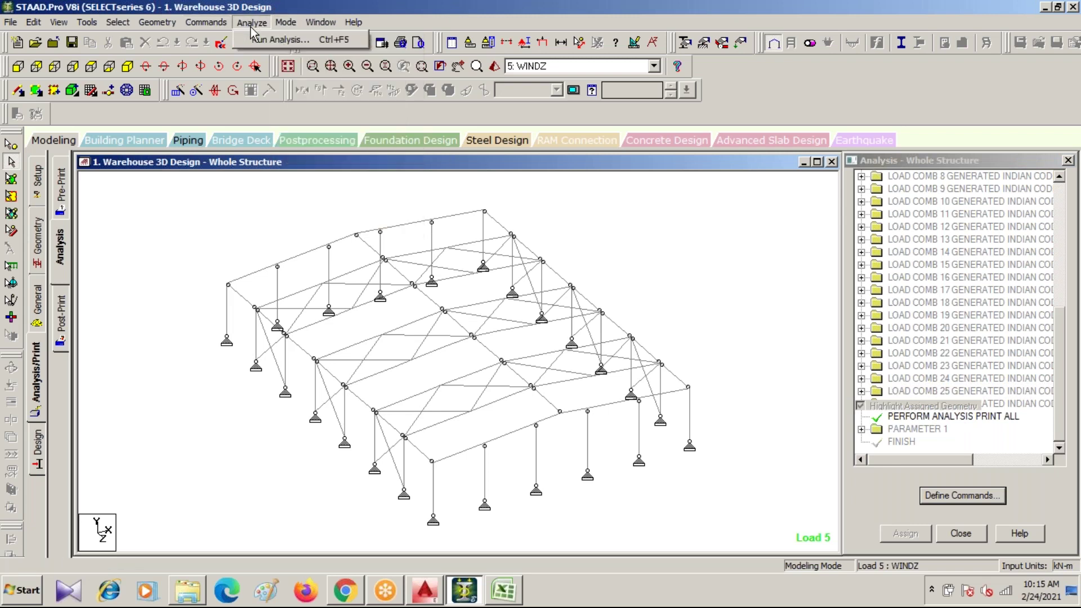
left_click(272, 40)
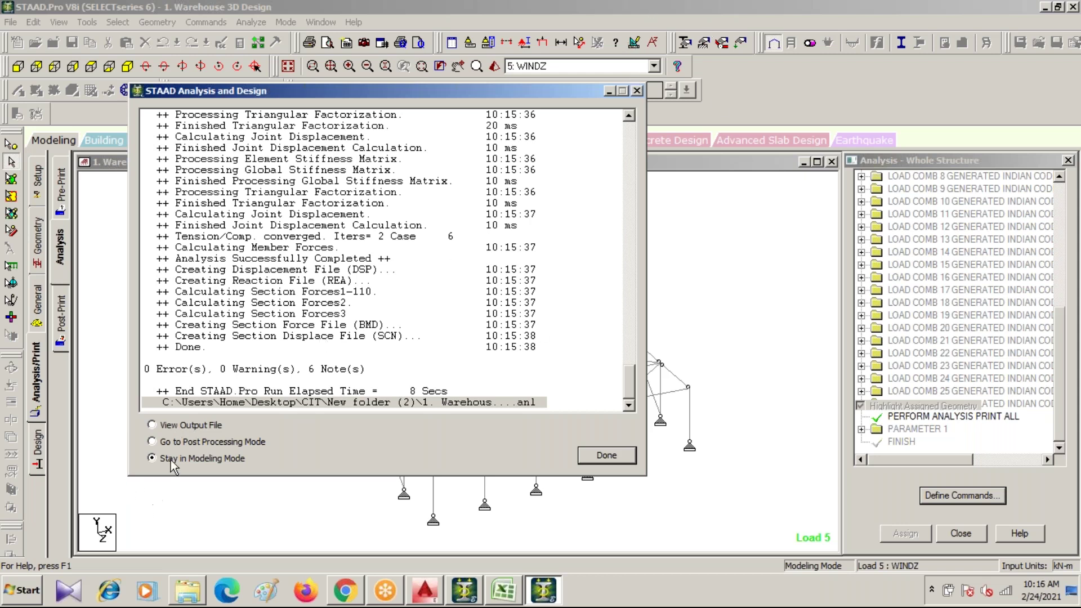
- Finish the analysis run by going to post-processing mode with all load cases selected for the results
left_click(152, 441)
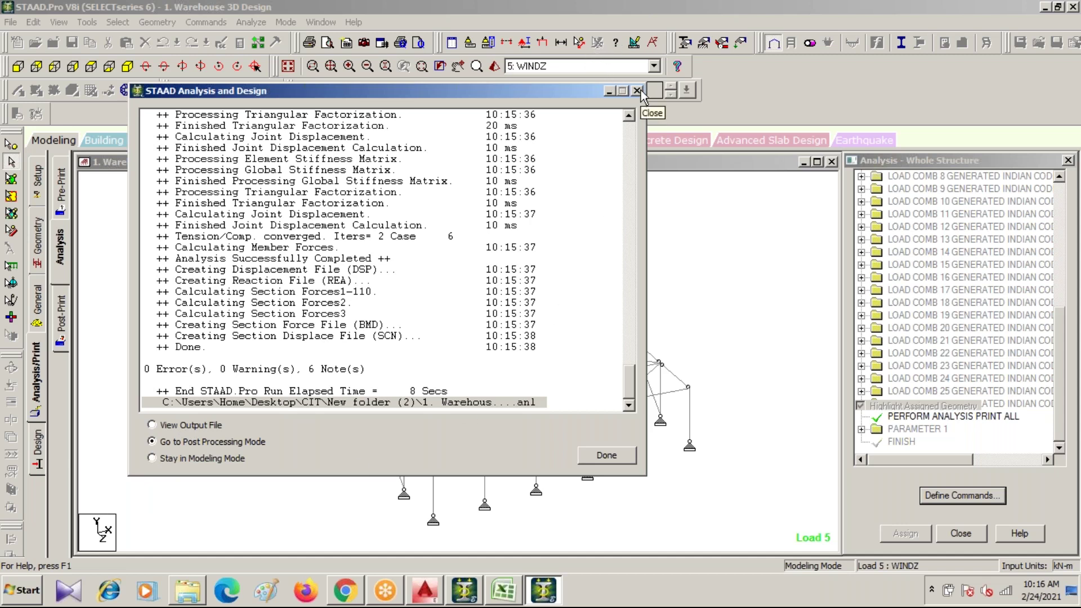
left_click(606, 455)
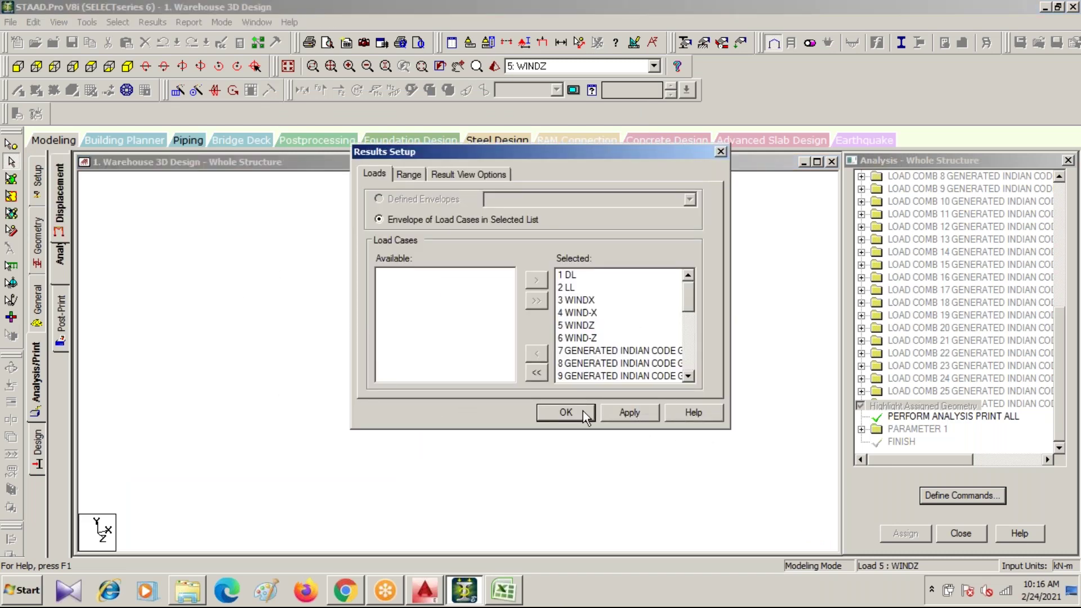
left_click(574, 416)
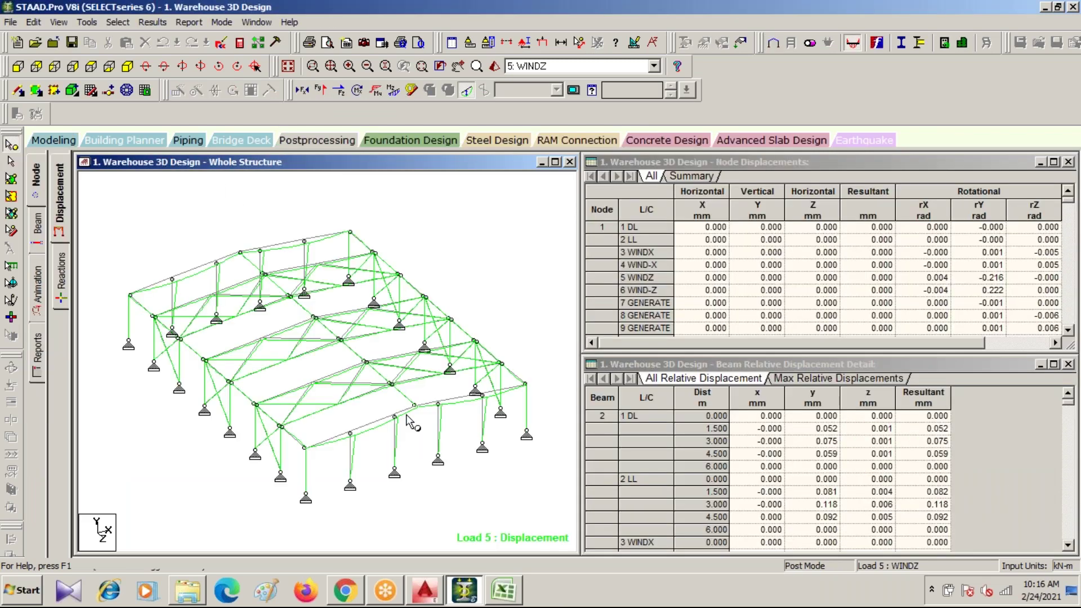
- Show results for load case 1: DL, examine the Bending Z diagram and beam forces, and open the animation page without changing its settings
left_click(653, 66)
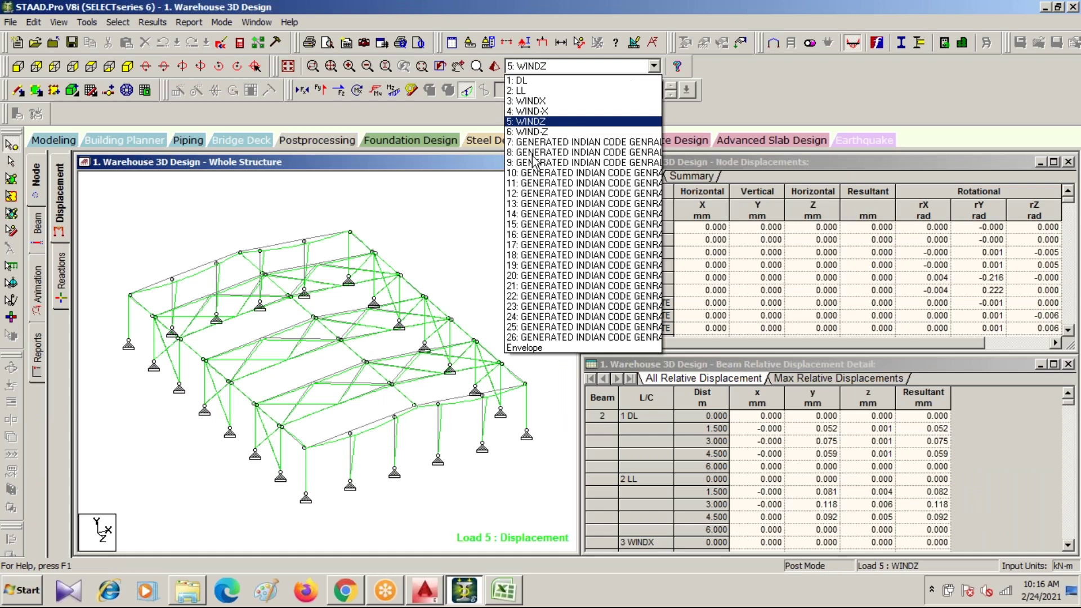
left_click(568, 80)
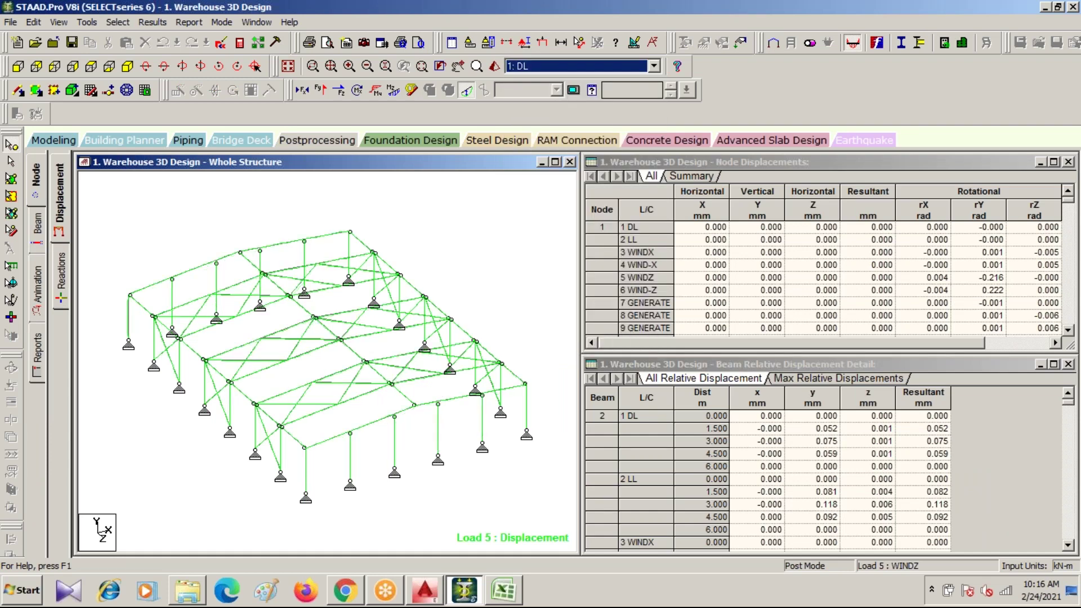
left_click(36, 225)
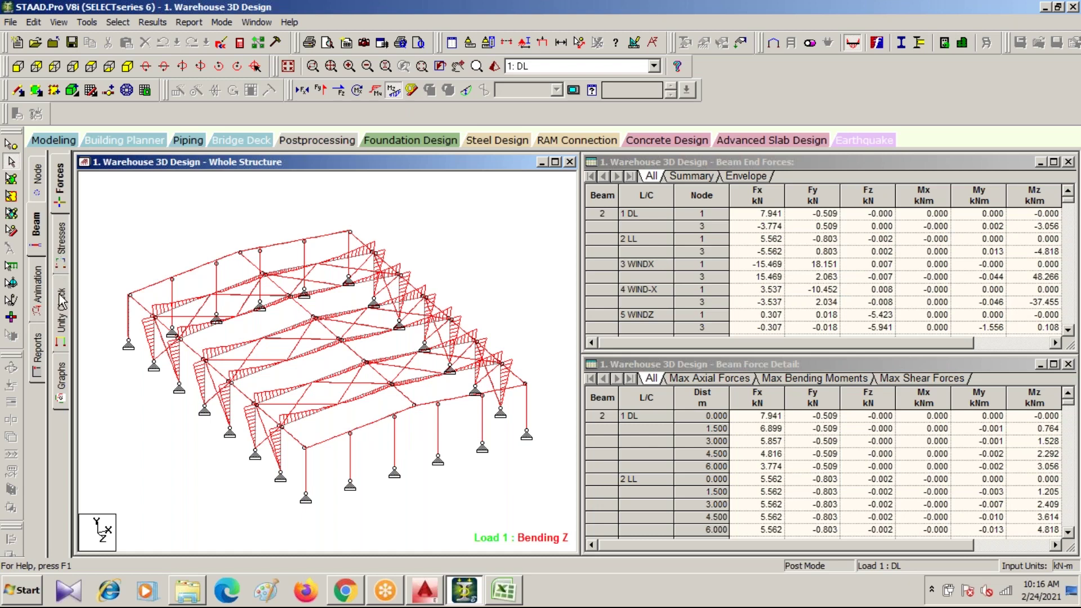
left_click(38, 295)
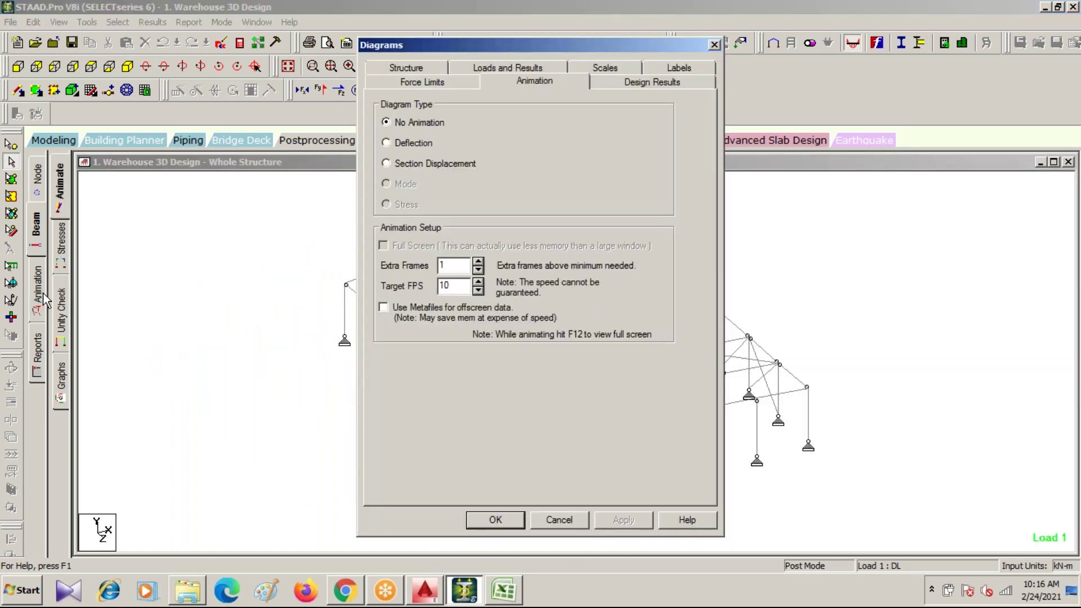
left_click(713, 45)
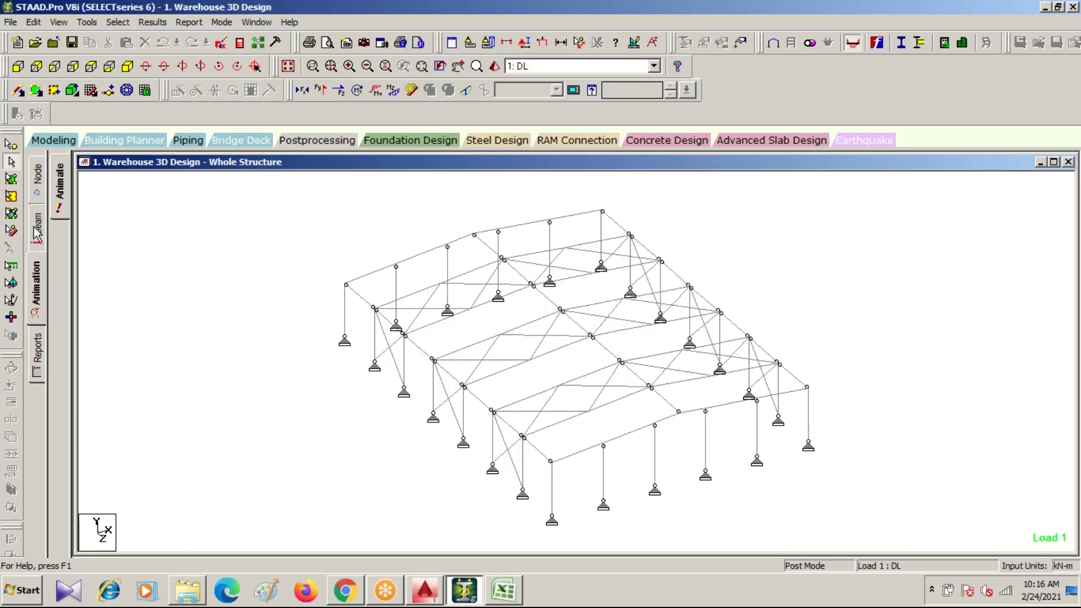
- Display the beam results with the displacement shape added to the Bending Z diagram, for load case 3: WINDX
left_click(36, 229)
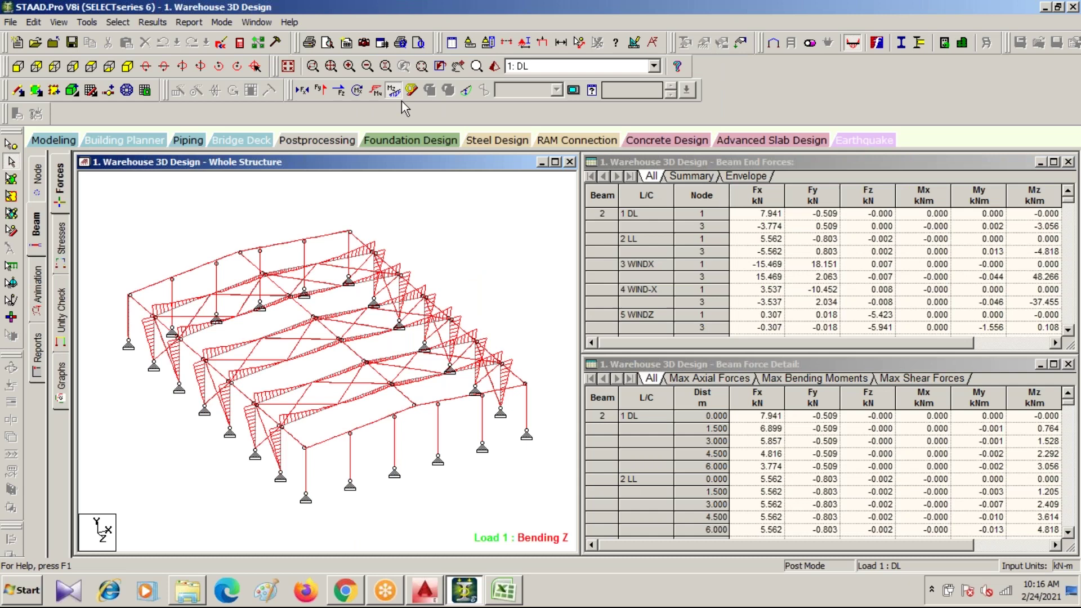
left_click(465, 91)
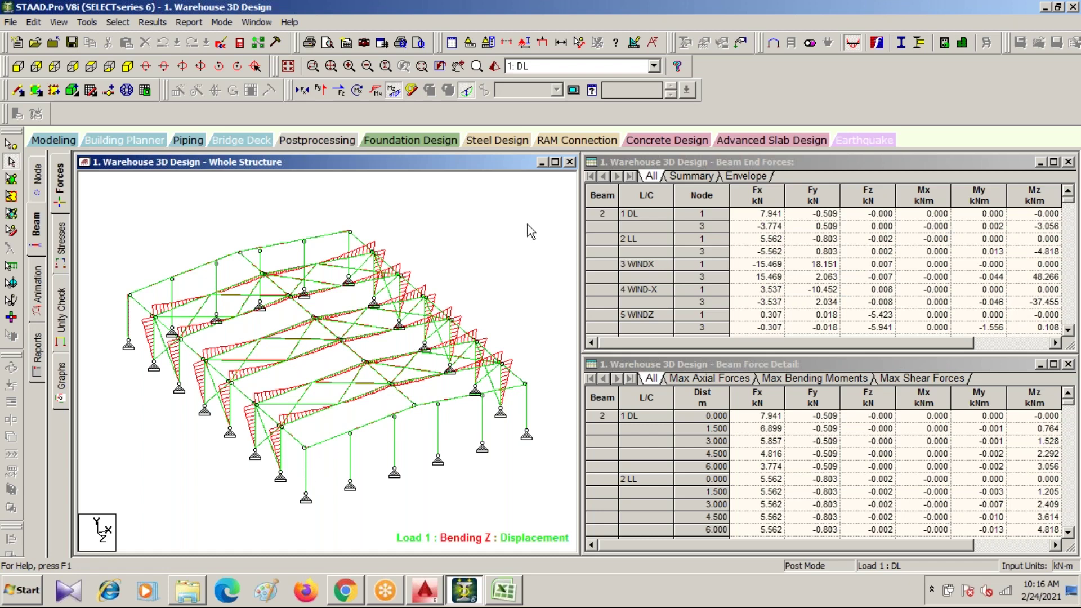
left_click(653, 67)
scroll(580, 104, "up", 6)
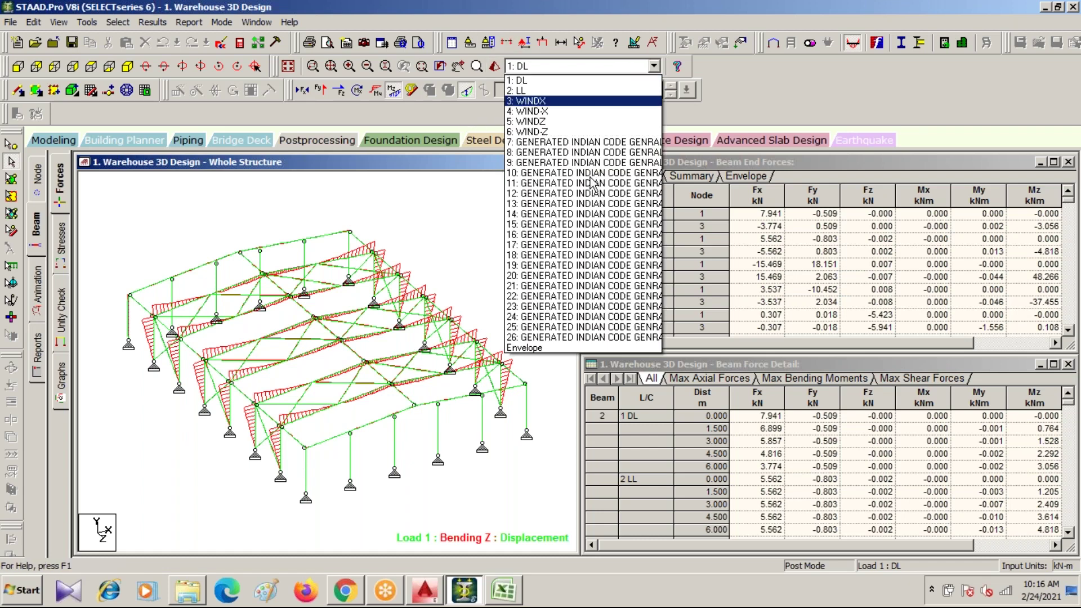
left_click(577, 105)
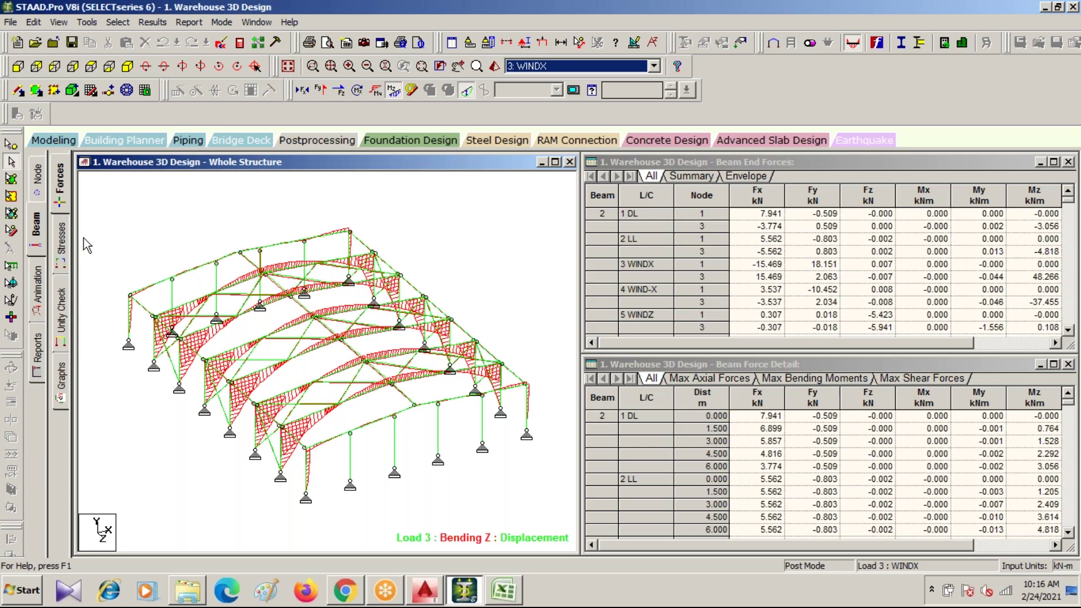
- Return to modeling mode and open the steel design page, glancing at the concrete design page on the way
left_click(53, 140)
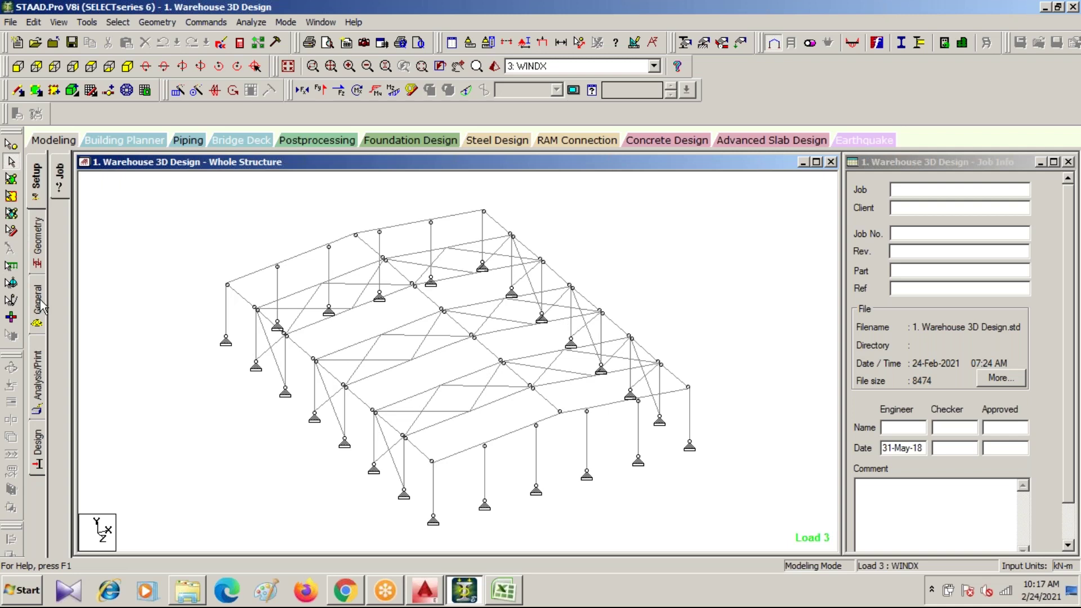
left_click(38, 450)
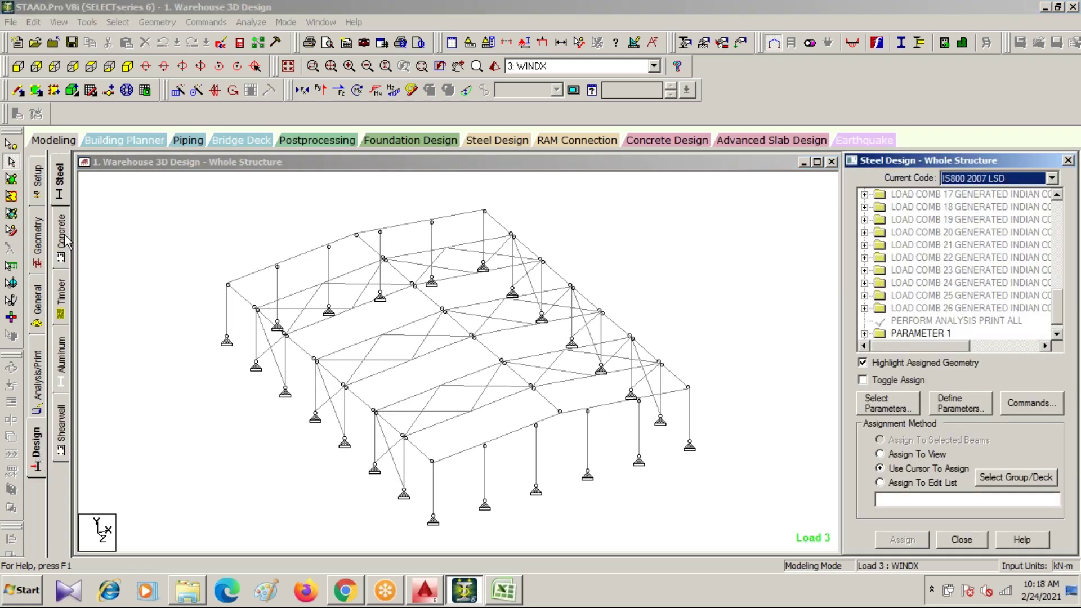
left_click(66, 240)
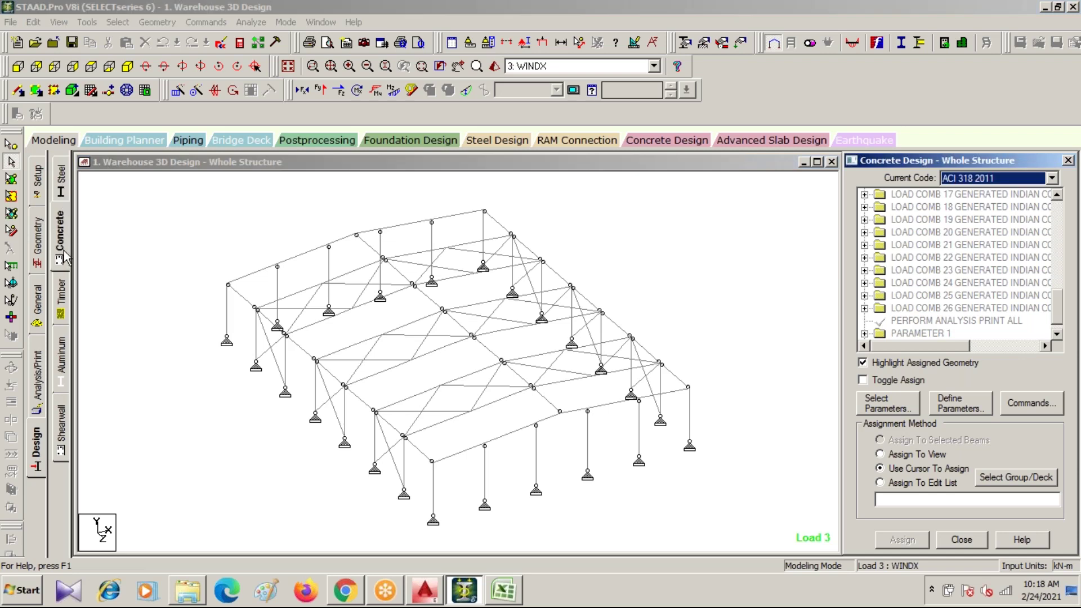
left_click(63, 180)
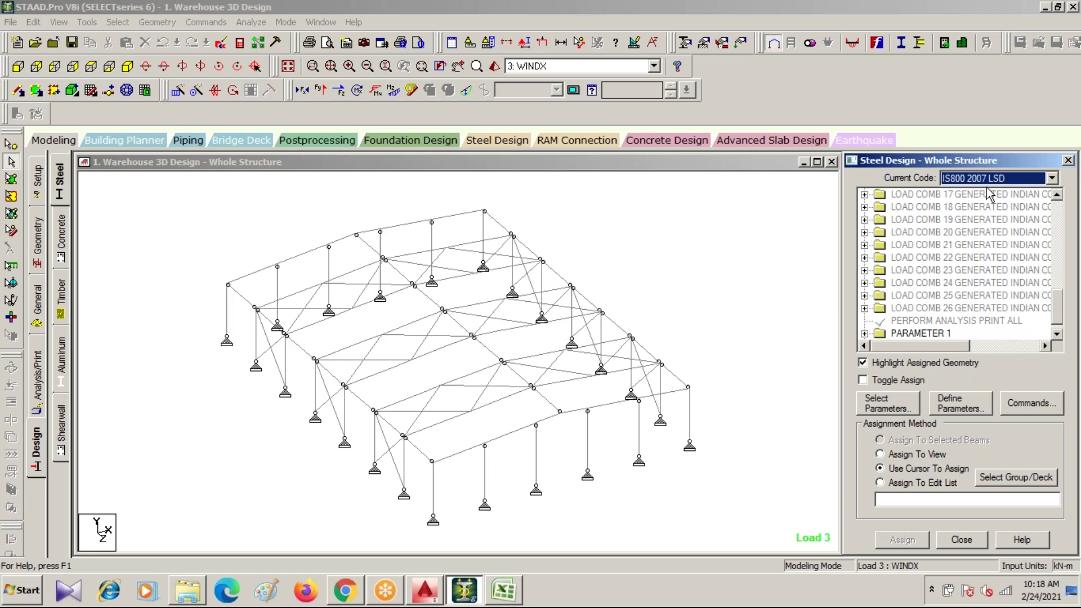
- Look through the available steel design codes and design commands without changing the code or adding a command
left_click(1052, 178)
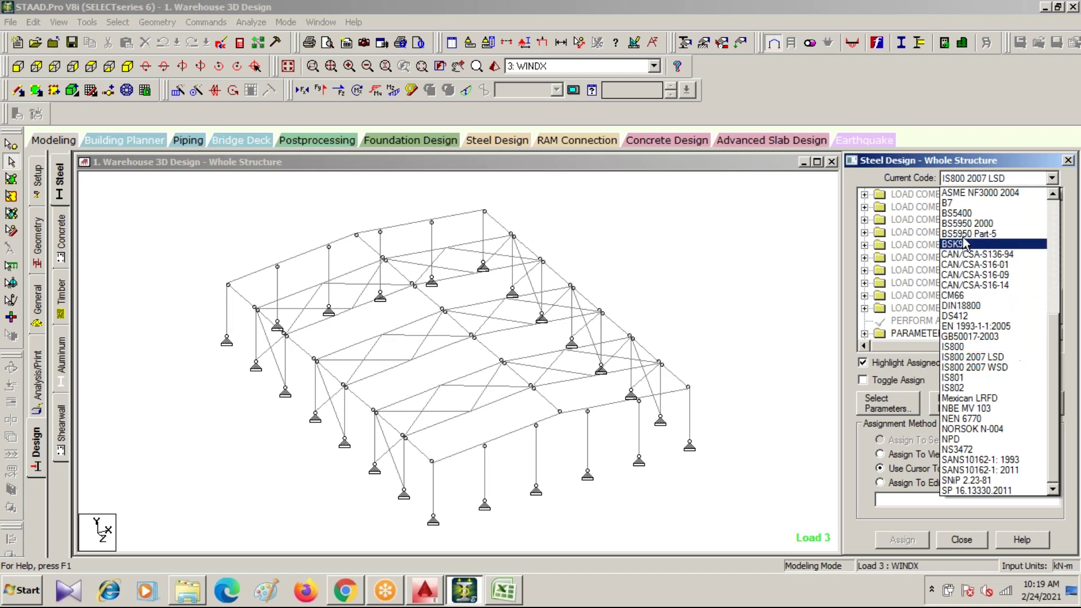
left_click(806, 345)
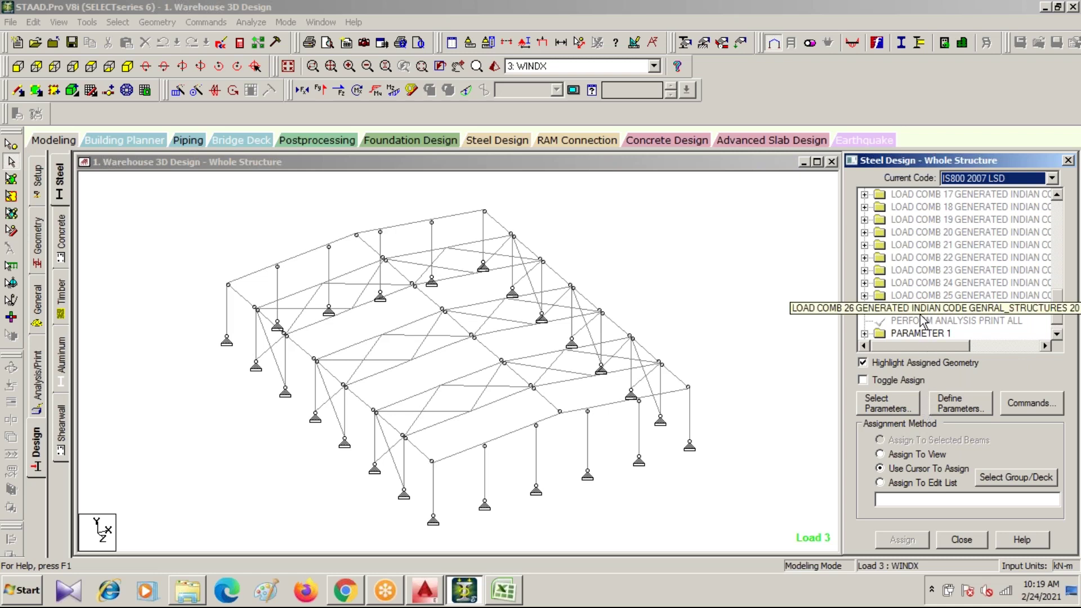
left_click(1024, 402)
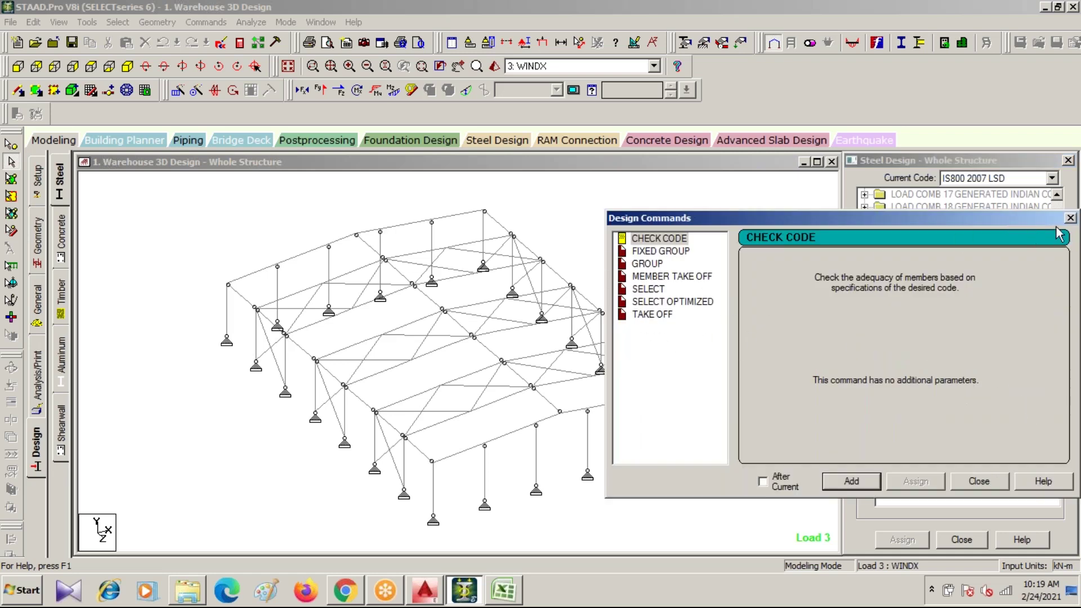
left_click(1070, 218)
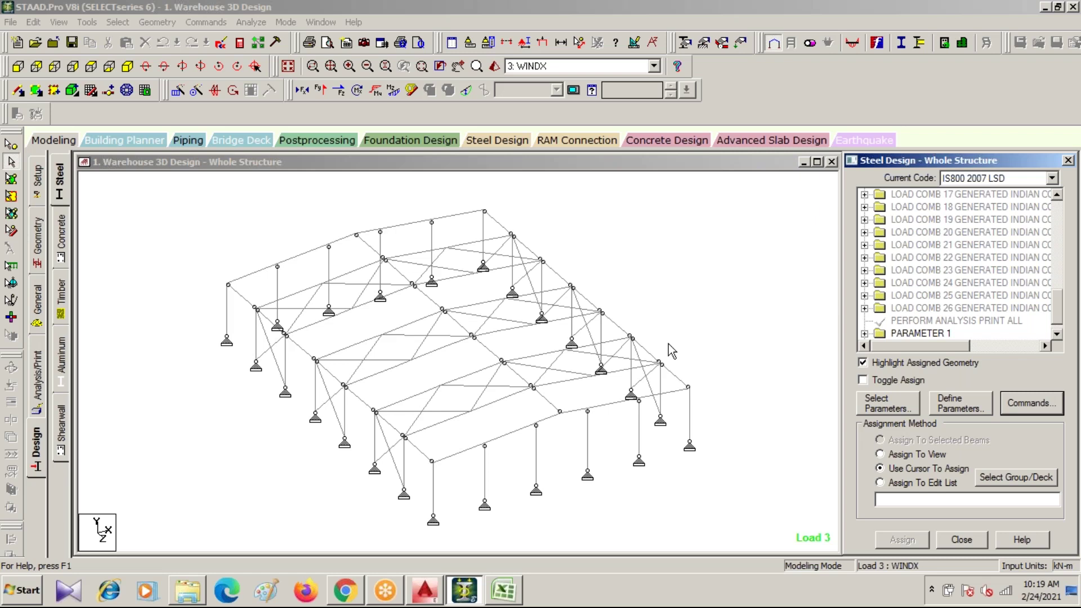
left_click(680, 253)
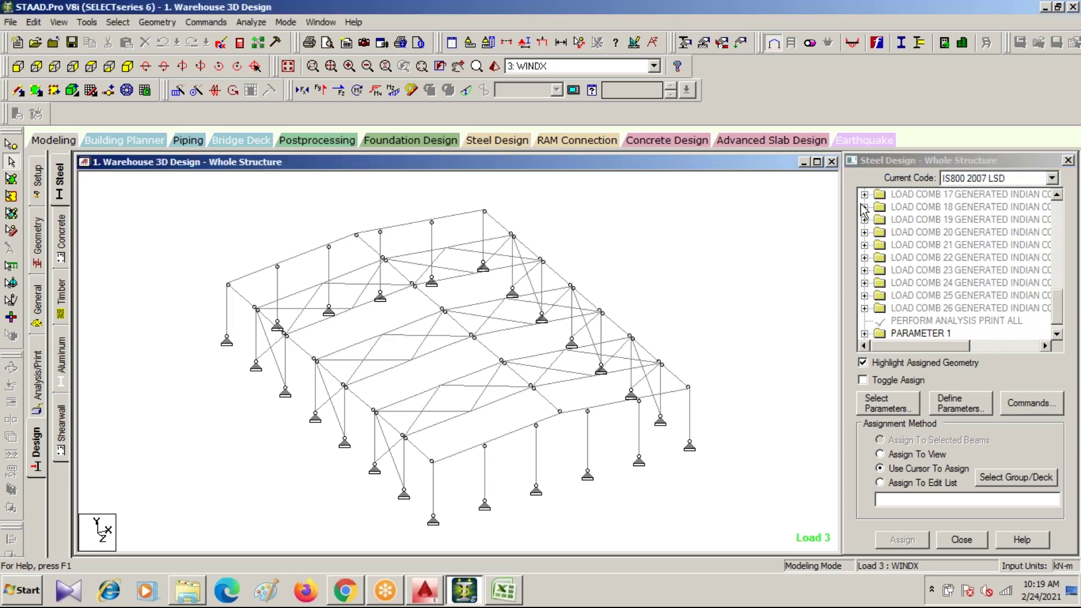
- Set the current steel design code to AISC ASD
left_click(1050, 178)
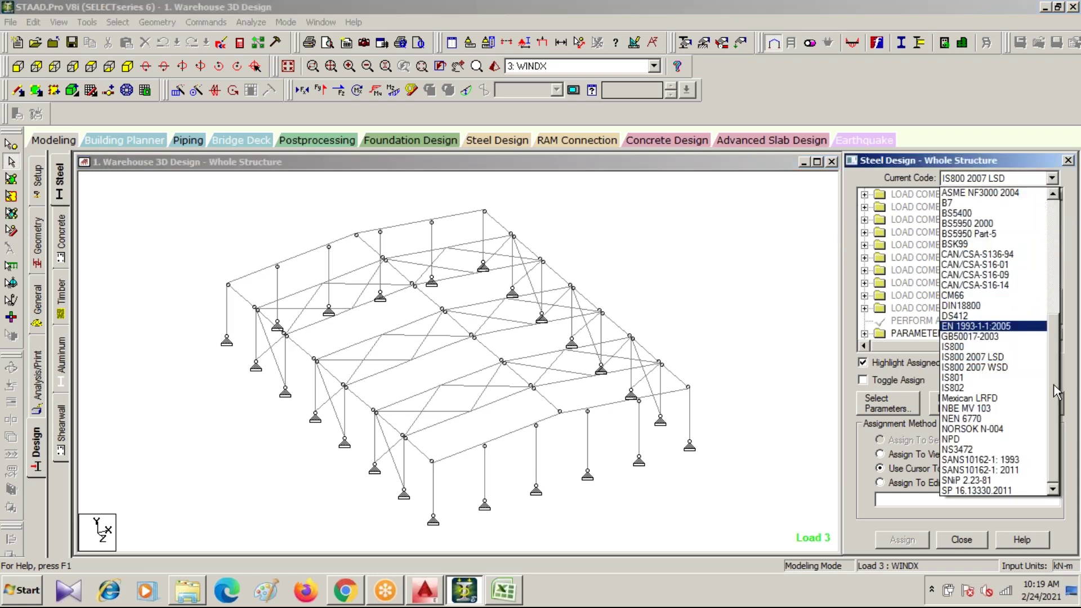
left_click_drag(1056, 393, 1056, 275)
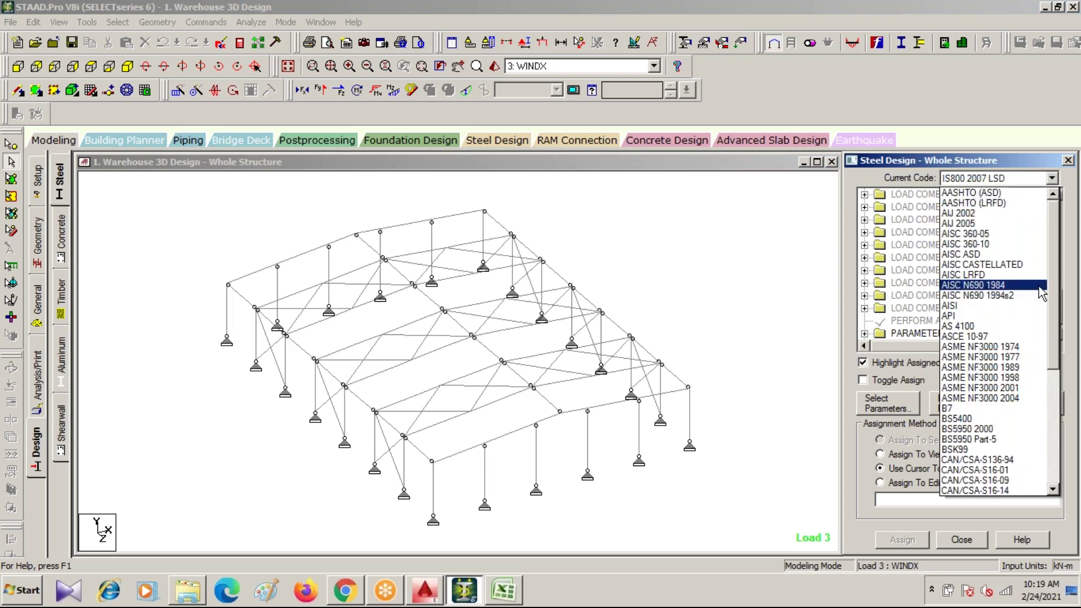
left_click(991, 254)
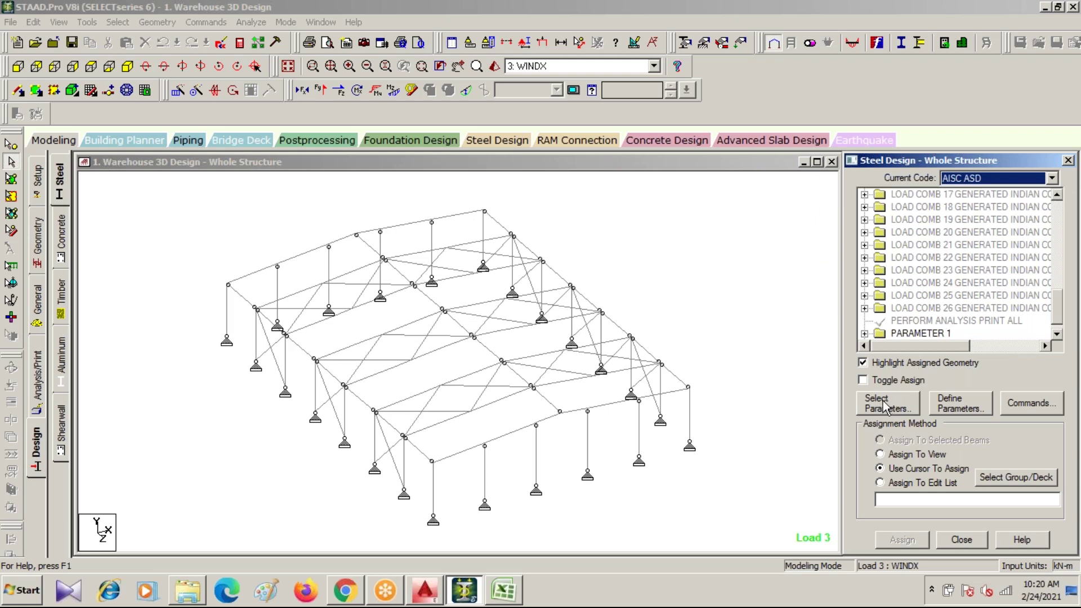
- Look through the full list of definable AISC ASD design parameters without adding any
left_click(963, 408)
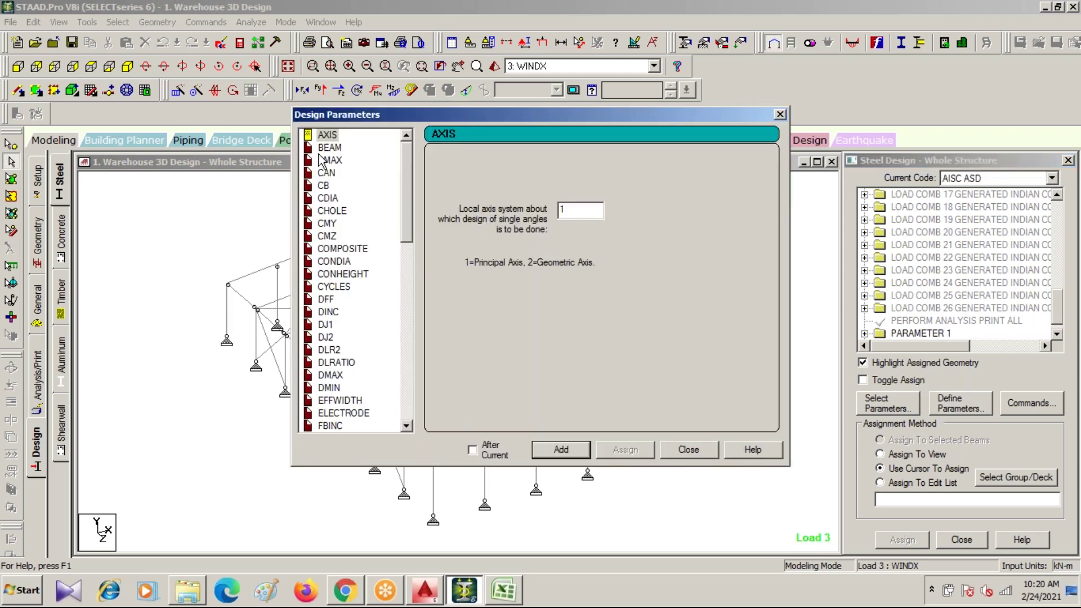
scroll(405, 225, "down", 15)
scroll(394, 281, "up", 15)
left_click(779, 116)
- Clear the selected design parameters and select Fyld, the yield strength of steel
left_click(882, 404)
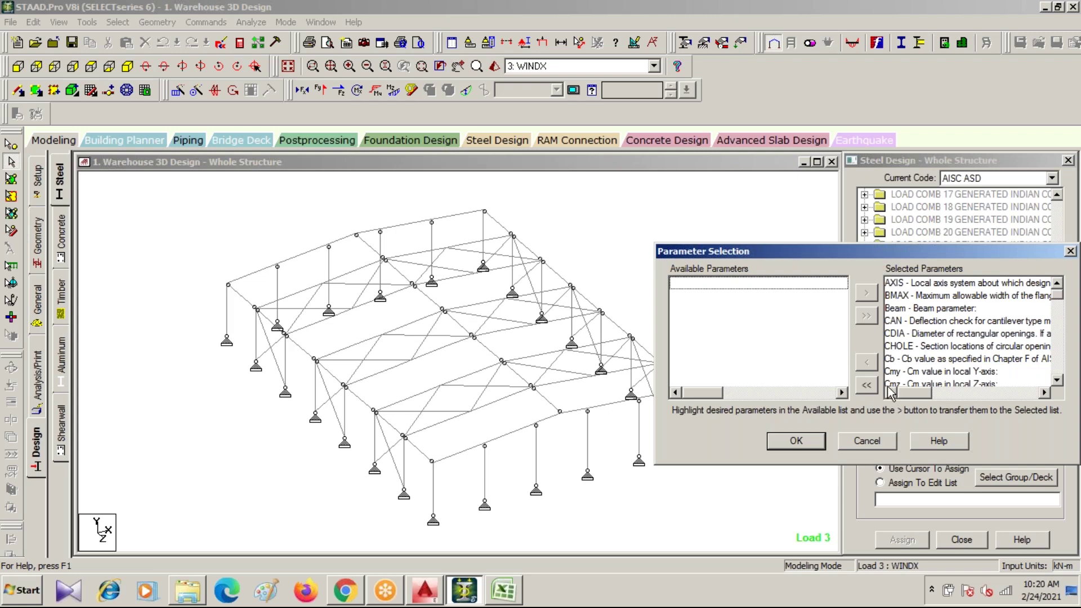
left_click(866, 385)
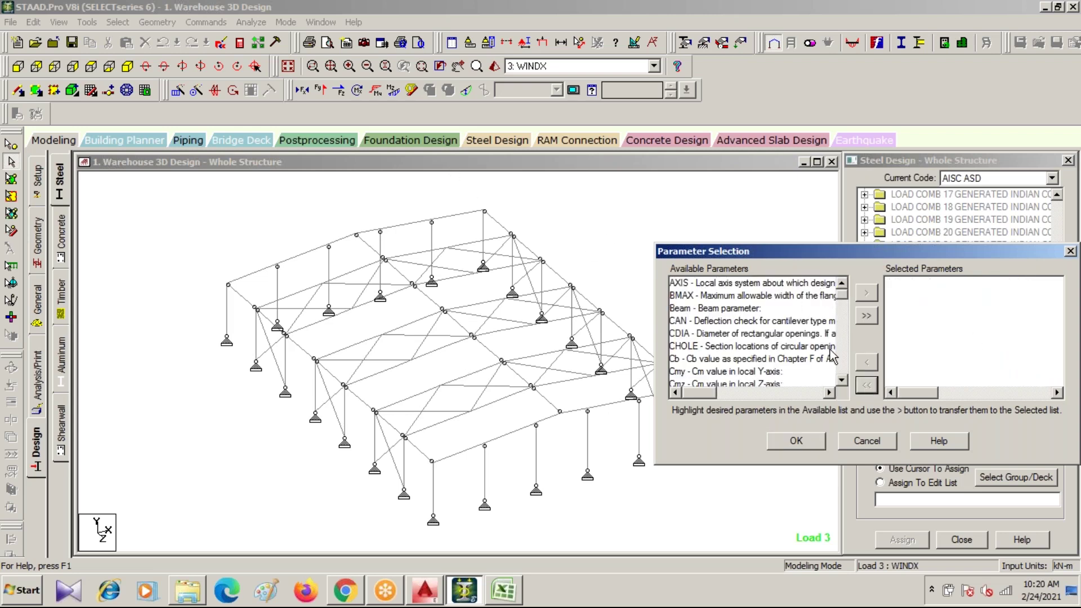
left_click_drag(839, 297, 844, 329)
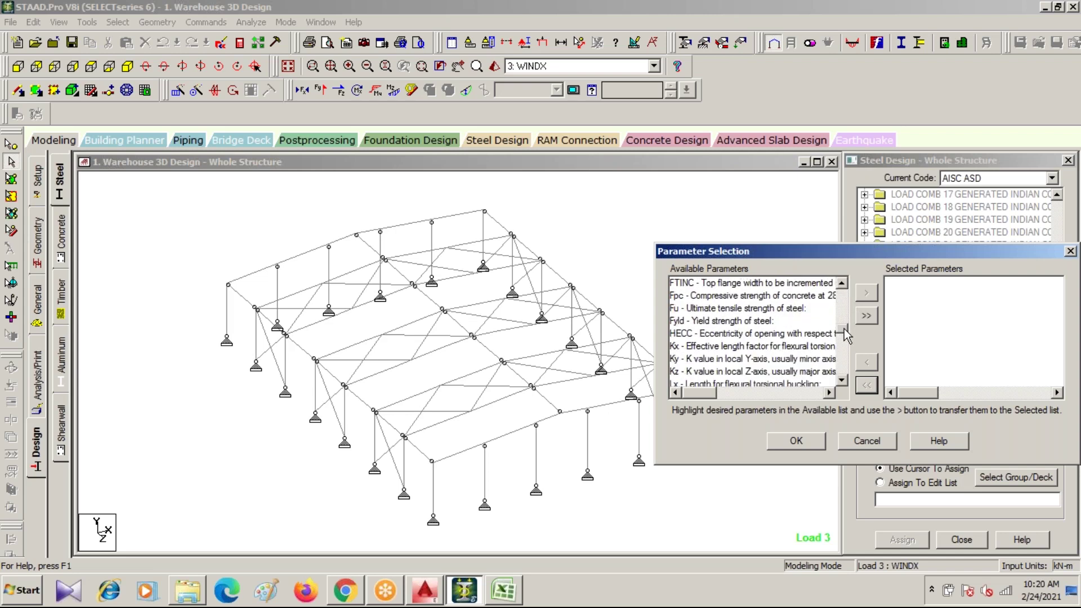
left_click(713, 321)
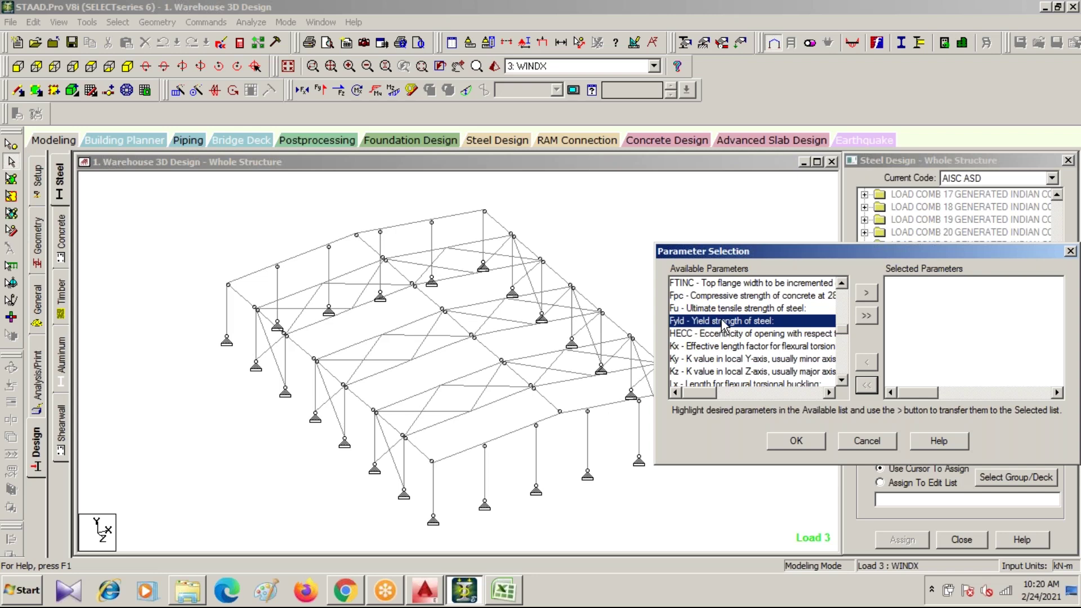
double_click(727, 322)
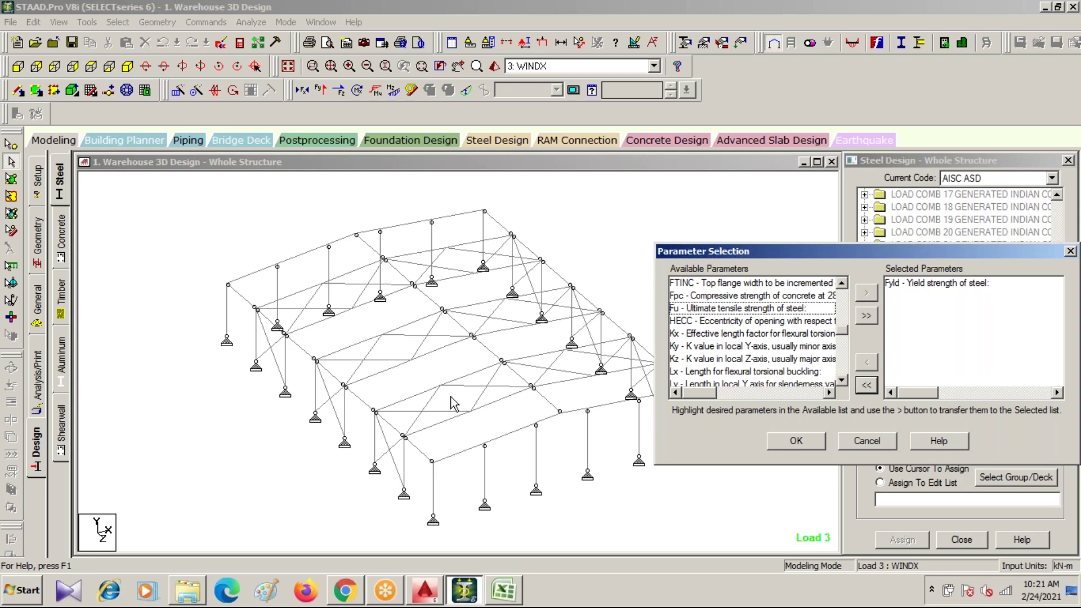
- Add the Unt and Unb unsupported flange length parameters to the selection and accept it
left_click_drag(843, 329, 846, 371)
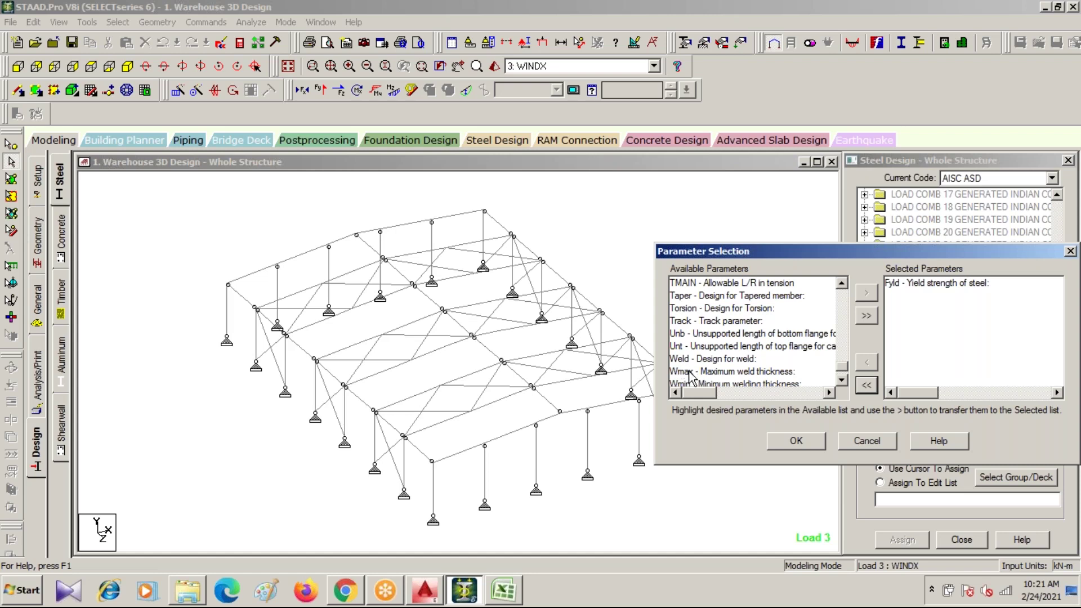
left_click(687, 337)
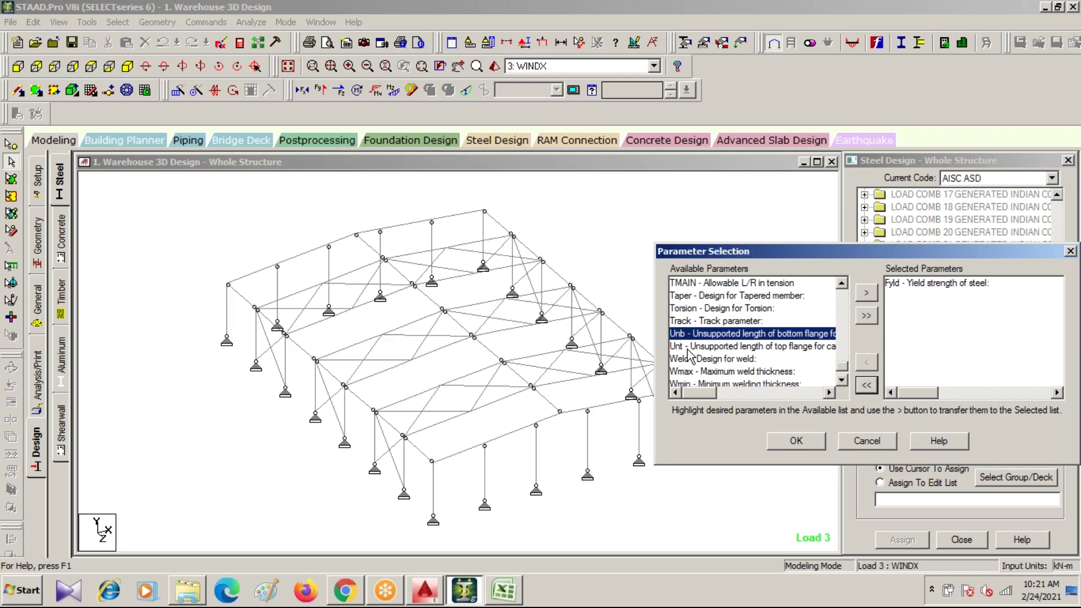
double_click(687, 349)
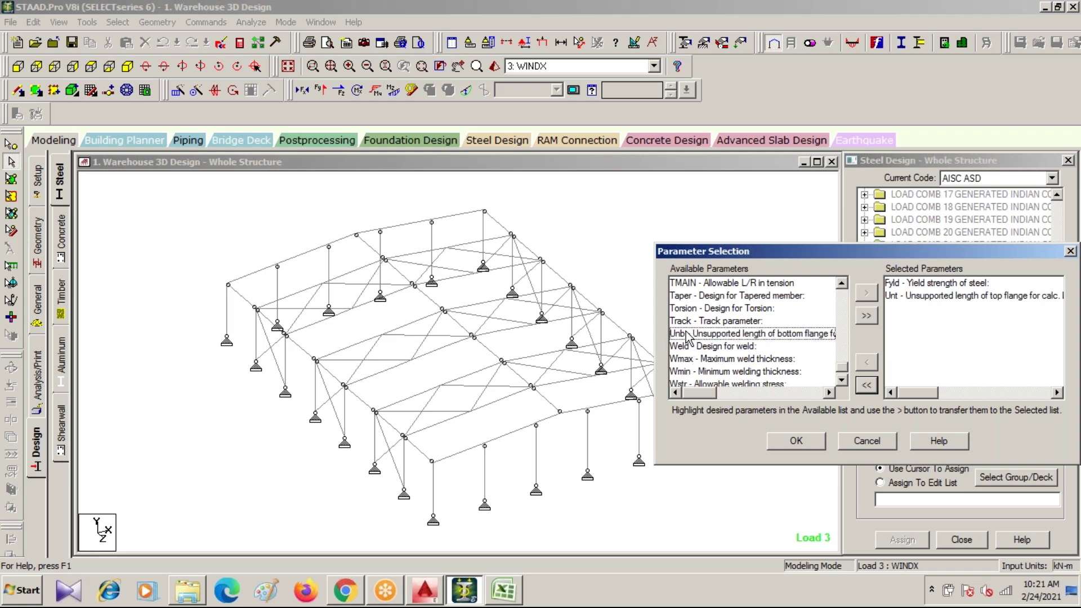
double_click(687, 337)
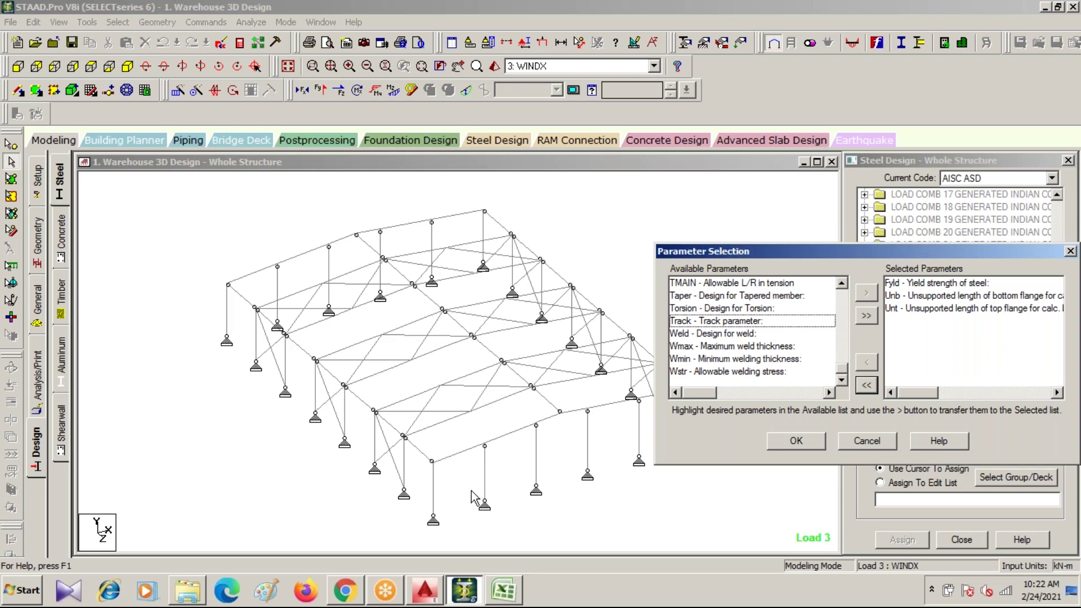
left_click(798, 442)
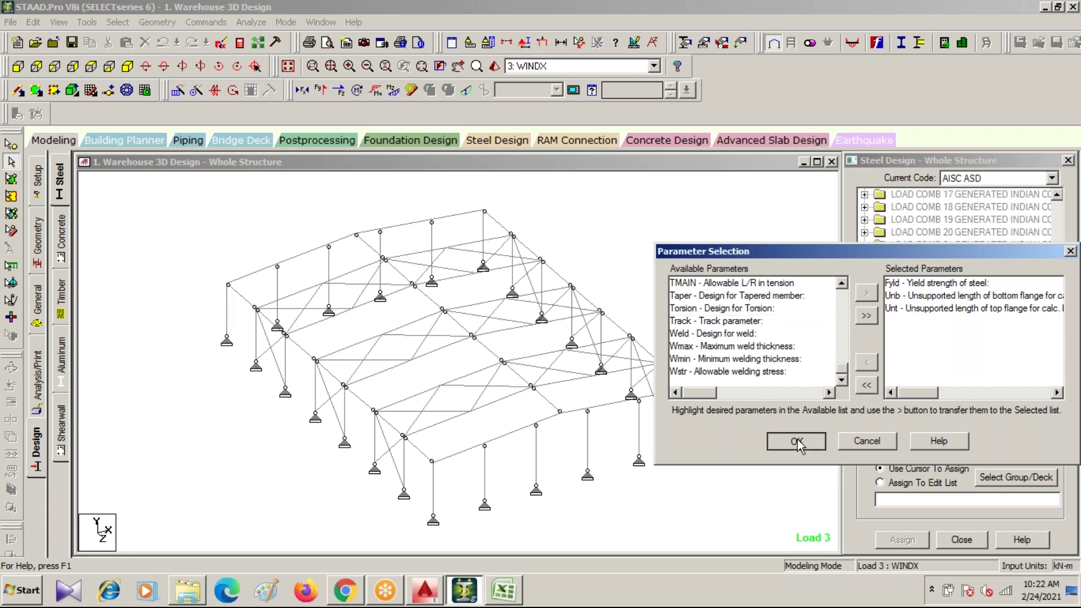
- Define the FYLD design parameter with a steel yield strength of 345000 kN/m2 and add it to the model
left_click(960, 403)
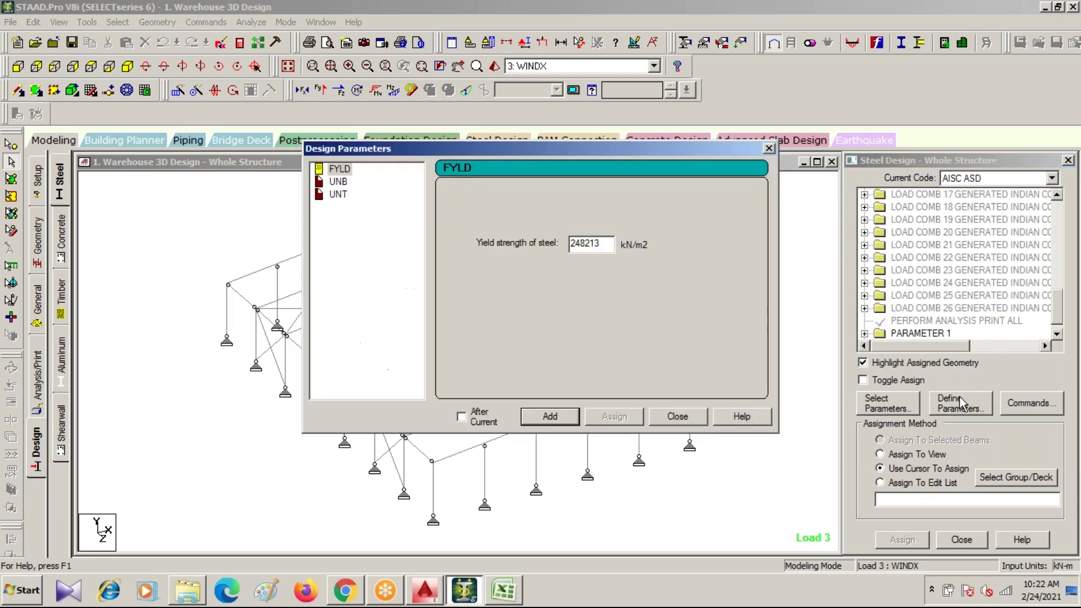
left_click(338, 168)
left_click_drag(556, 151, 652, 140)
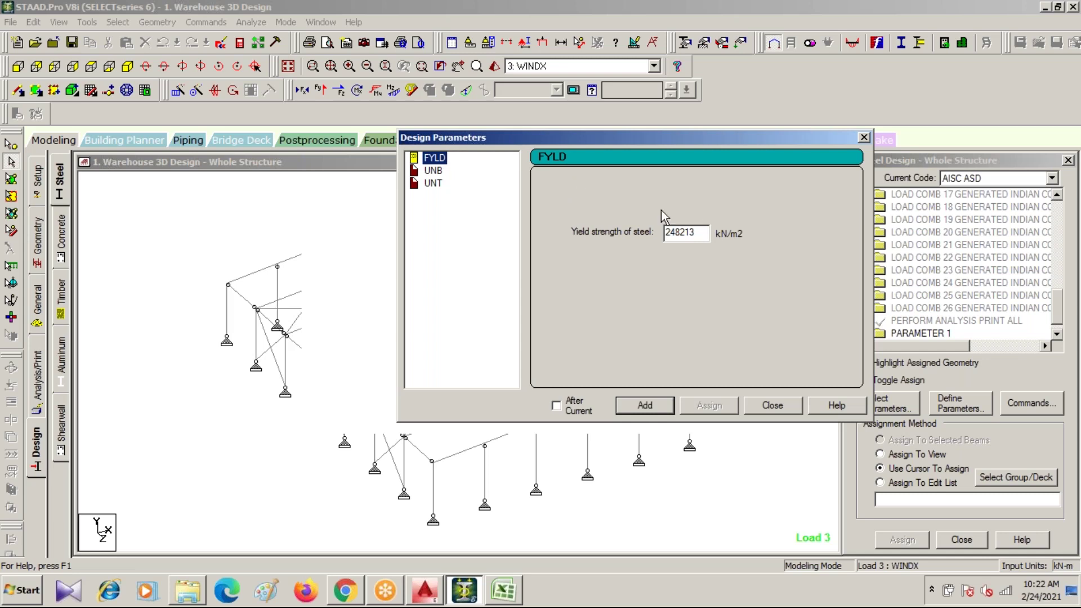
left_click_drag(707, 232, 508, 232)
type("34")
left_click(644, 405)
left_click(863, 138)
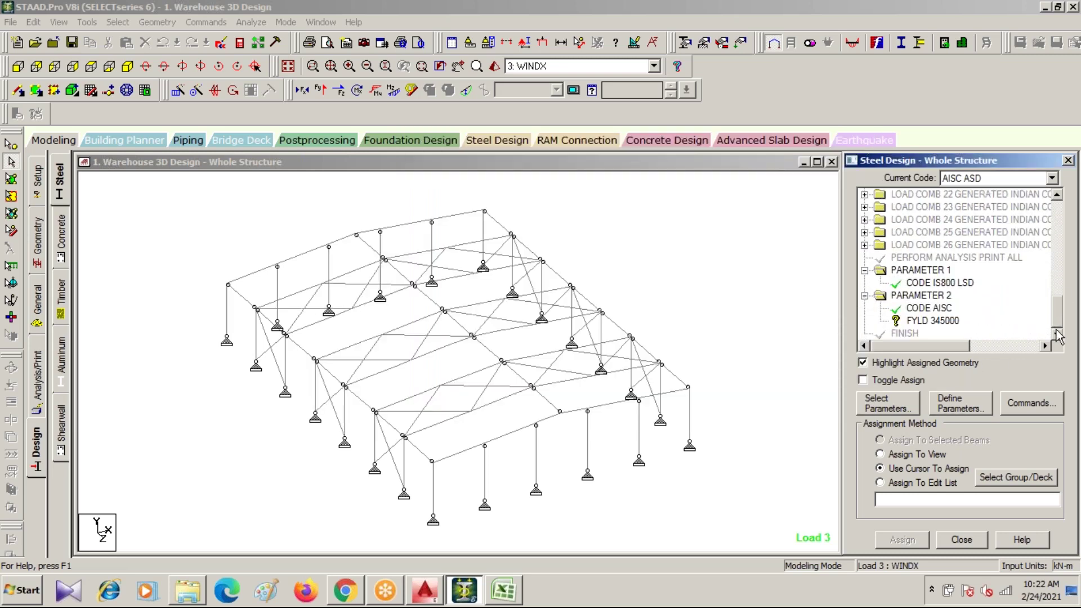
- Delete the PARAMETER 1 set holding the IS800 LSD code and check the remaining entries in the command tree
left_click(926, 322)
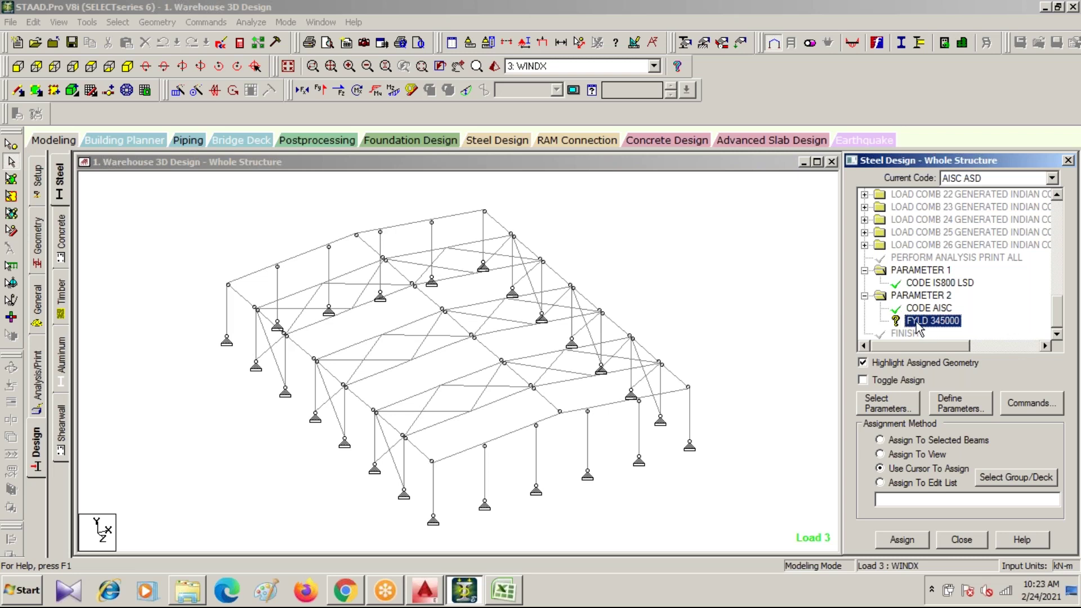
left_click(913, 271)
right_click(912, 273)
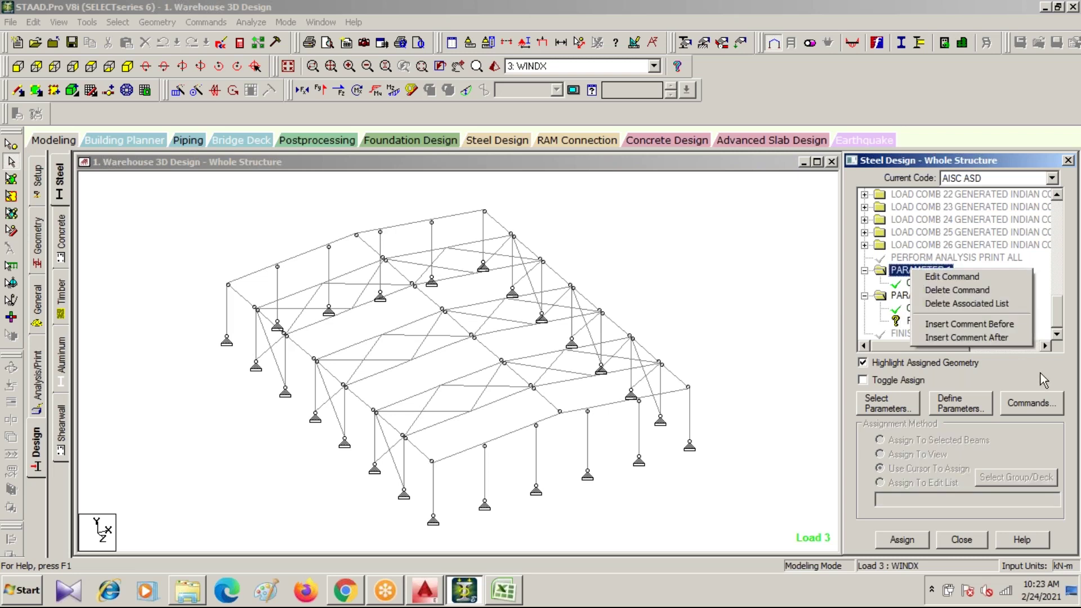
left_click(967, 291)
left_click(975, 391)
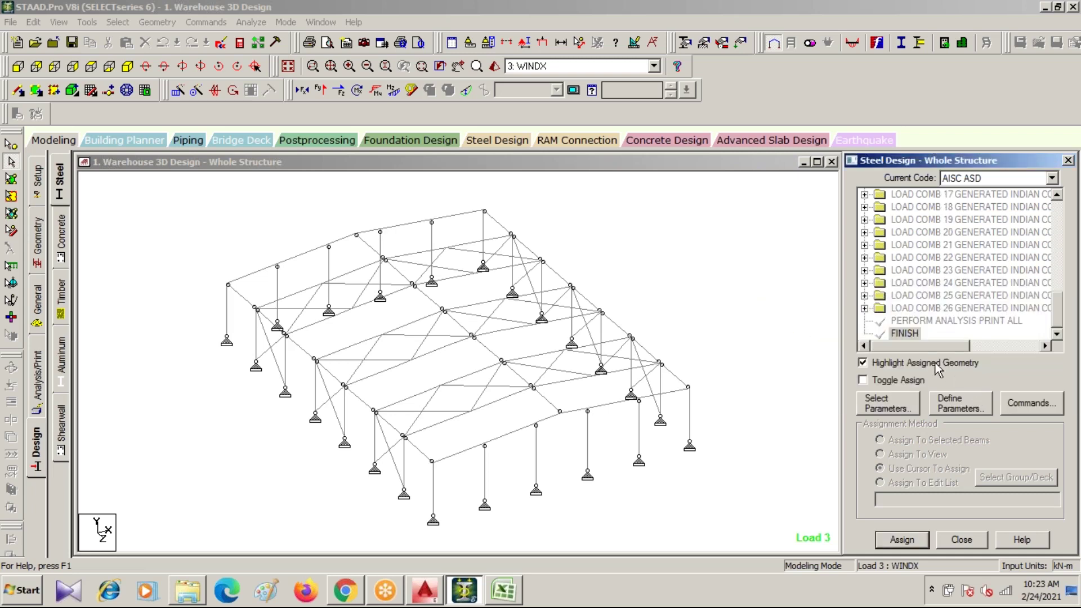
scroll(1060, 324, "up", 1)
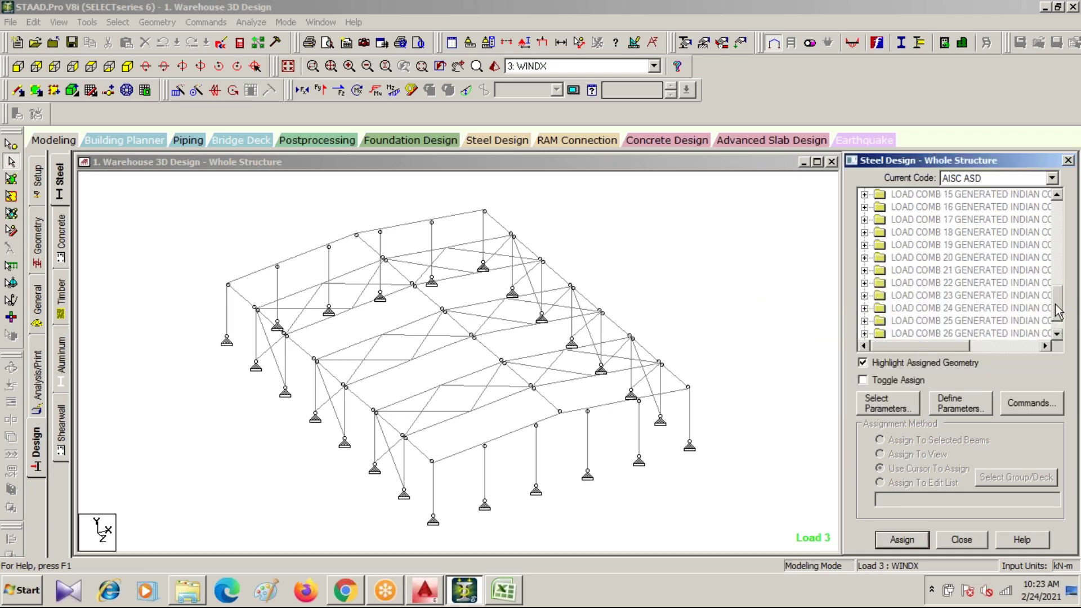
left_click(1011, 393)
scroll(1057, 333, "down", 1)
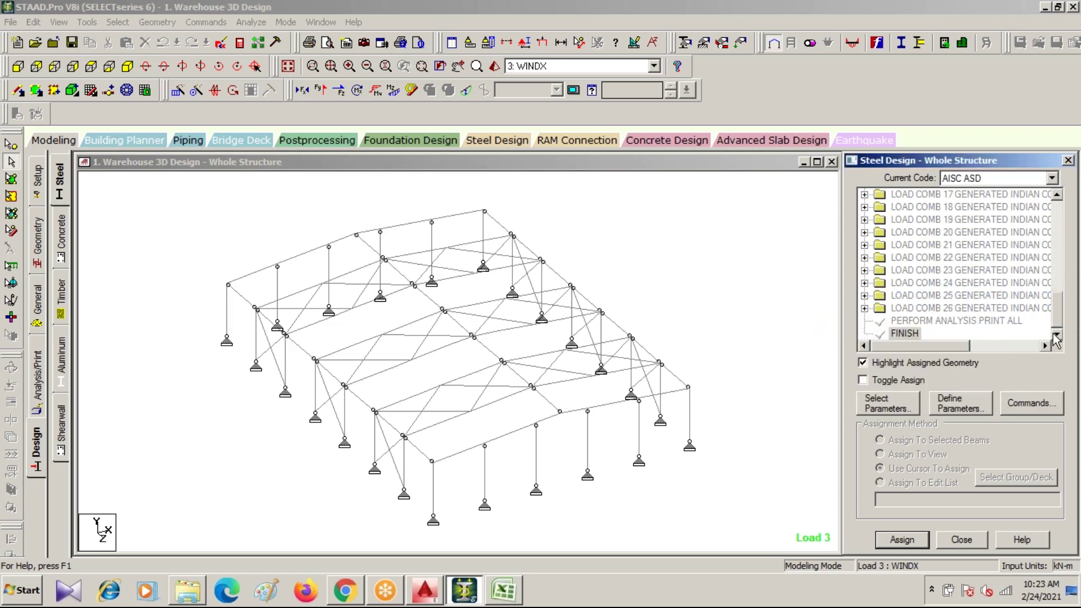
- Define a FYLD steel yield strength of 345000 kN/m2 under AISC ASD, add it and select its entry in the command tree
left_click(1050, 179)
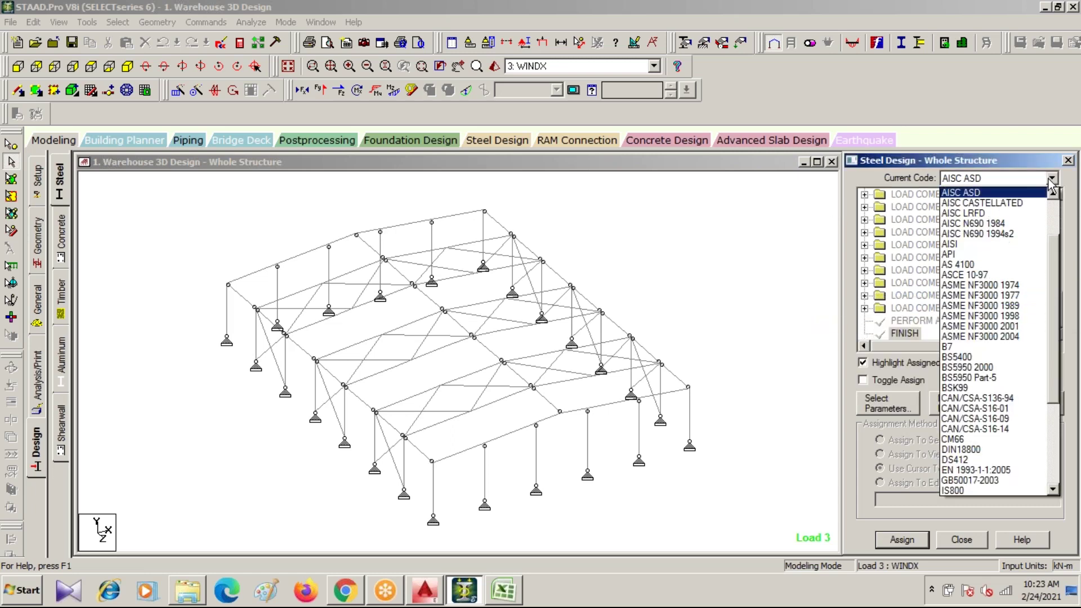
left_click(1050, 179)
left_click(956, 403)
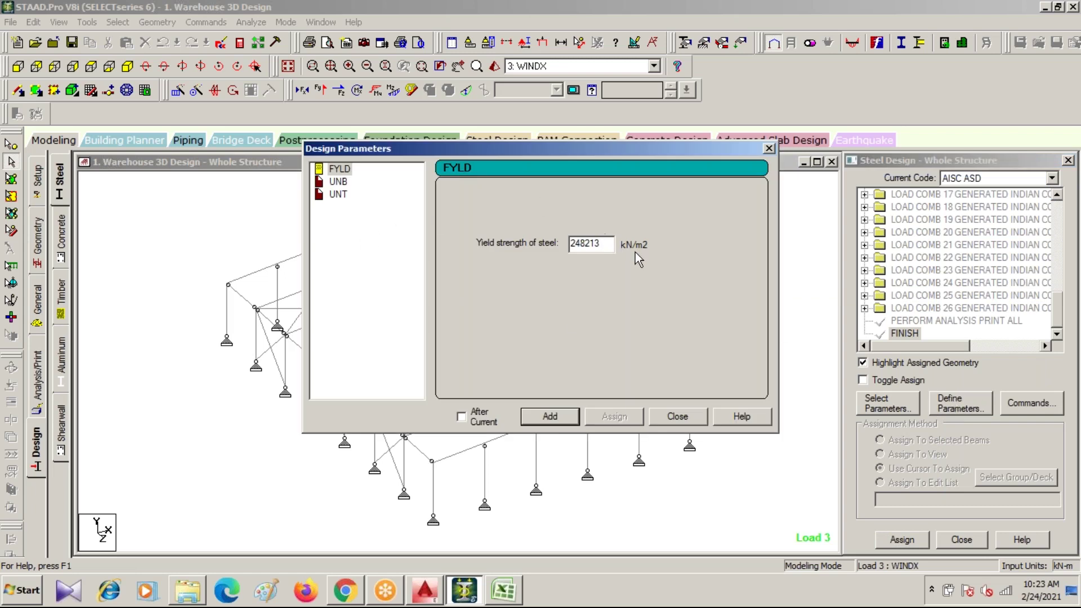
double_click(612, 242)
type("3")
type("45000")
left_click(539, 416)
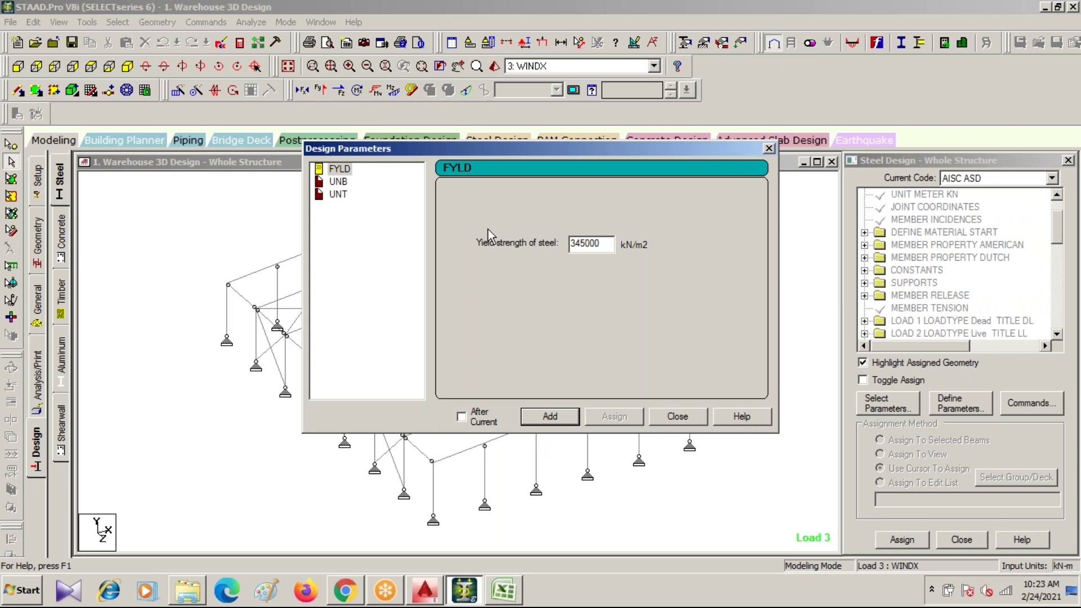
left_click(768, 148)
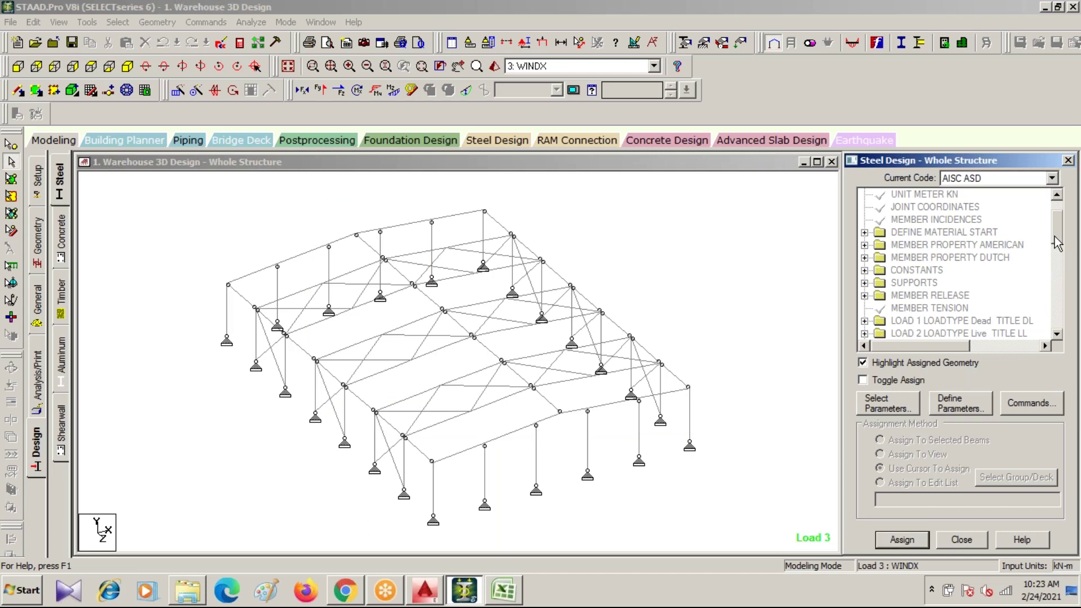
left_click_drag(1056, 244, 1057, 332)
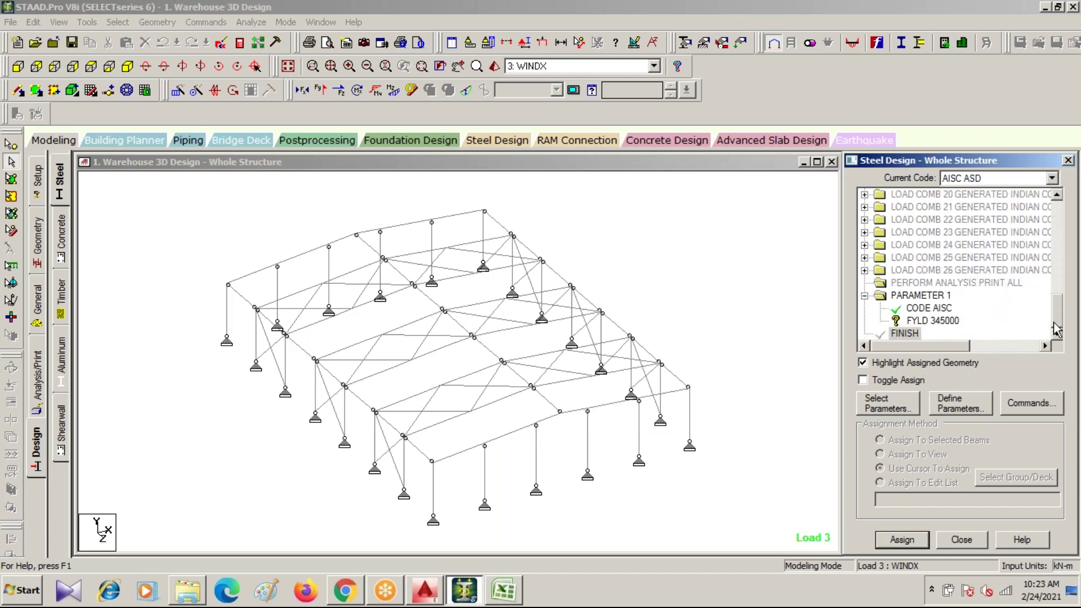
left_click(934, 321)
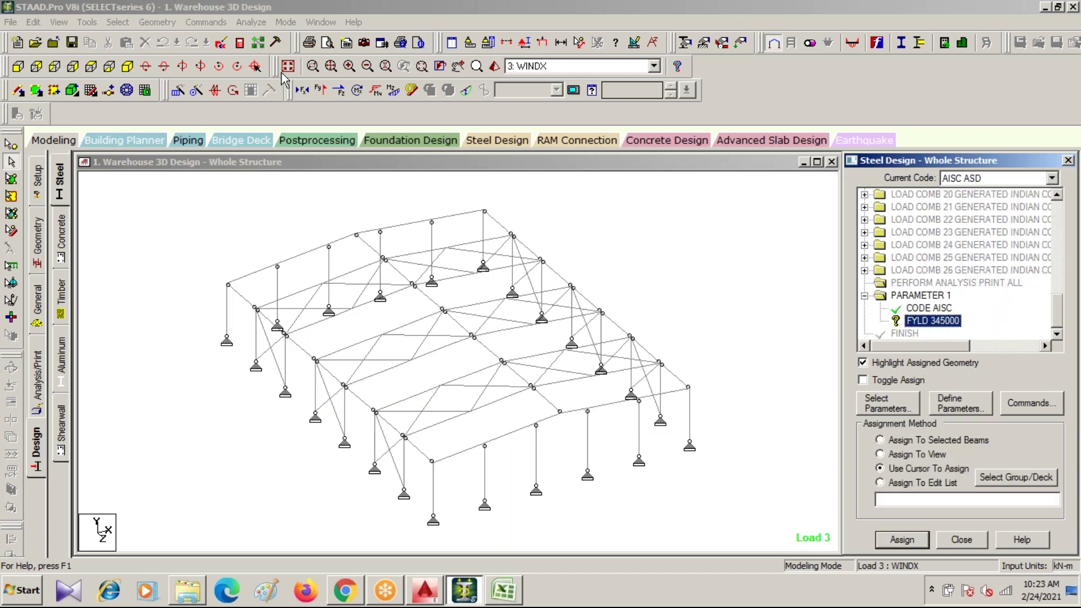
left_click(90, 66)
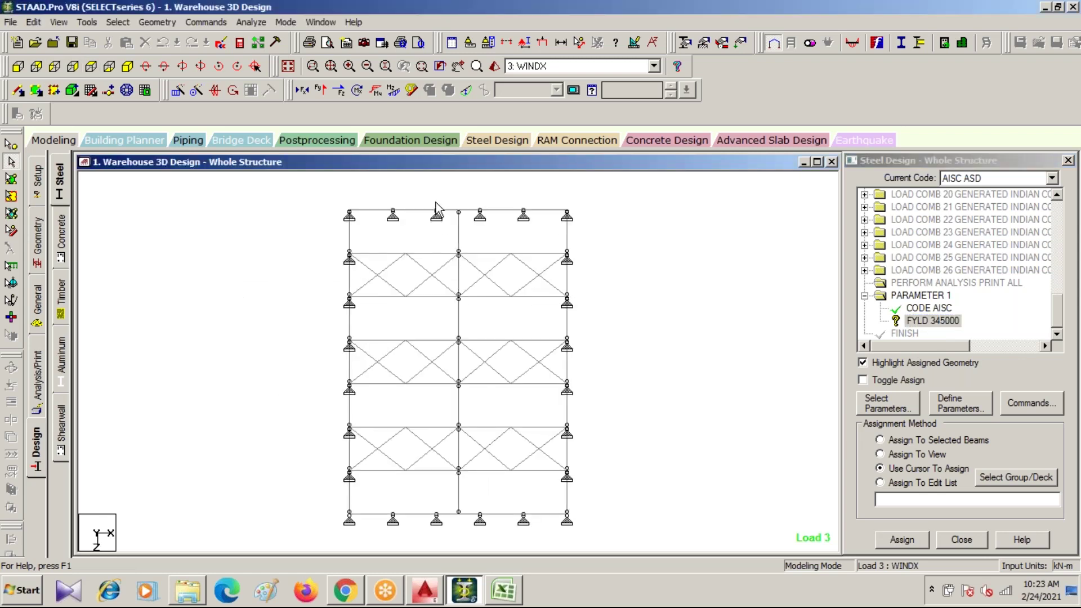
left_click_drag(337, 200, 583, 225)
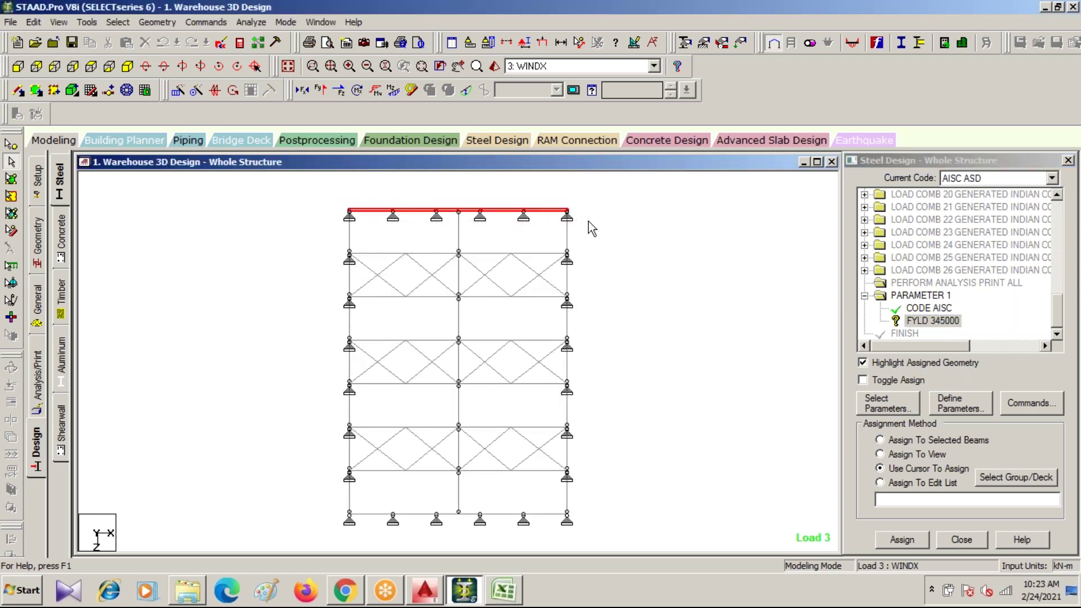
left_click_drag(326, 236, 584, 257)
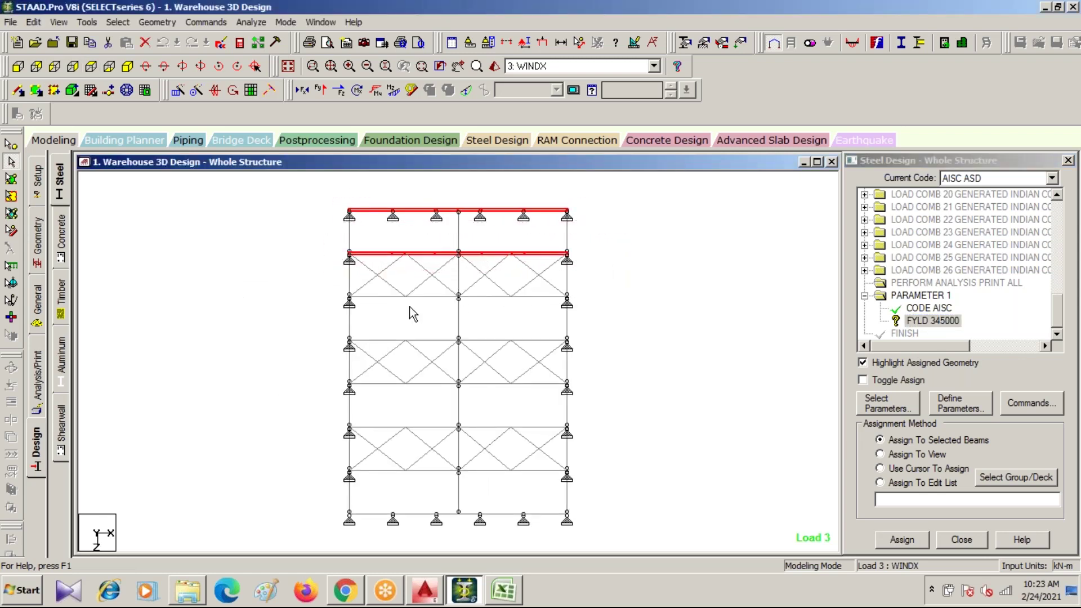
left_click_drag(336, 292, 616, 307)
left_click_drag(326, 337, 596, 347)
left_click_drag(336, 382, 590, 388)
left_click_drag(326, 416, 593, 434)
left_click_drag(334, 459, 580, 480)
left_click_drag(316, 507, 585, 519)
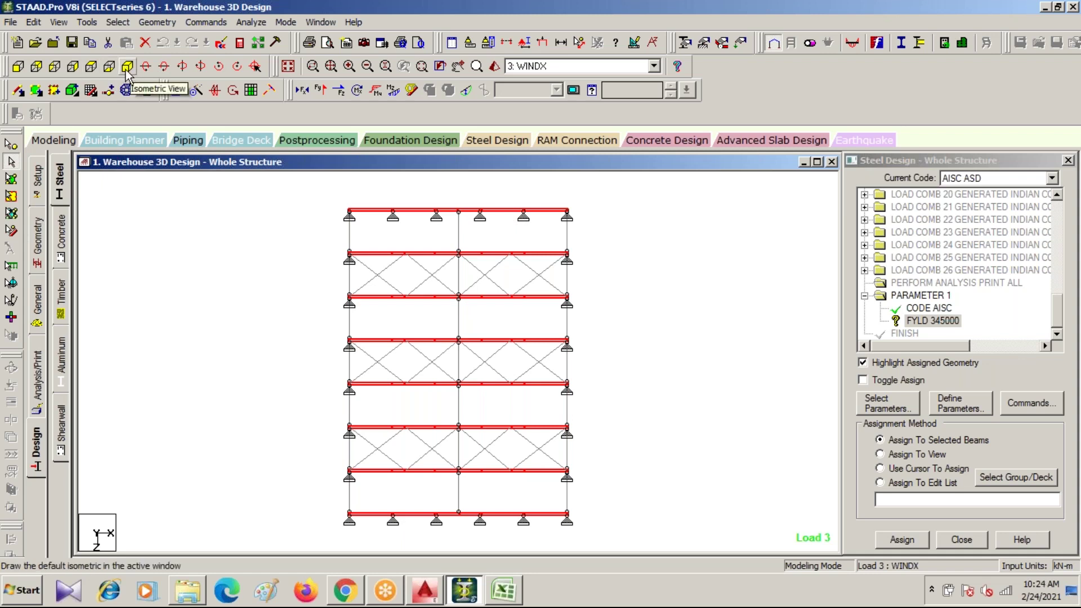
left_click(59, 22)
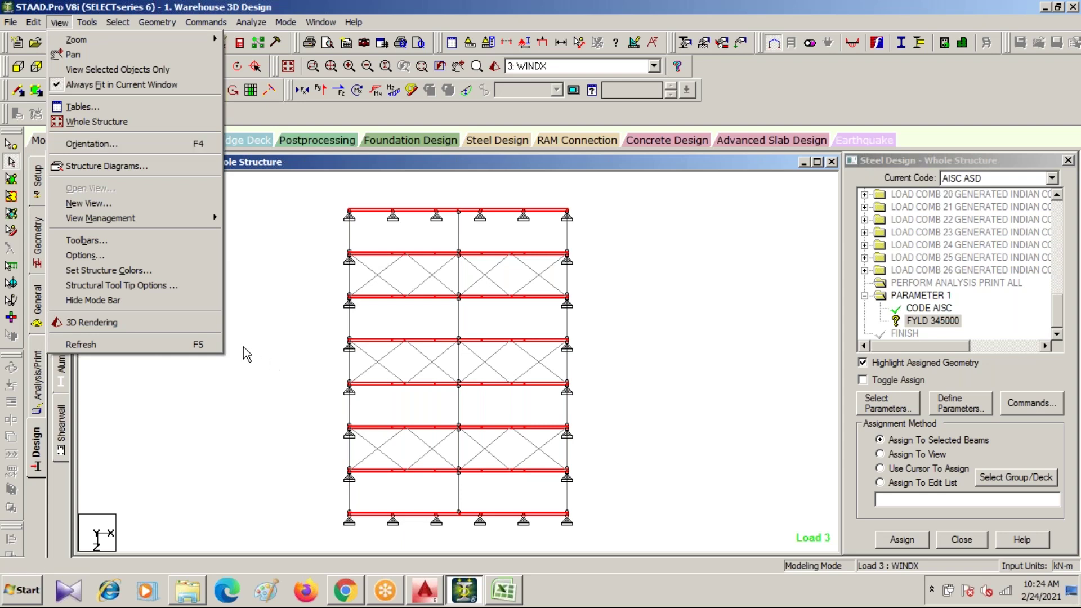
left_click(259, 333)
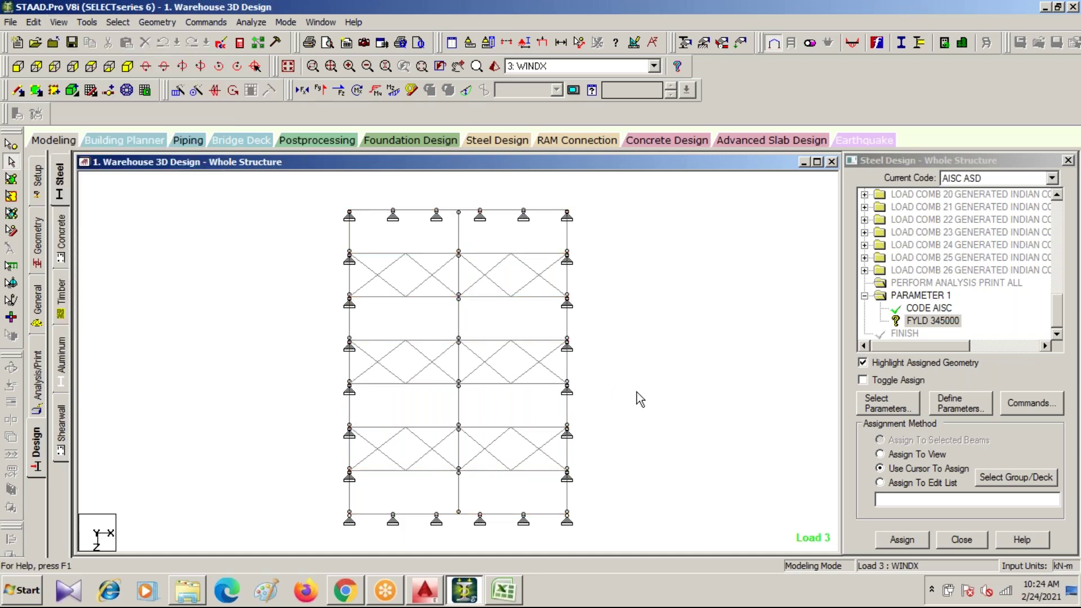
left_click(128, 67)
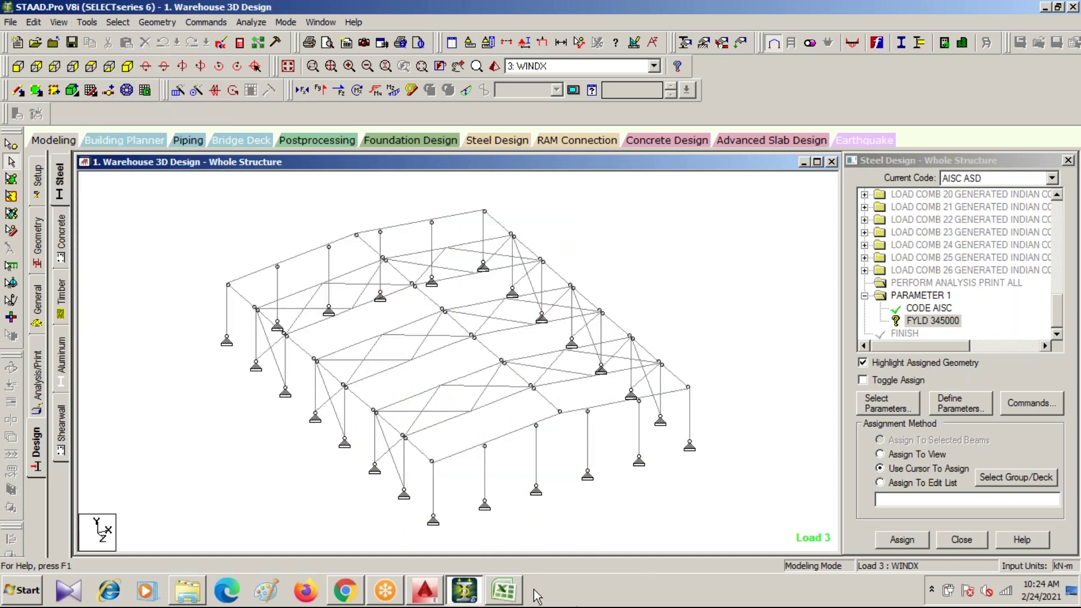
- Select the FYLD 345000 entry and open geometry selection by property name, moved clear of the model, to review the property list
left_click(932, 320)
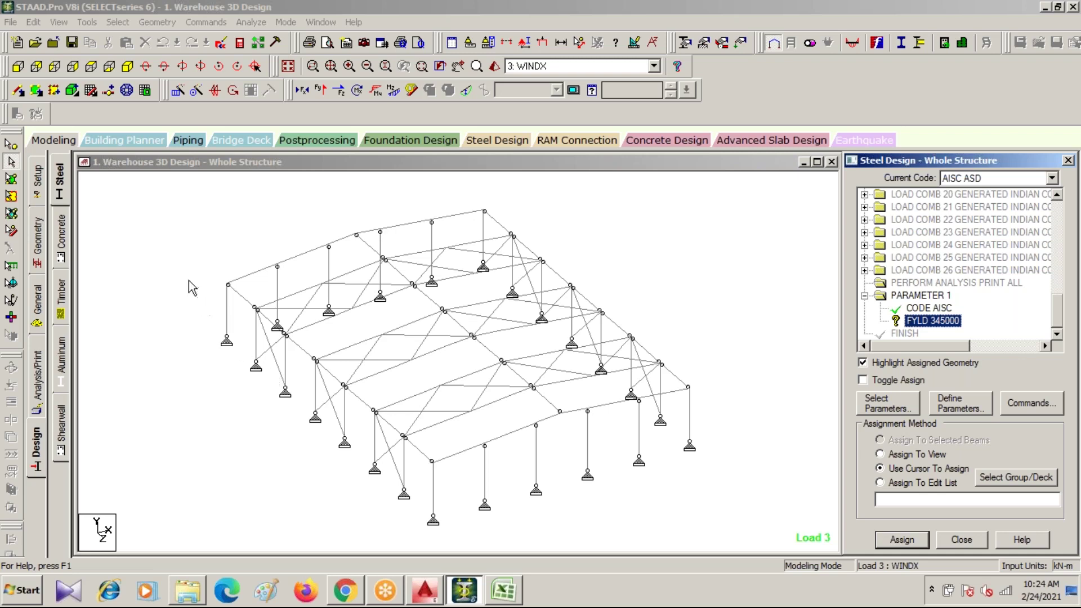
left_click(178, 271)
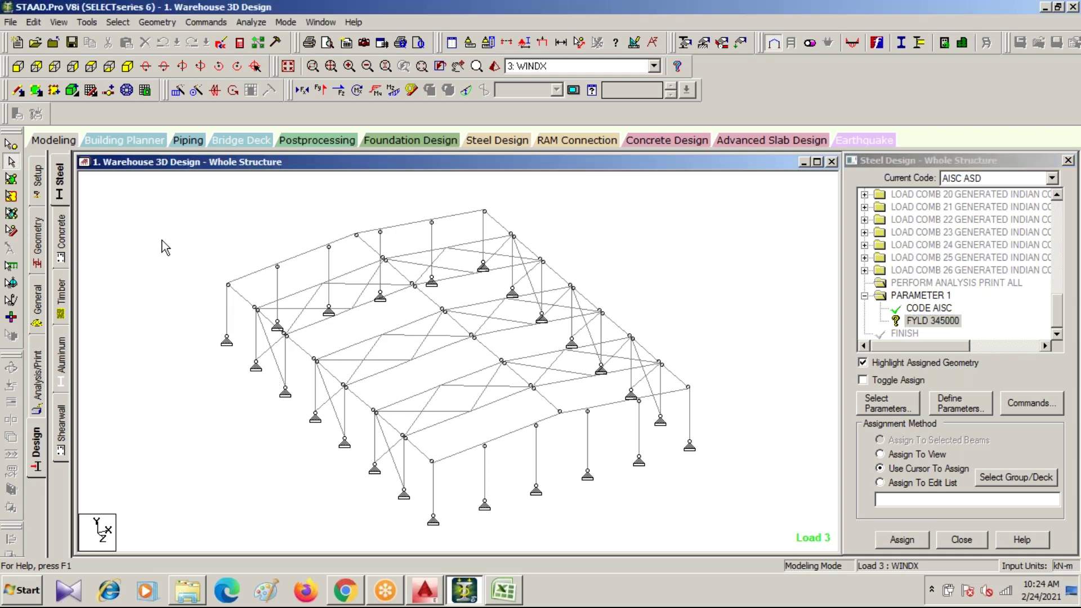
left_click(120, 19)
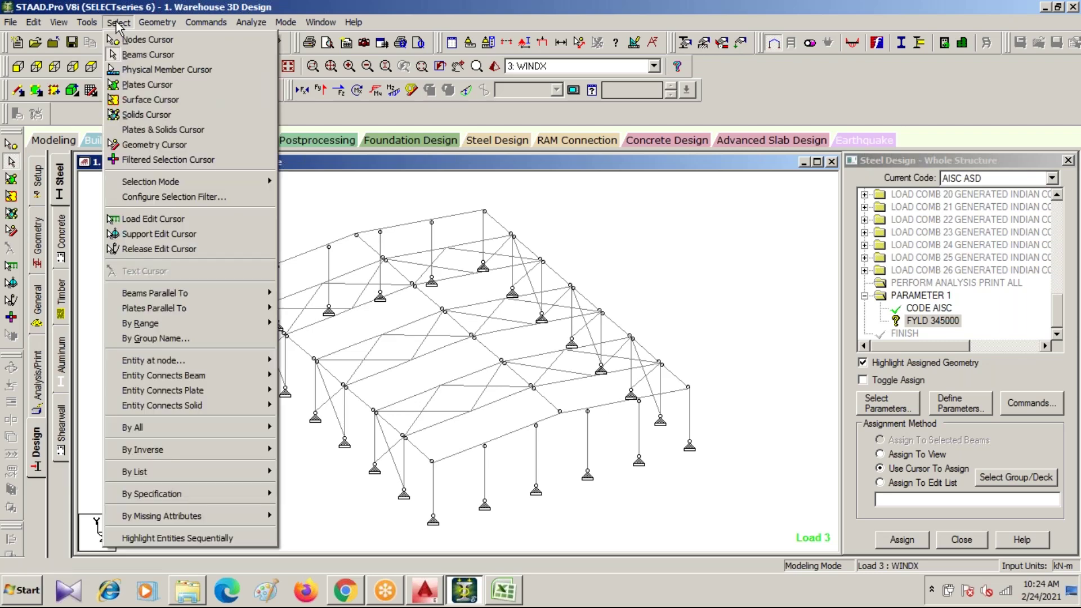
mouse_move(164, 492)
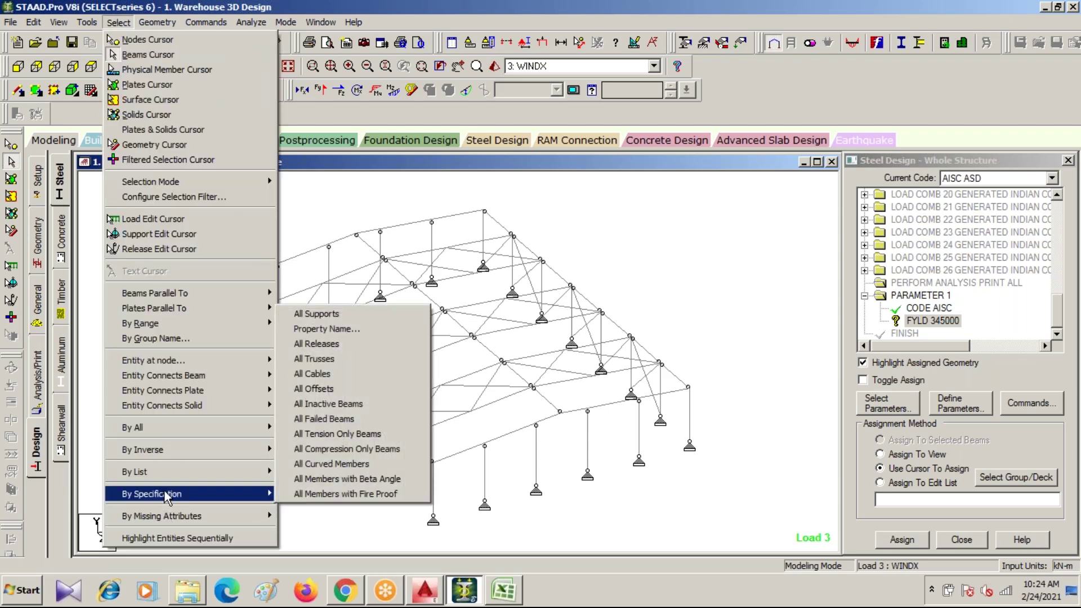
left_click(310, 328)
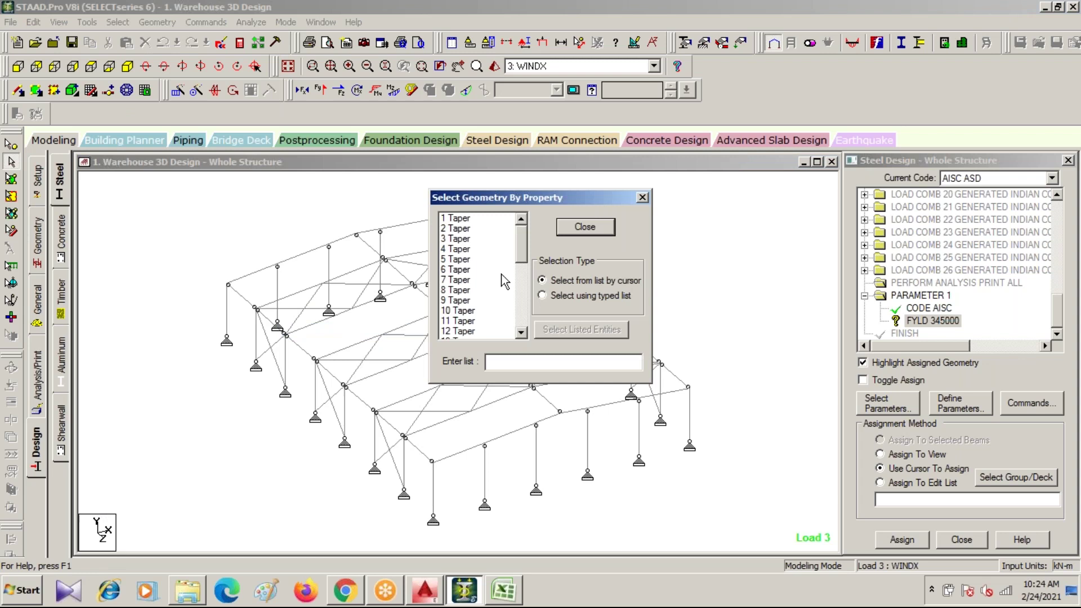
left_click_drag(553, 197, 717, 107)
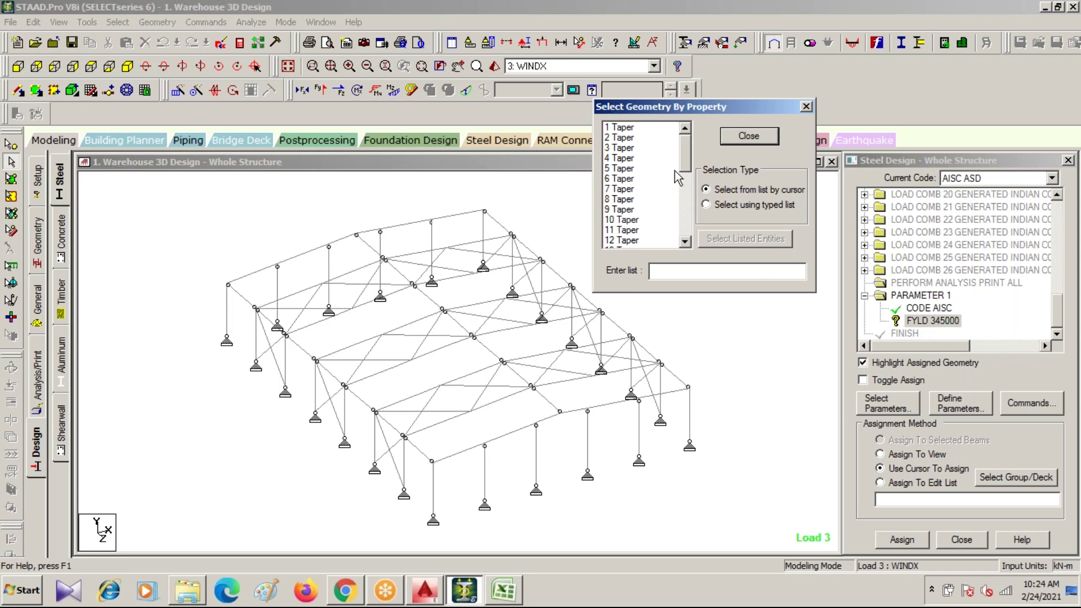
left_click_drag(682, 169, 691, 241)
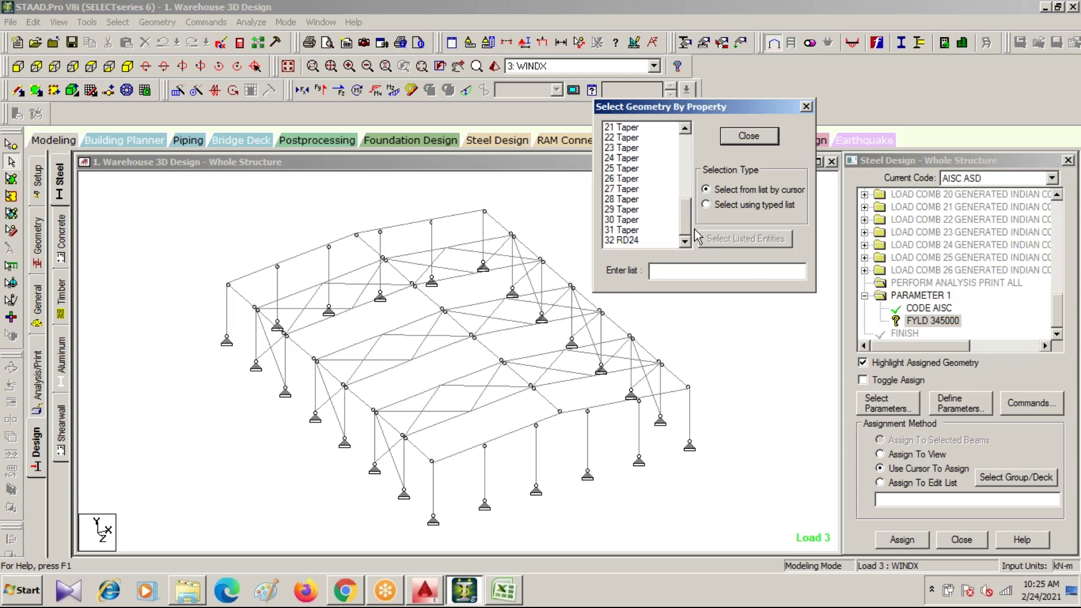
left_click_drag(687, 234, 671, 137)
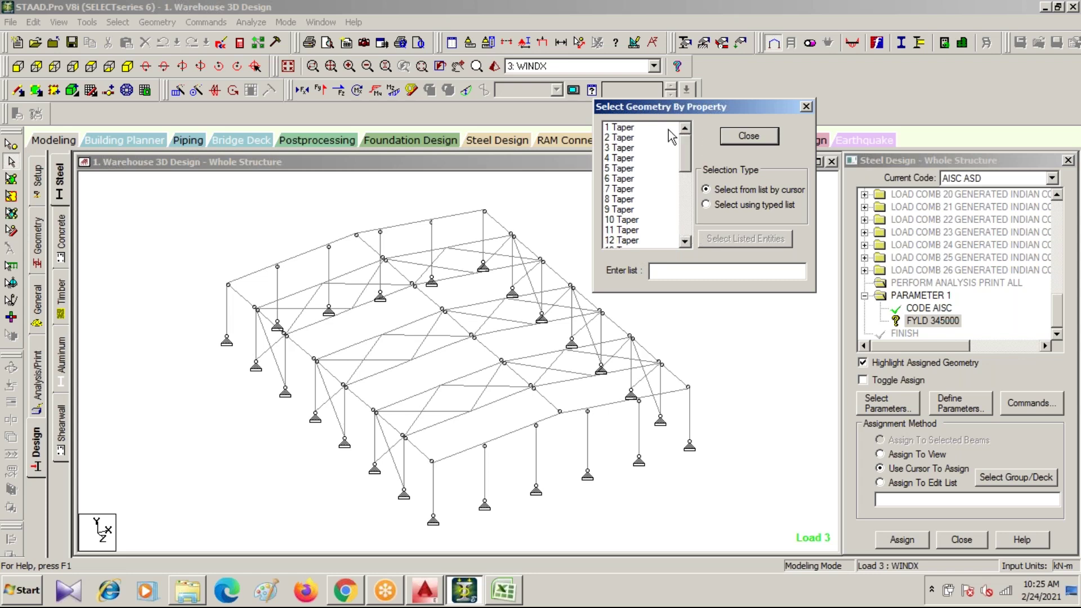
- Select all members with Taper properties 1 to 31, leaving out 32 RD24, and close the property selection
left_click(624, 128)
left_click(626, 140, "ctrl")
left_click(626, 139, "ctrl")
left_click(625, 159, "ctrl")
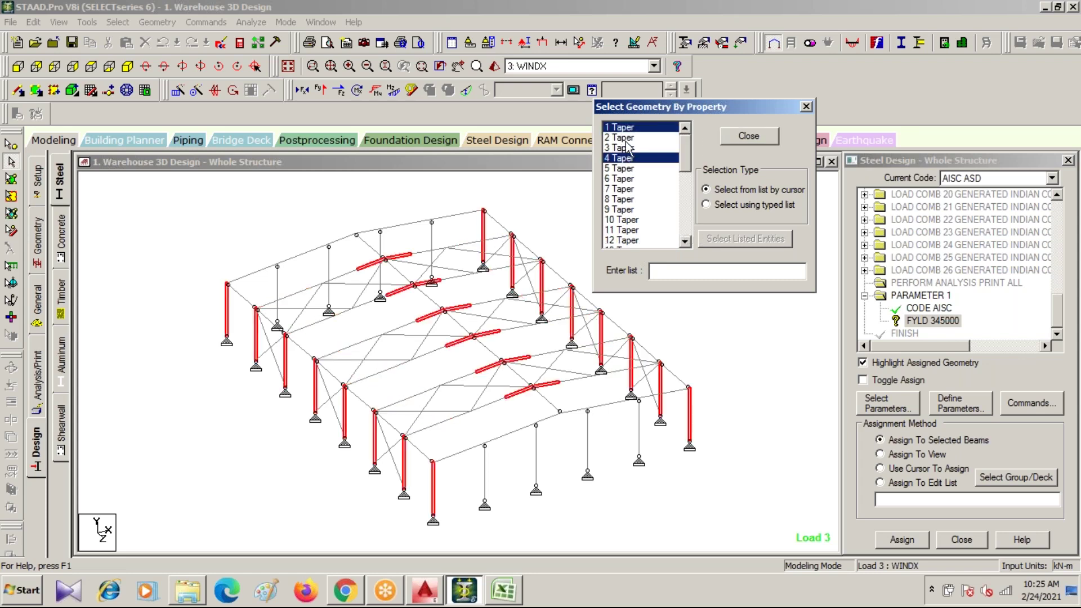
left_click(626, 138, "ctrl")
left_click_drag(636, 169, 634, 216, "shift")
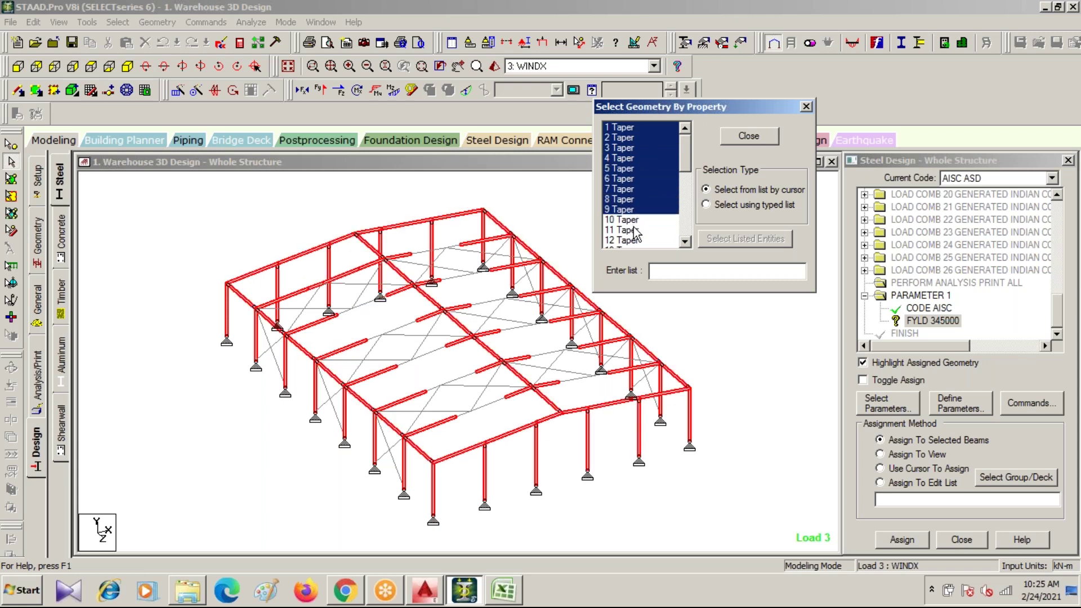
left_click(635, 229, "ctrl")
left_click(634, 240, "ctrl")
left_click(633, 219, "ctrl")
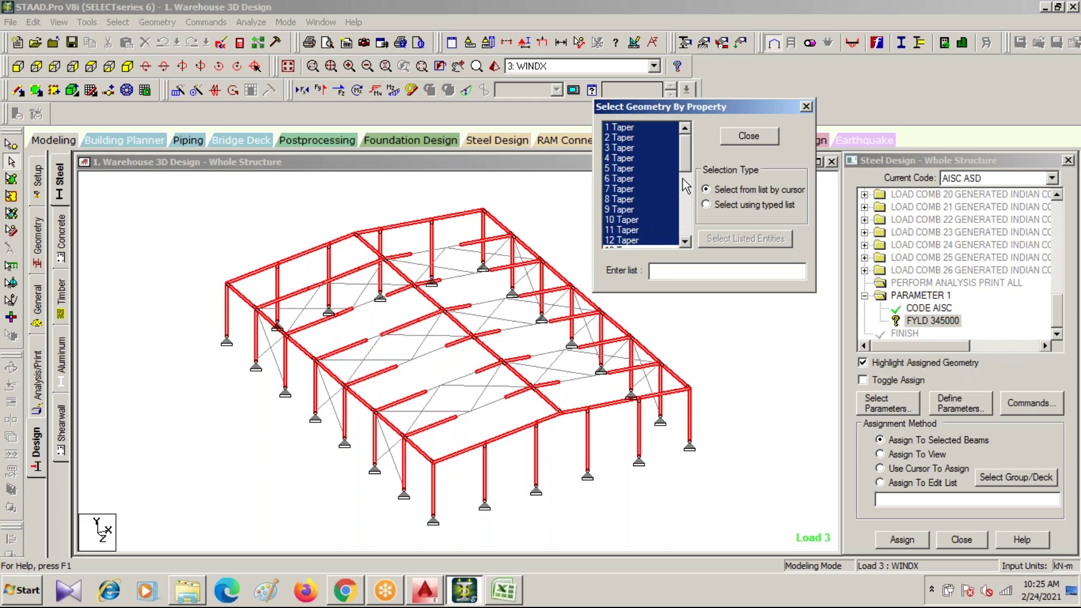
left_click_drag(685, 171, 648, 231)
left_click(642, 159, "ctrl")
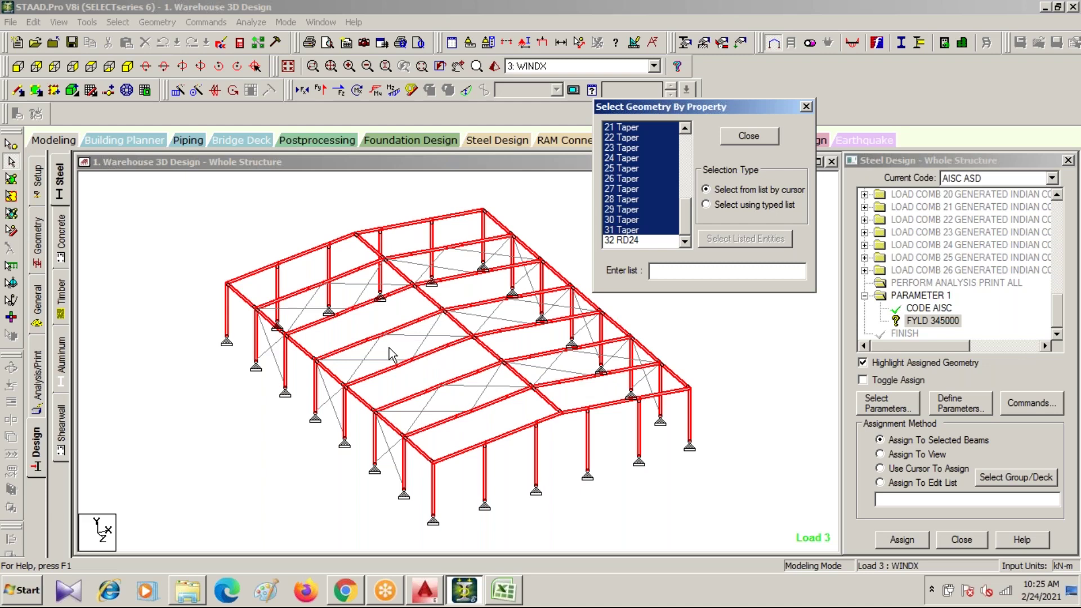
left_click(749, 136)
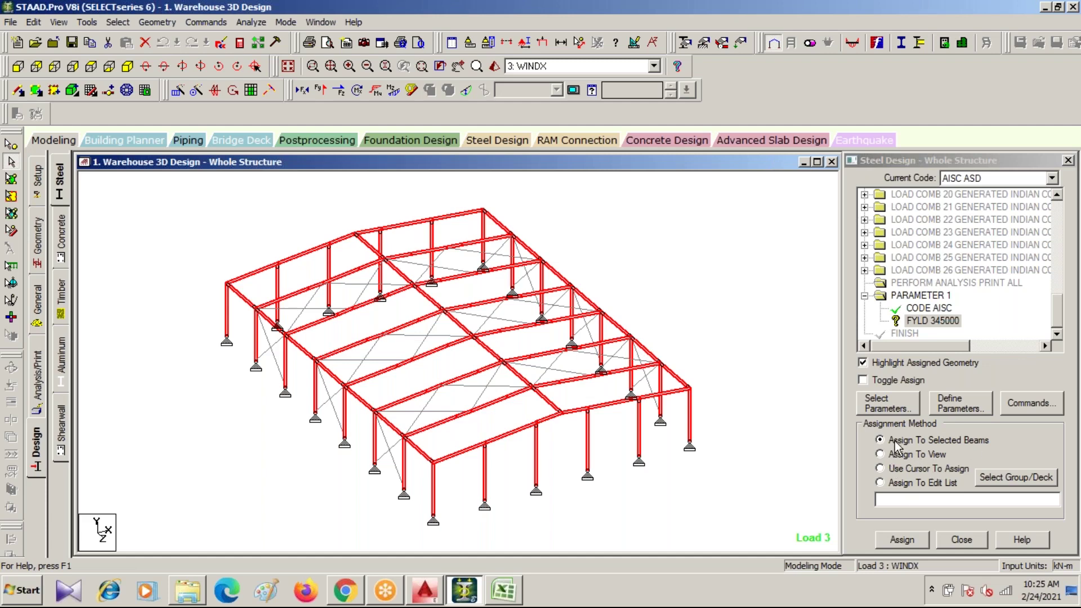
- Assign the 345000 yield strength parameter to the selected beams and clear the member selection
left_click(902, 541)
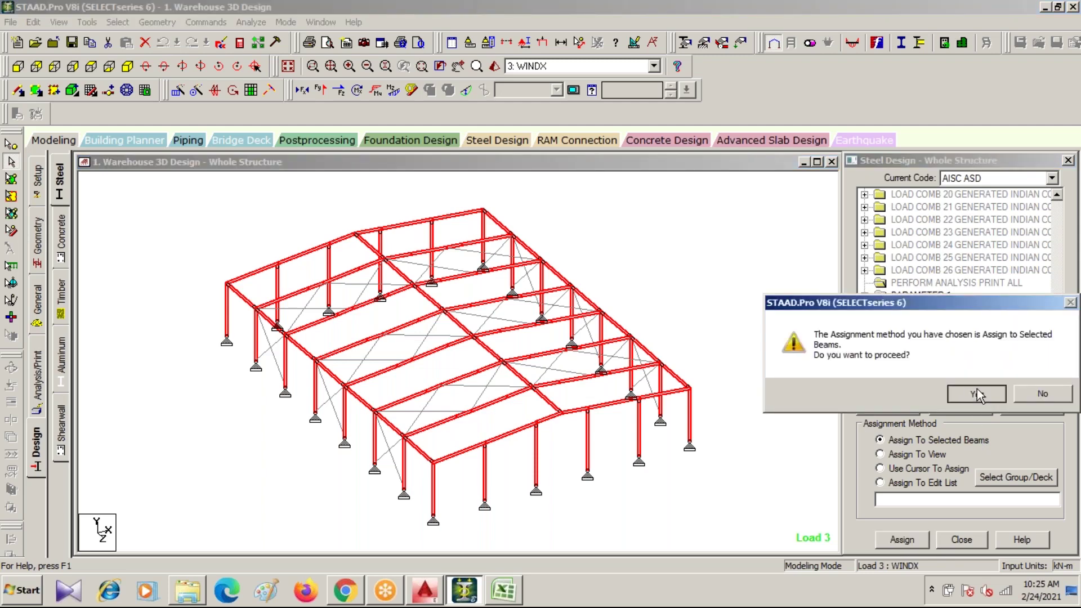
left_click(976, 393)
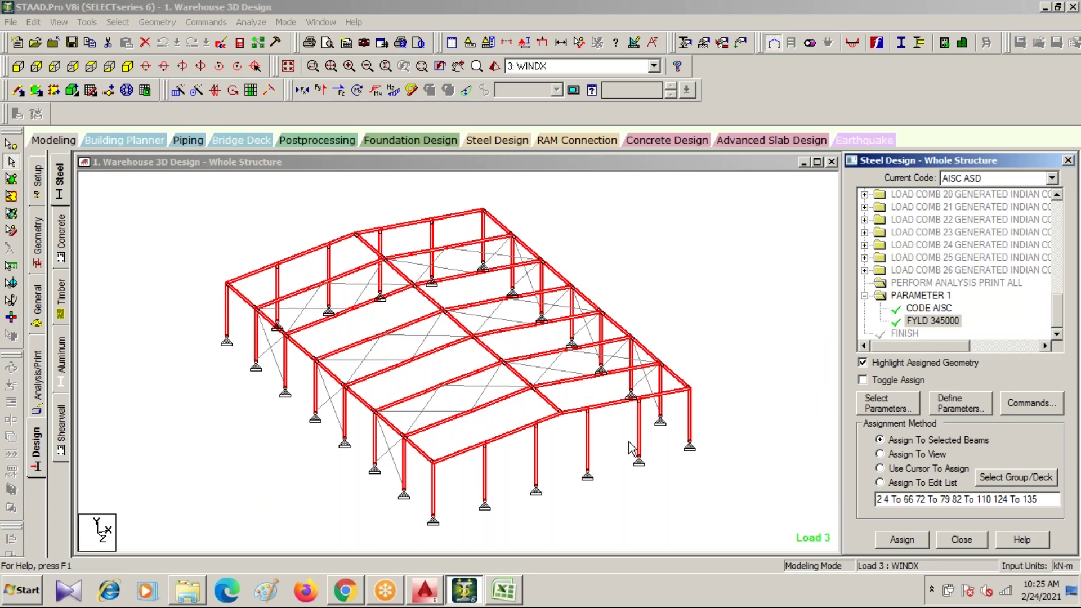
left_click(743, 467)
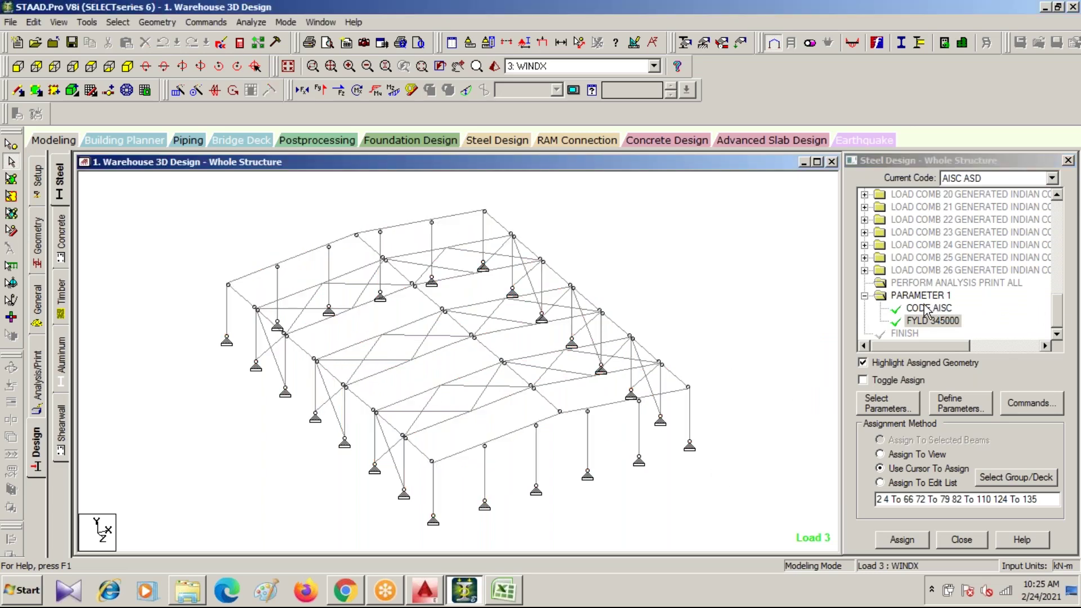
- Define a second FYLD parameter with a steel yield strength of 1200000 kN/m2 and add it to the model
left_click(951, 406)
left_click(340, 170)
double_click(601, 244)
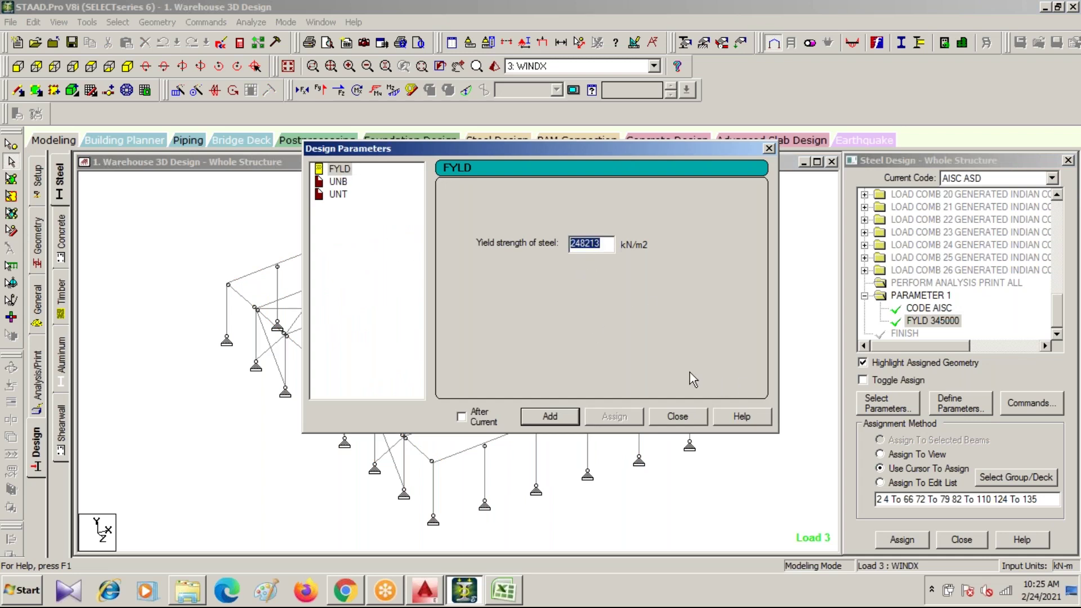
type("1")
left_click(544, 417)
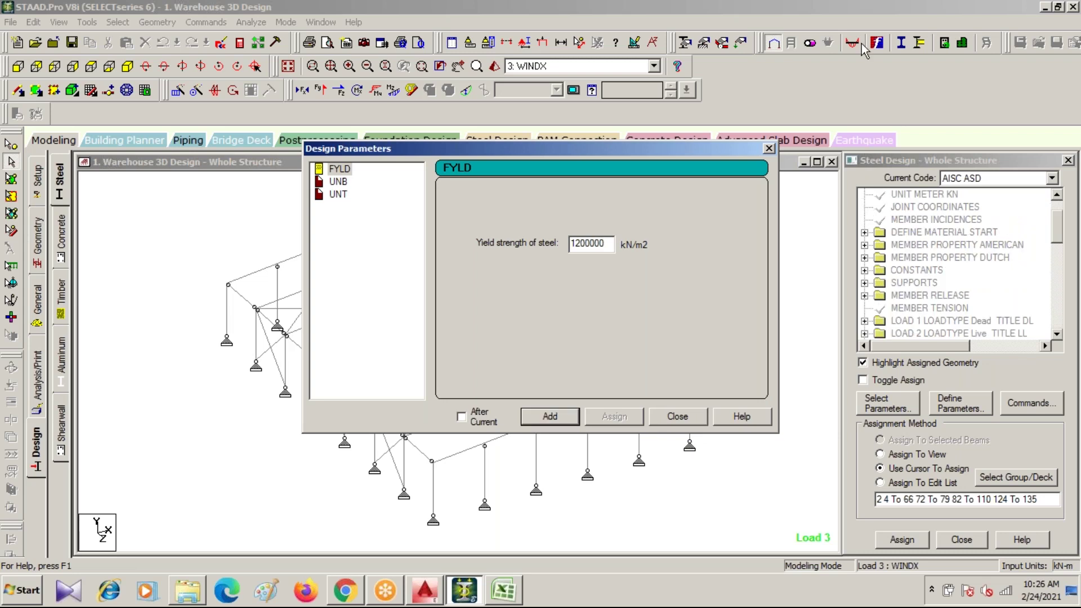
left_click(768, 150)
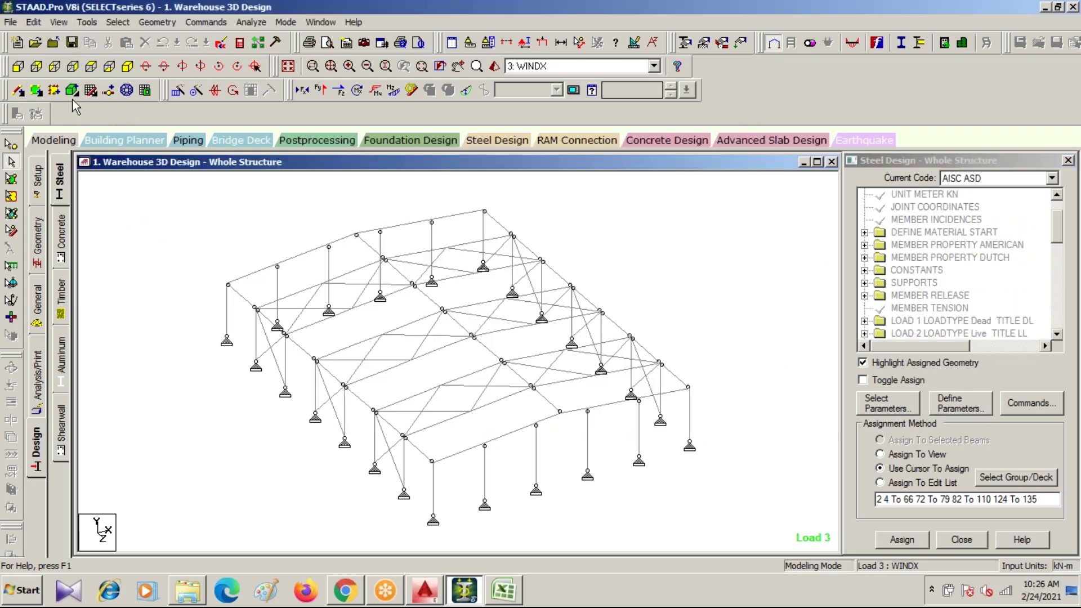
left_click(114, 22)
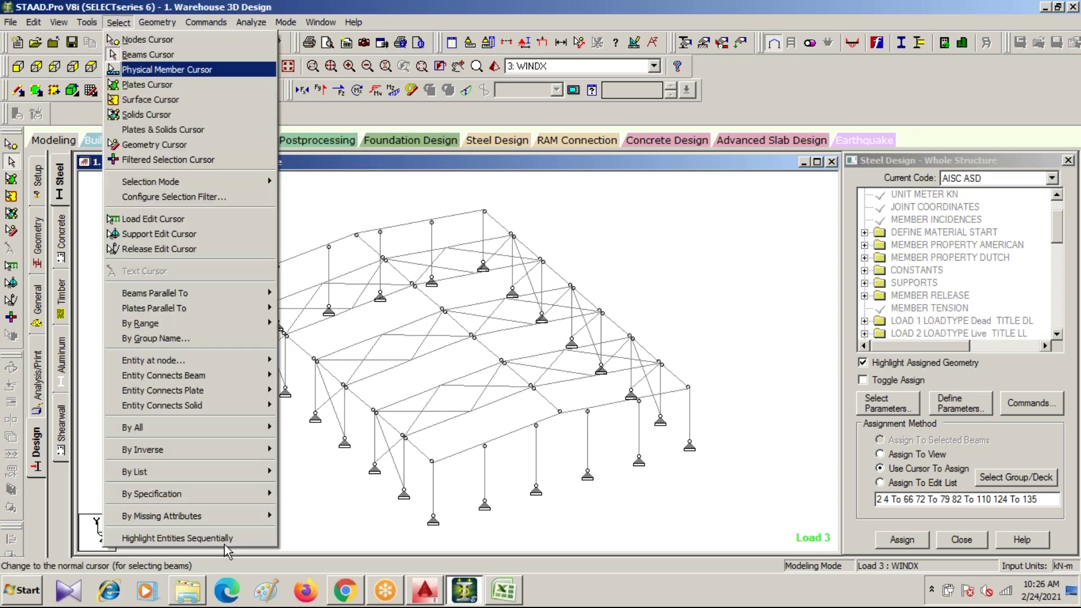
mouse_move(179, 493)
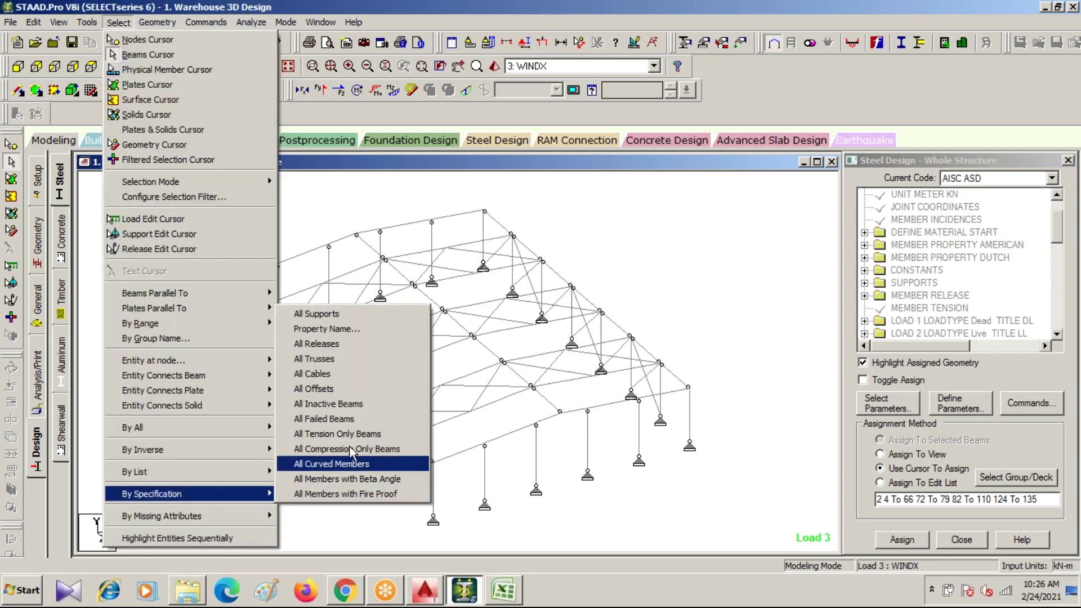
left_click(350, 332)
left_click_drag(520, 251, 521, 311)
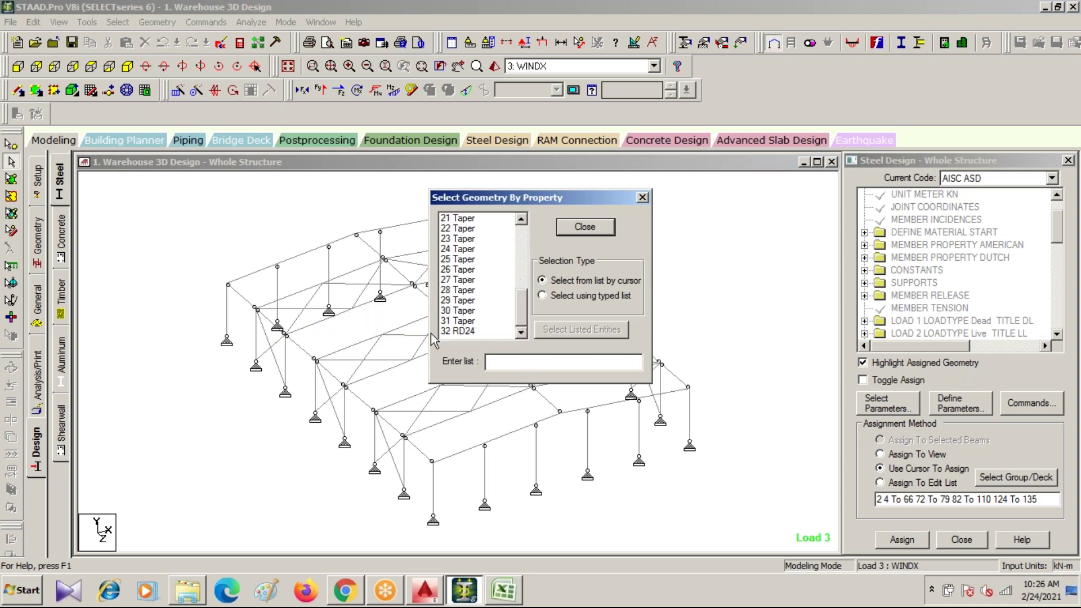
left_click(462, 332)
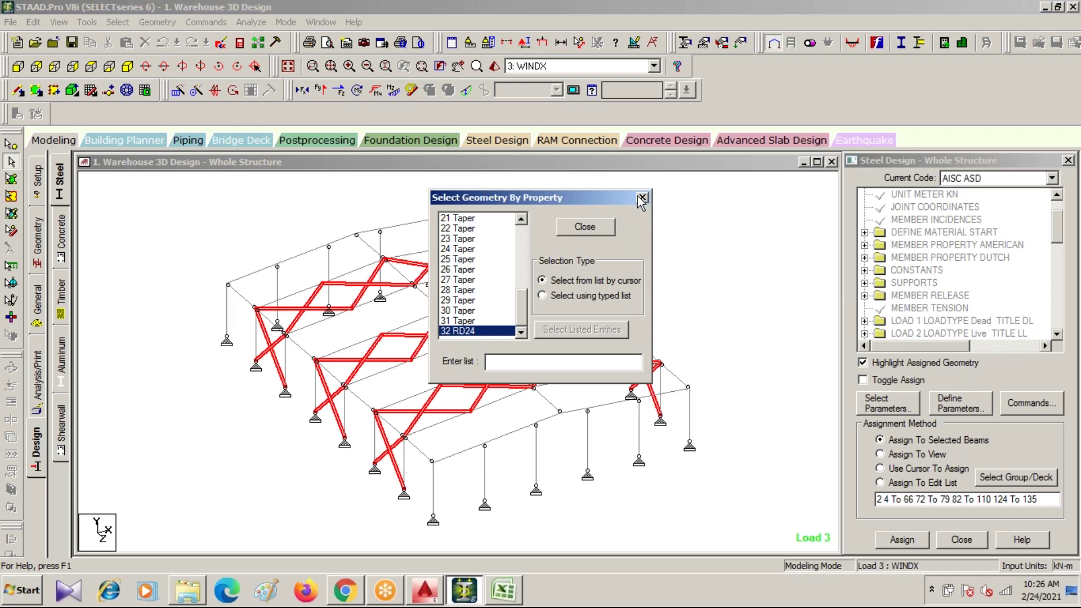
left_click(592, 226)
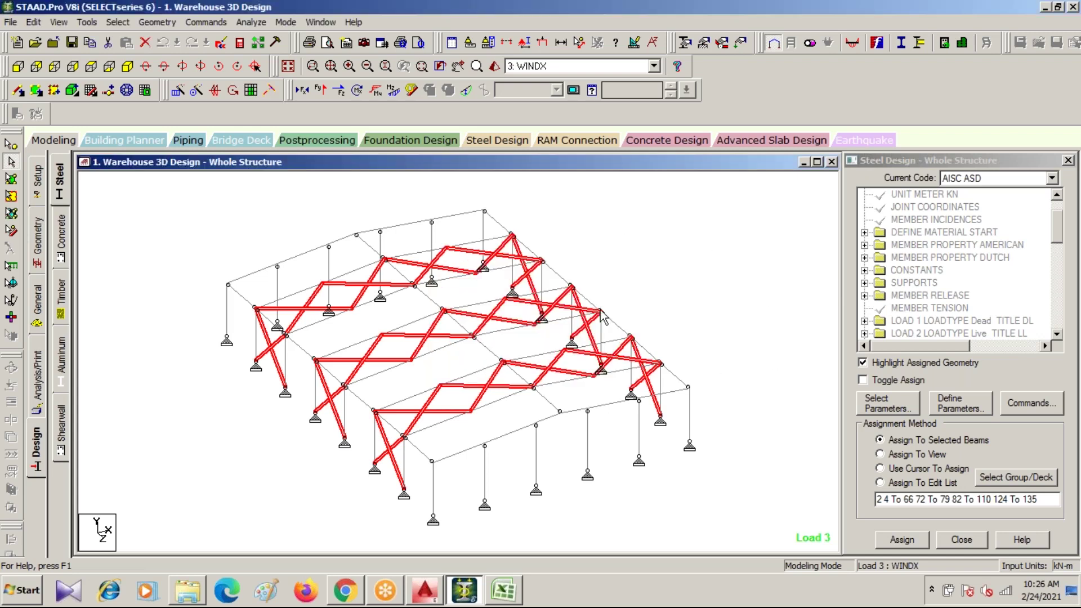
- Pick the FYLD 1.2e+006 parameter and select all members with property 32 RD24 by property name
left_click_drag(1057, 236, 1057, 338)
left_click(932, 321)
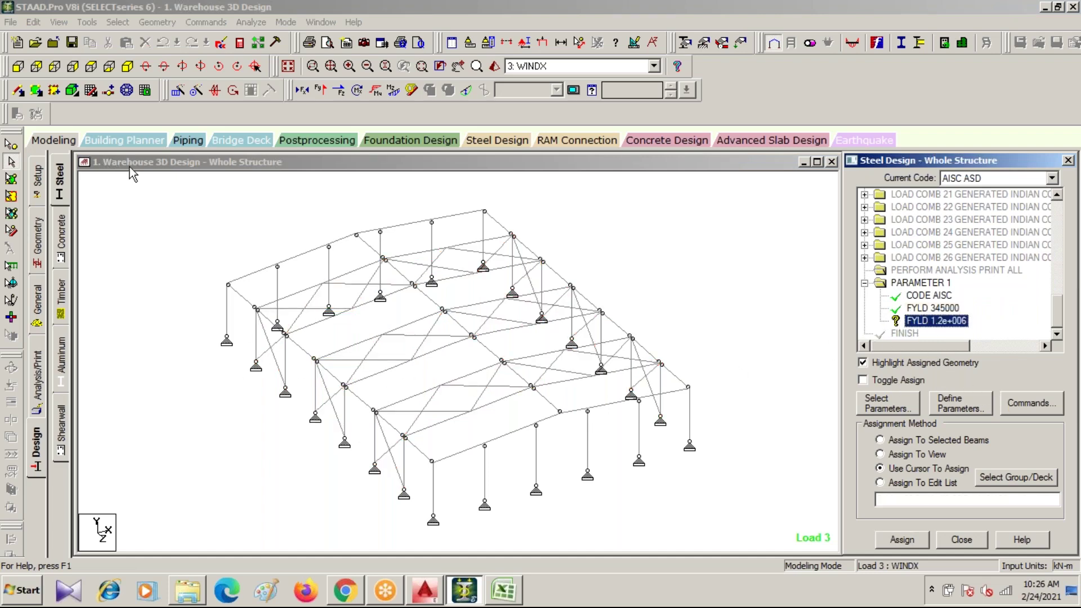
left_click(109, 7)
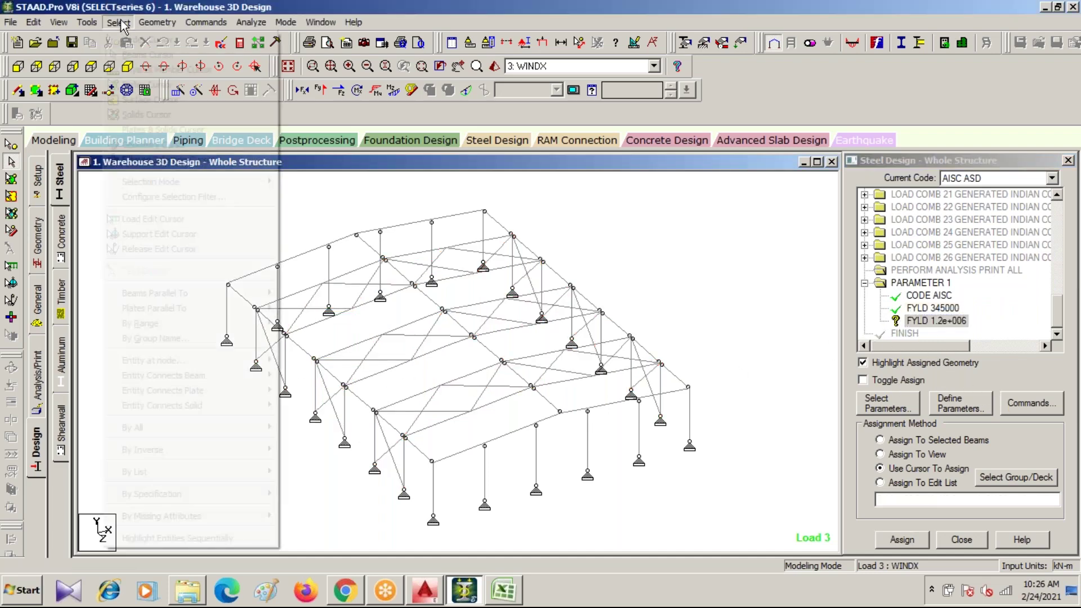
left_click(118, 22)
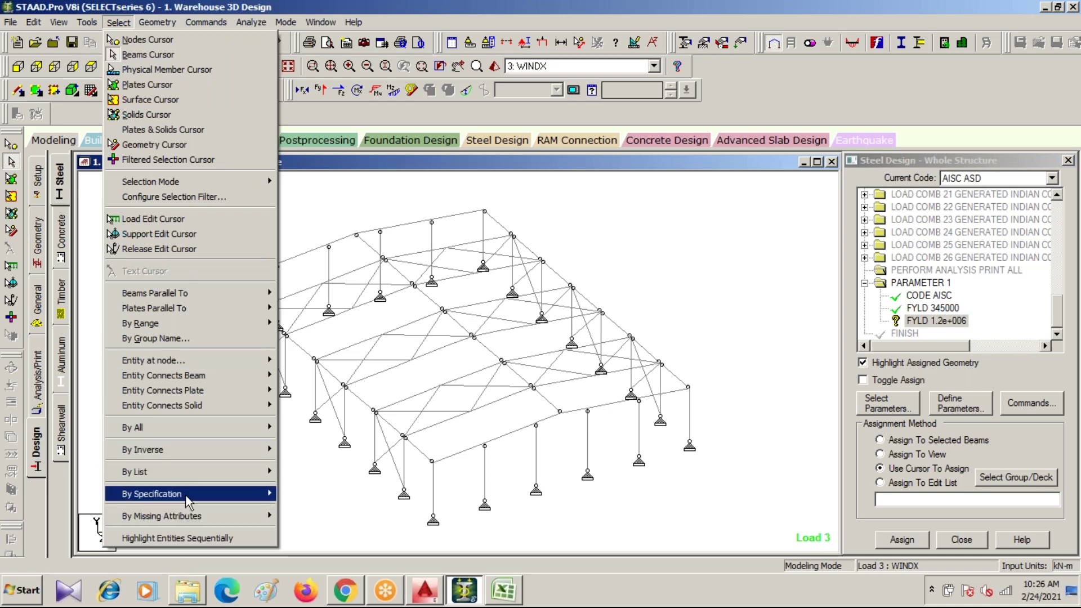
mouse_move(186, 495)
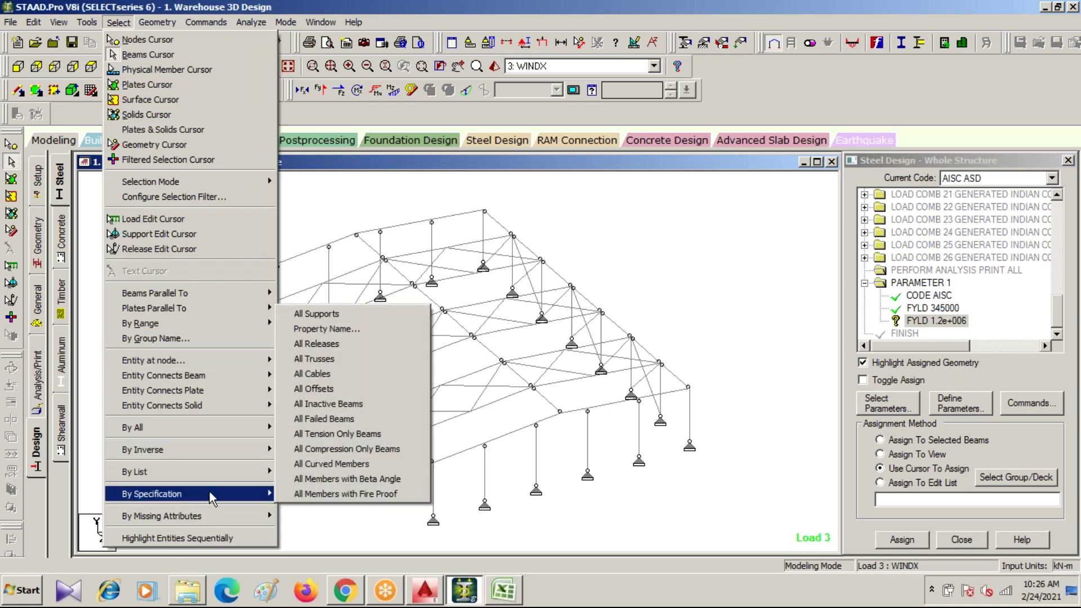
left_click(338, 329)
left_click_drag(523, 262, 522, 332)
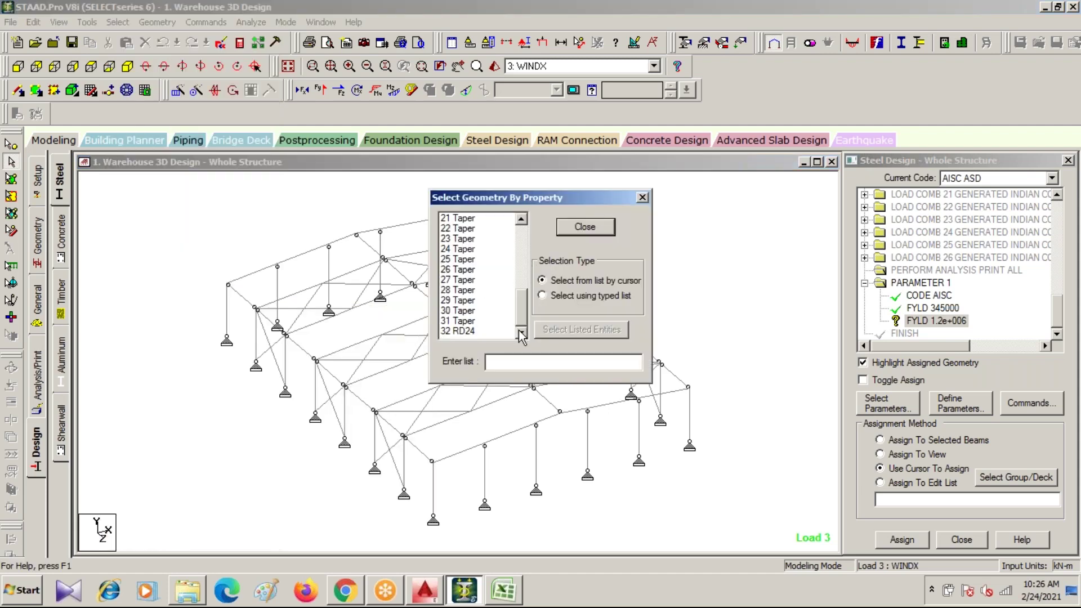
left_click(465, 331)
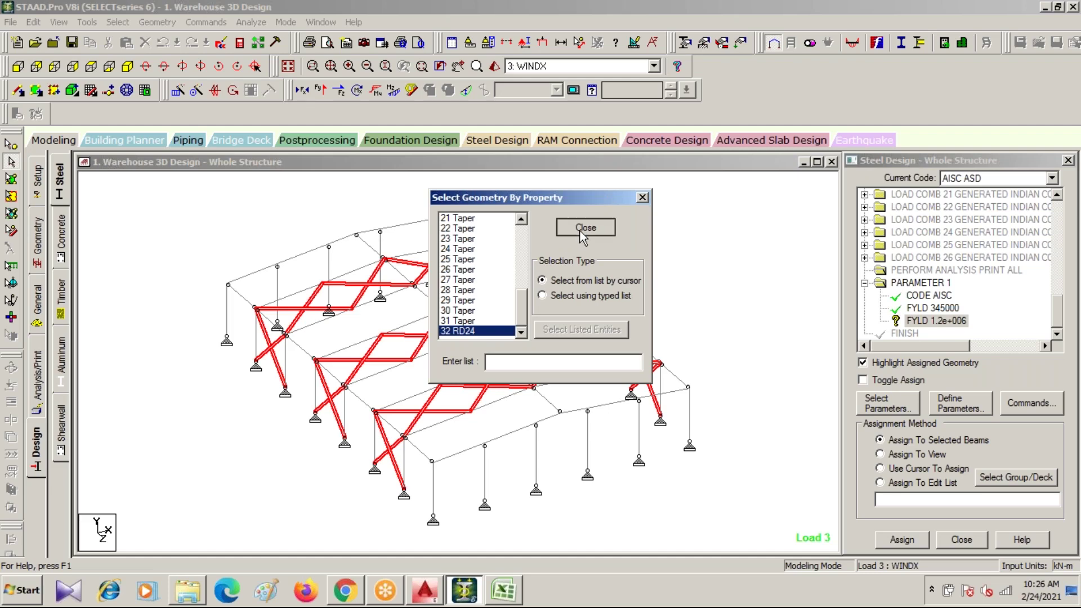
left_click(580, 231)
- Assign the 1.2e+006 yield strength parameter to the selected RD24 bracing members and clear the member selection
left_click(897, 538)
left_click(905, 394)
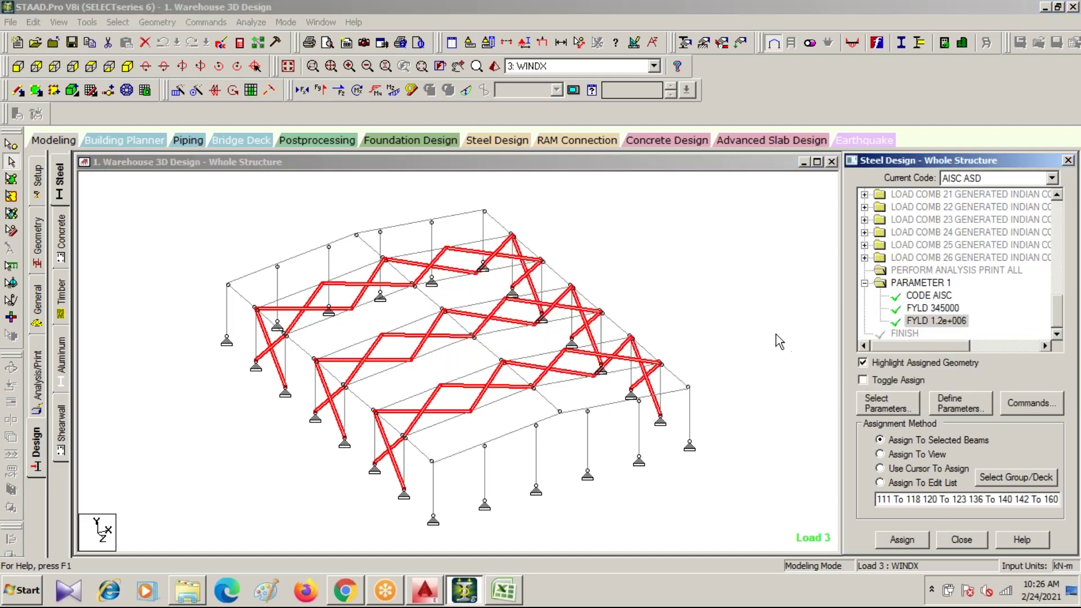
left_click(725, 302)
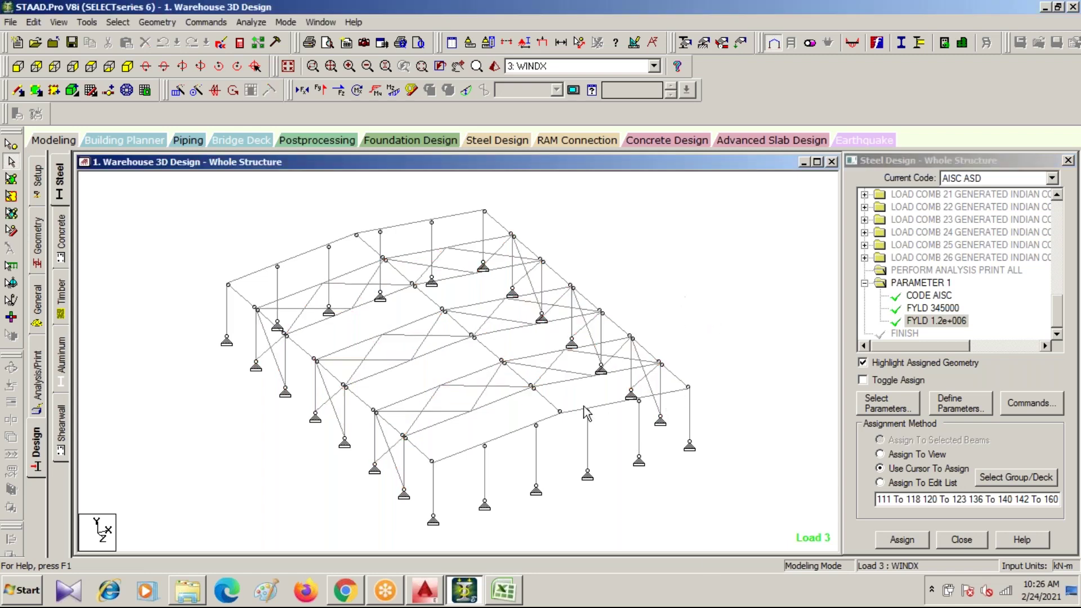
- Open the design parameter definitions and review the UNB bottom flange and UNT top flange unsupported length parameters
left_click(958, 403)
left_click(337, 182)
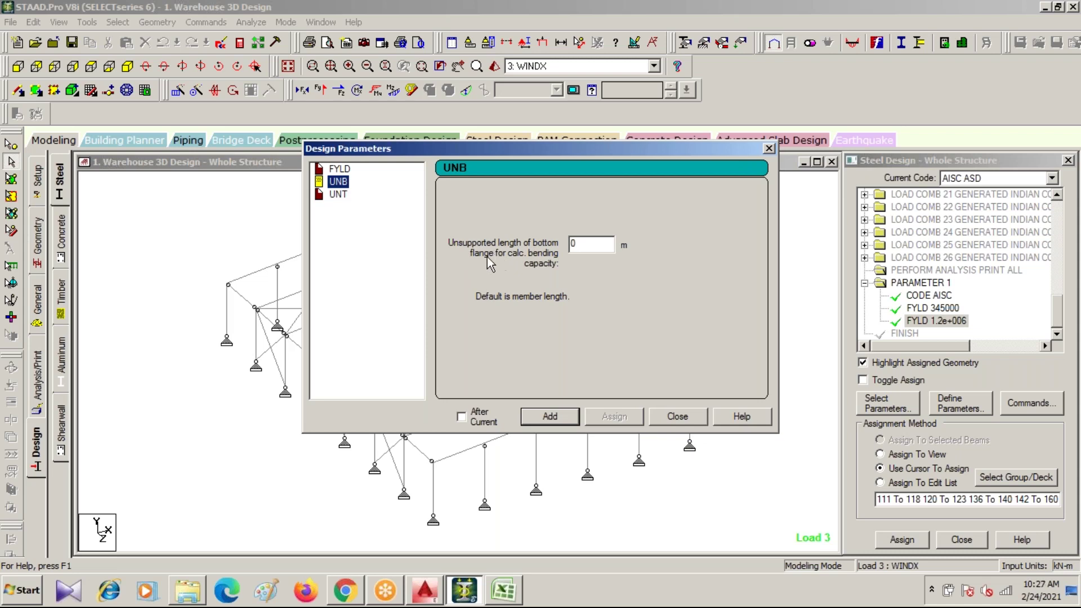
left_click(336, 195)
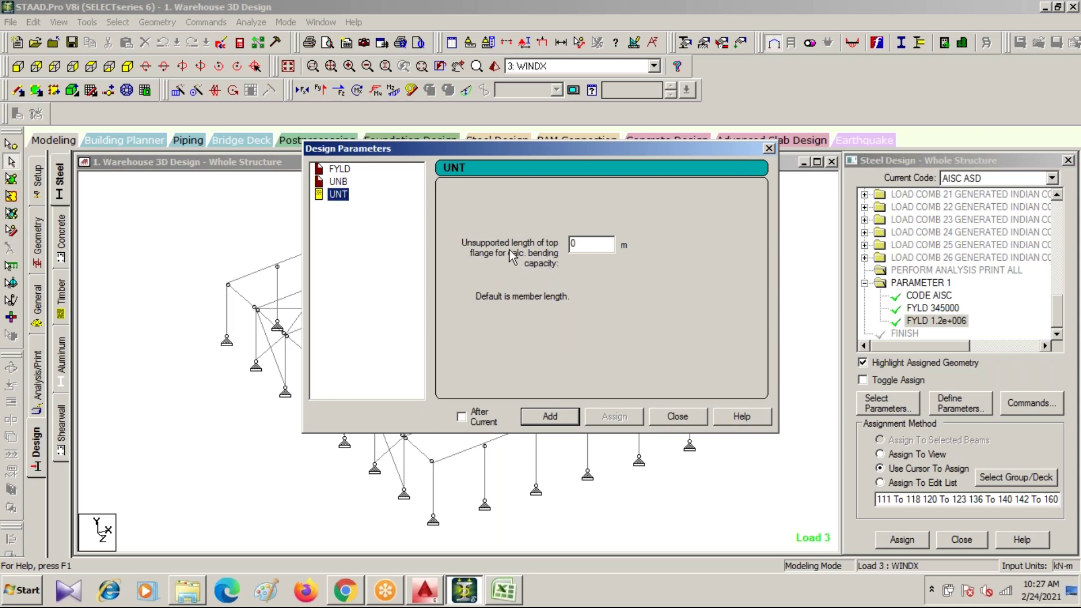
left_click(338, 182)
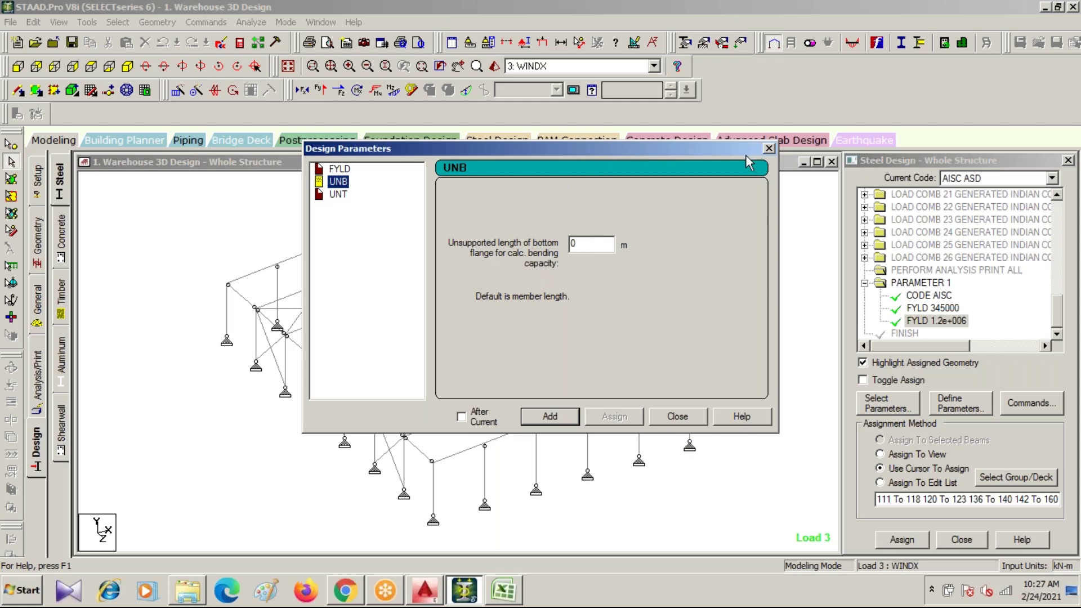
- Switch to the AutoCAD drawing 1.Ware House 3D Modeling.dwg and examine the bracing points along both rafters in the section at grid 2 to 7
left_click(425, 591)
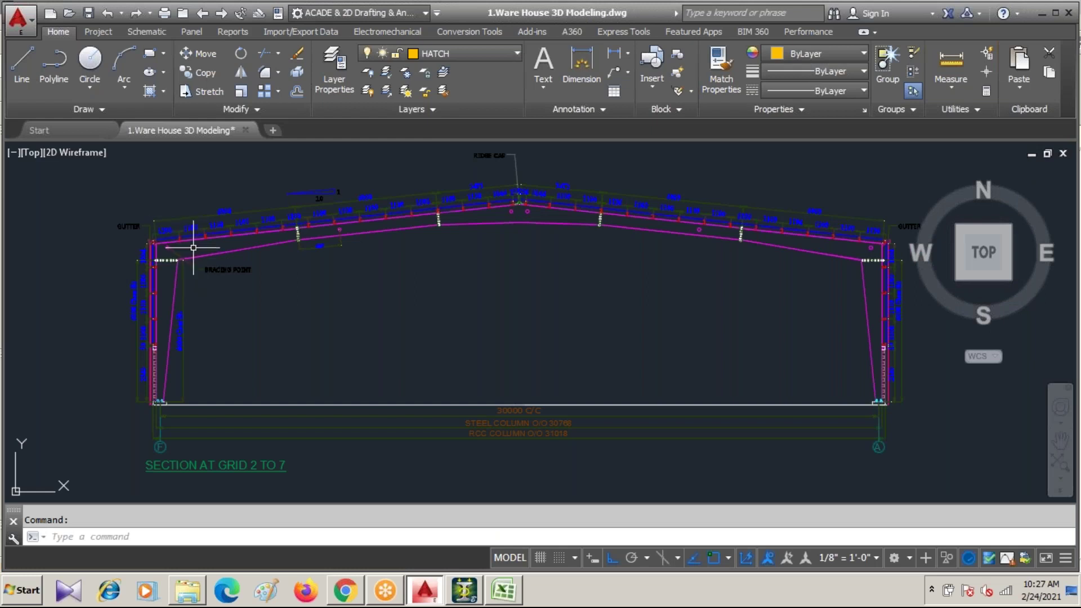
scroll(193, 245, "up", 8)
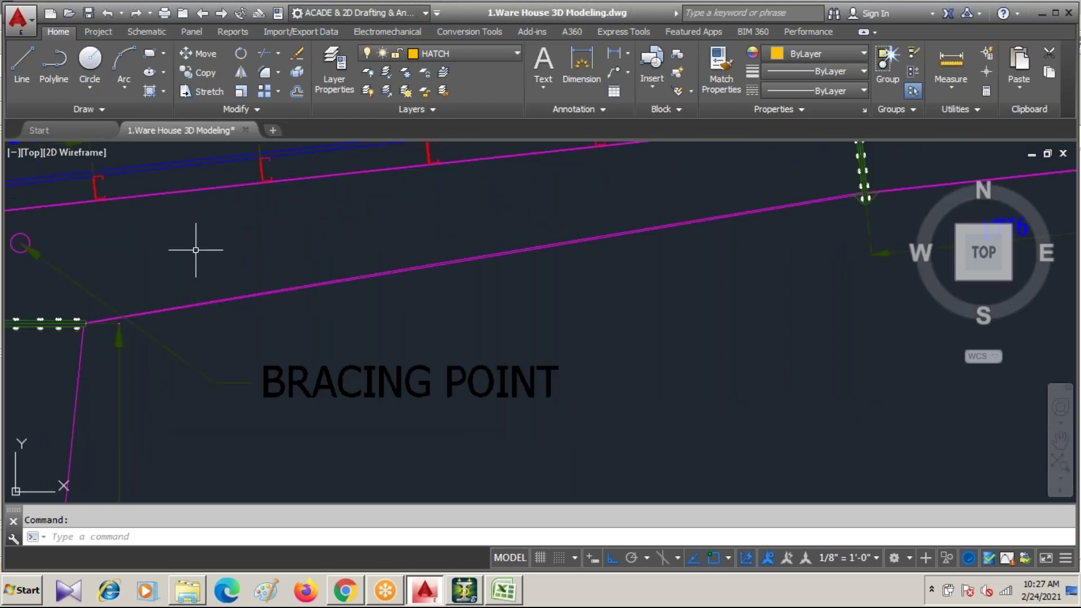
scroll(193, 250, "down", 4)
mouse_move(193, 249)
middle_mouse_down()
mouse_move(186, 265)
mouse_move(205, 297)
middle_mouse_up()
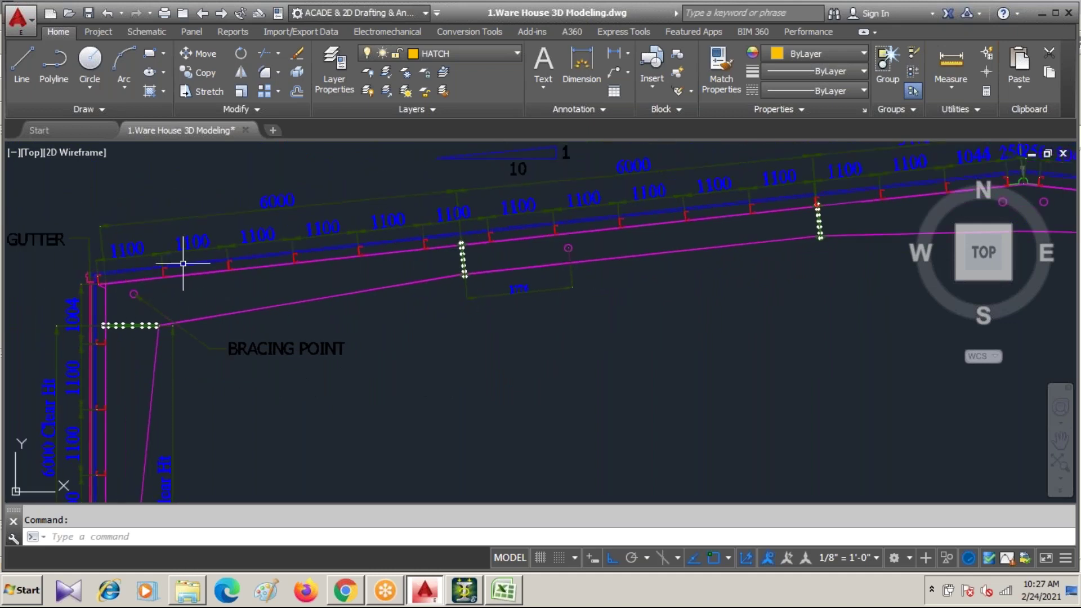
scroll(302, 290, "down", 2)
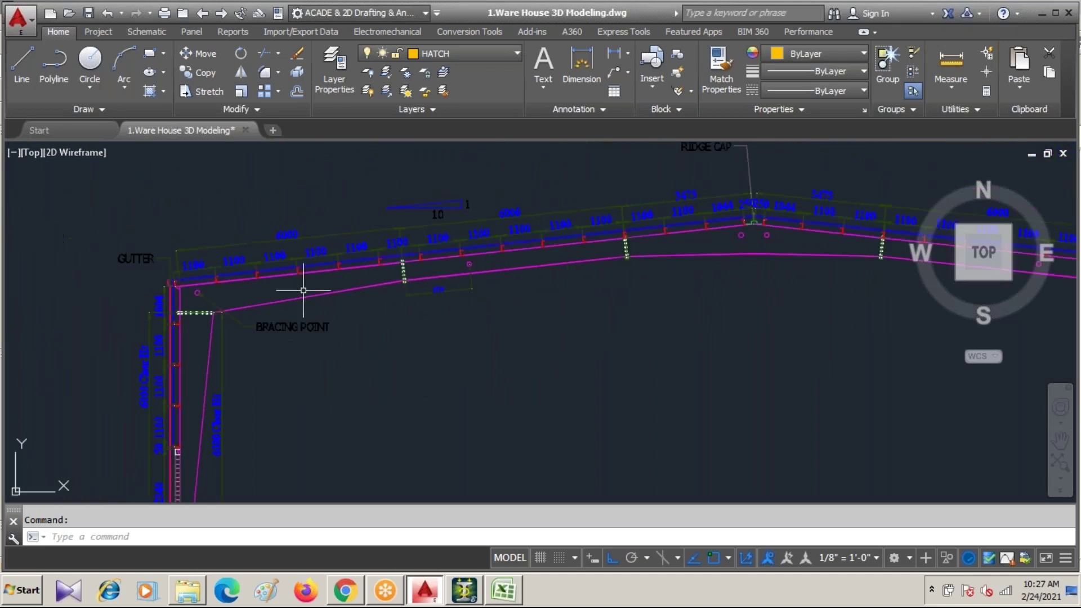
middle_click_drag(368, 311, 212, 309)
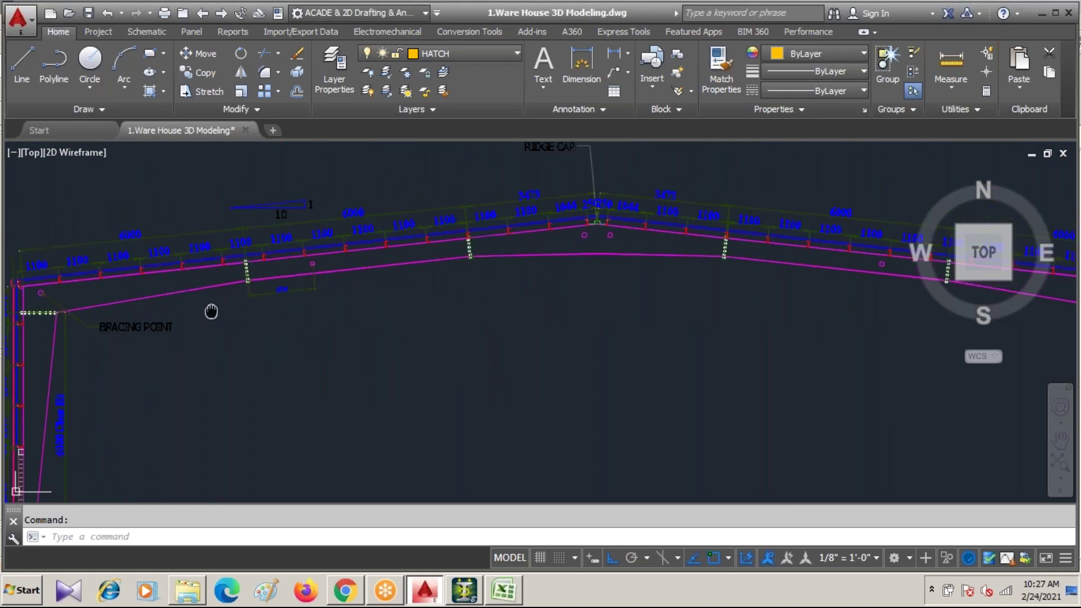
middle_click_drag(591, 306, 61, 323)
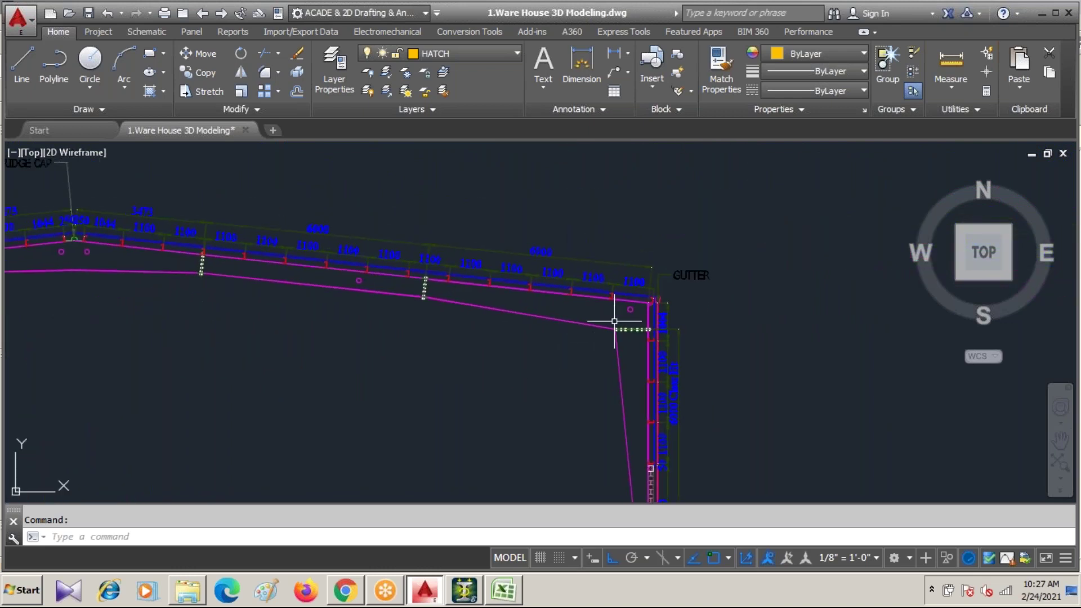
scroll(622, 310, "up", 4)
scroll(489, 315, "down", 4)
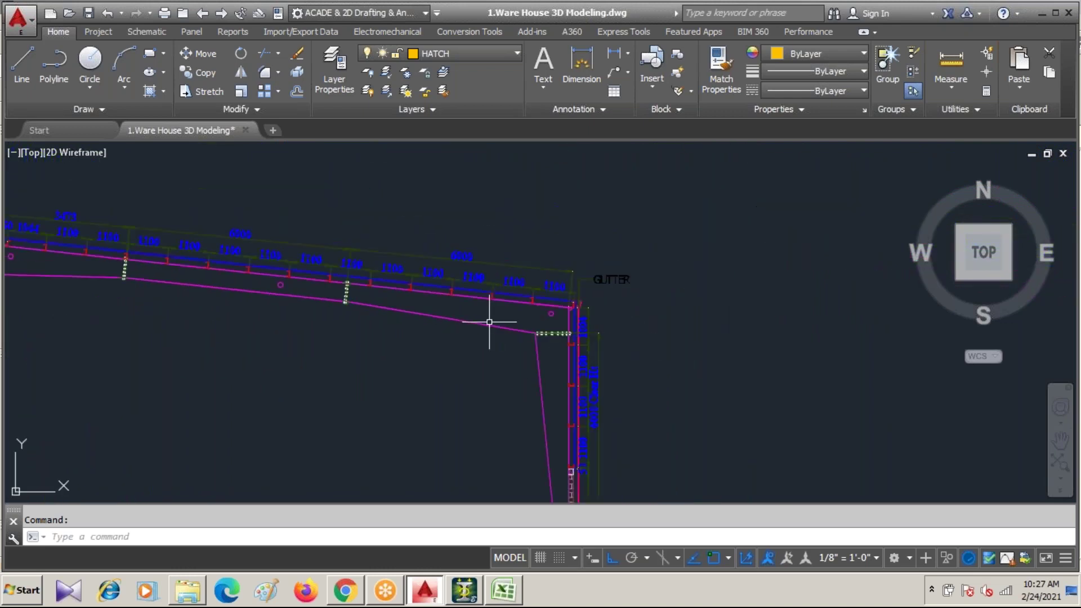
middle_click_drag(439, 359, 664, 361)
middle_click_drag(559, 350, 1060, 334)
- Examine the purlin spacing dimensions and the bracing points at the eaves and along the rafters of the frame section
scroll(278, 316, "up", 5)
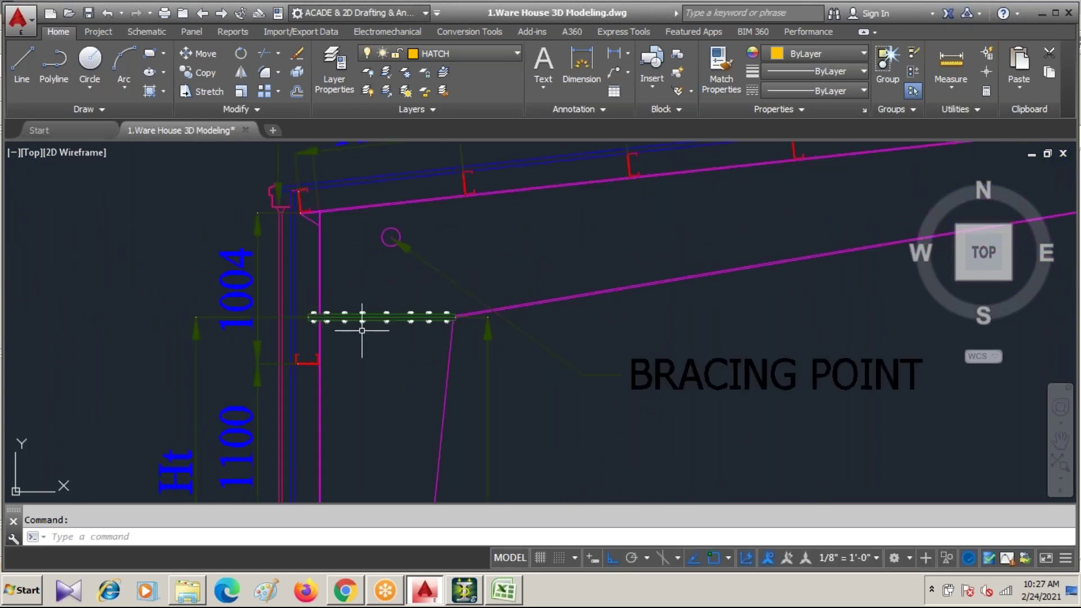
middle_click_drag(362, 331, 271, 469)
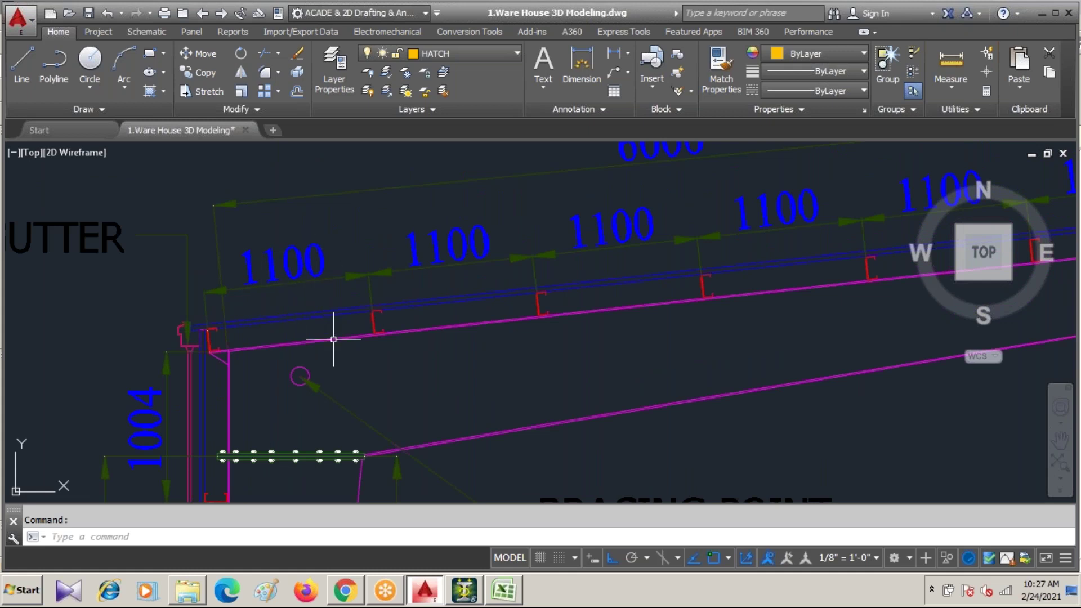
scroll(327, 312, "down", 3)
scroll(338, 311, "down", 4)
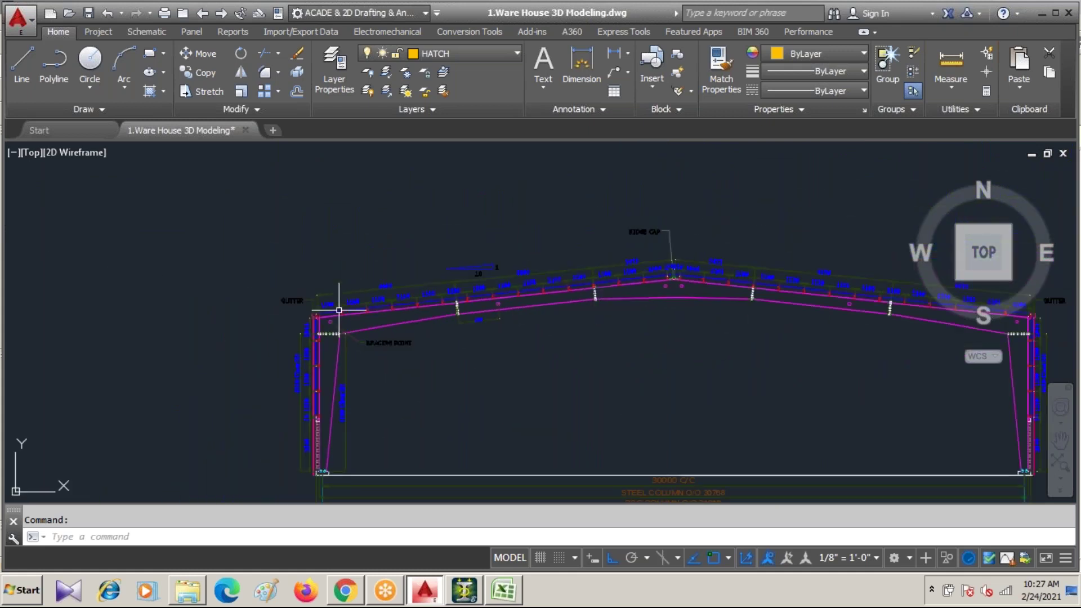
middle_click_drag(586, 379, 218, 354)
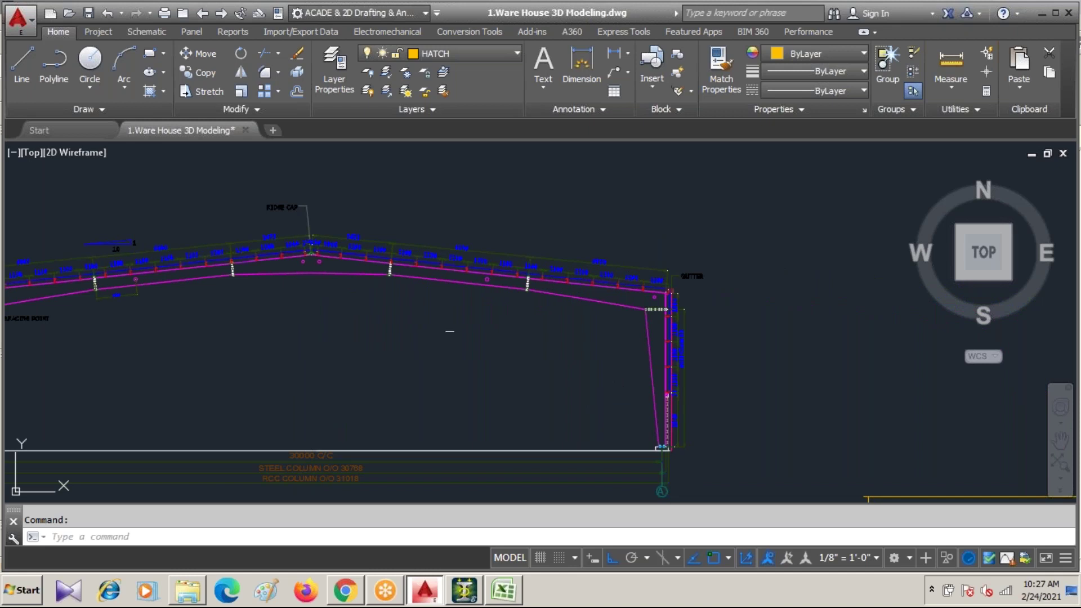
scroll(641, 284, "up", 4)
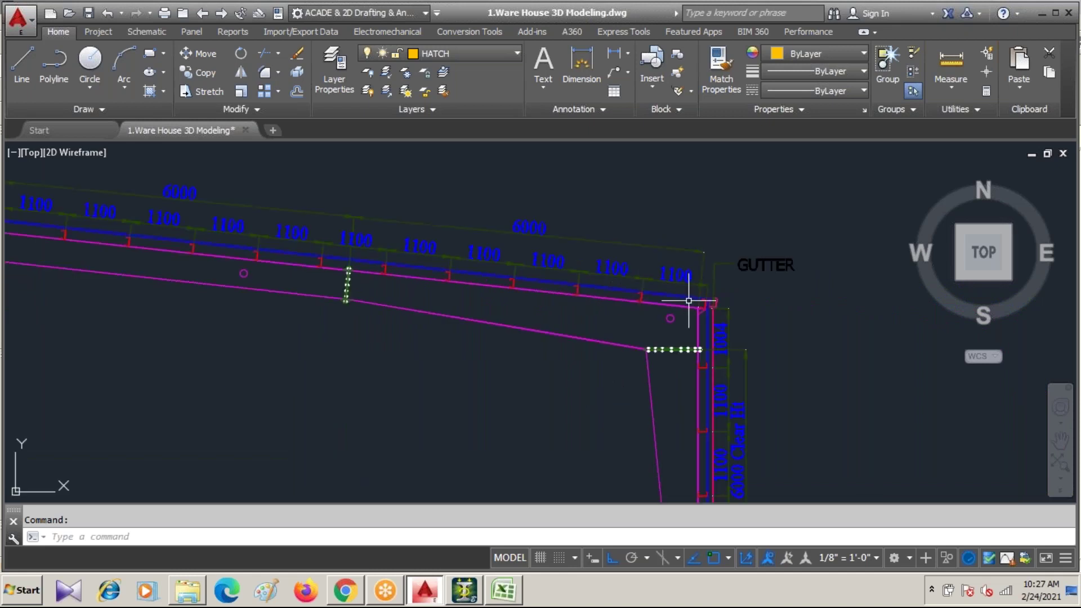
scroll(278, 390, "down", 2)
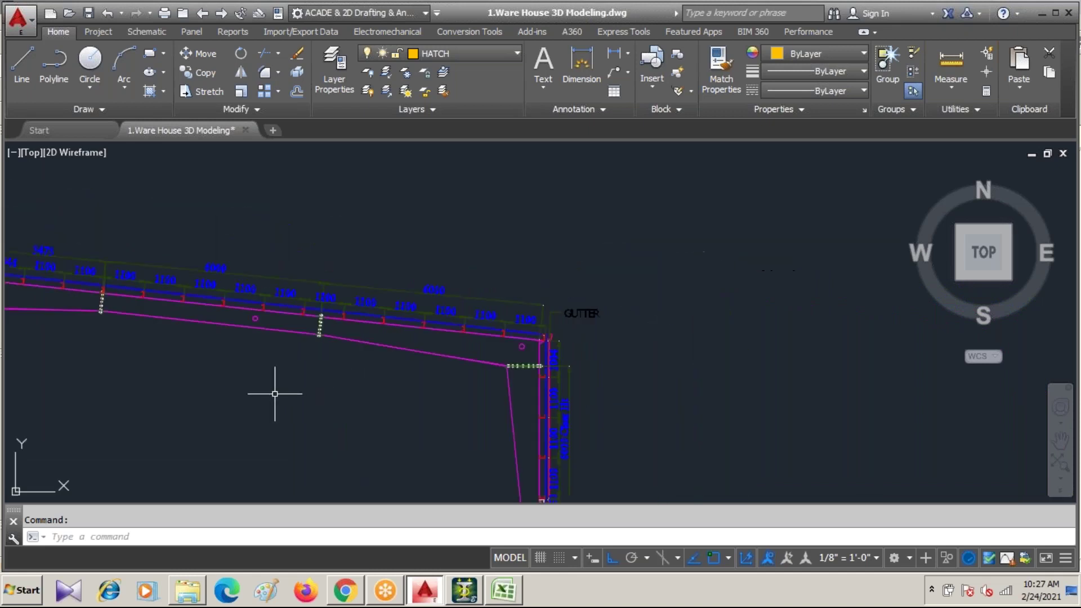
middle_click_drag(263, 393, 788, 360)
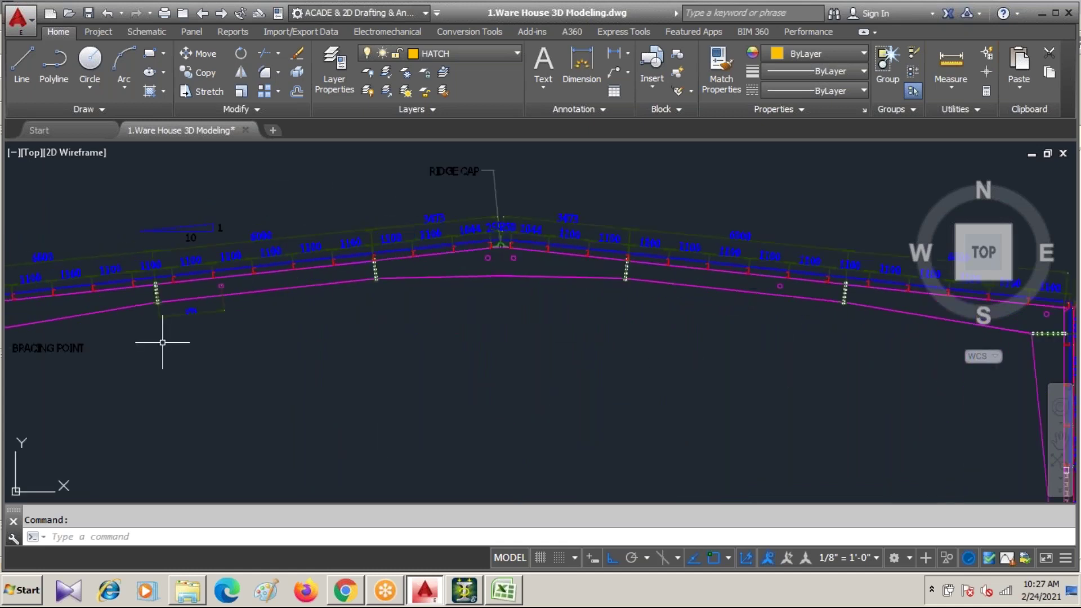
middle_click_drag(173, 355, 582, 345)
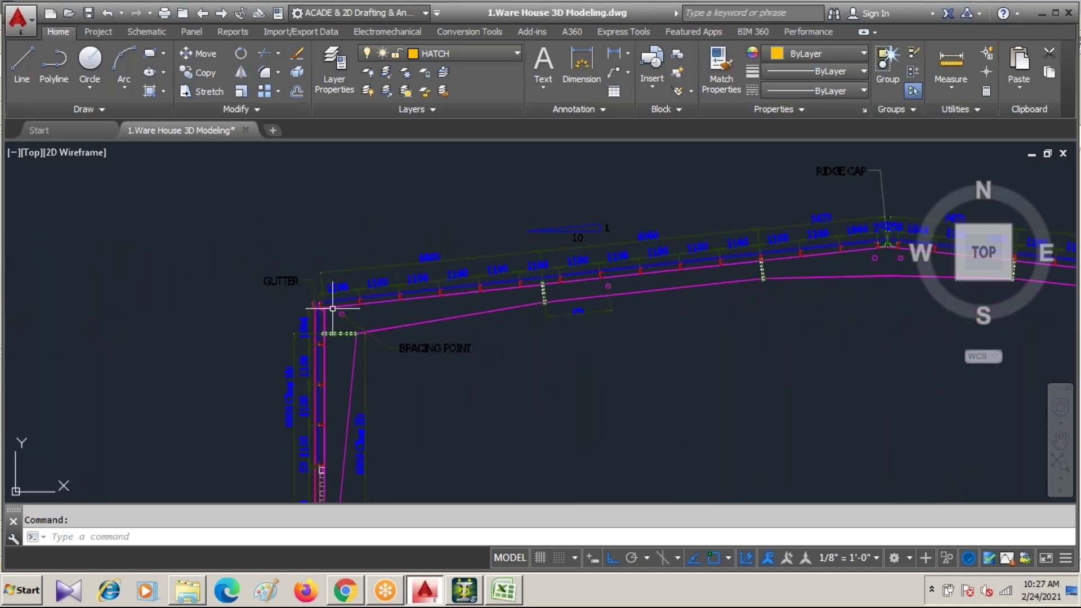
scroll(311, 310, "up", 2)
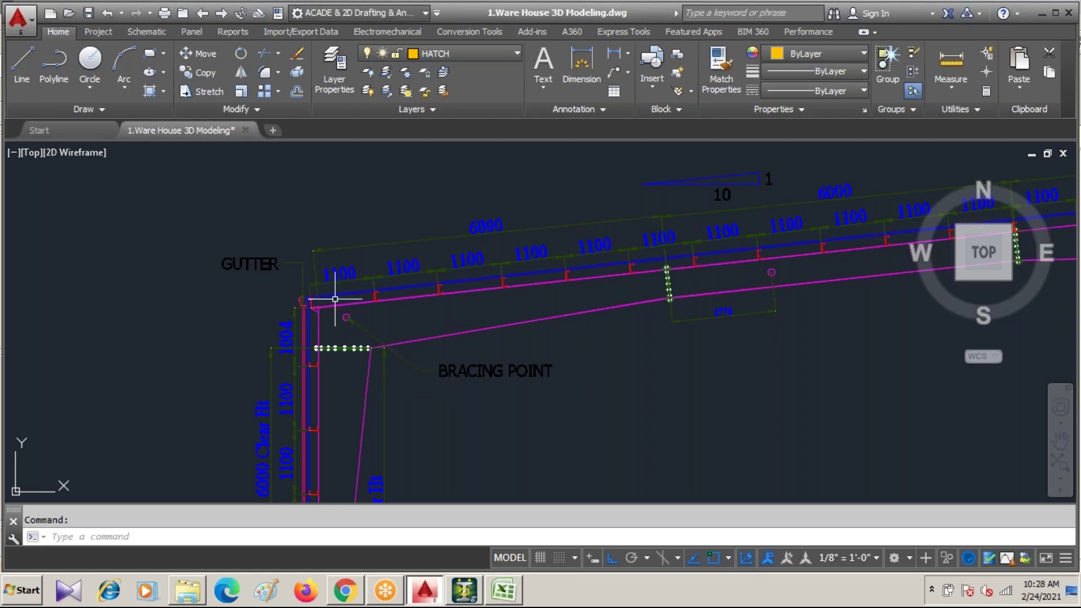
scroll(359, 328, "down", 2)
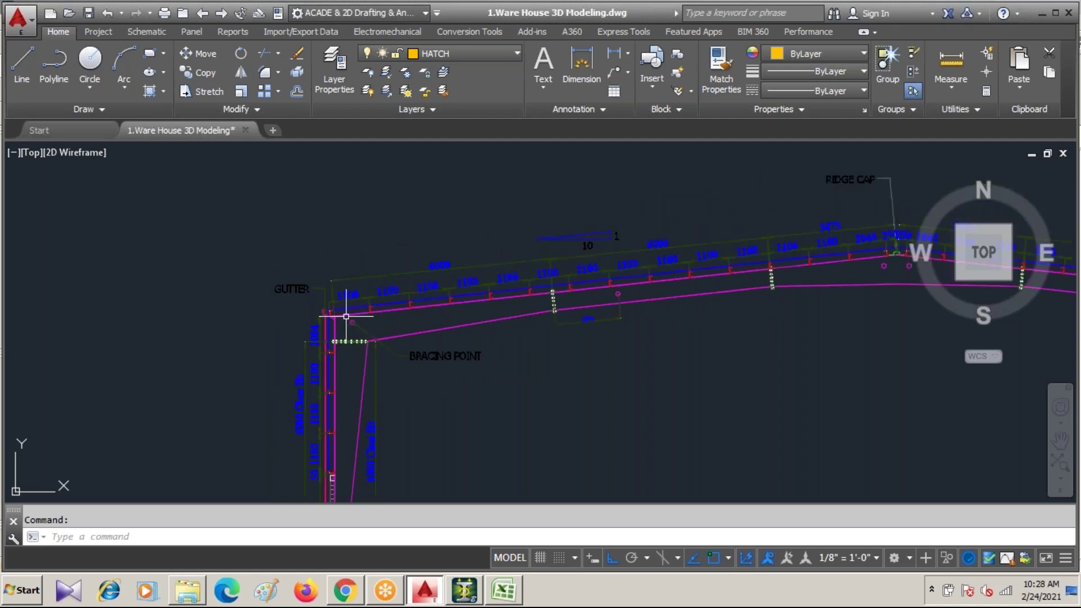
scroll(346, 307, "up", 4)
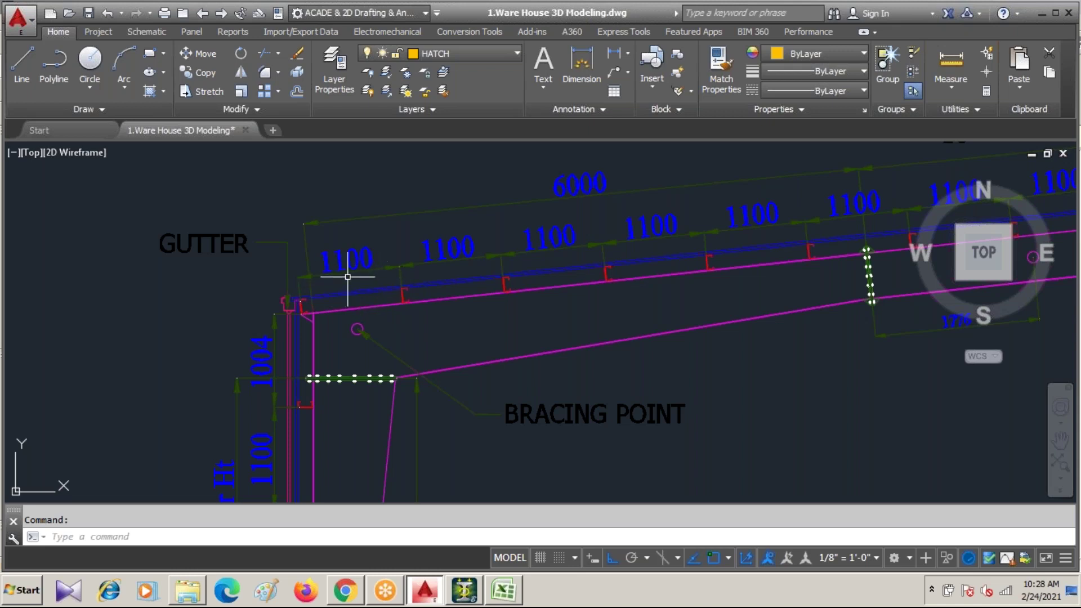
scroll(346, 276, "down", 4)
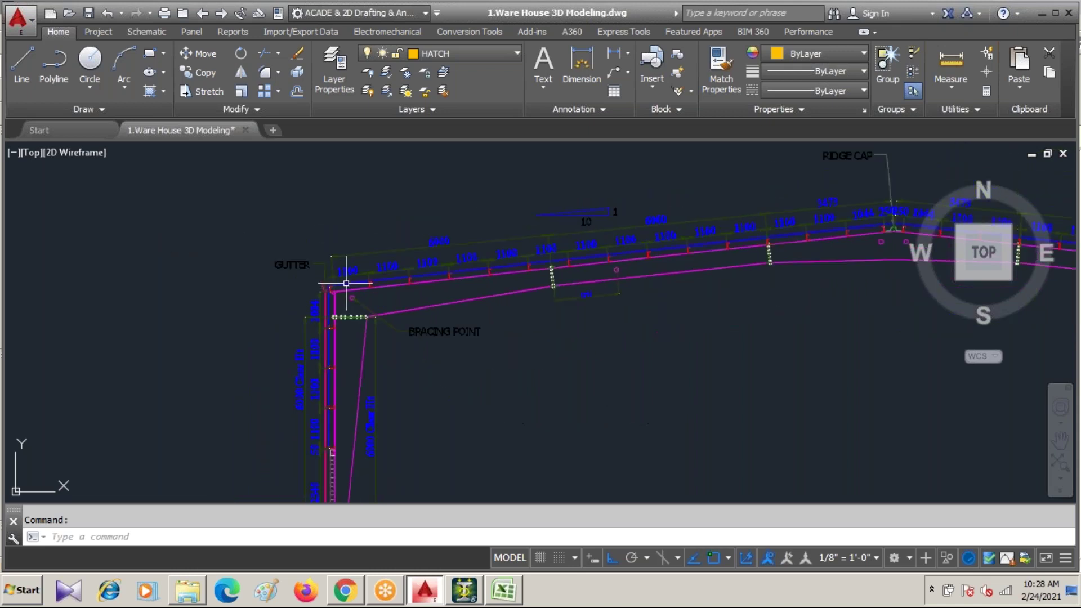
- Examine the bracing points along both rafters and the girt spacing down the column at grid A in the section at grid 2 to 7
middle_click_drag(477, 357, 150, 316)
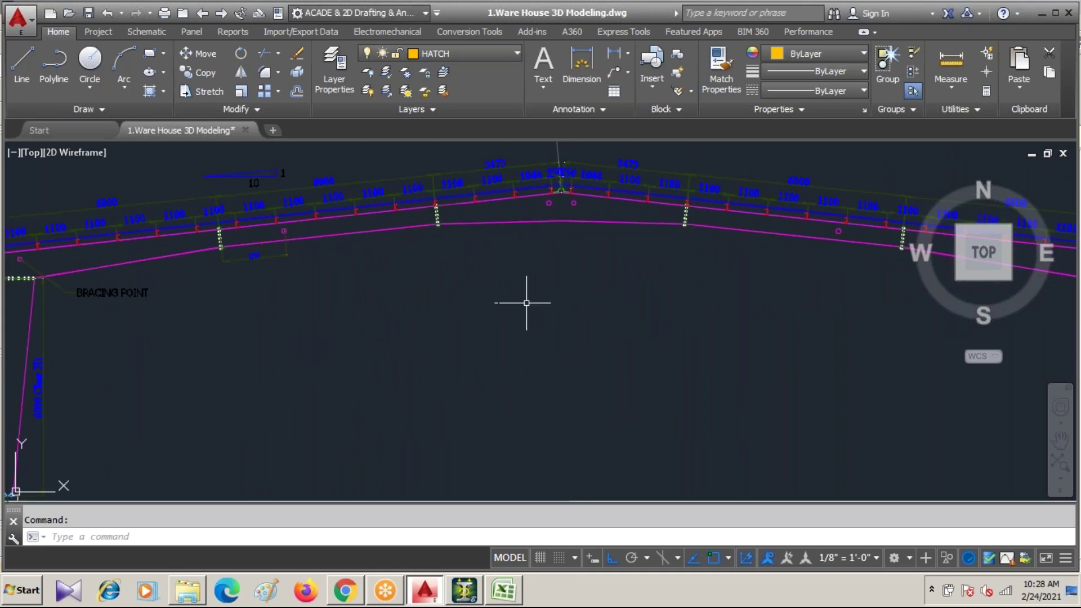
middle_click_drag(526, 301, 150, 391)
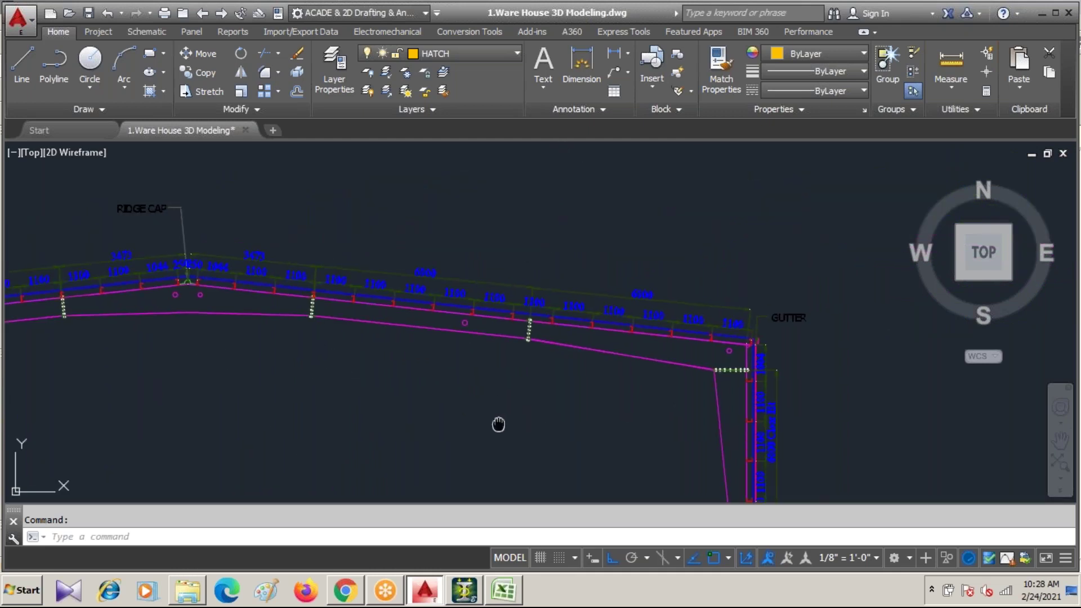
middle_click_drag(498, 424, 732, 407)
middle_click_drag(338, 401, 313, 434)
scroll(193, 258, "up", 5)
mouse_move(252, 363)
middle_mouse_down()
mouse_move(325, 116)
mouse_move(307, 405)
middle_mouse_up()
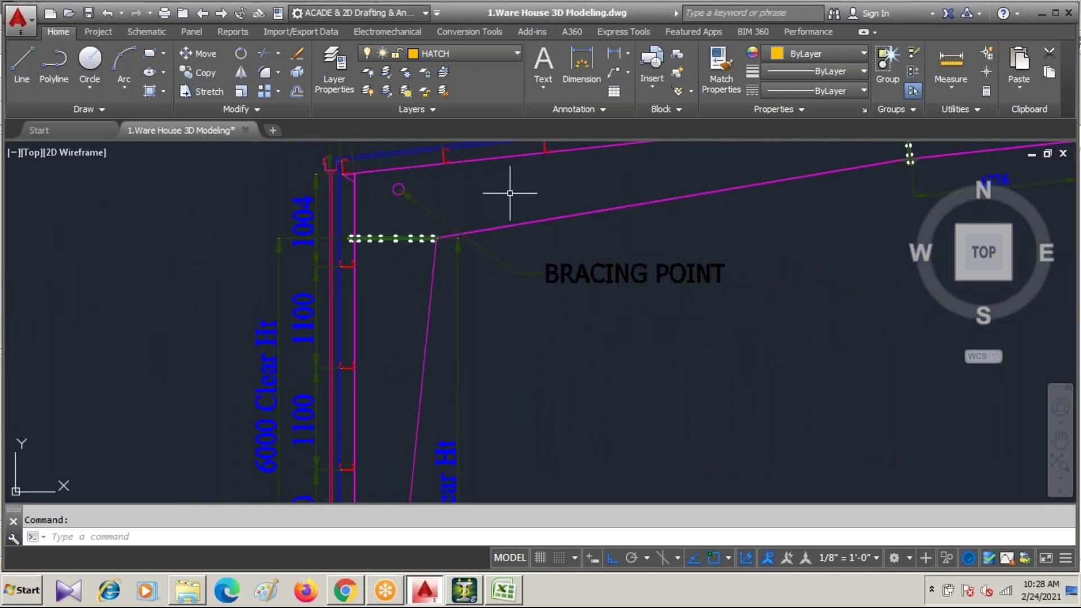
scroll(449, 234, "down", 2)
middle_click_drag(566, 260, 208, 354)
mouse_move(550, 315)
middle_mouse_down()
mouse_move(516, 355)
mouse_move(357, 447)
mouse_move(279, 261)
middle_mouse_up()
middle_click_drag(354, 370, 280, 237)
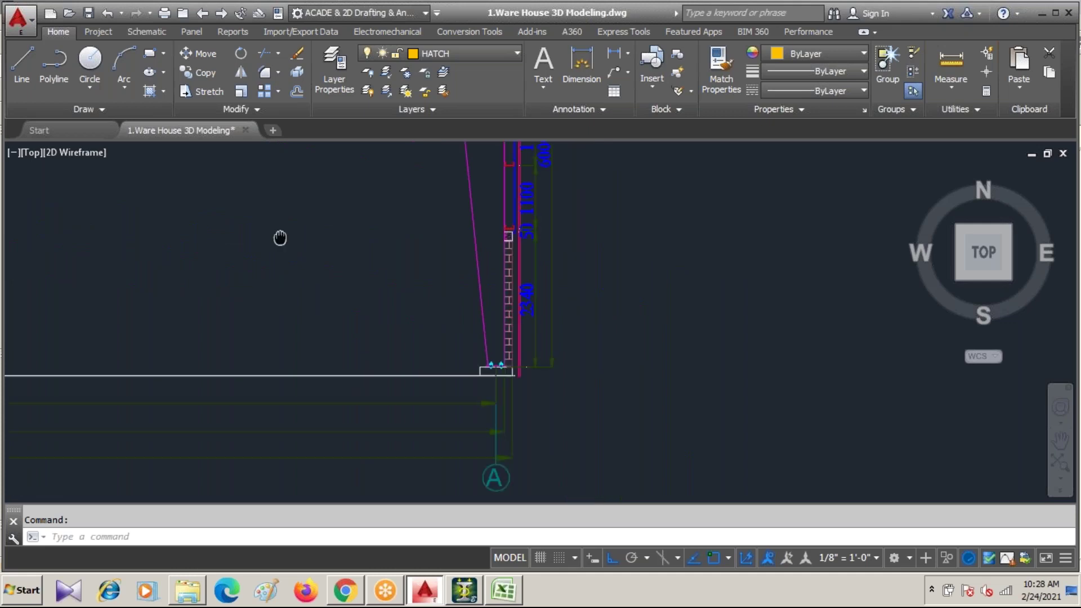
scroll(447, 460, "down", 2)
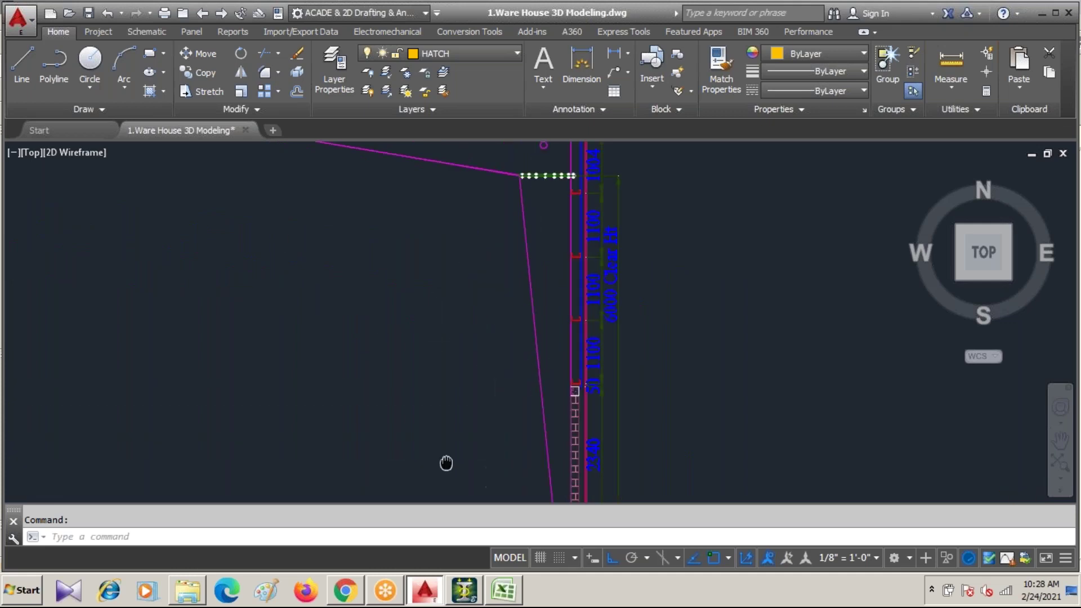
scroll(311, 431, "down", 2)
- Examine the purlin spacing and bracing points from gutter to gutter in the section at grid 01 & 08
scroll(312, 430, "down", 2)
middle_click_drag(555, 331, 499, 400)
scroll(499, 400, "up", 1)
scroll(211, 336, "up", 4)
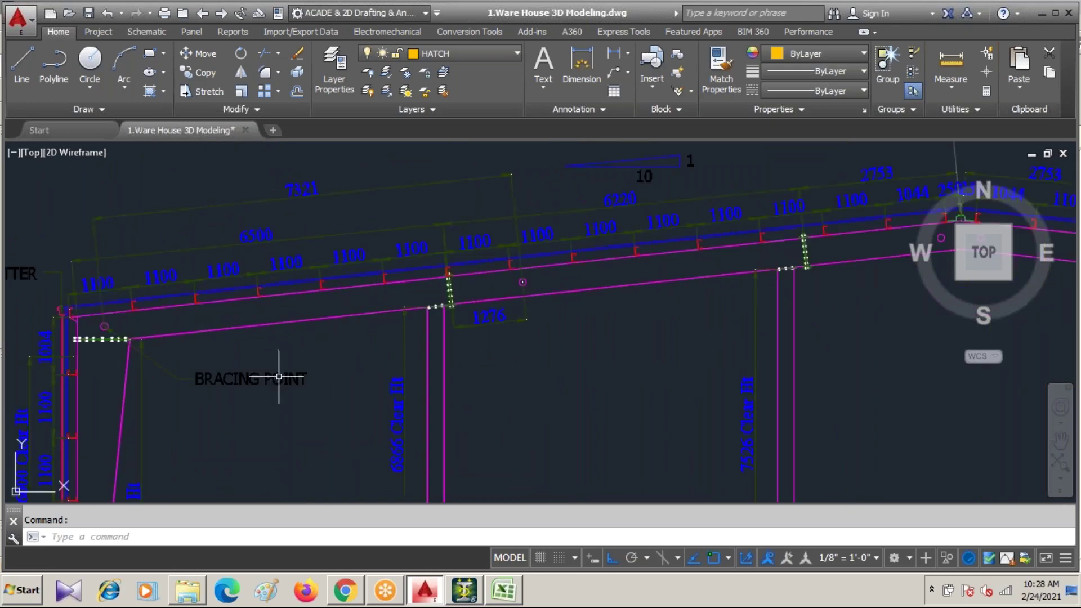
middle_click_drag(563, 361, 231, 345)
mouse_move(541, 417)
middle_mouse_down()
mouse_move(282, 423)
mouse_move(342, 419)
middle_mouse_up()
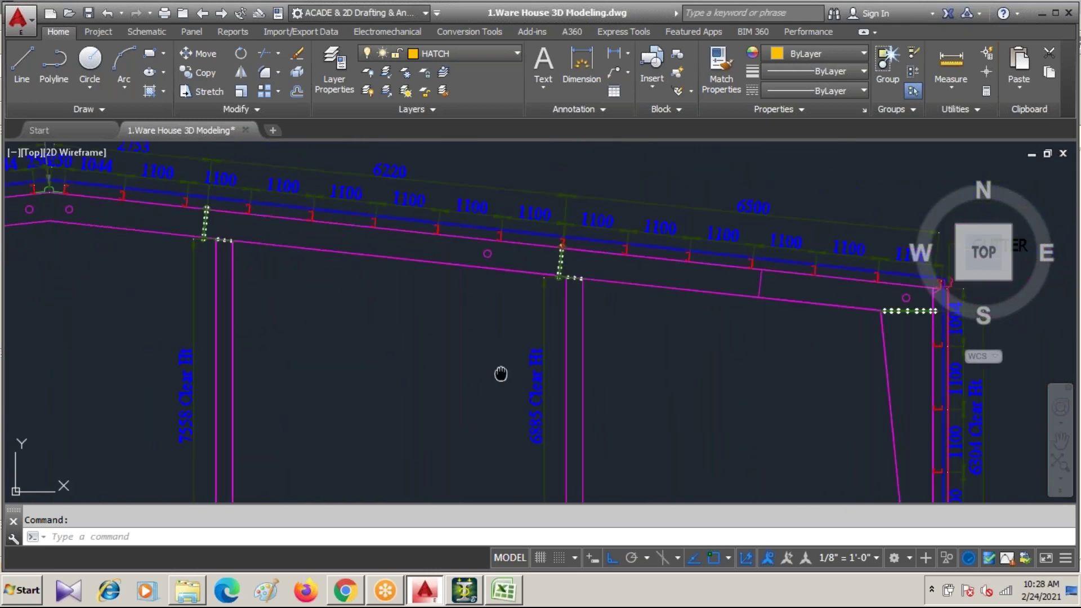
middle_click_drag(499, 371, 234, 405)
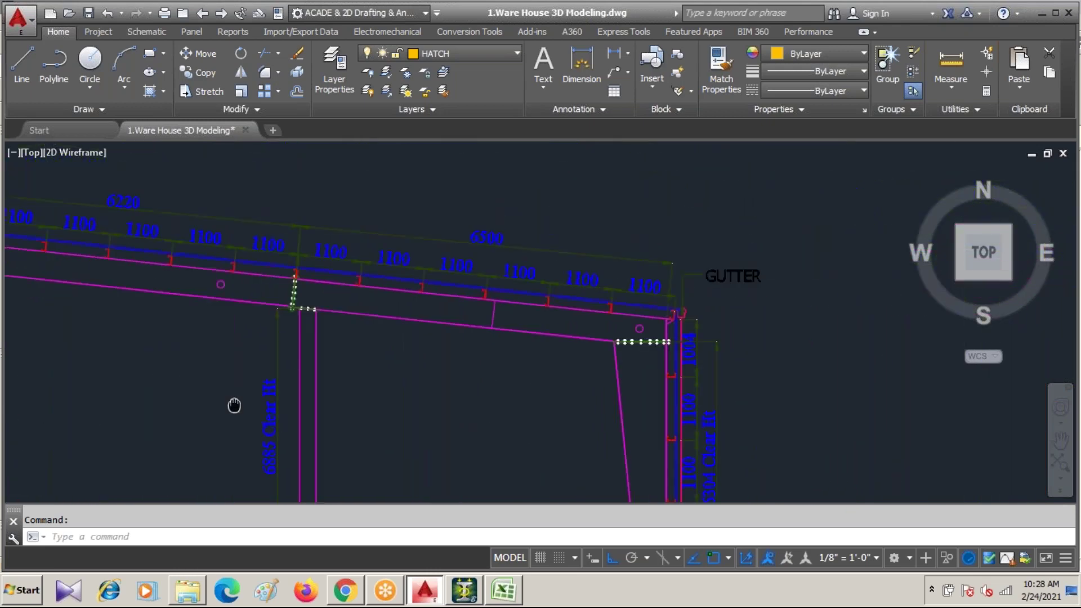
scroll(442, 213, "down", 4)
middle_click_drag(388, 263, 580, 264)
- Switch to STAAD.Pro and add a UNT parameter with a top flange unsupported length of 1.1 m
left_click(465, 590)
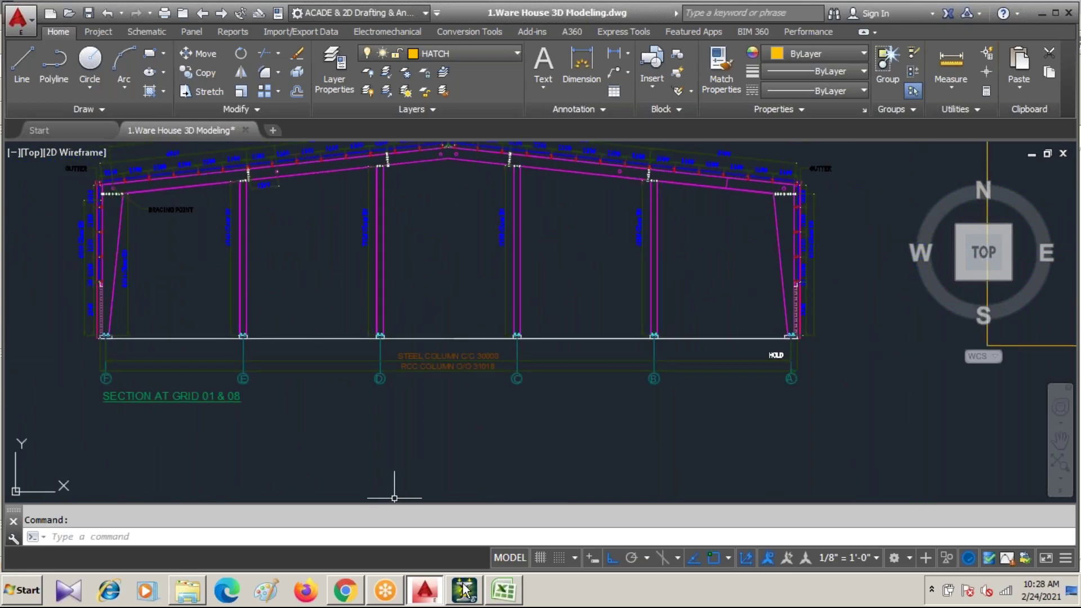
key("Tab")
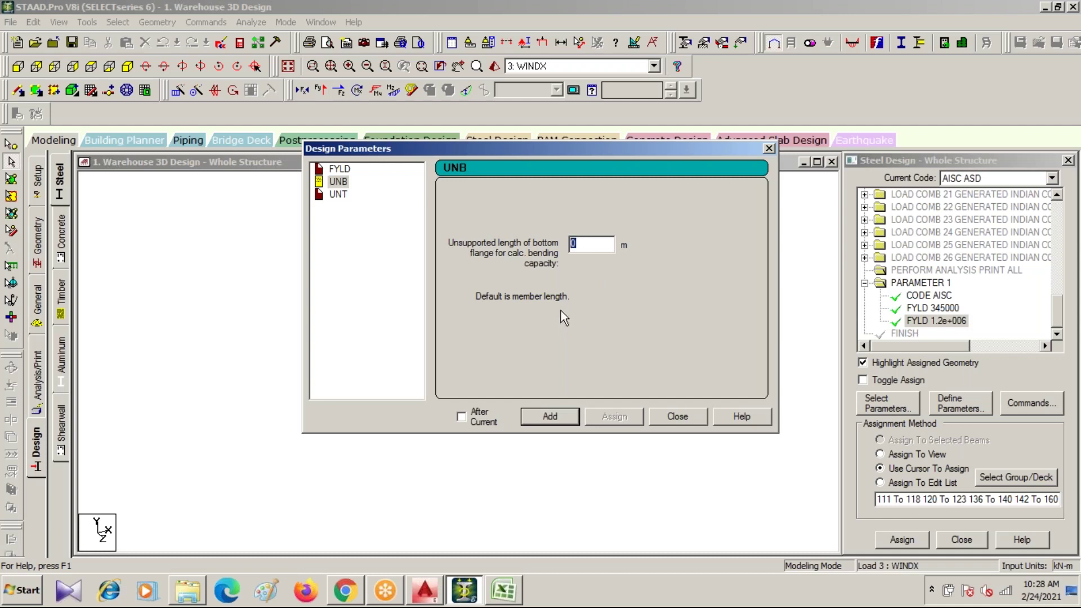
left_click(339, 195)
key("Tab")
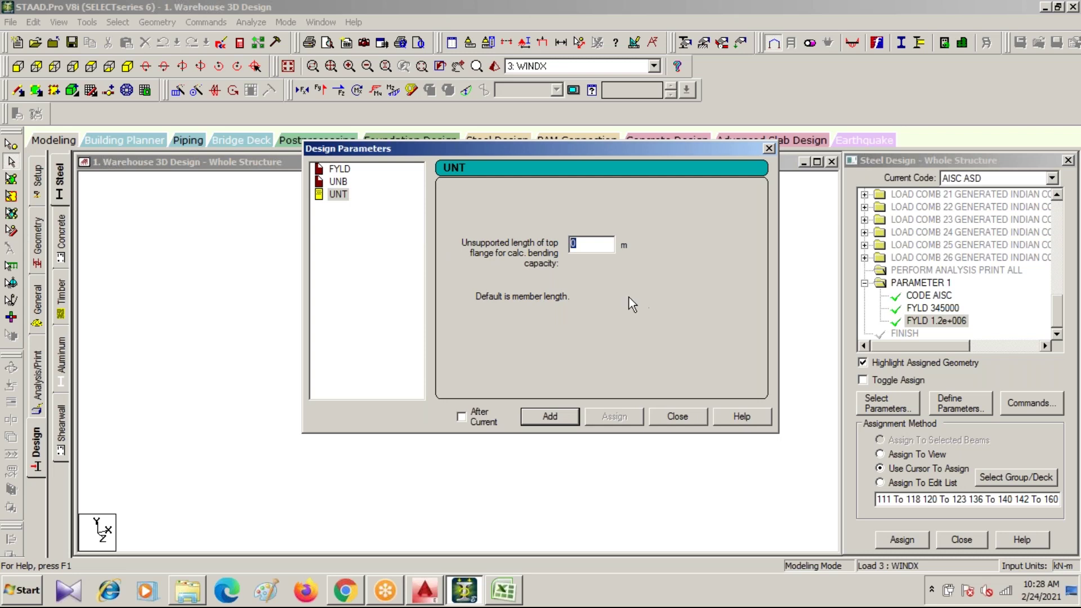
type("1.1")
left_click(557, 415)
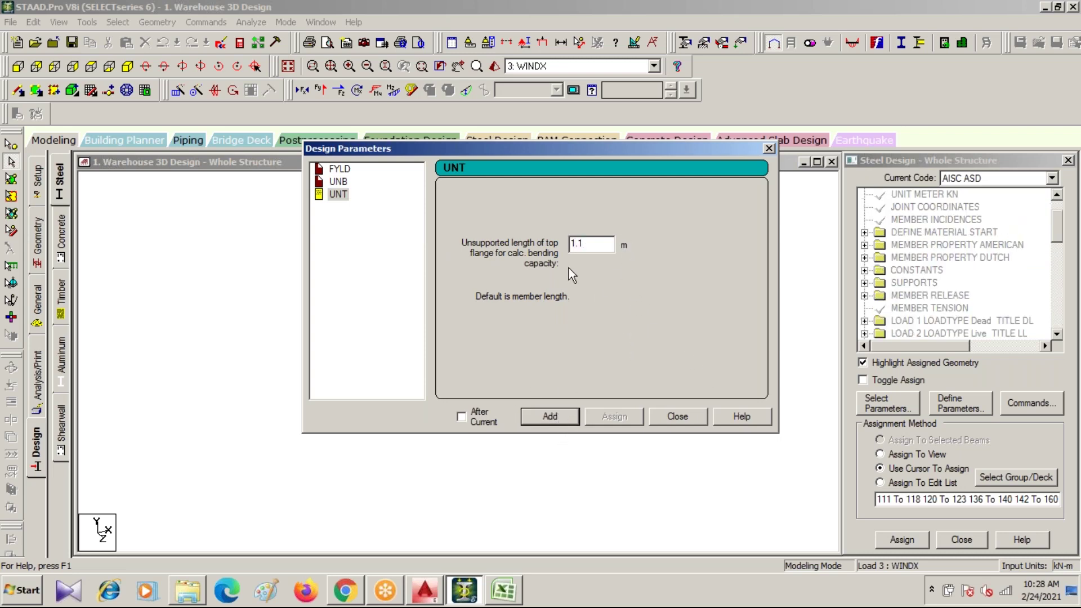
- Add a UNB parameter with a bottom flange unsupported length of 2.2 m and close the parameter definitions
left_click(343, 182)
left_click(585, 245)
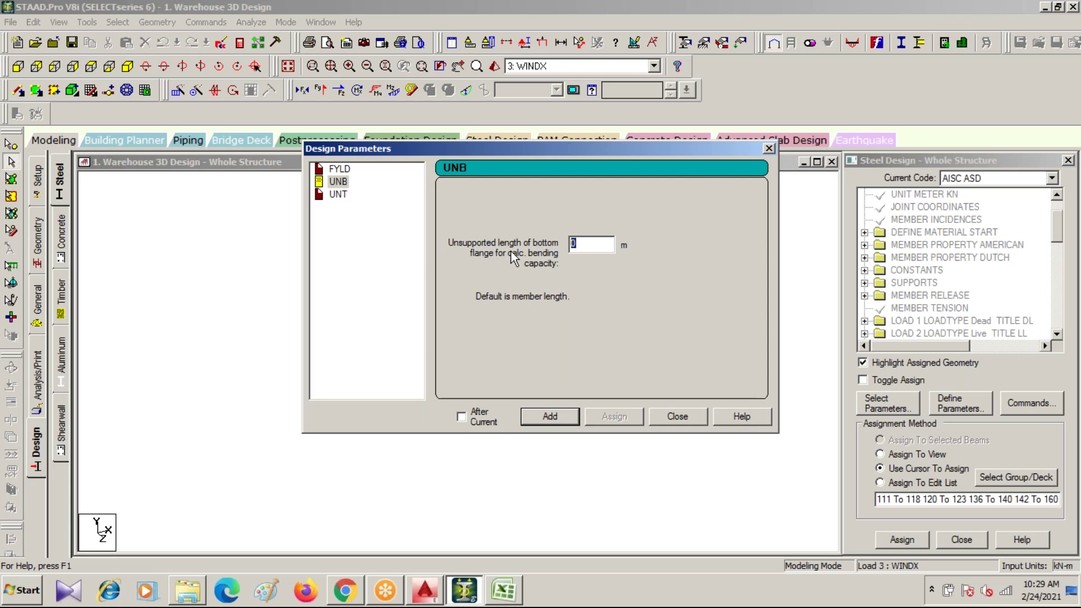
type("2.2")
left_click(768, 147)
- Choose the UNT 1.1 parameter and select the members of all eight transverse frames in the plan view
left_click(1058, 334)
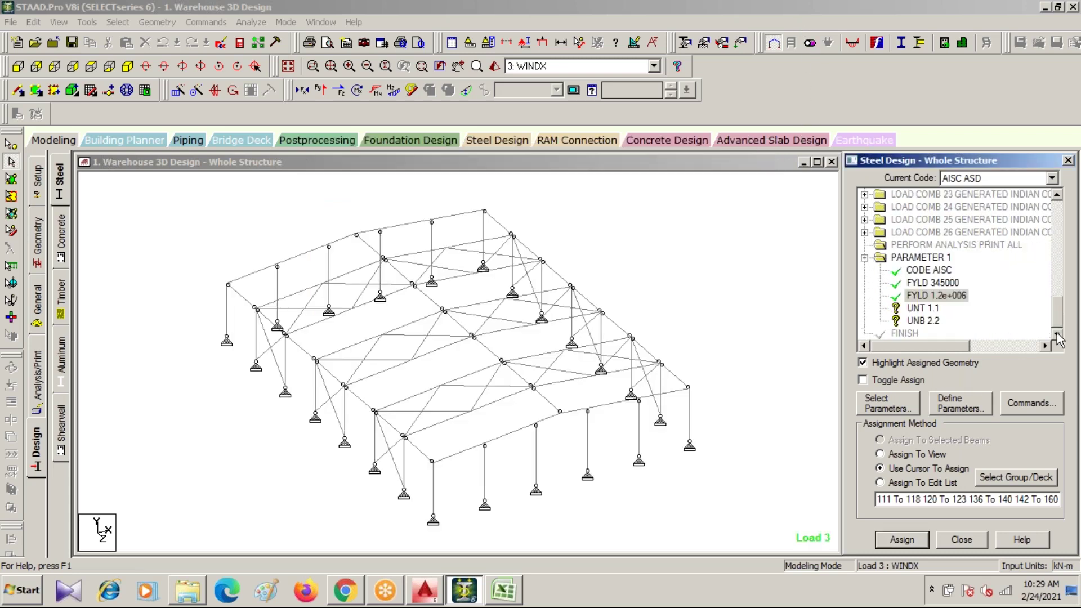
left_click(923, 308)
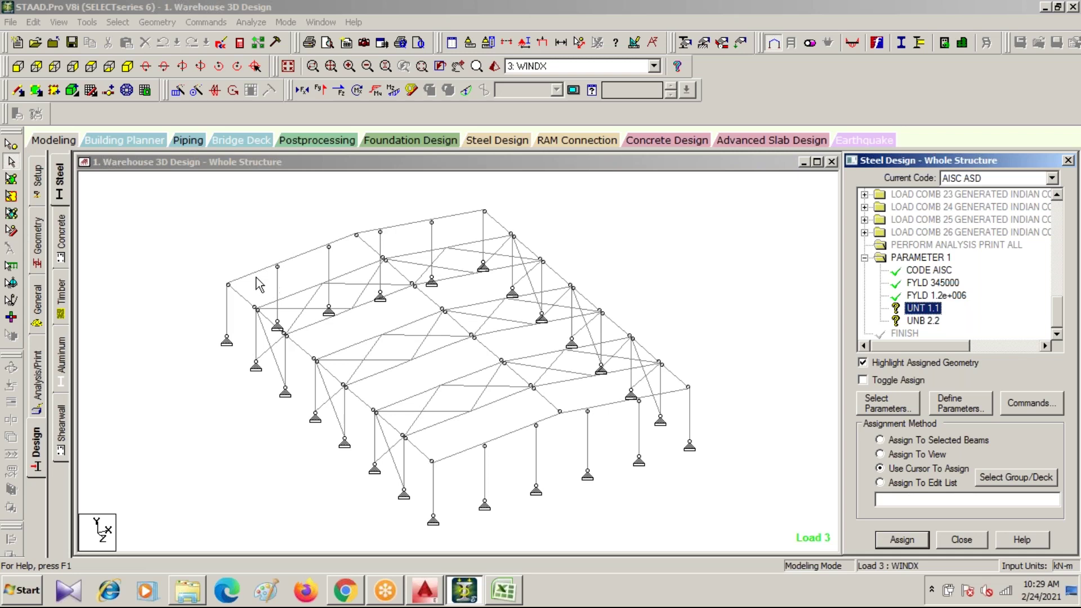
left_click(266, 218)
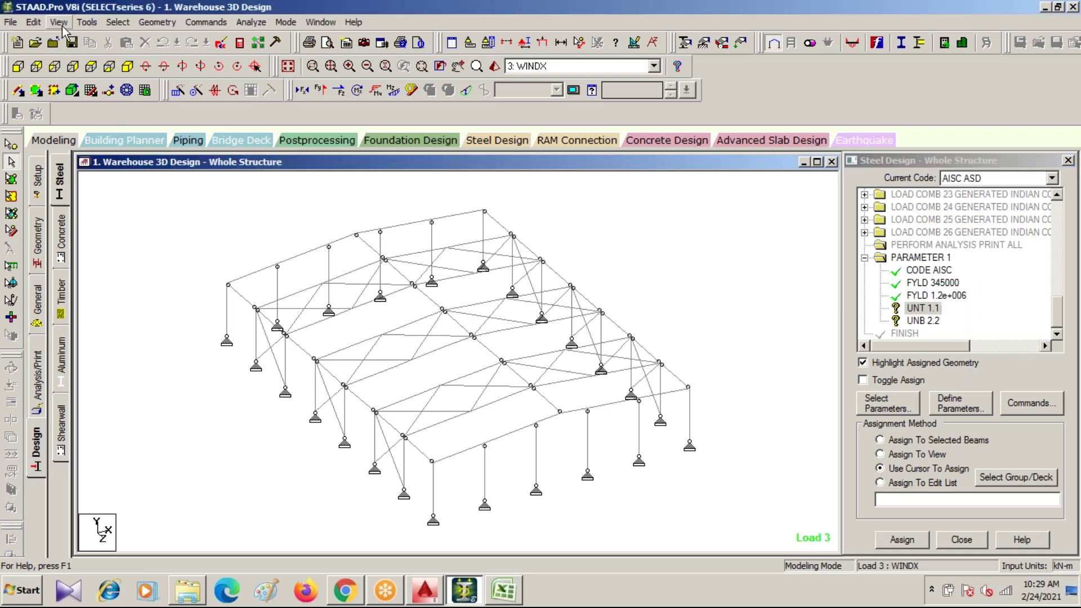
left_click(90, 68)
left_click_drag(327, 203, 622, 218)
left_click_drag(370, 251, 592, 260, "ctrl")
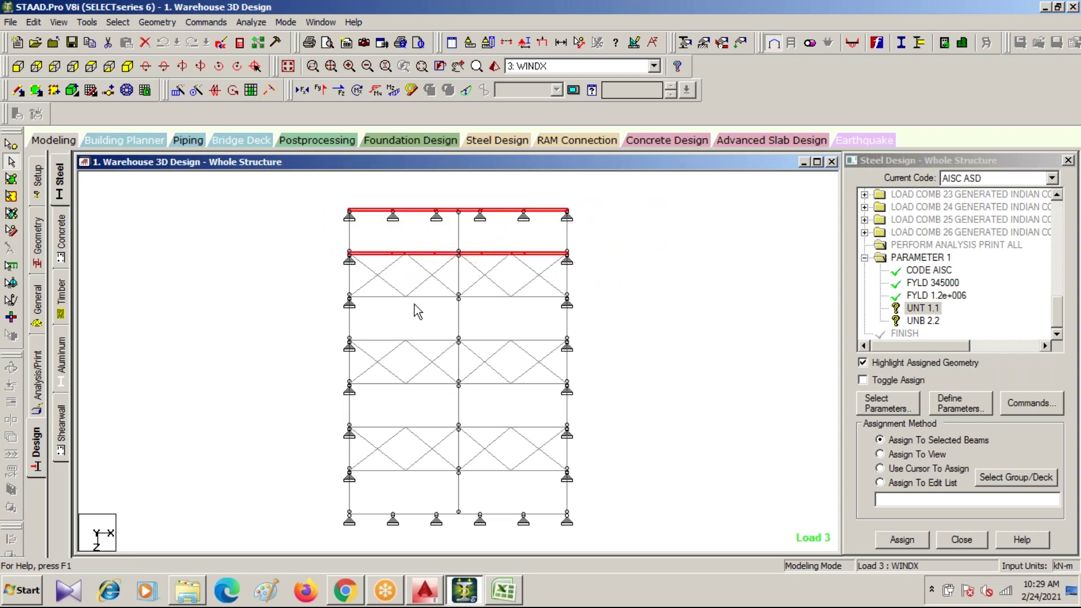
left_click_drag(331, 295, 614, 309, "ctrl")
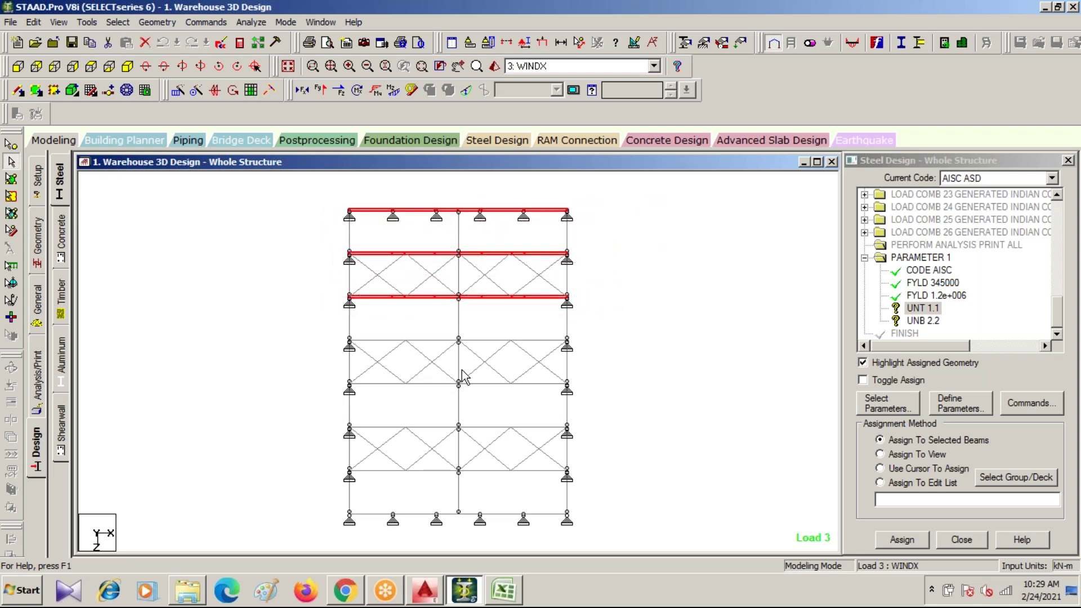
left_click_drag(331, 333, 586, 341, "ctrl")
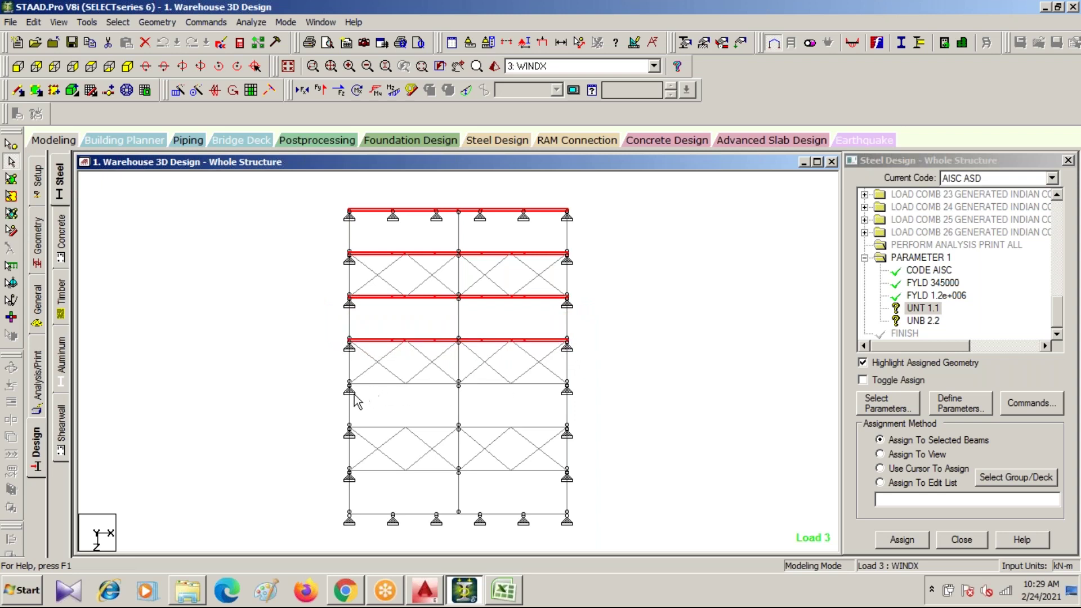
left_click_drag(330, 377, 591, 391, "ctrl")
left_click_drag(325, 419, 615, 429, "ctrl")
left_click_drag(326, 465, 614, 476, "ctrl")
left_click_drag(321, 504, 629, 524, "ctrl")
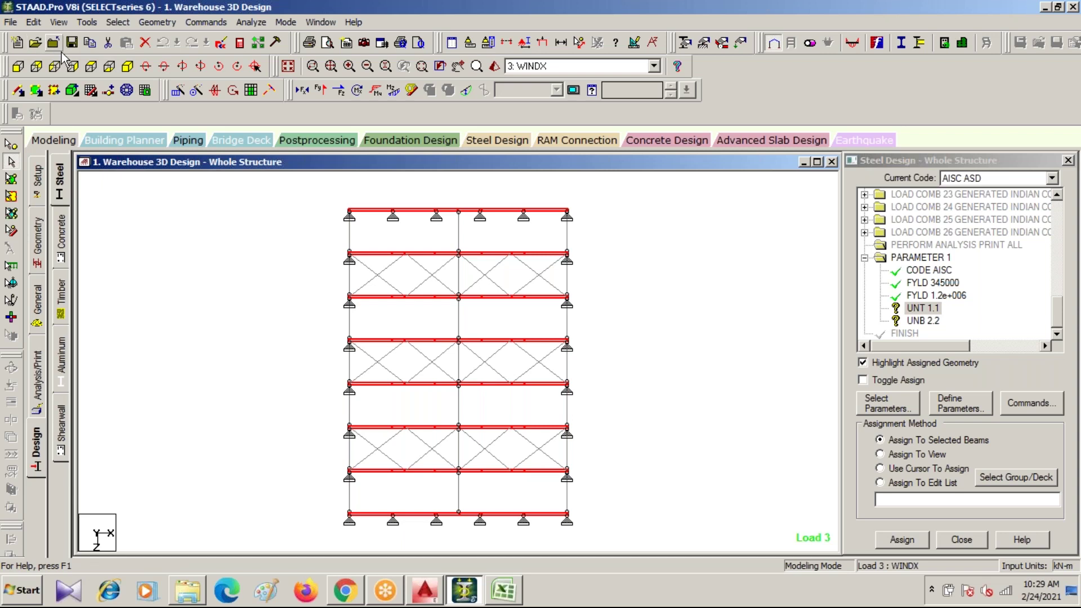
- Display only the selected frame members in isometric view and clear the selection
left_click(58, 23)
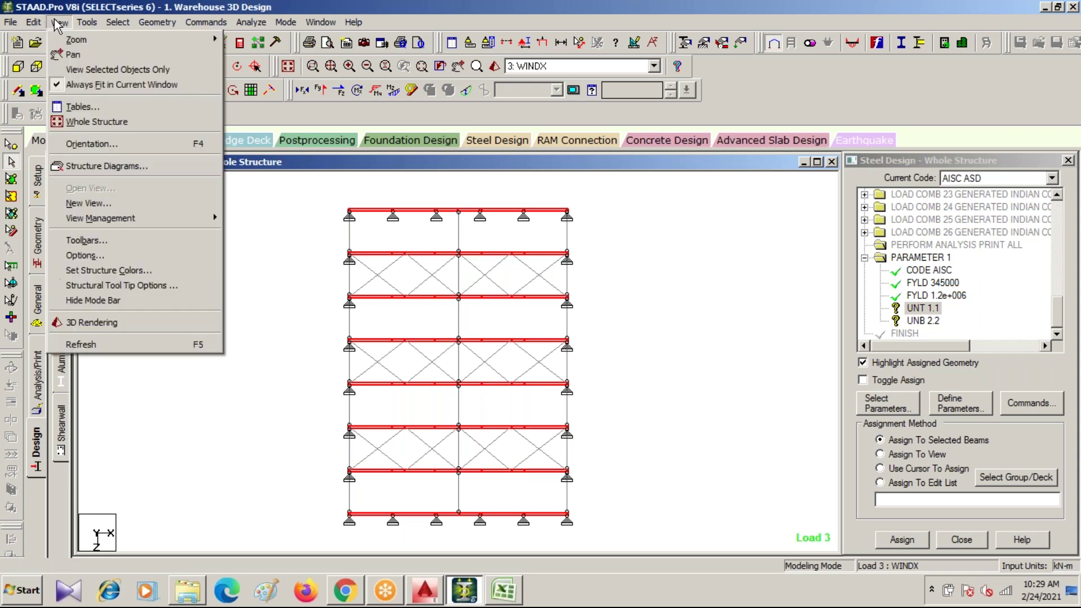
left_click(112, 69)
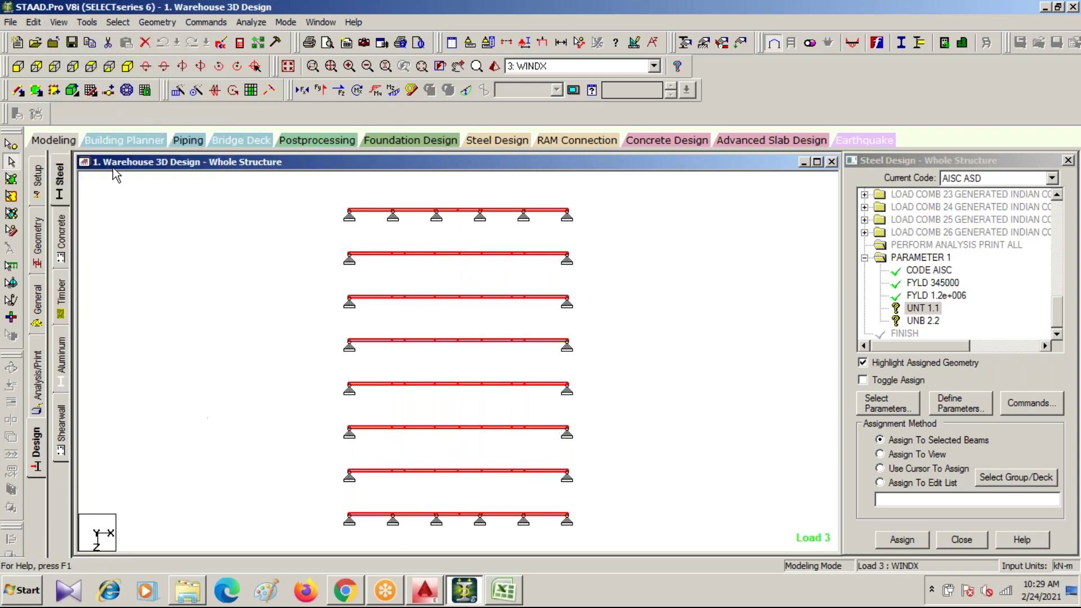
left_click(127, 66)
left_click(248, 482)
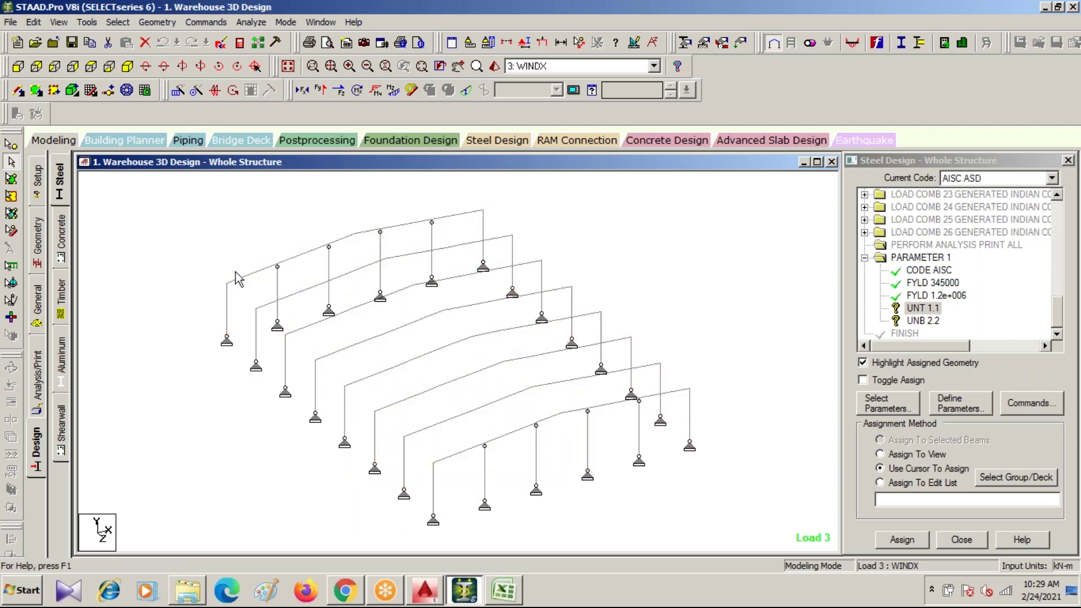
- Select the rafters of all frames from the front view and assign the UNT 1.1 parameter to them
left_click(18, 66)
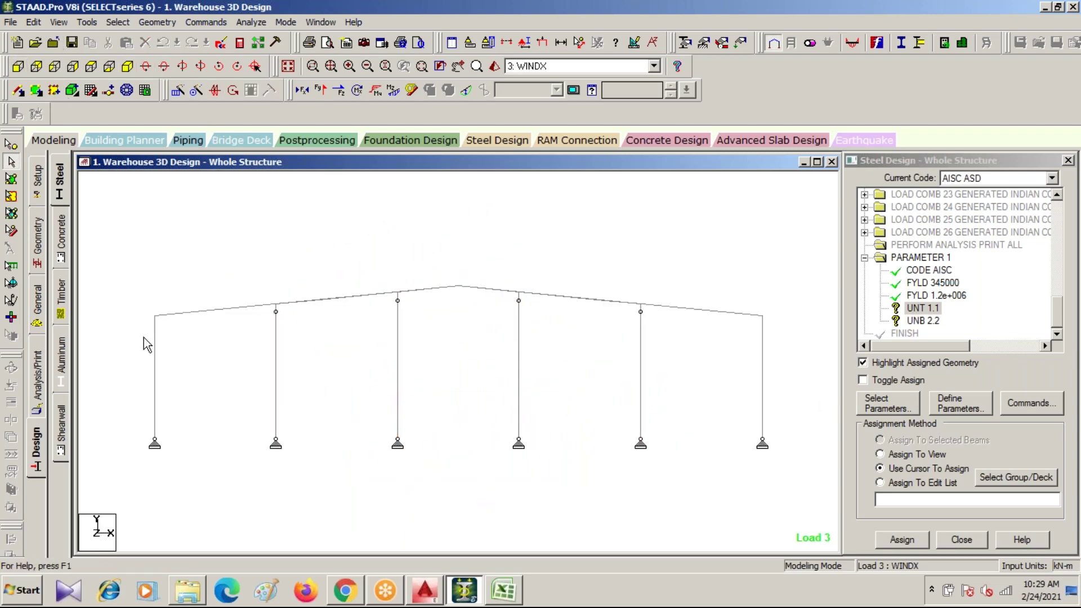
left_click_drag(180, 280, 727, 339)
left_click(127, 67)
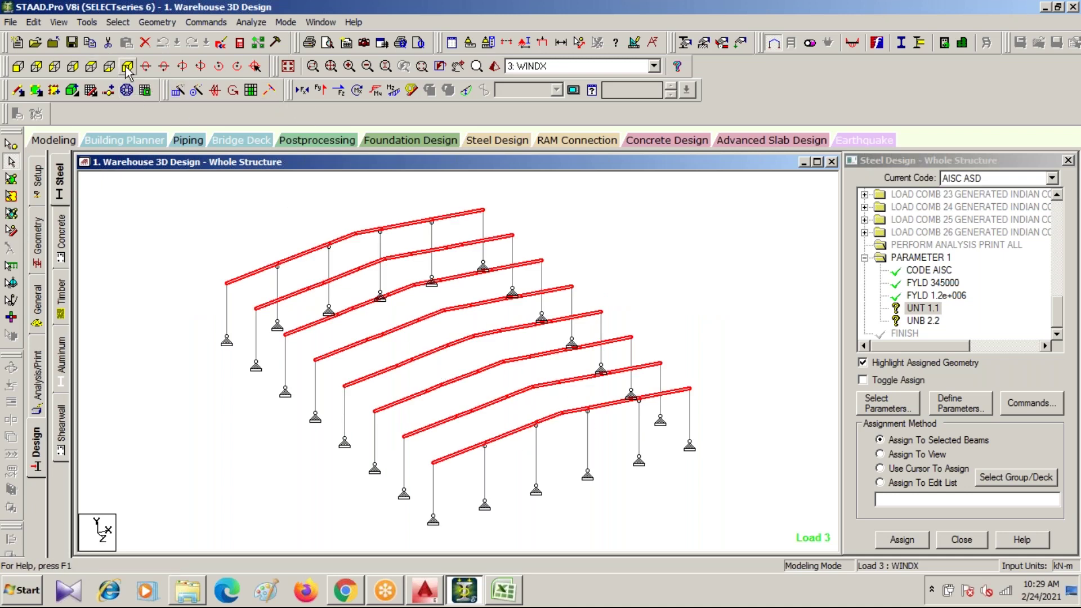
left_click(920, 538)
left_click(974, 394)
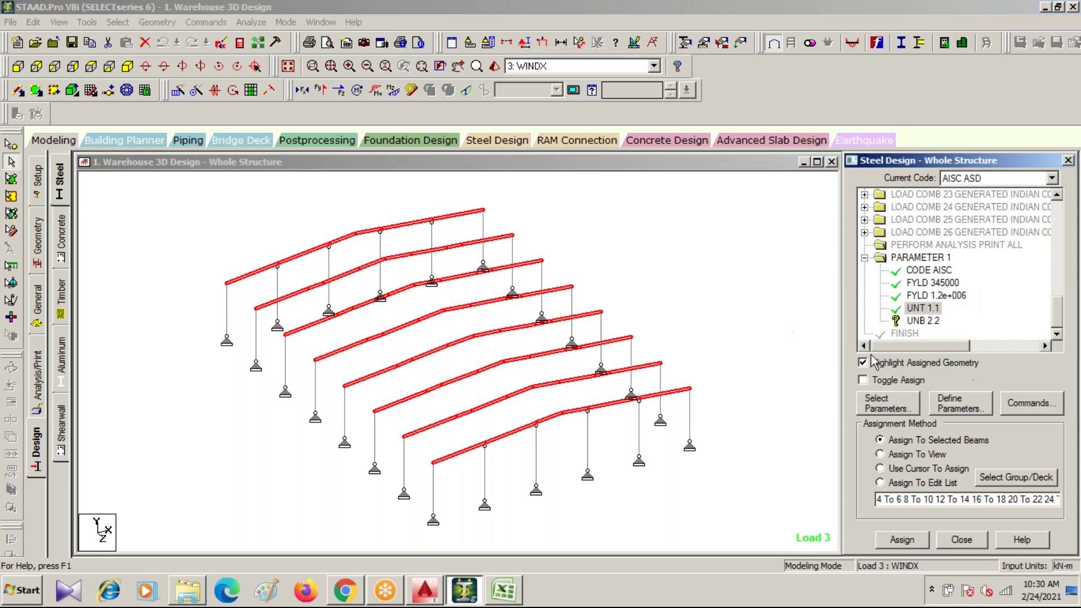
- Assign the UNB 2.2 parameter to the rafters of all frames, selecting them in the front view
left_click(924, 320)
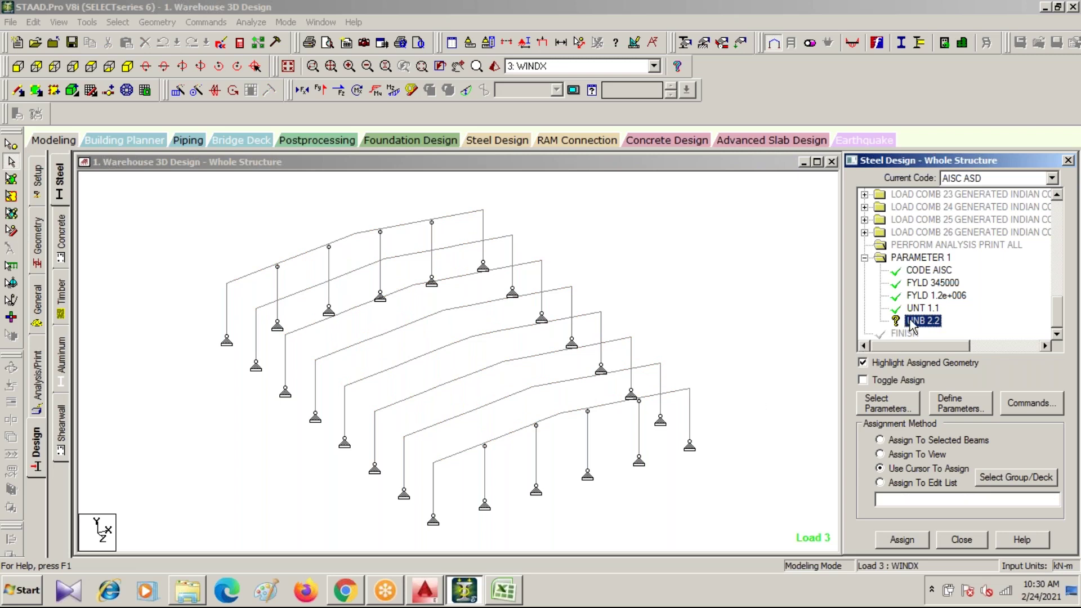
left_click(17, 67)
left_click_drag(193, 266, 726, 343)
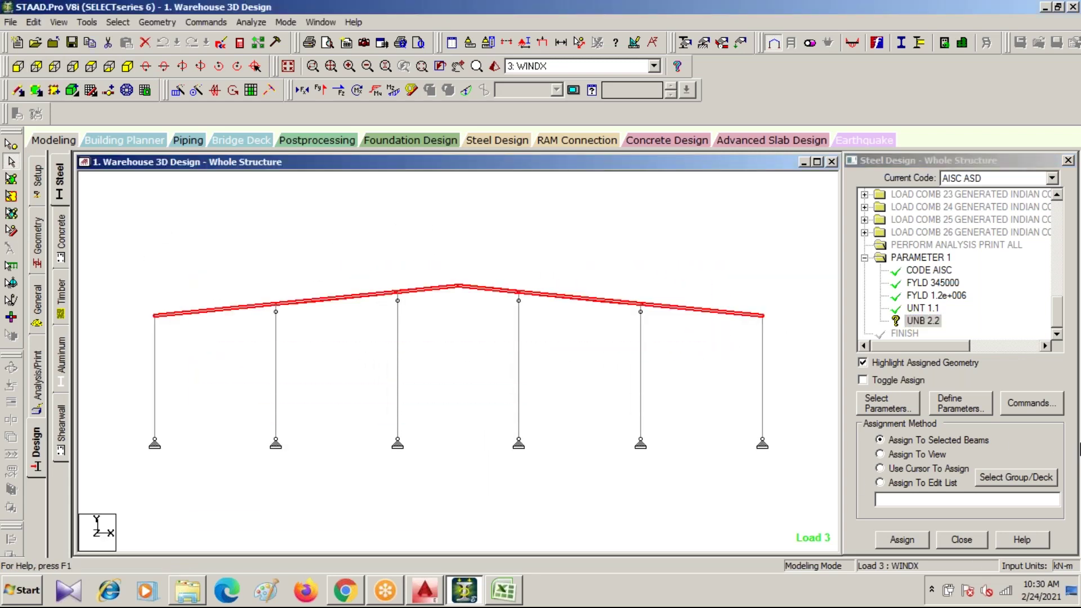
left_click(902, 539)
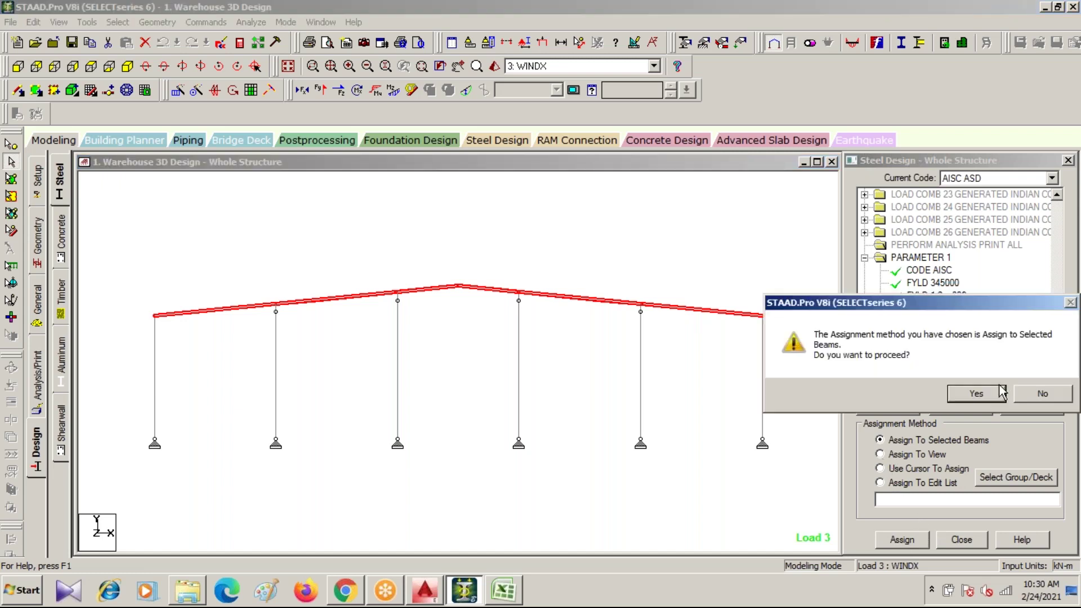
left_click(981, 395)
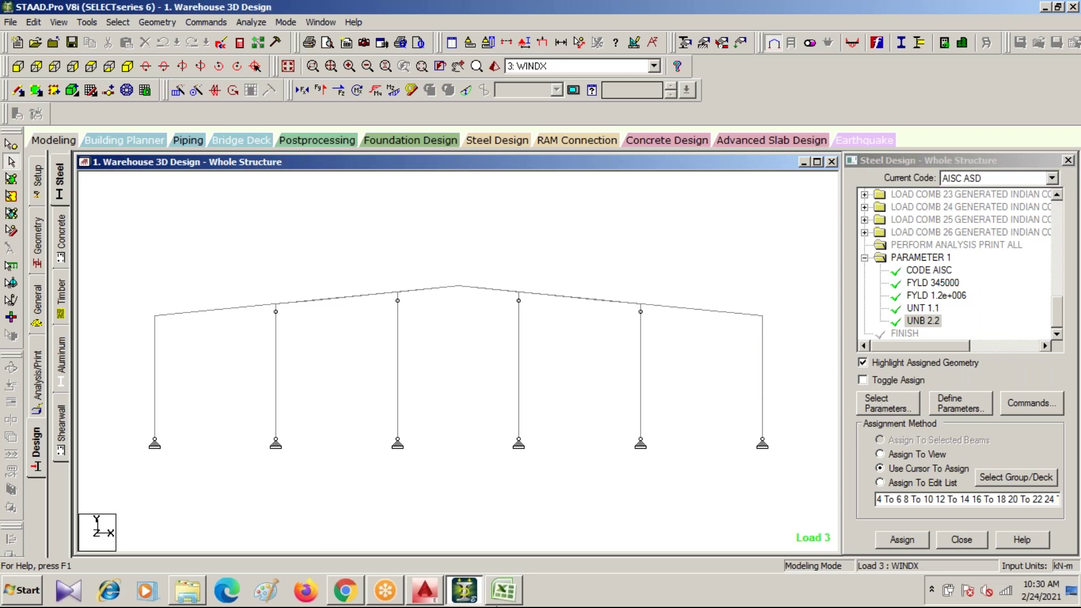
- Switch to the AutoCAD drawing and examine the wall height and girt spacing dimensions along the eave column in the section at grid 01 & 08
left_click(425, 590)
scroll(47, 319, "up", 10)
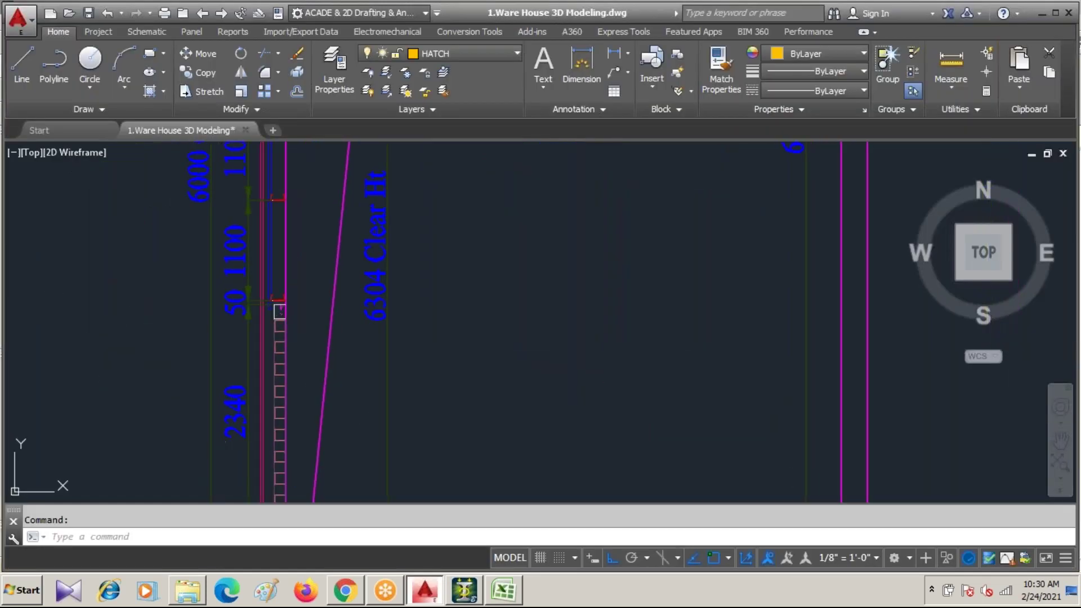
scroll(362, 422, "down", 1)
scroll(362, 340, "up", 2)
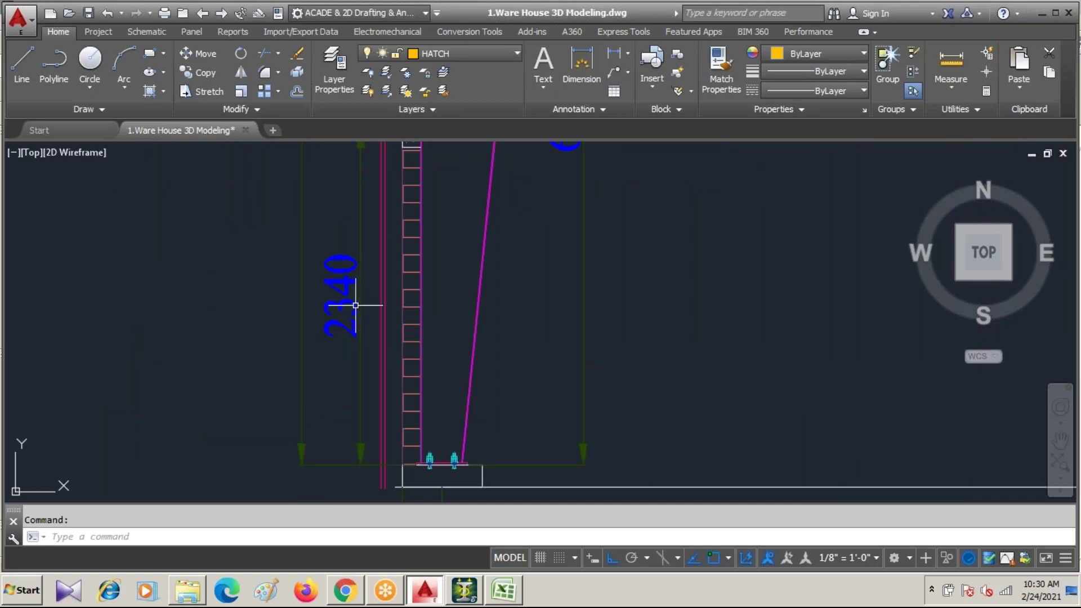
scroll(396, 387, "down", 8)
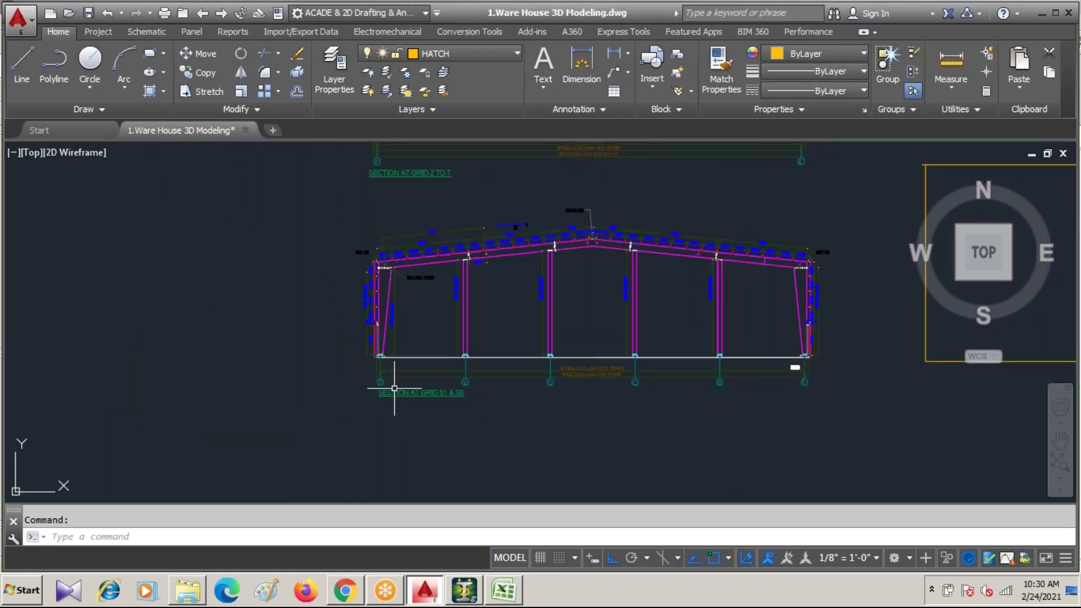
middle_click_drag(394, 389, 66, 383)
- Switch to STAAD.Pro and define UNB and UNT design parameters with unsupported flange lengths of 2.34 m each
left_click(462, 590)
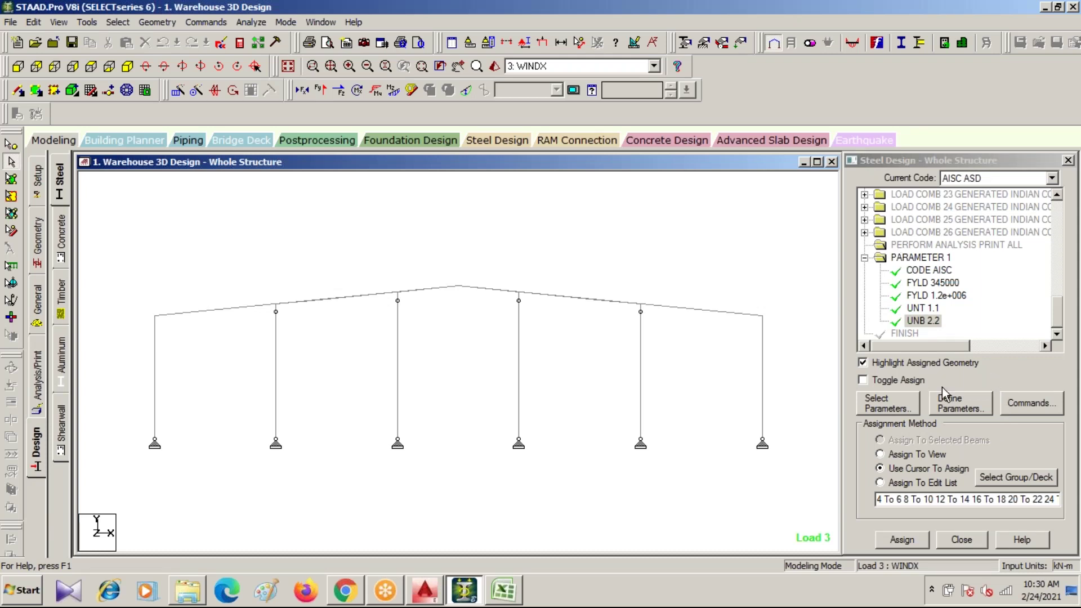
left_click(956, 404)
left_click(338, 182)
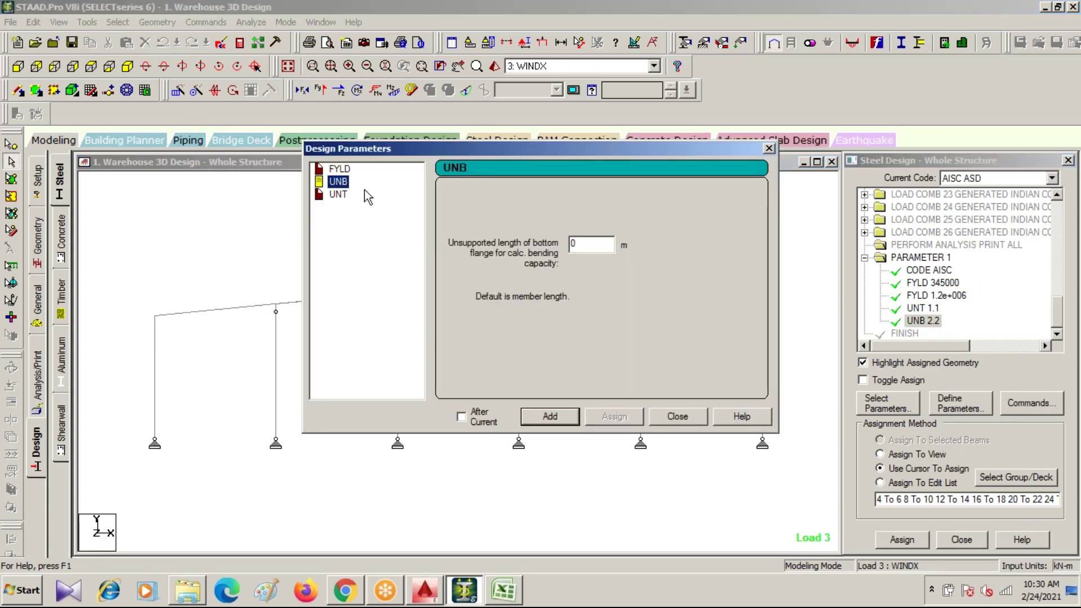
left_click(573, 243)
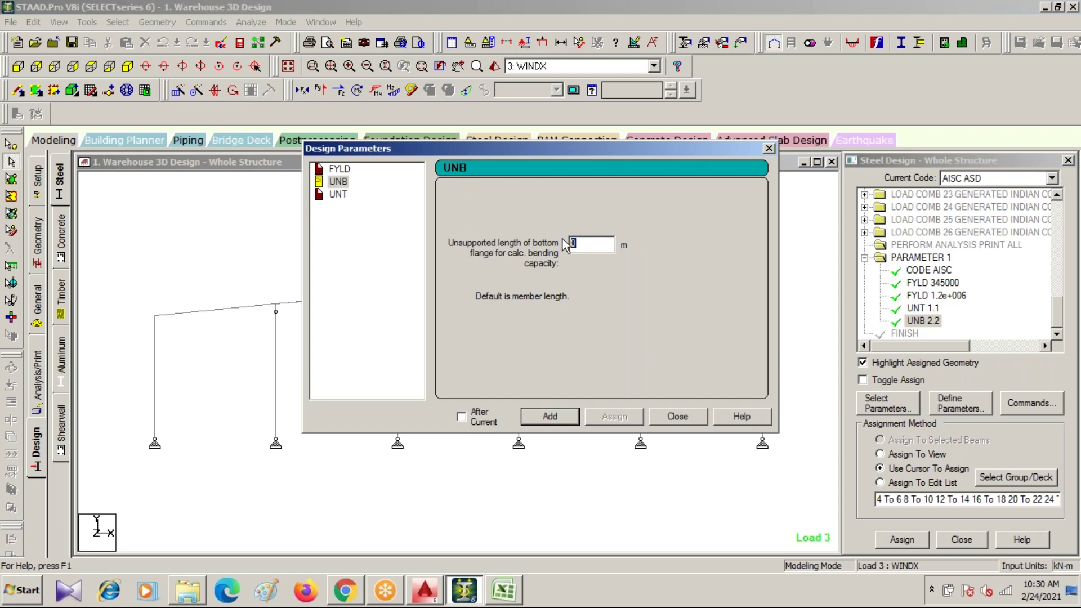
type("2.34")
left_click(551, 417)
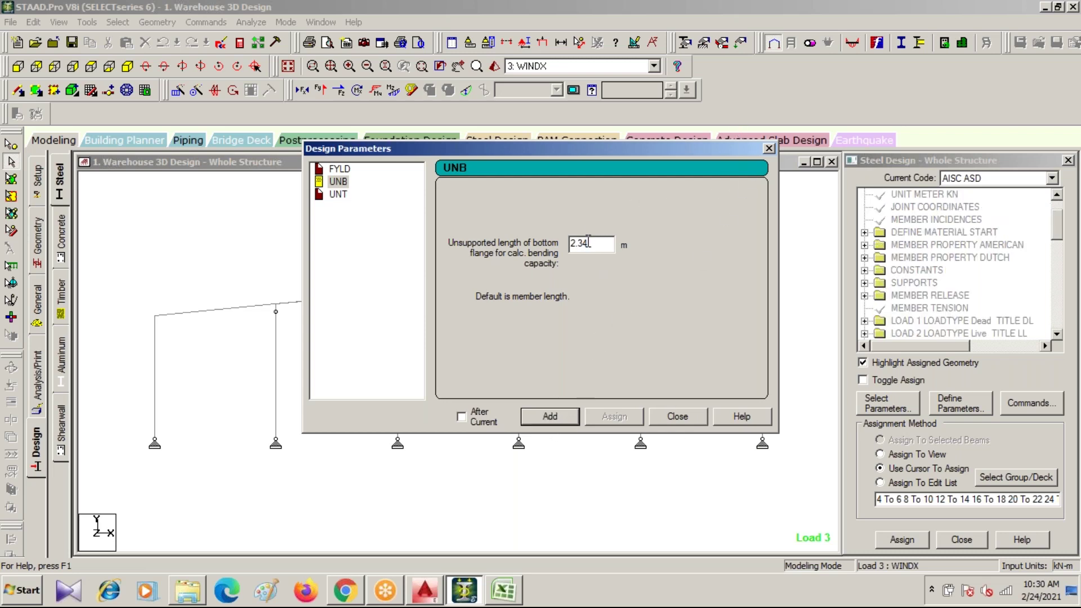
left_click(338, 196)
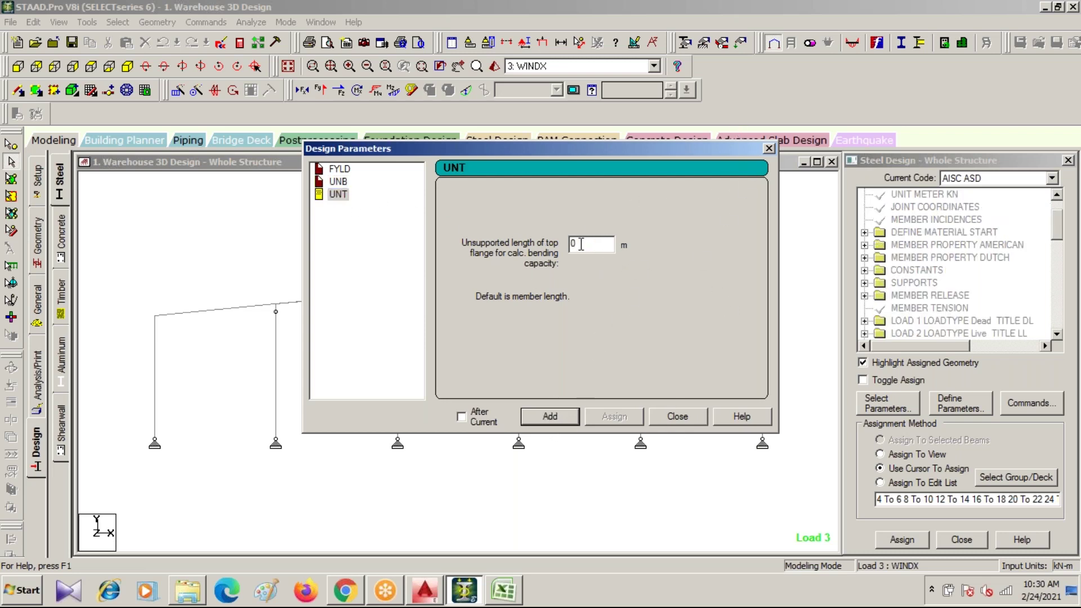
type("2.34")
left_click(769, 149)
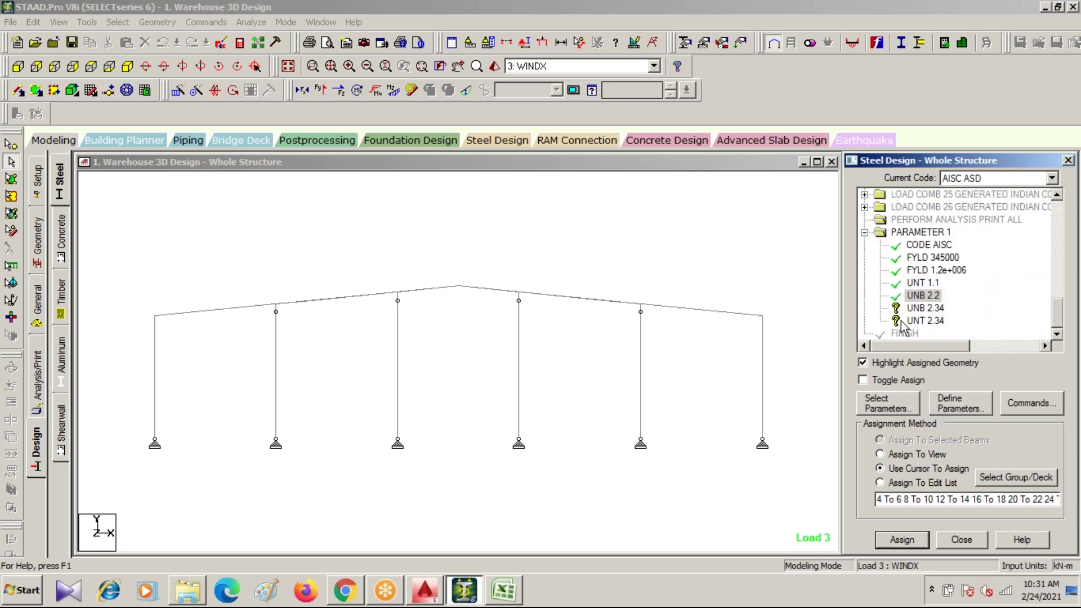
- Assign the UNB 2.34 parameter to the columns of all frames, selecting them in the front view, and check them in isometric view
left_click(750, 436)
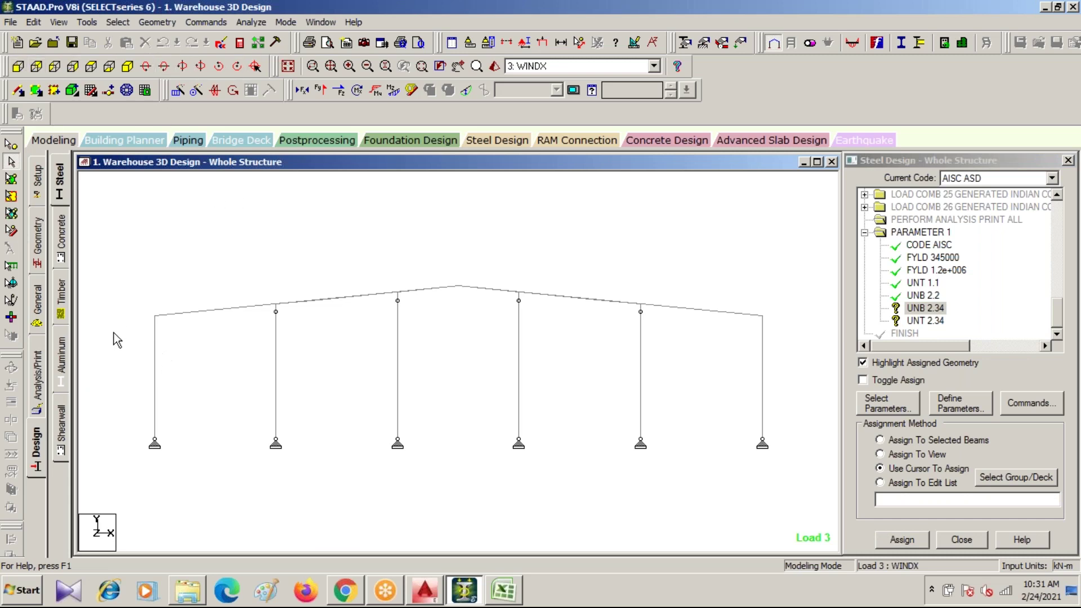
left_click(11, 163)
left_click_drag(176, 370, 822, 388)
left_click(907, 536)
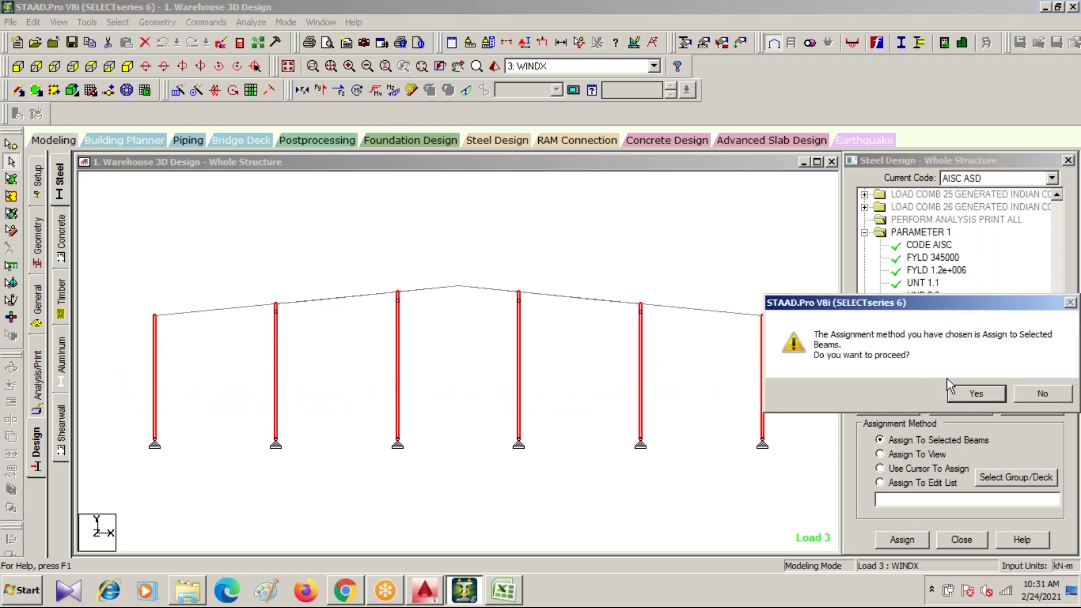
left_click(963, 393)
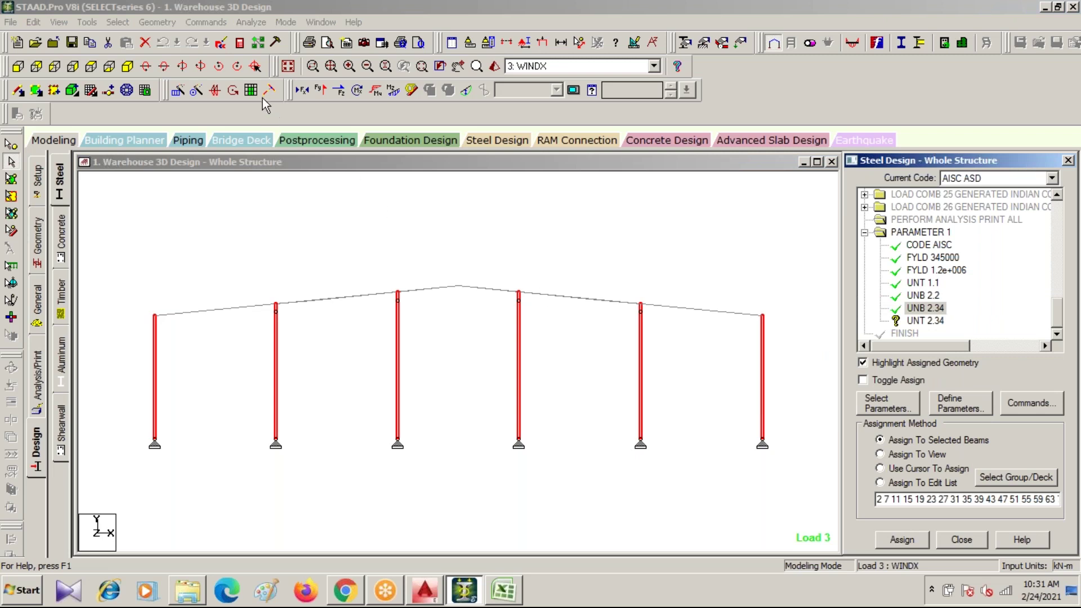
left_click(128, 66)
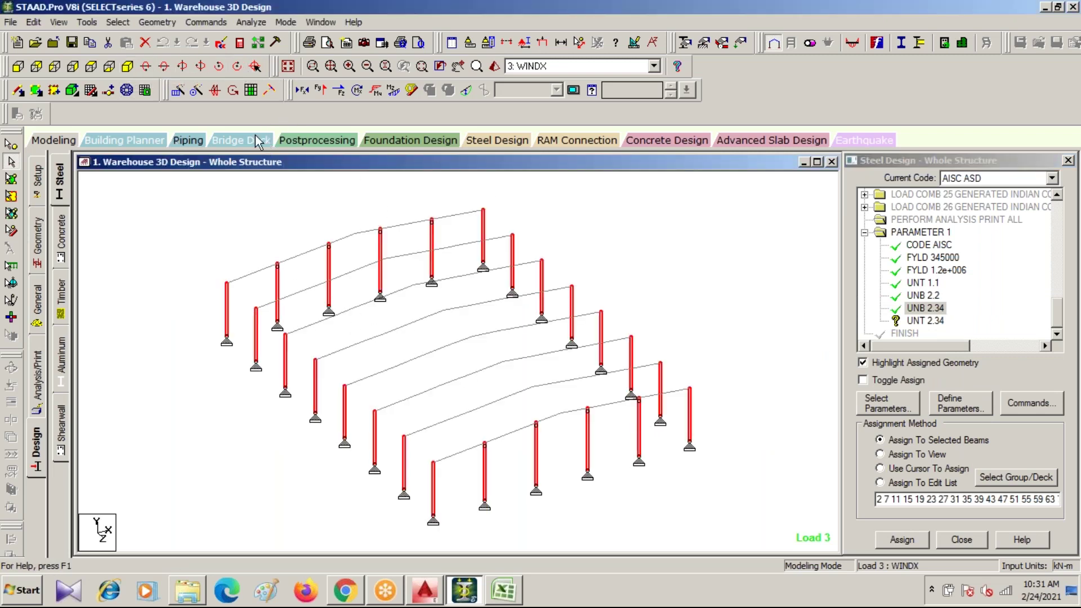
- Select the columns of all frames from the front view and assign the UNT 2.34 parameter to them
left_click(18, 65)
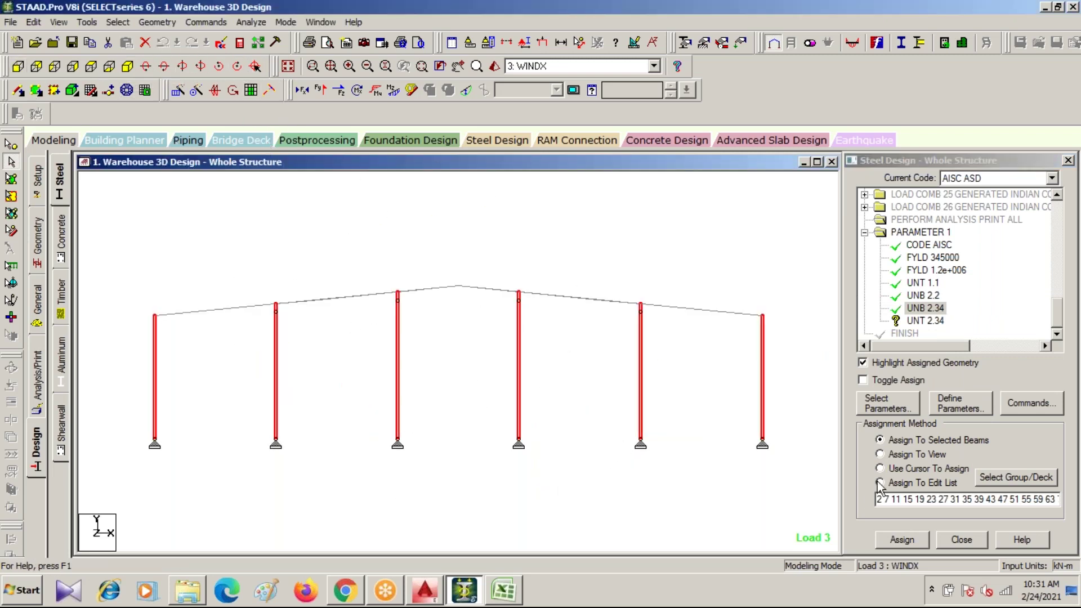
left_click(925, 320)
left_click_drag(107, 366, 813, 398)
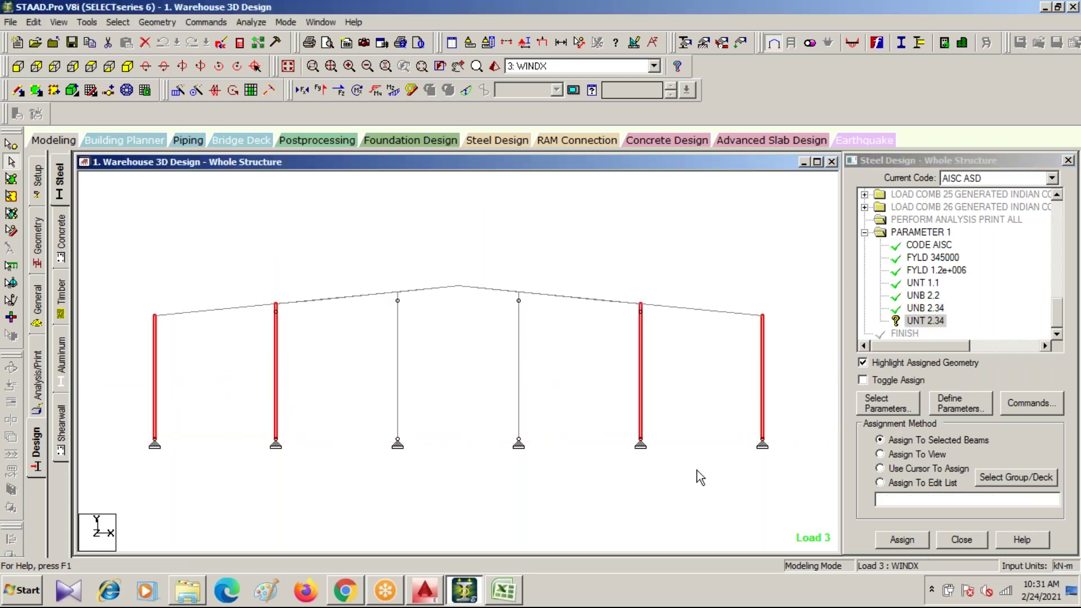
left_click_drag(365, 346, 579, 381)
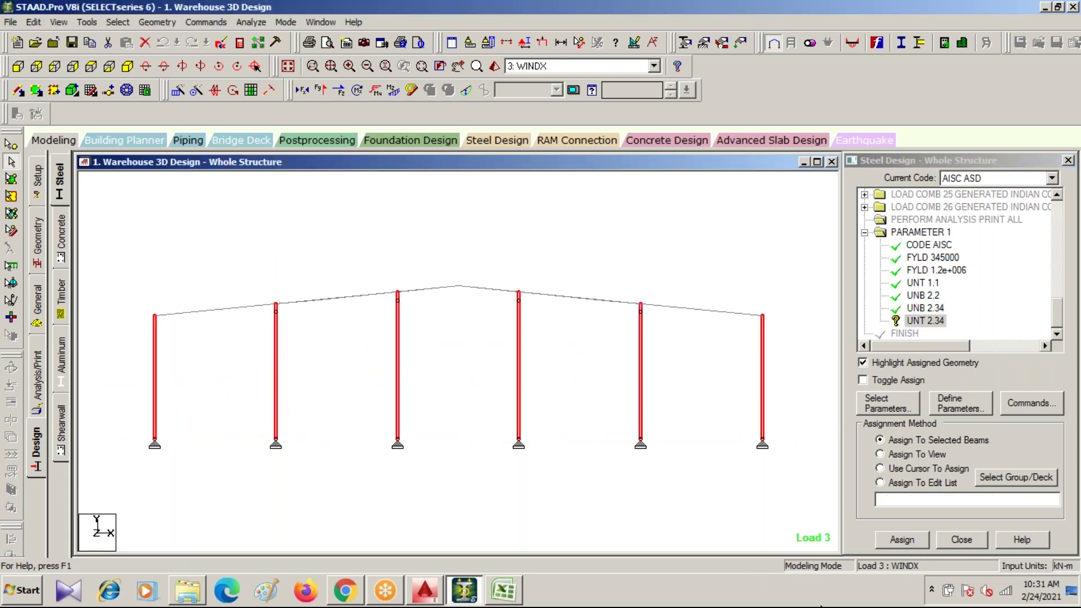
left_click(900, 540)
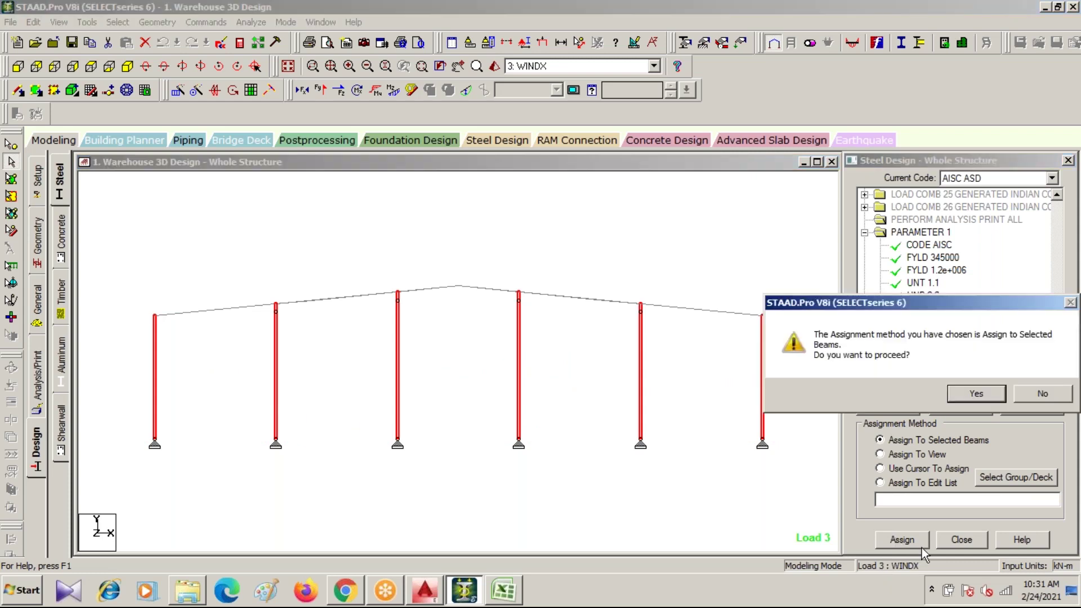
left_click(964, 390)
- Add the CHECK CODE and TAKE OFF design commands to the steel design
left_click(1029, 402)
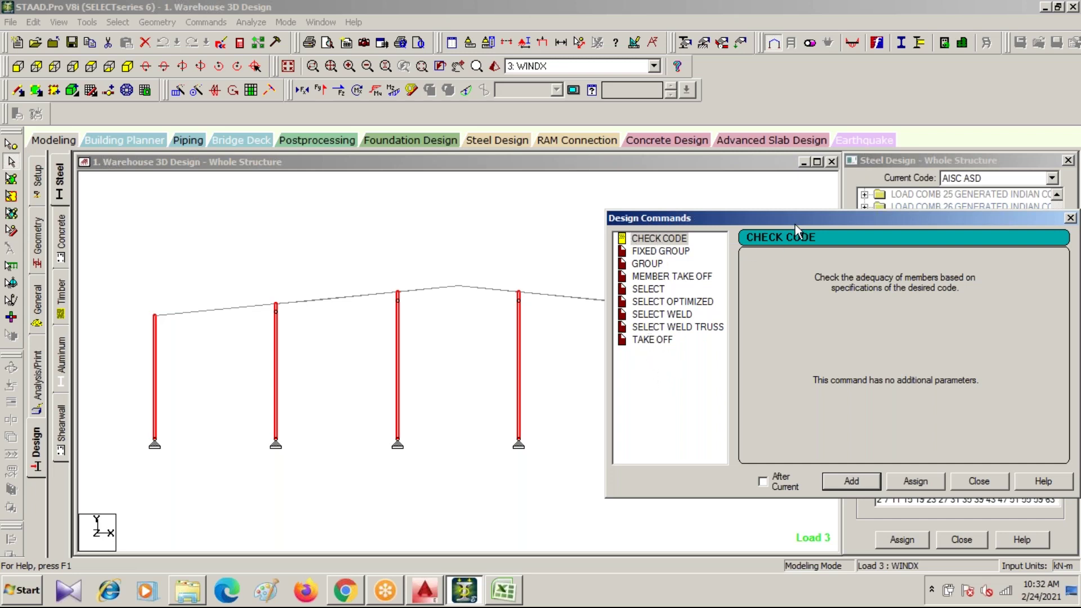
left_click_drag(789, 220, 497, 201)
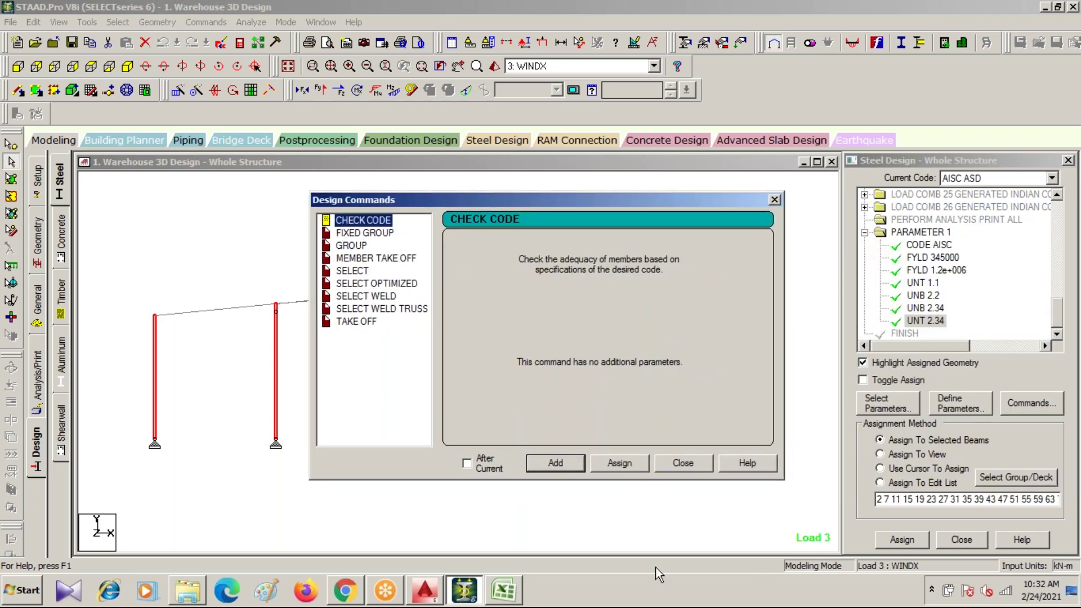
left_click(557, 464)
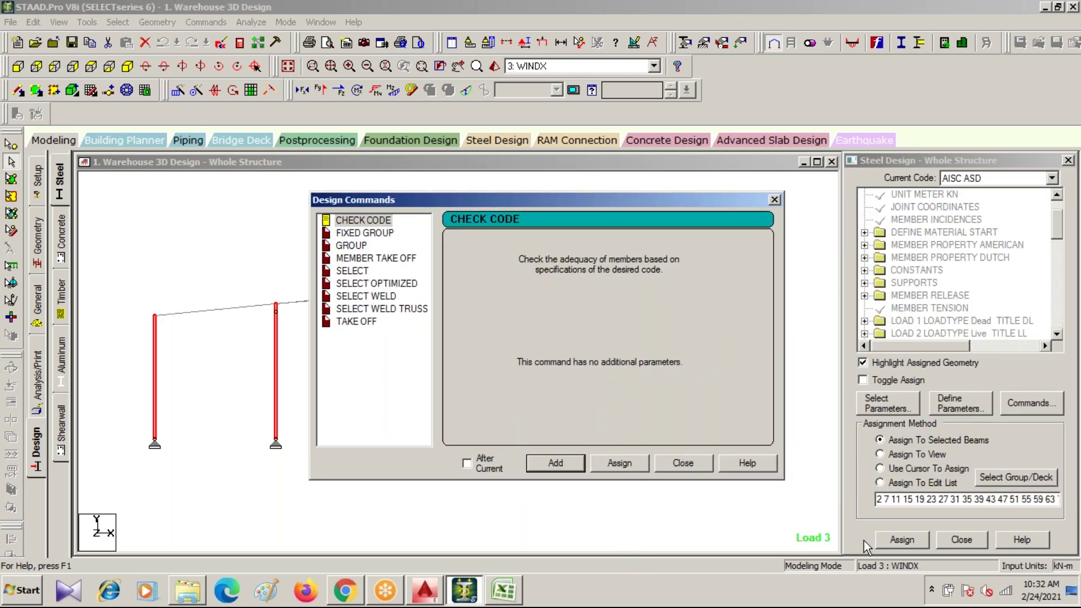
left_click(343, 323)
left_click(569, 464)
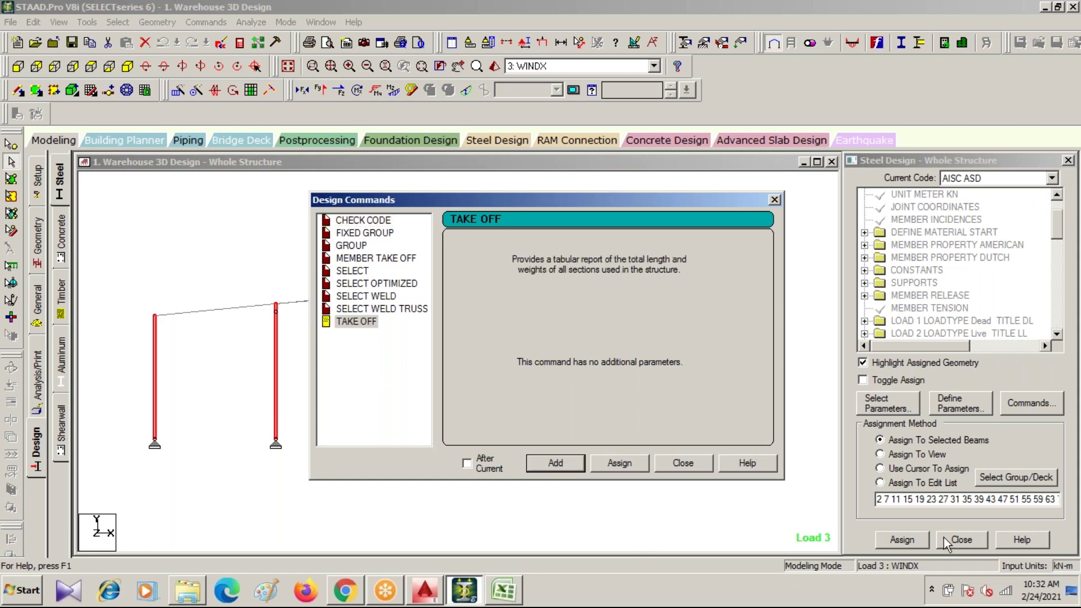
left_click(774, 200)
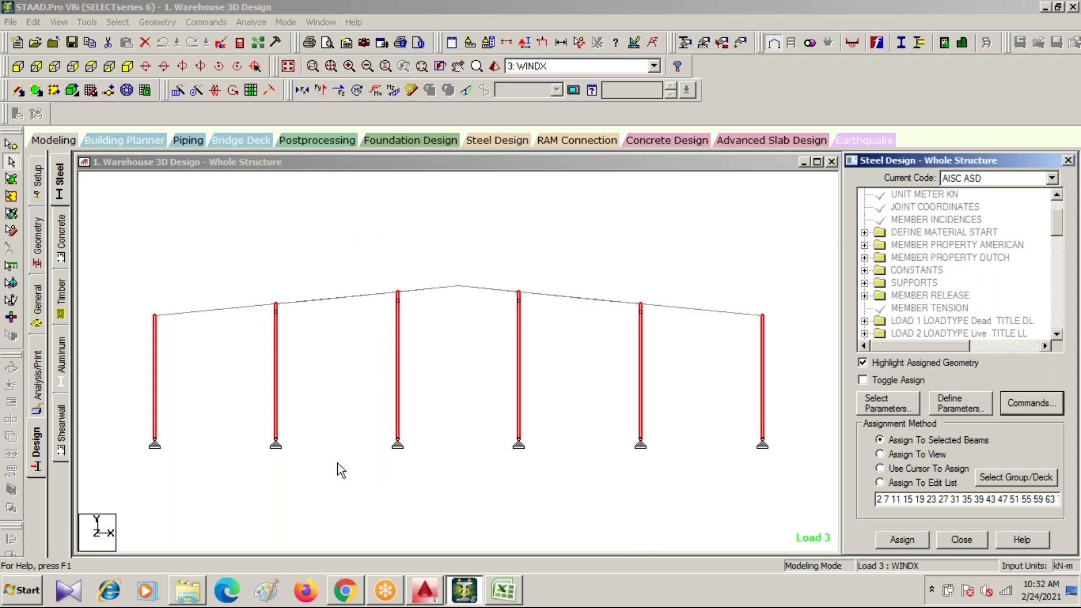
- Clear the column selection and assign the CHECK CODE command to all members in the current view
left_click(360, 484)
left_click_drag(1061, 235, 1057, 337)
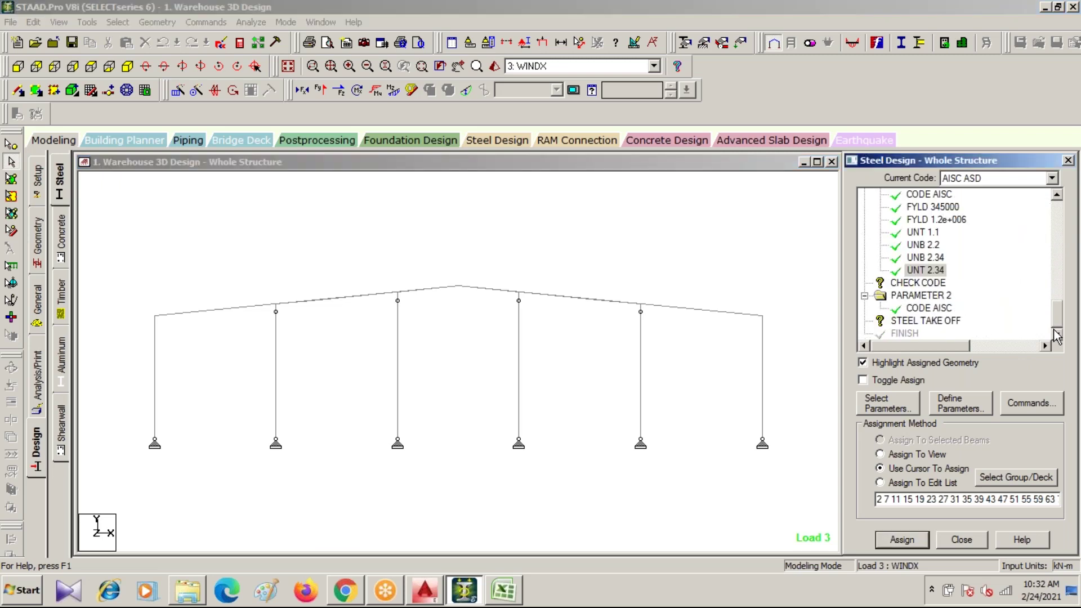
left_click(915, 284)
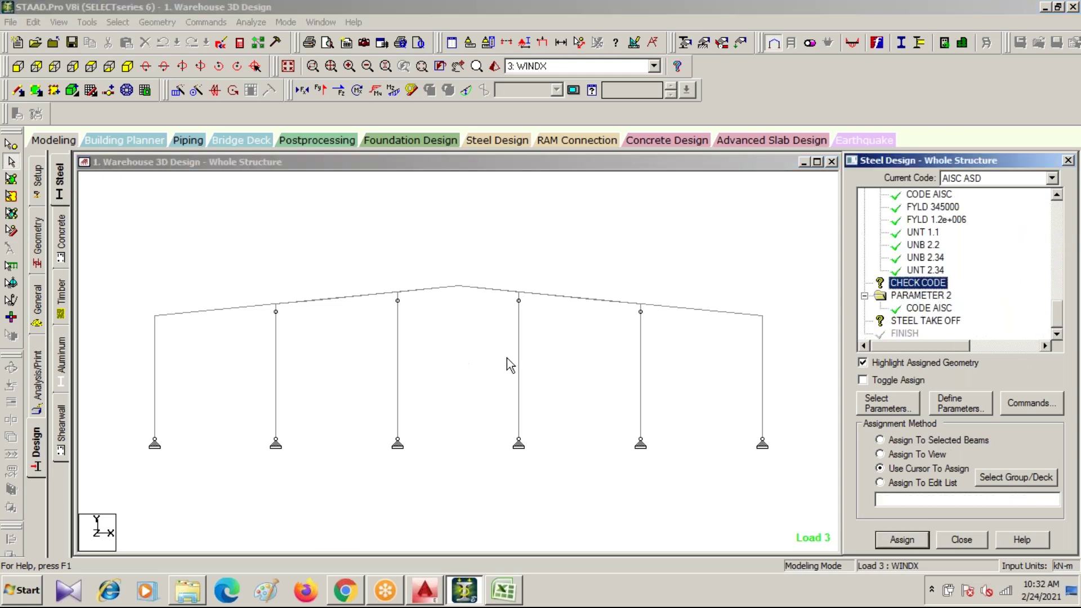
left_click(880, 454)
left_click(907, 540)
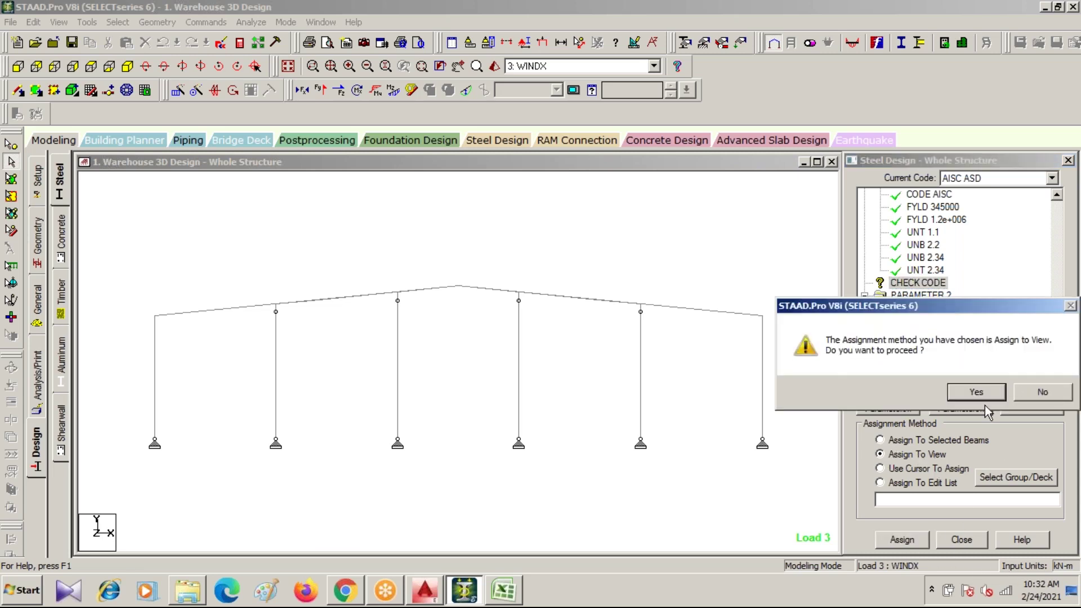
left_click(977, 393)
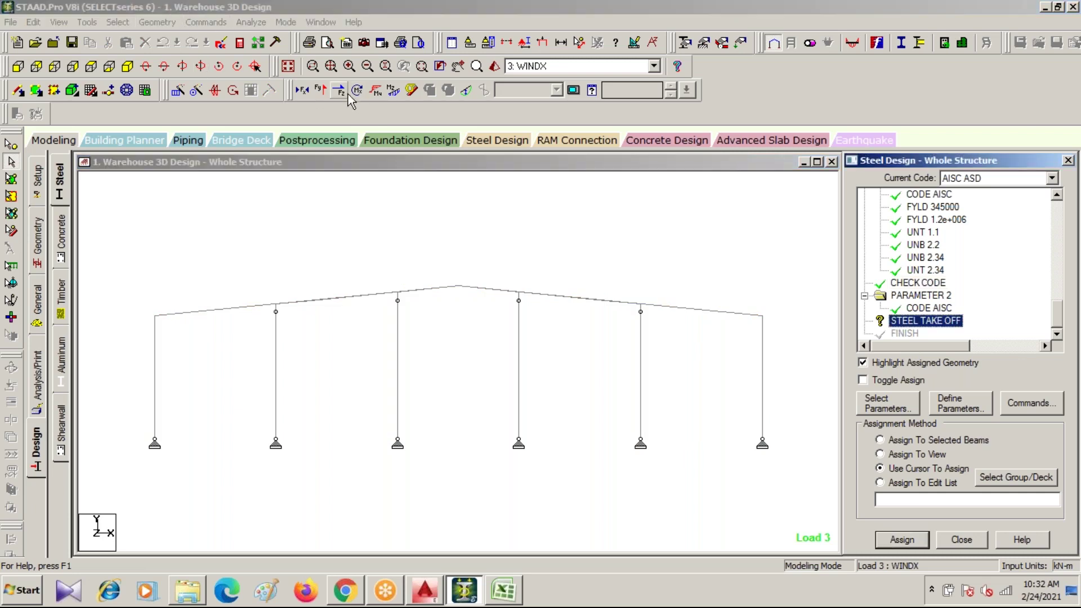
- Display the whole structure and assign the STEEL TAKE OFF command to the view
left_click(288, 67)
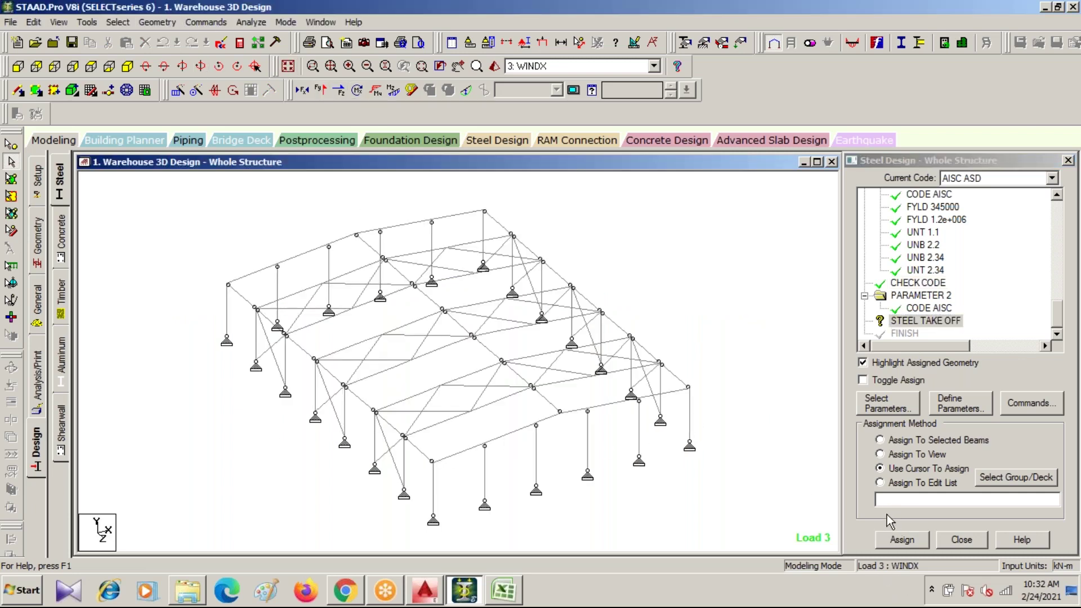
left_click(880, 454)
left_click(902, 540)
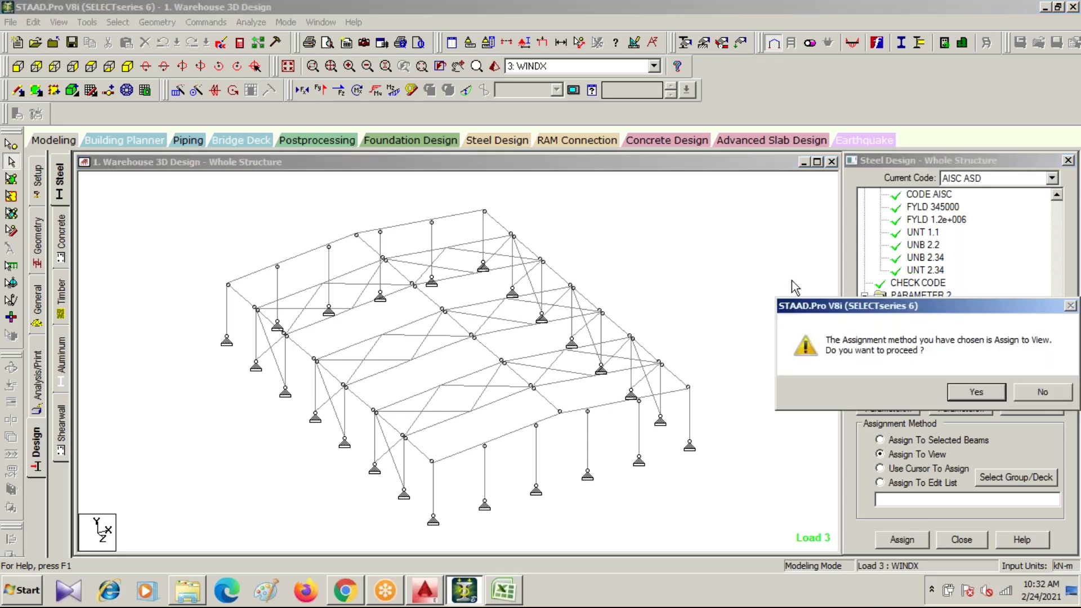
left_click(981, 391)
left_click(739, 331)
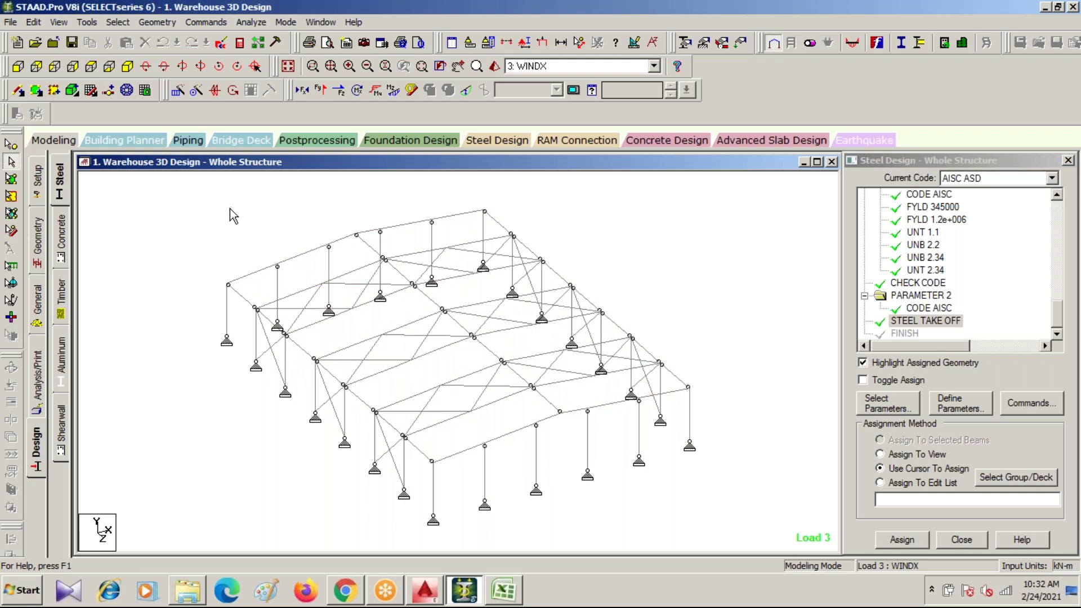
- Run the analysis and design of the warehouse and continue to post-processing mode
left_click(251, 22)
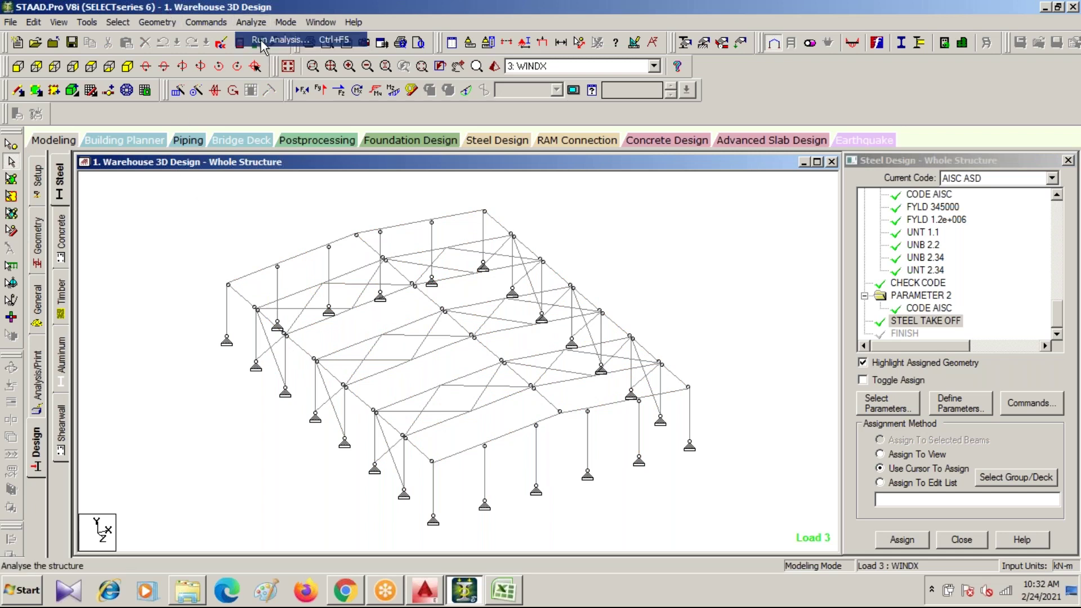
left_click(276, 39)
left_click(441, 330)
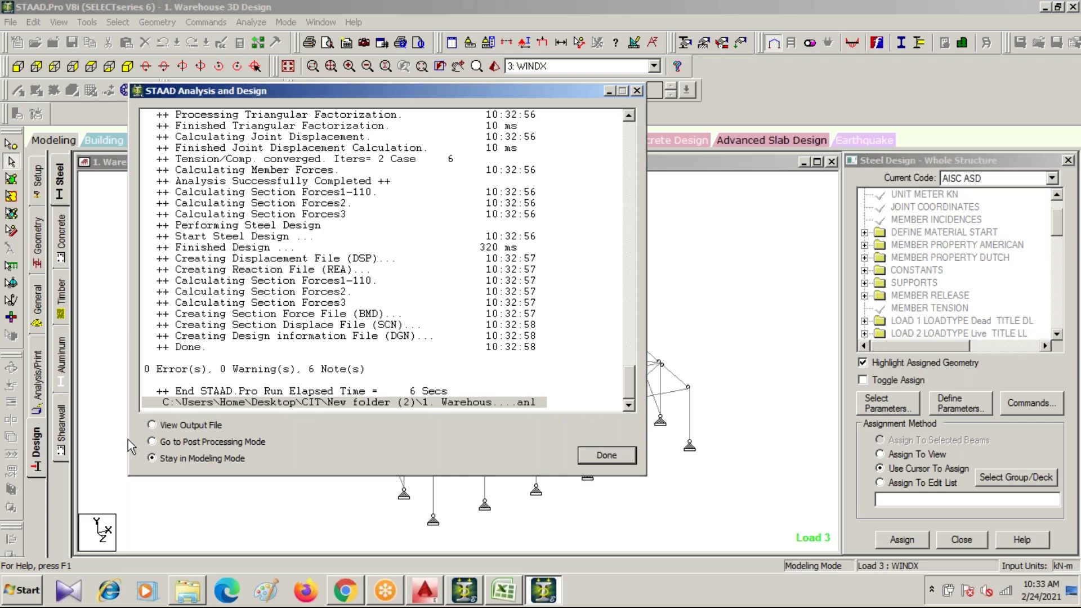
left_click(151, 441)
left_click(606, 455)
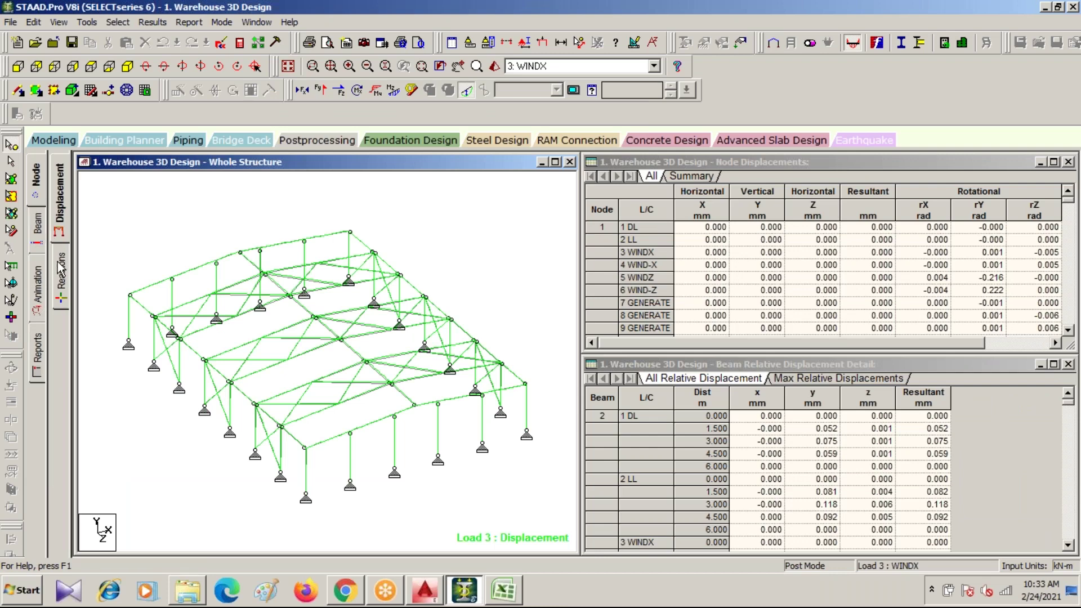
- Start an animation of the whole structure's displacement
left_click(37, 287)
left_click(386, 143)
left_click(620, 521)
left_click(495, 521)
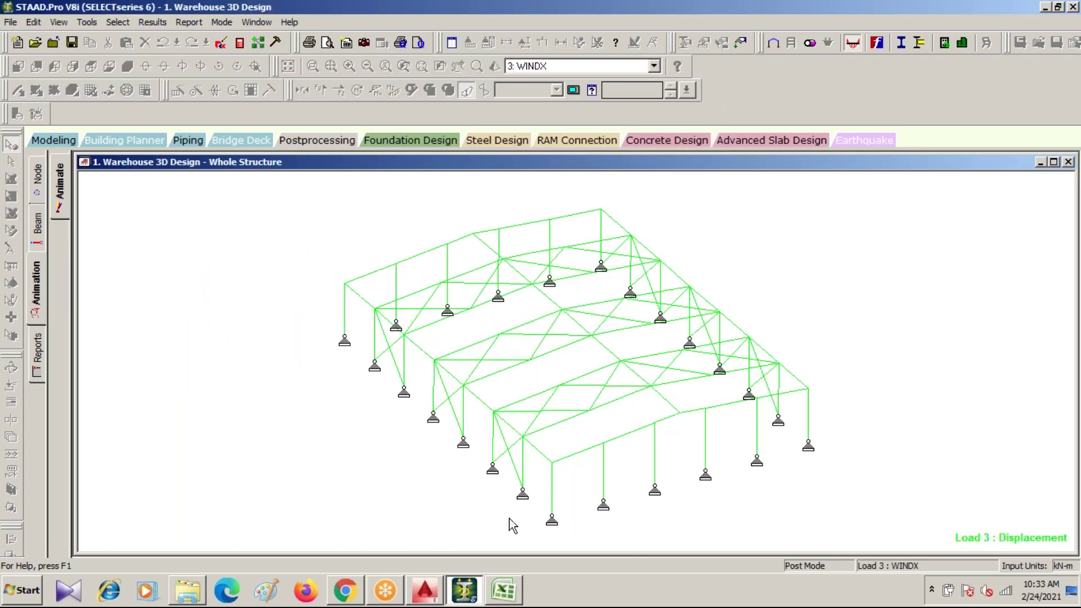
- View the structure's displacement animation under the WINDX, WIND-X, WINDZ and WIND-Z load cases in turn
left_click(654, 65)
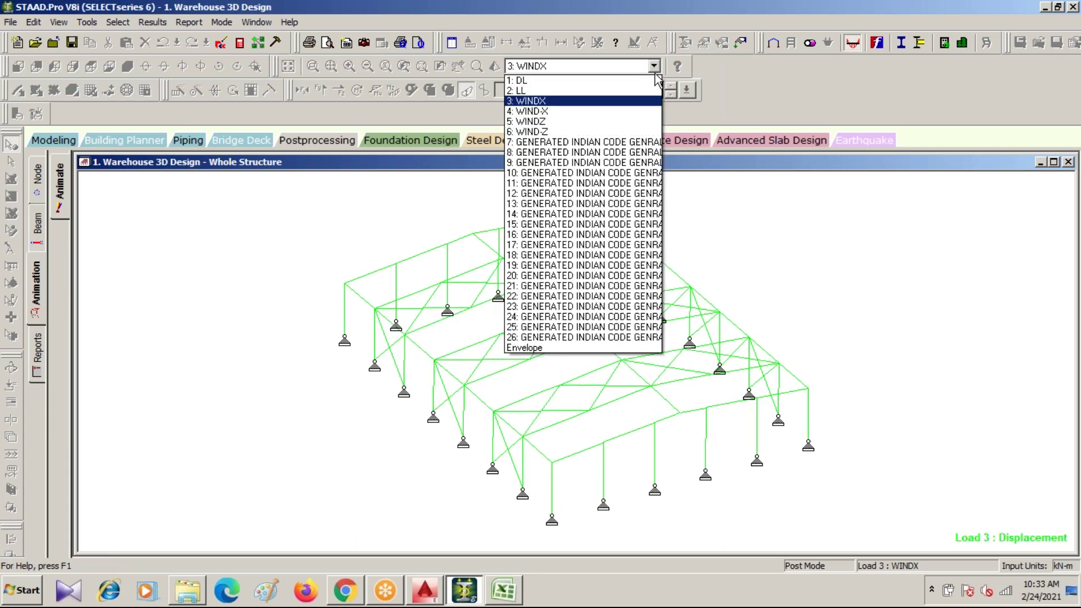
left_click(593, 98)
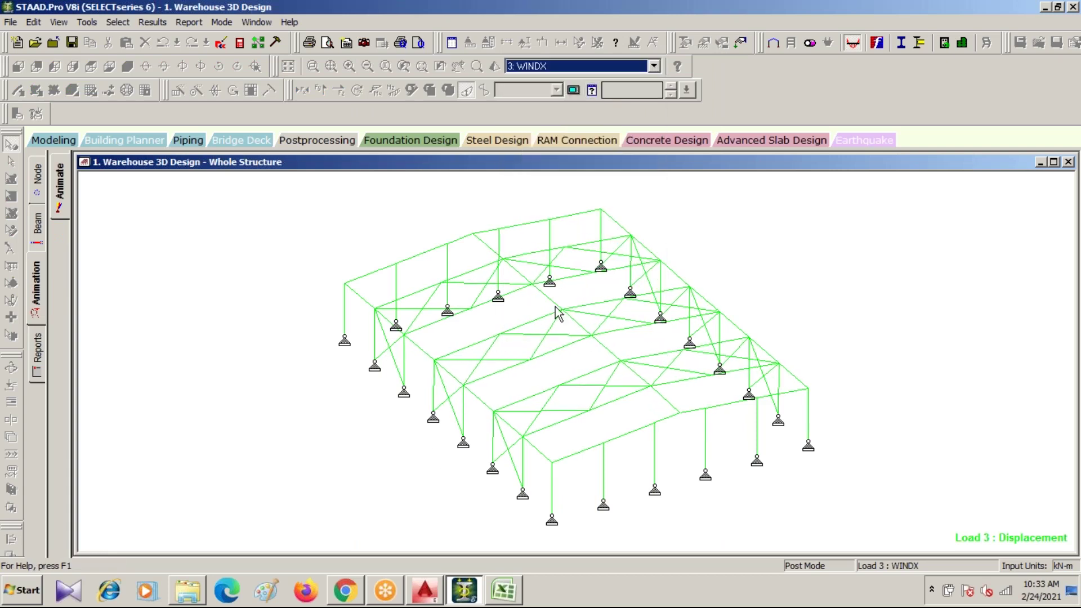
left_click(645, 64)
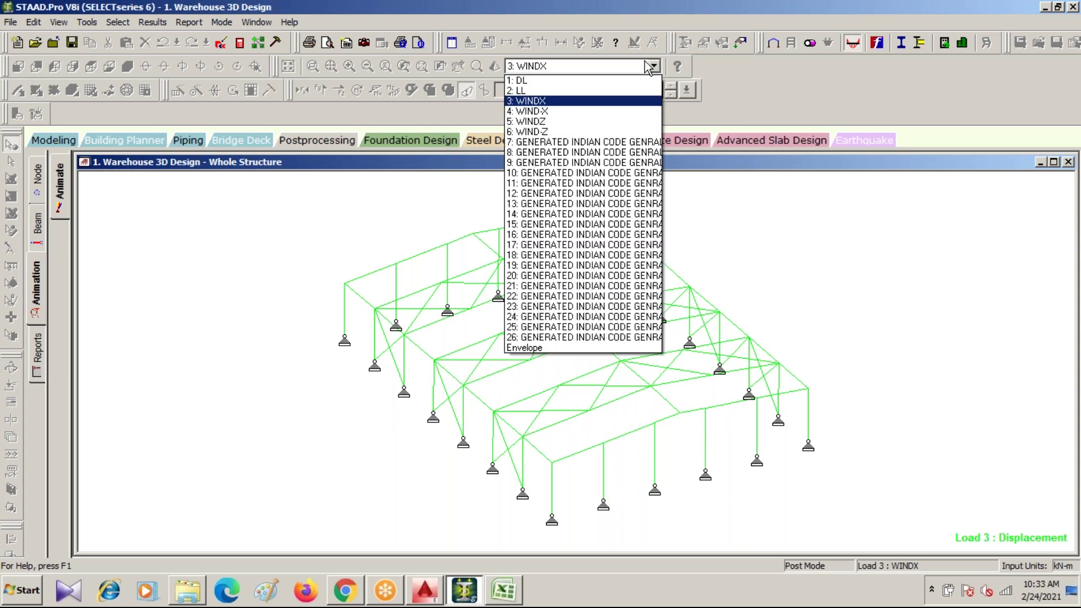
left_click(594, 112)
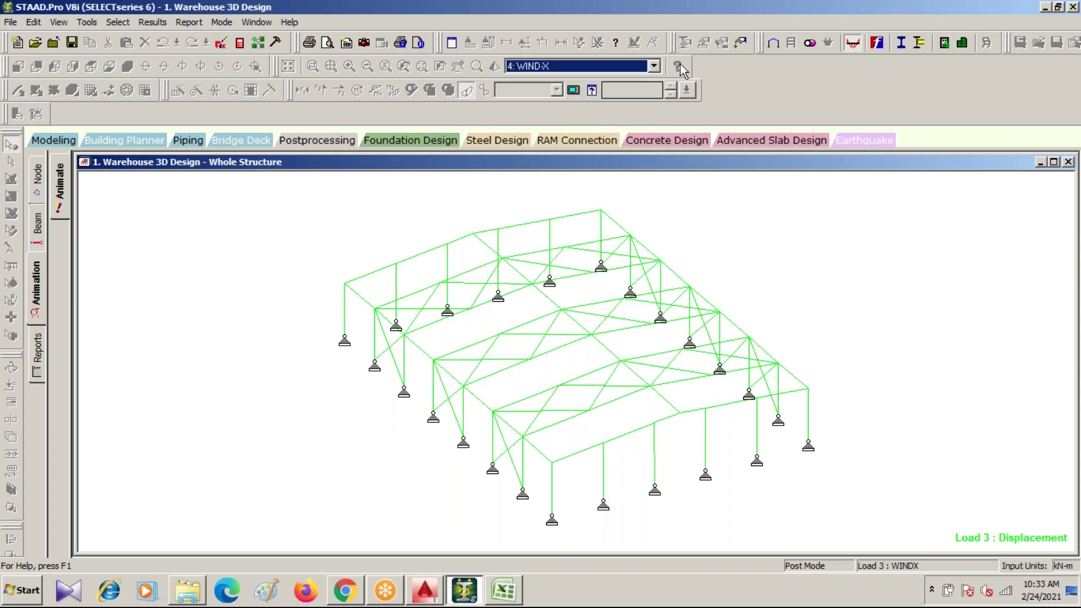
left_click(654, 66)
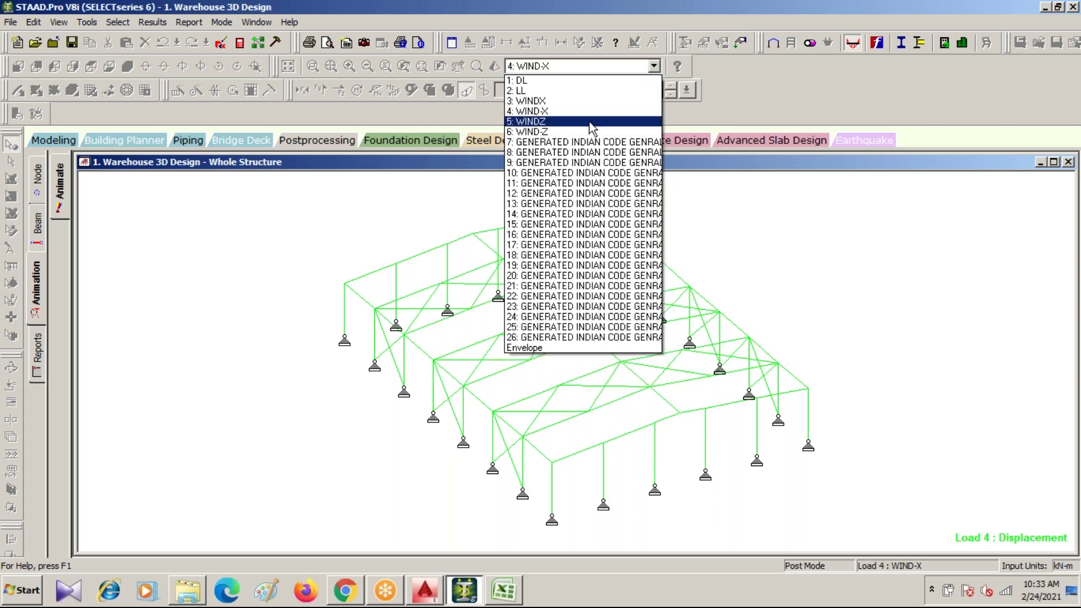
left_click(591, 112)
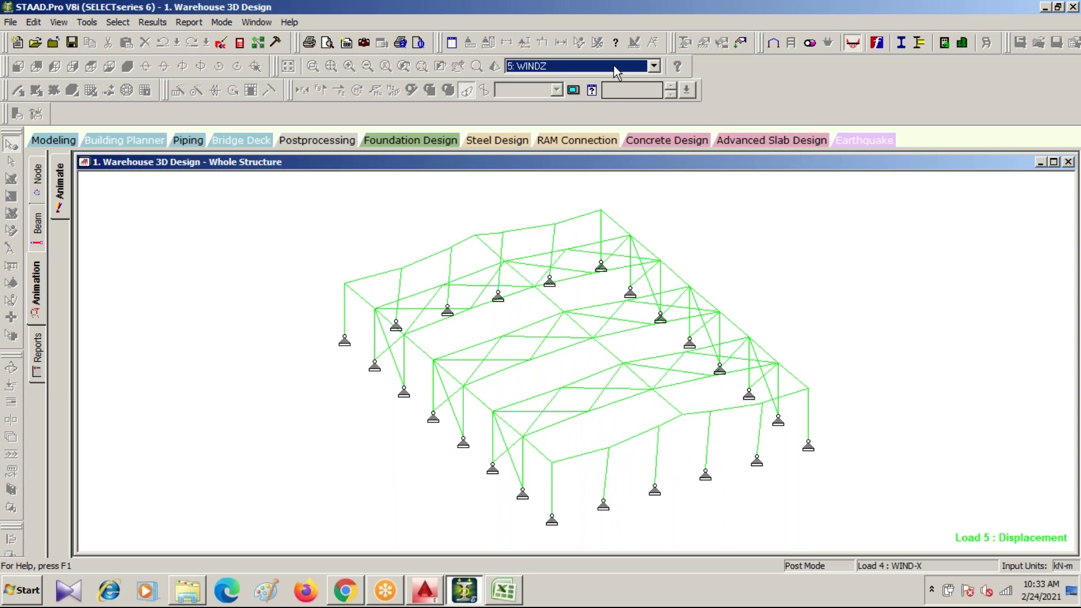
left_click(645, 68)
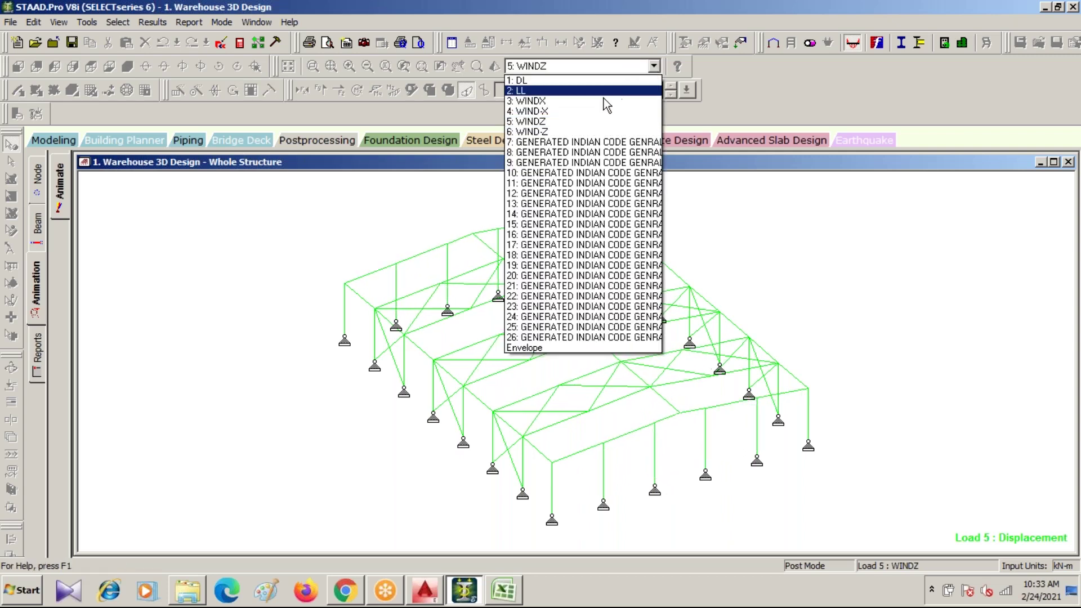
left_click(590, 133)
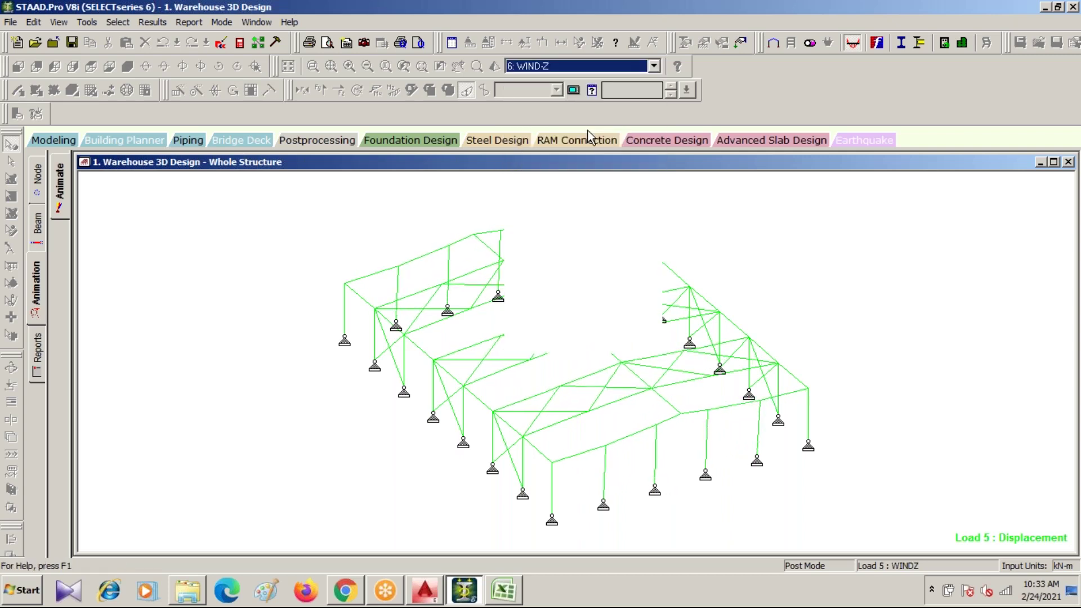
- View the structure's displacement animation under load case 1: DL and then under 2: LL
left_click(654, 66)
left_click(566, 80)
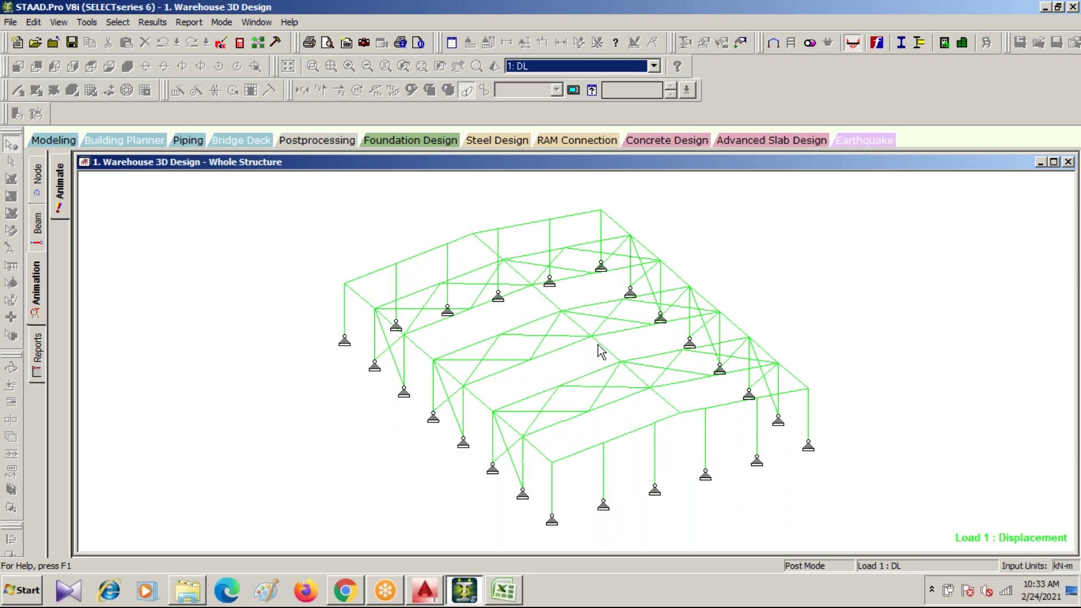
left_click(653, 67)
left_click(566, 91)
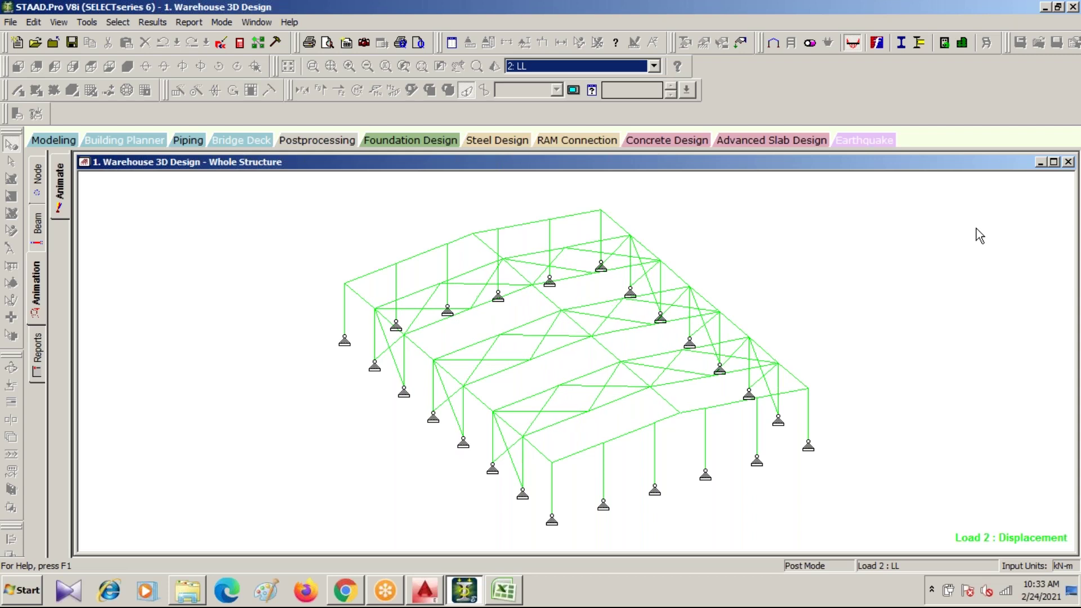
left_click(653, 66)
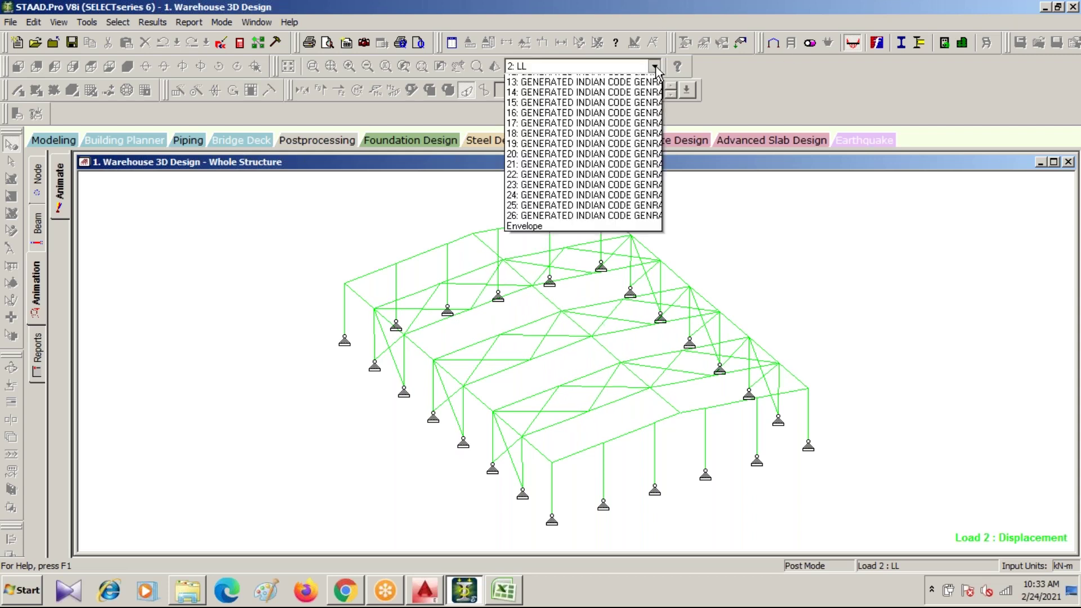
left_click(304, 235)
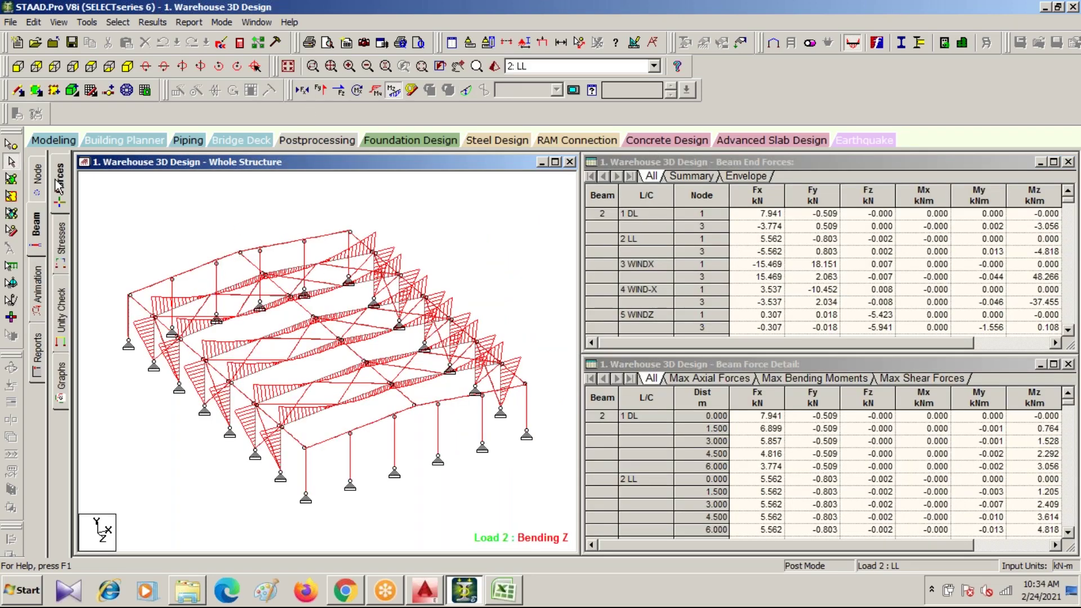
- In the beam force results, isolate the rear gable frame from the plan view and show it in isometric view
left_click(91, 66)
left_click_drag(213, 209, 454, 222)
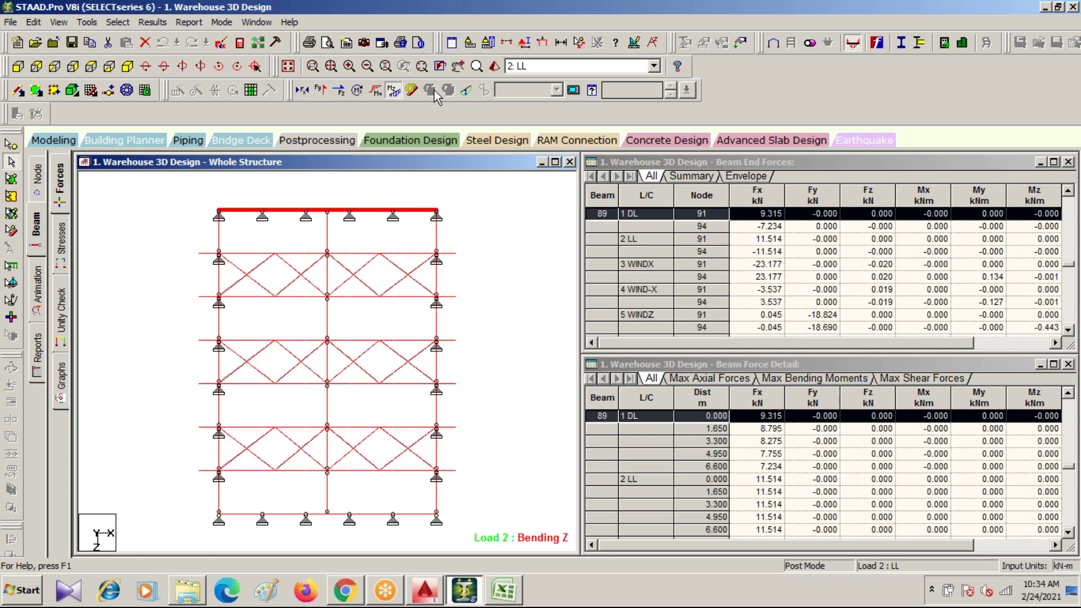
left_click(58, 22)
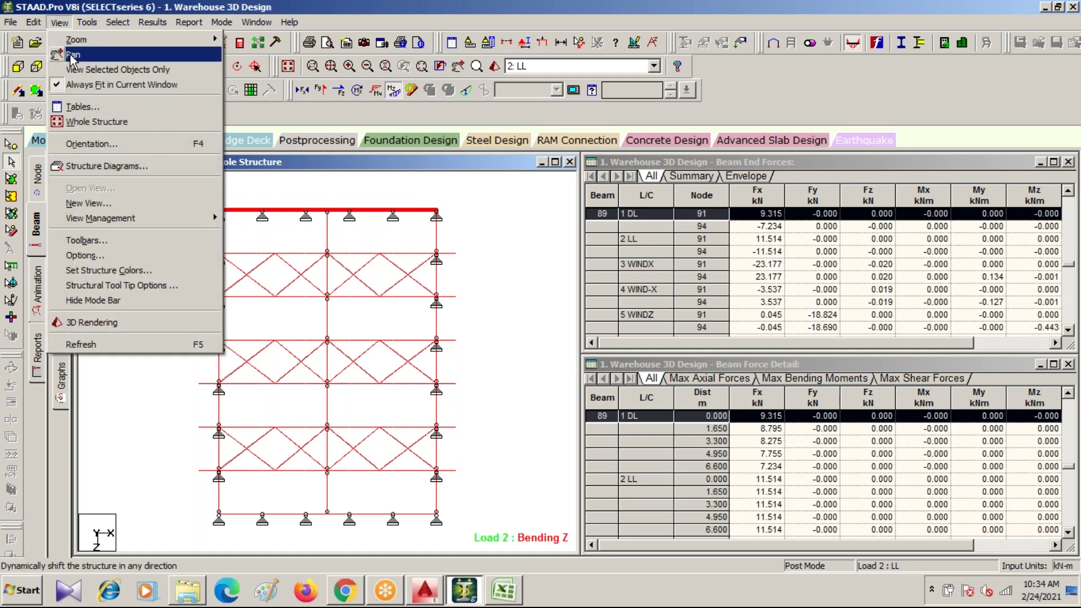
left_click(103, 70)
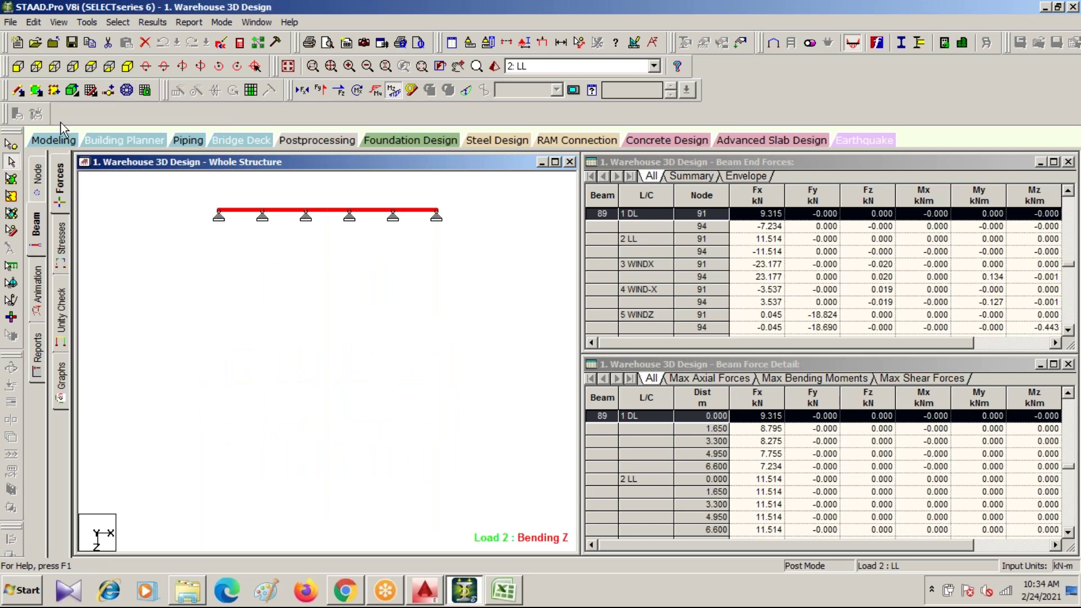
left_click(126, 66)
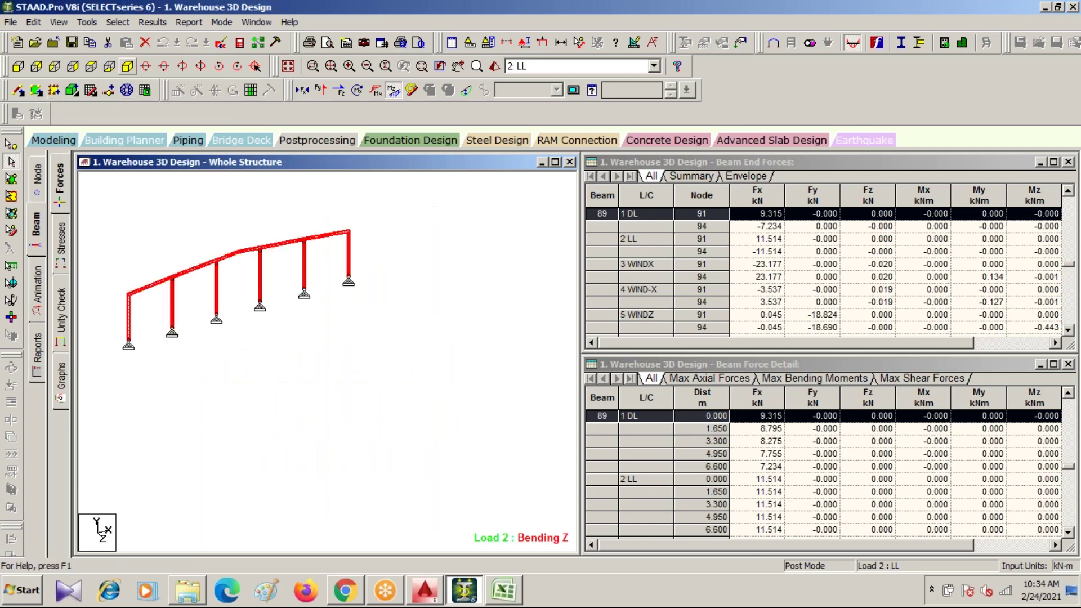
left_click(323, 377)
- Query the gable frame's first rafter segment and examine its steel design, design property and deflection results
double_click(155, 292)
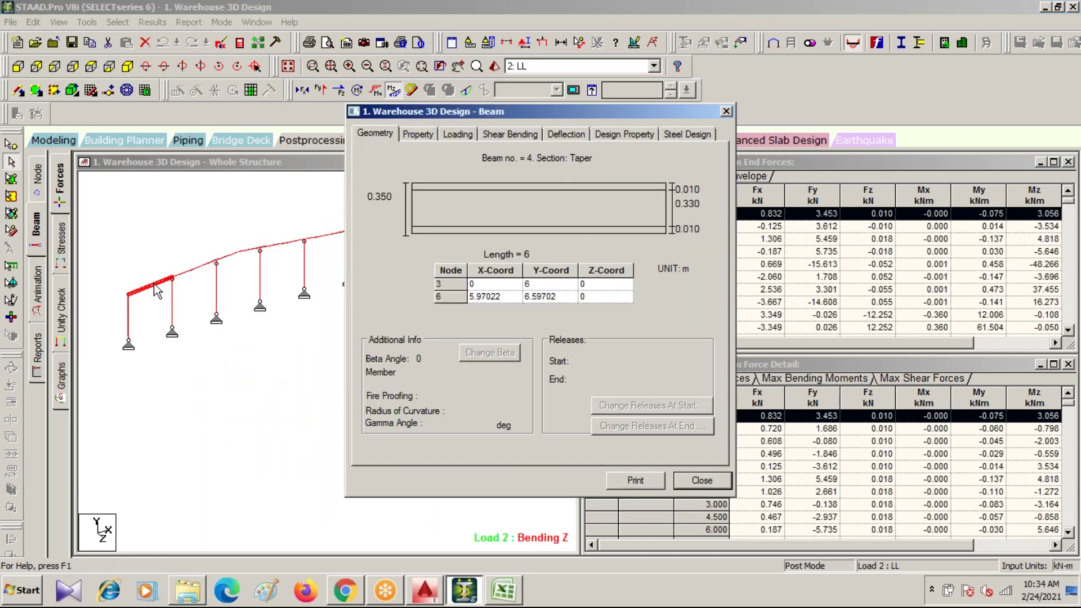
left_click(682, 138)
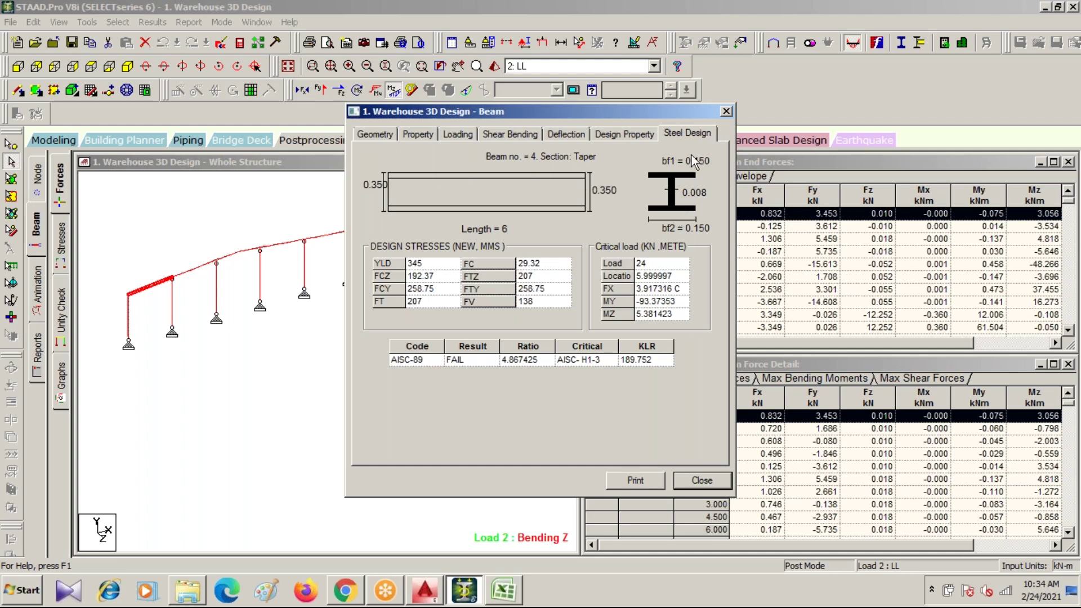
left_click(616, 138)
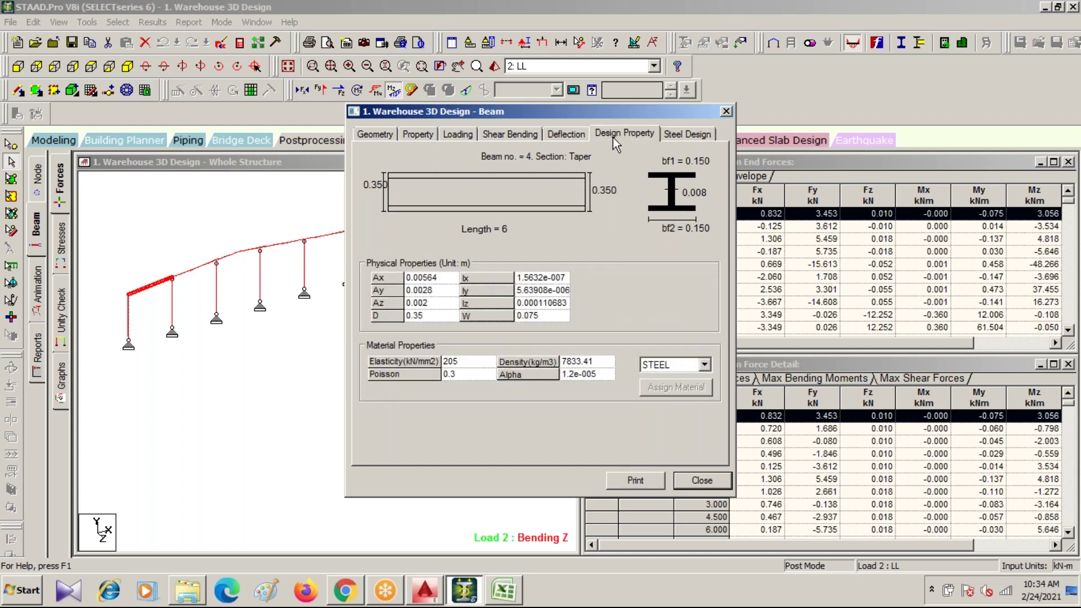
left_click(563, 137)
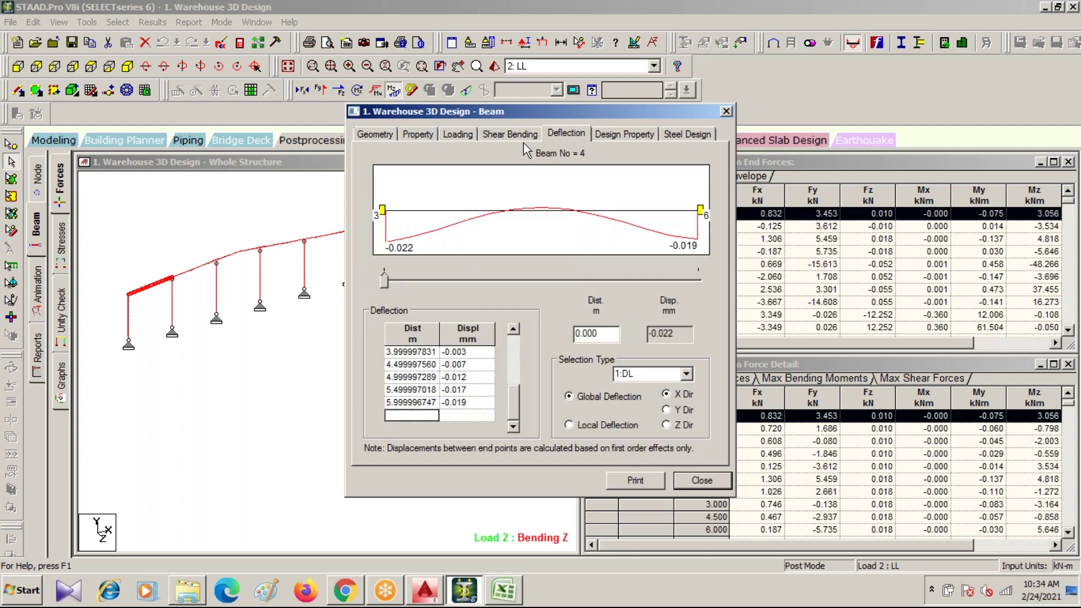
- Examine the rafter's Bending-Z diagram for load case 1: DL at 0.618 m along its length and close the beam details
left_click(503, 137)
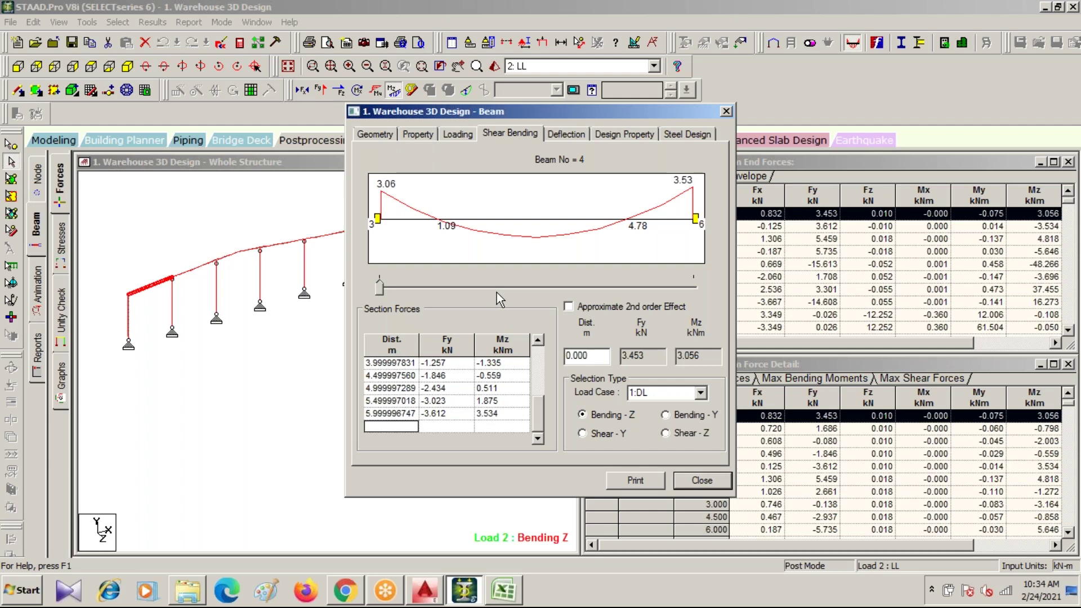
left_click(382, 290)
left_click_drag(400, 289, 417, 290)
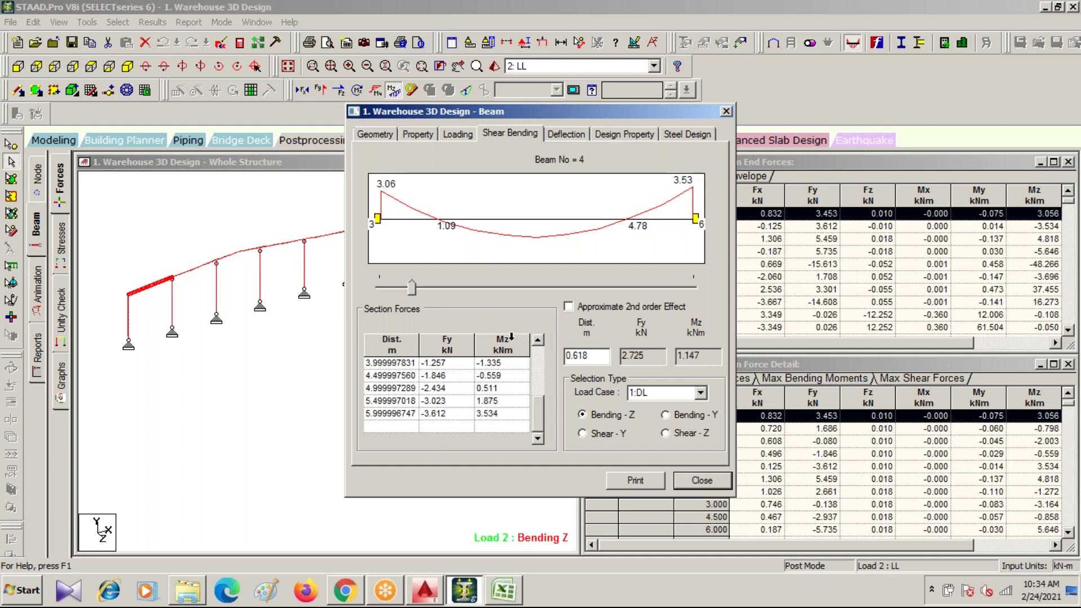
left_click(726, 112)
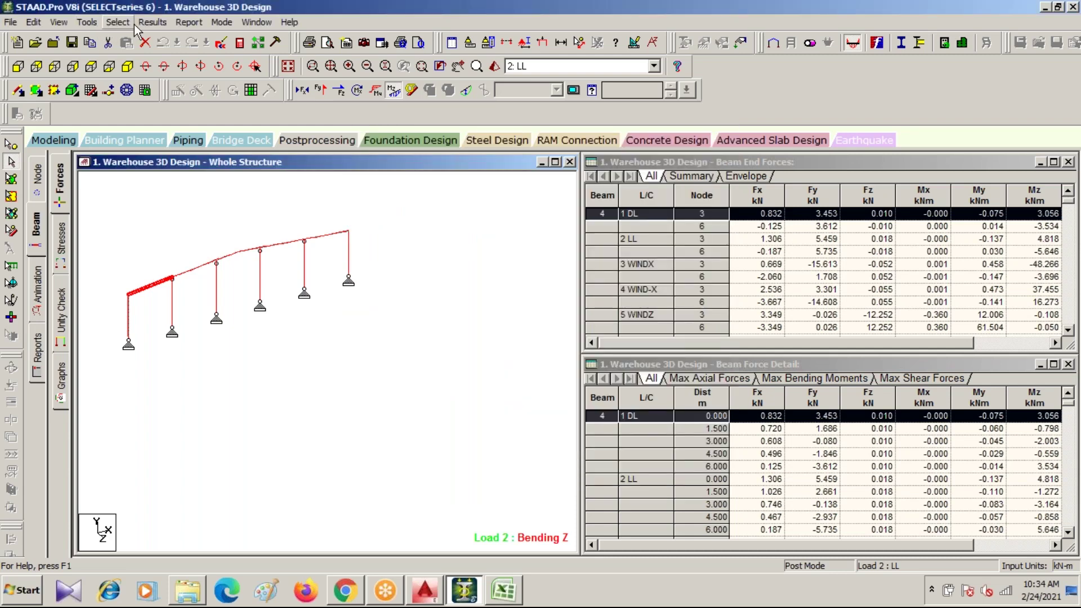
left_click(151, 25)
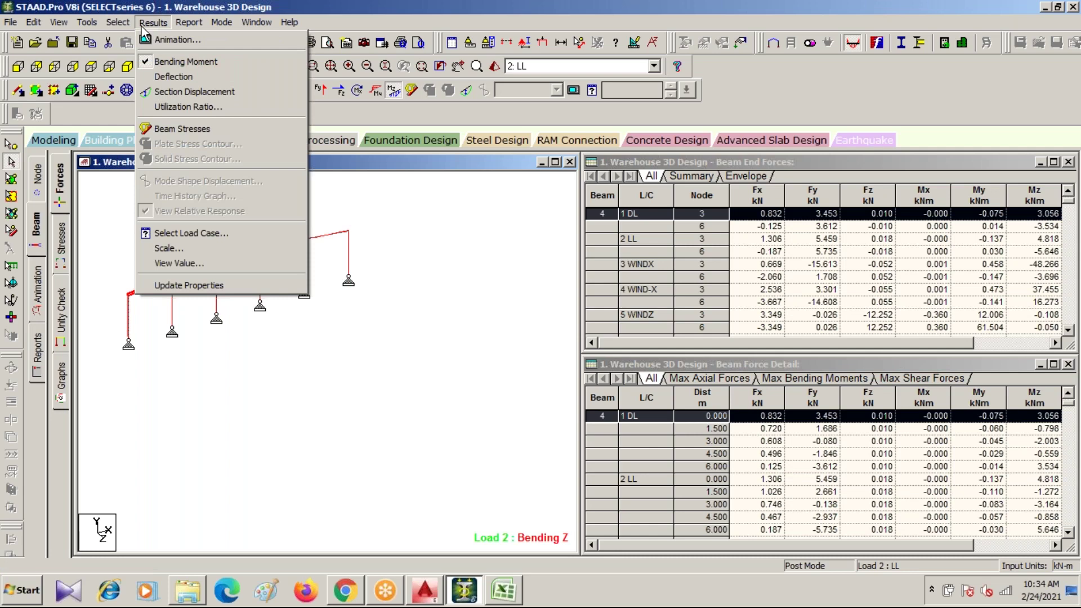
left_click(89, 22)
left_click(89, 22)
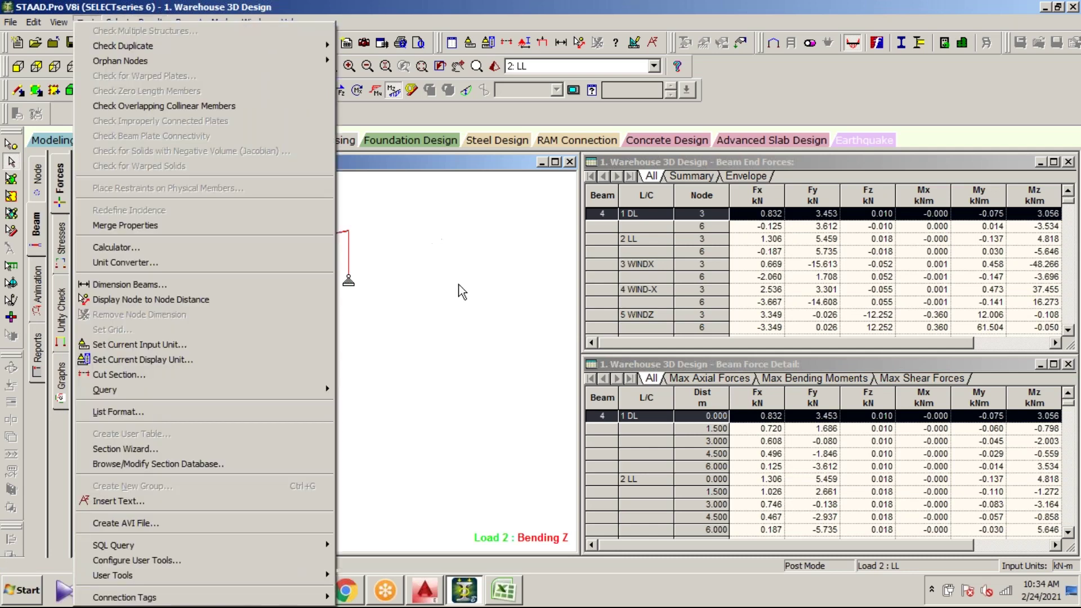
- Examine the View Value annotation options for beam results, covering bending, shear, axial, displacement and combined stress
left_click(420, 302)
left_click(160, 22)
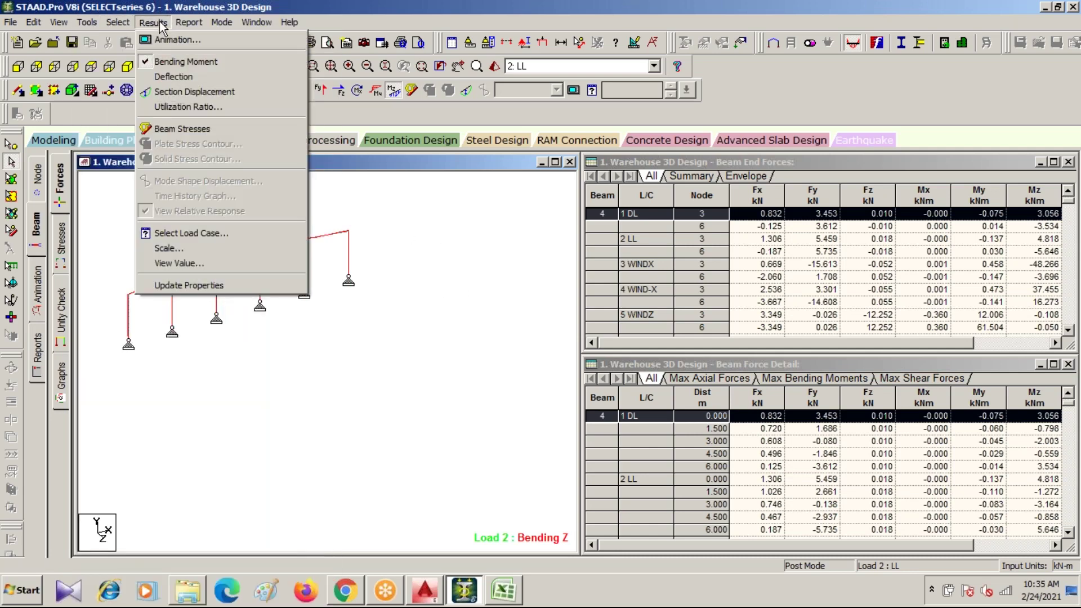
left_click(194, 265)
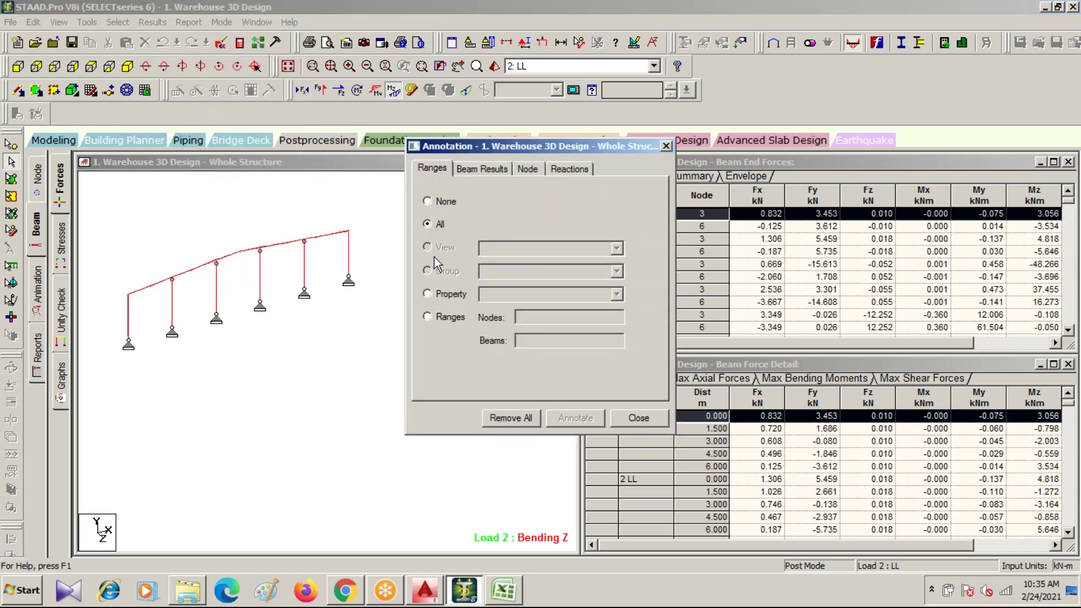
left_click(482, 169)
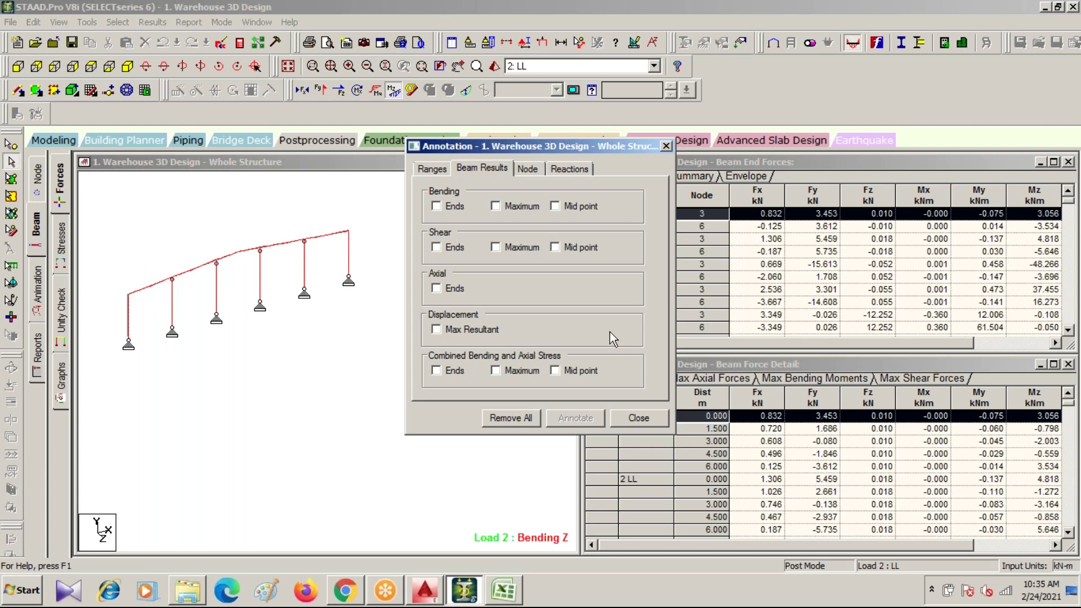
left_click(666, 147)
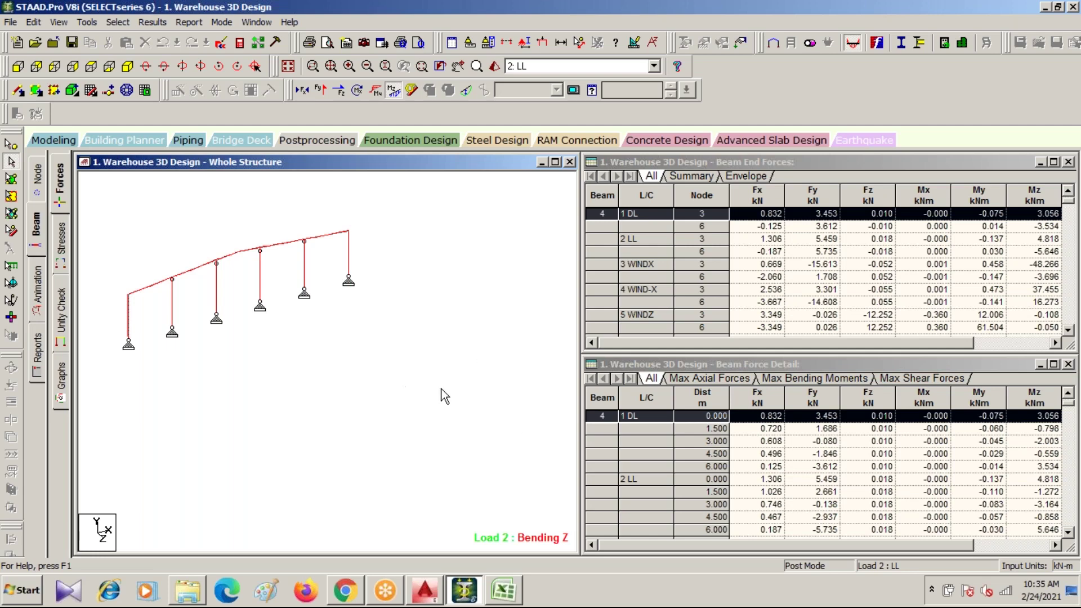
- Display the beam stresses and view the 3D stress contour and section stress of beam 4, closing the section plane settings
left_click(61, 250)
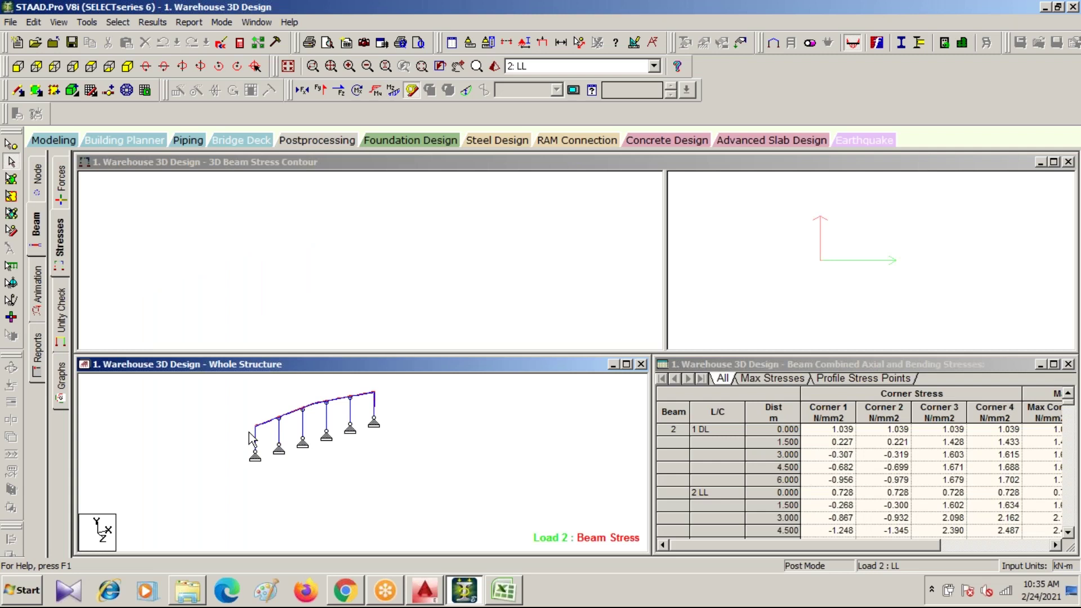
left_click(265, 422)
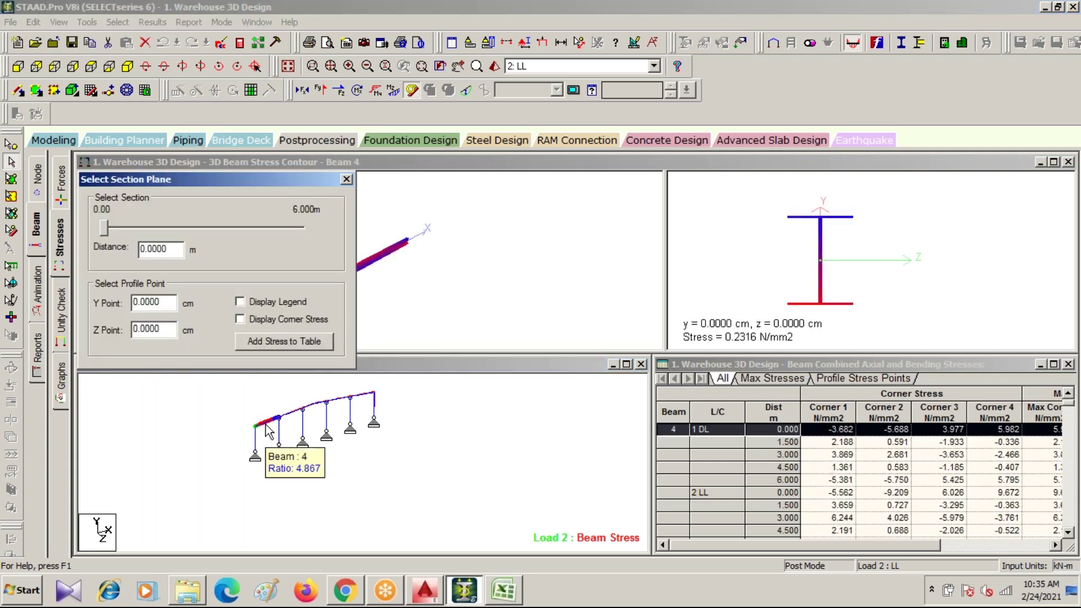
left_click_drag(283, 173, 321, 177)
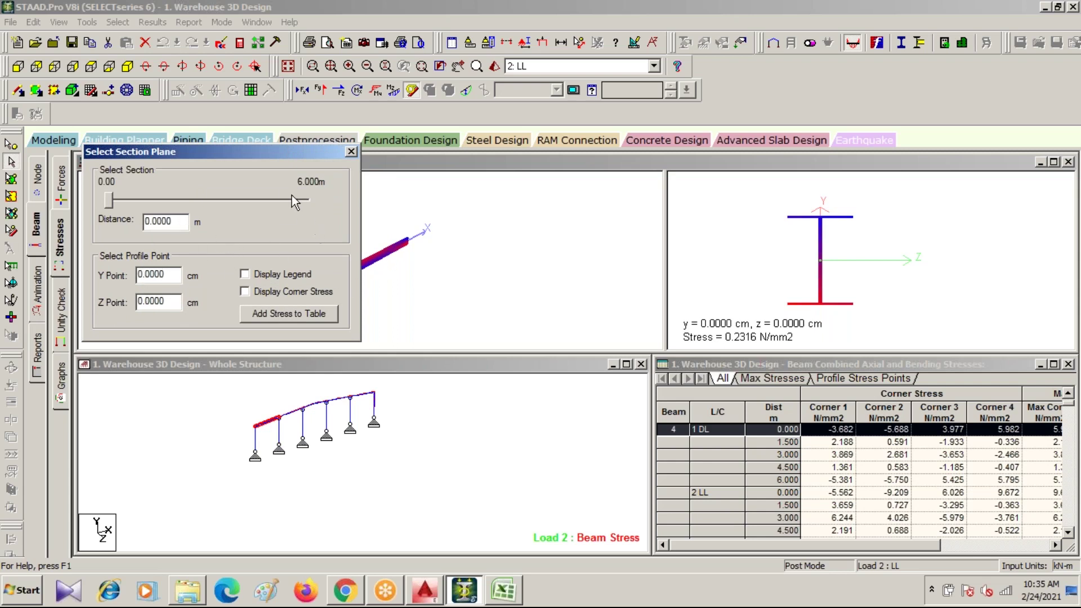
left_click(349, 152)
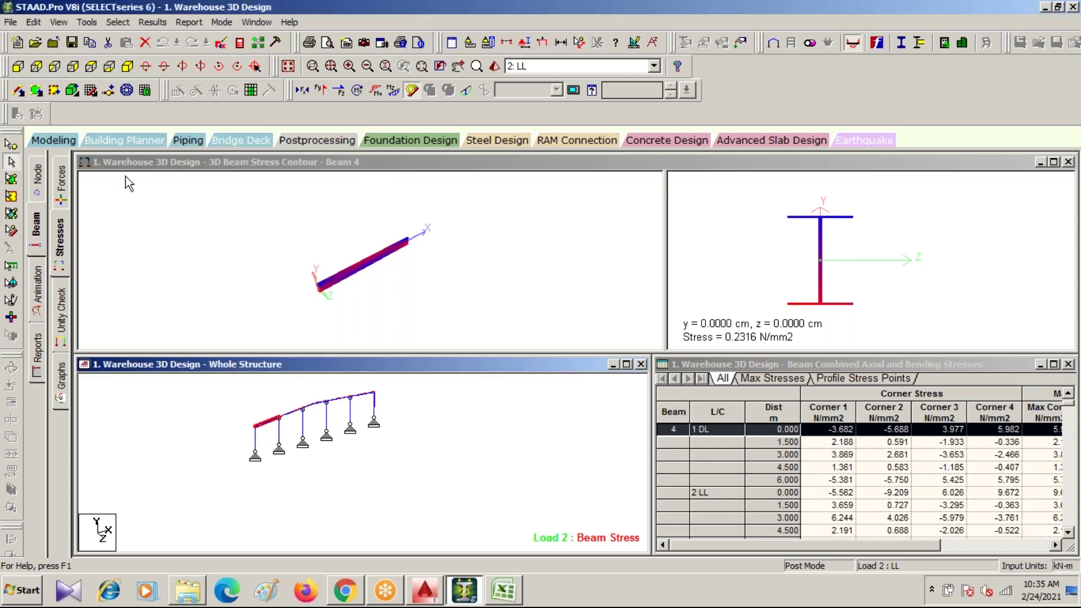
- Return from the beam results to modeling mode, clear the beam selection and display the whole warehouse structure
left_click(60, 188)
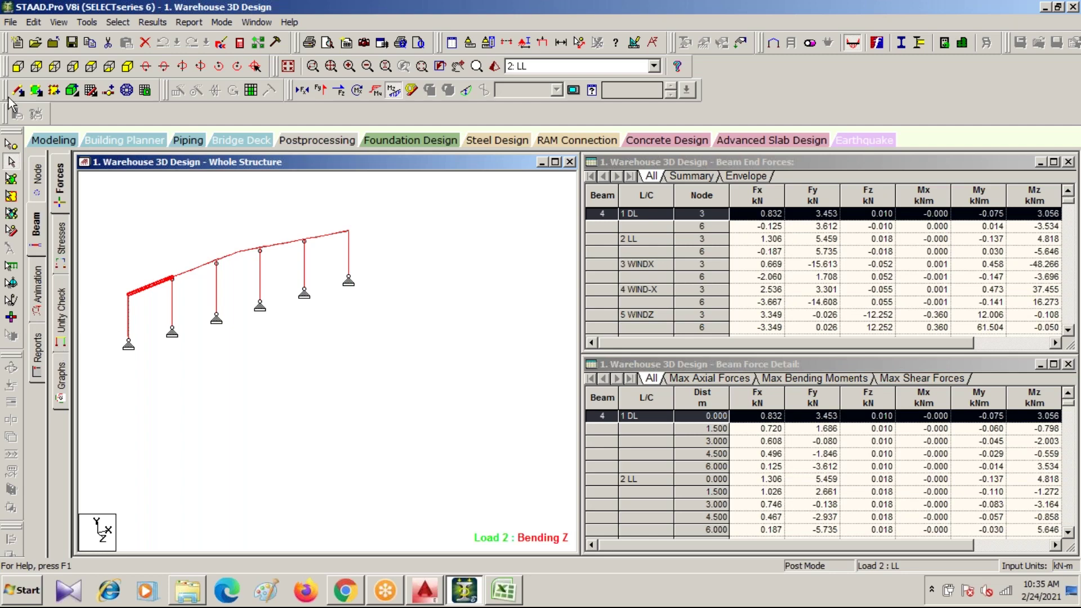
left_click(59, 138)
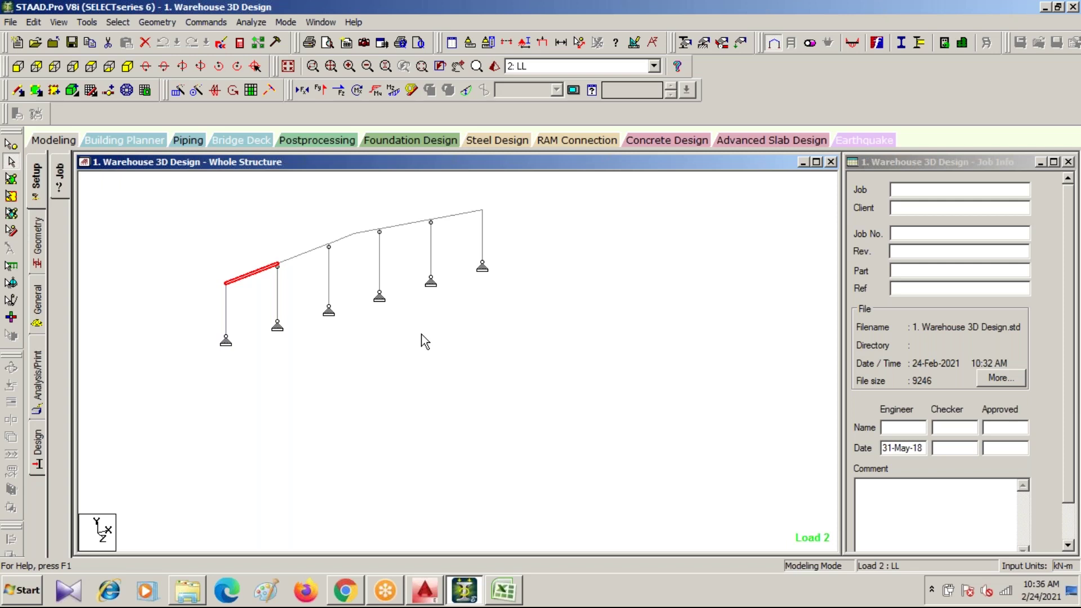
left_click(420, 398)
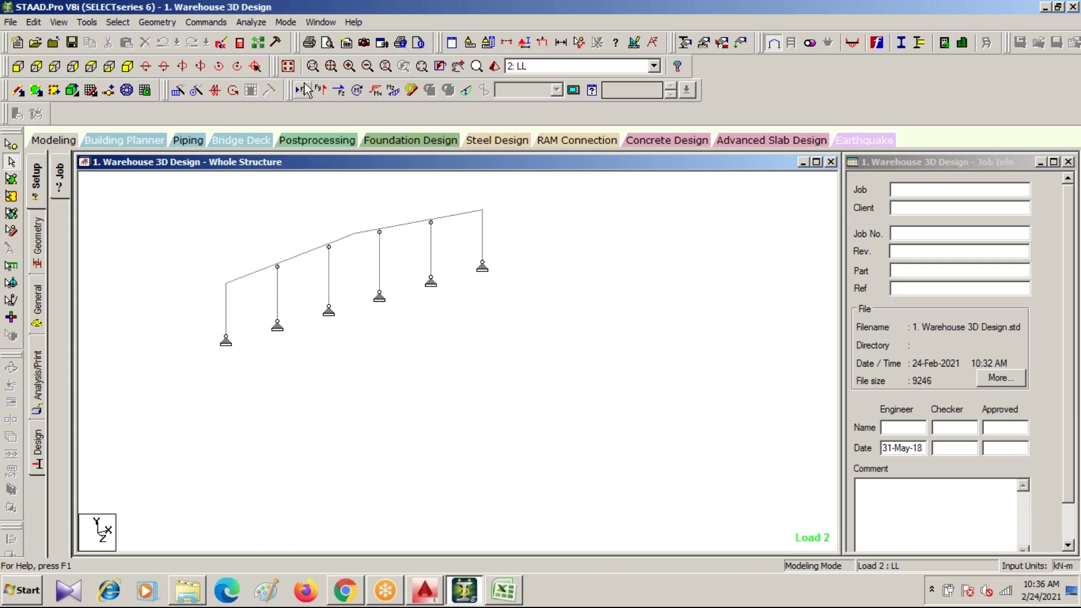
left_click(287, 66)
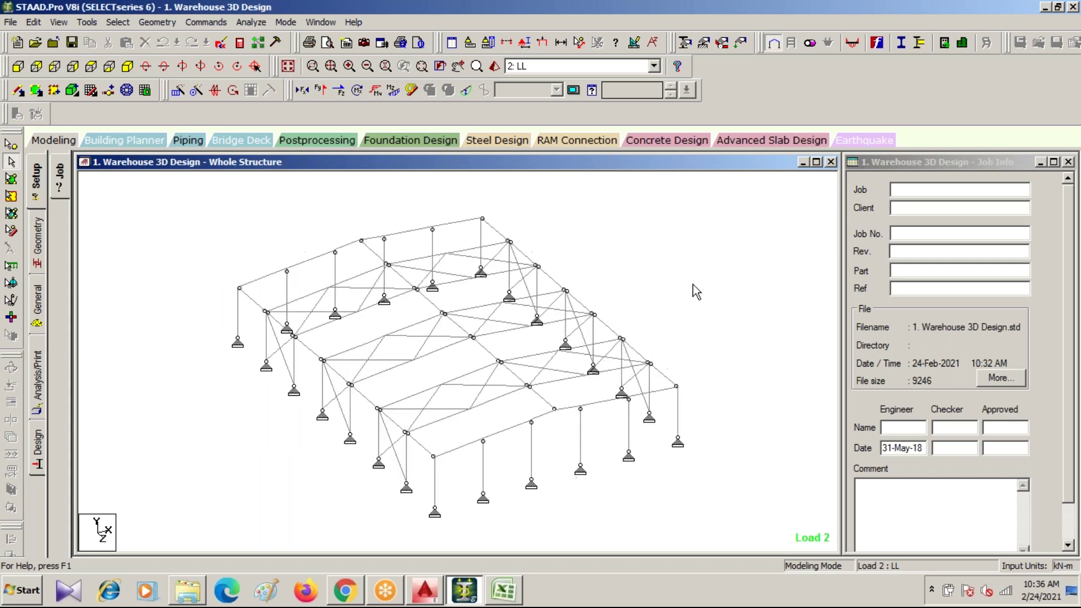
scroll(692, 326, "down", 2)
middle_click_drag(688, 355, 574, 304)
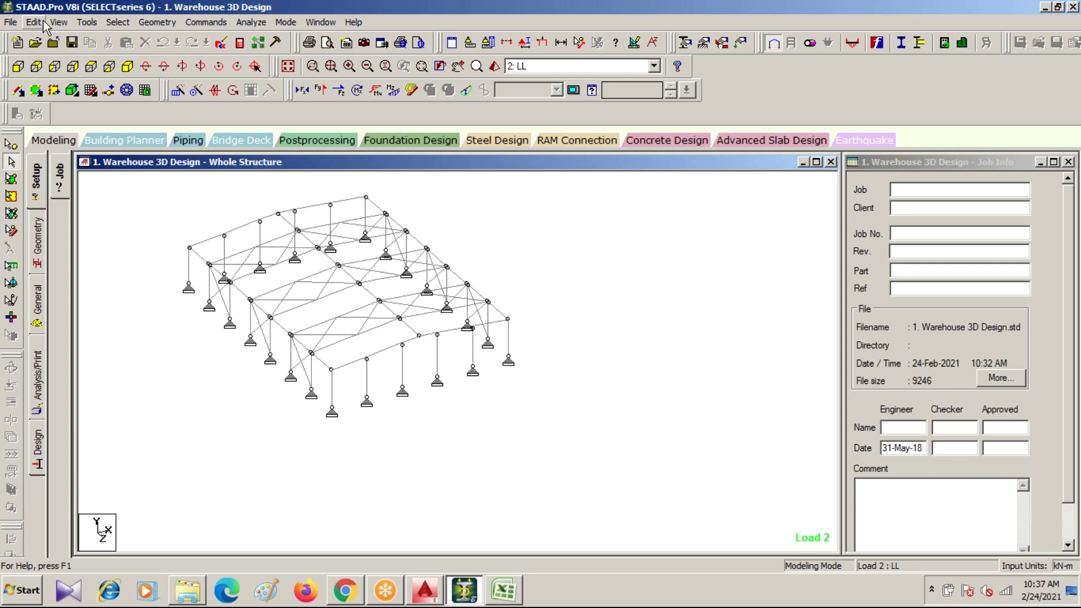
- Create a new Space model named Structure1 in meters and kilonewtons, overwriting the existing file, with Add Beam as start option and the snap grid closed
left_click(11, 22)
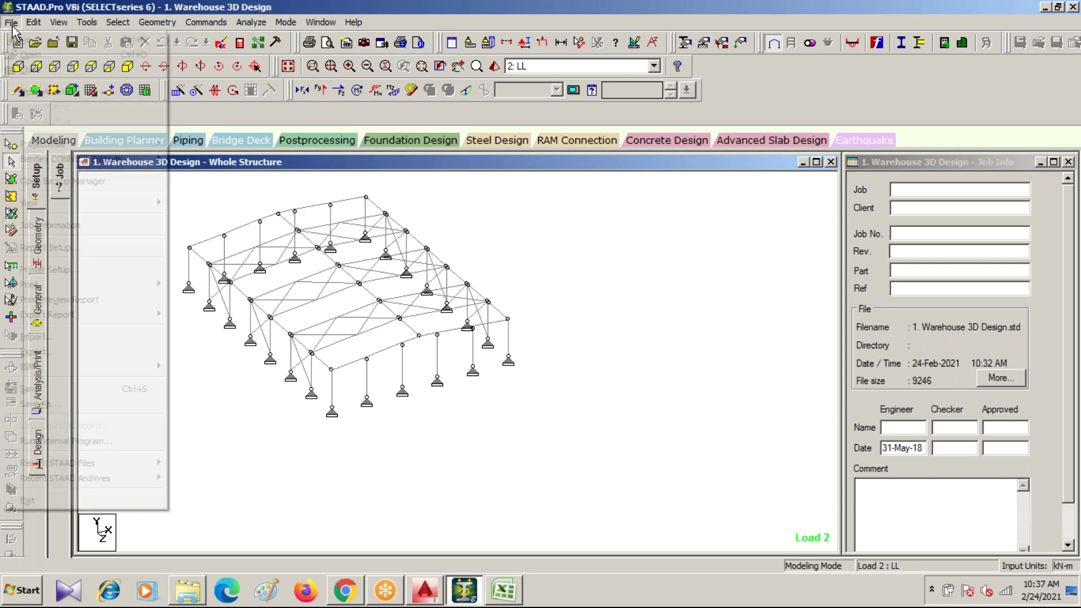
left_click(28, 41)
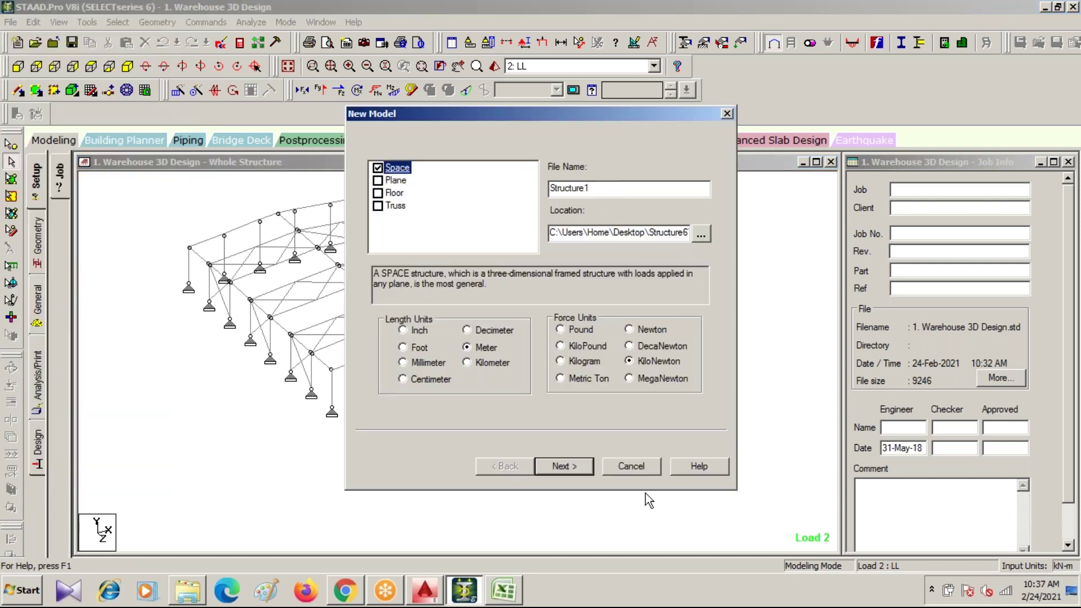
left_click(563, 468)
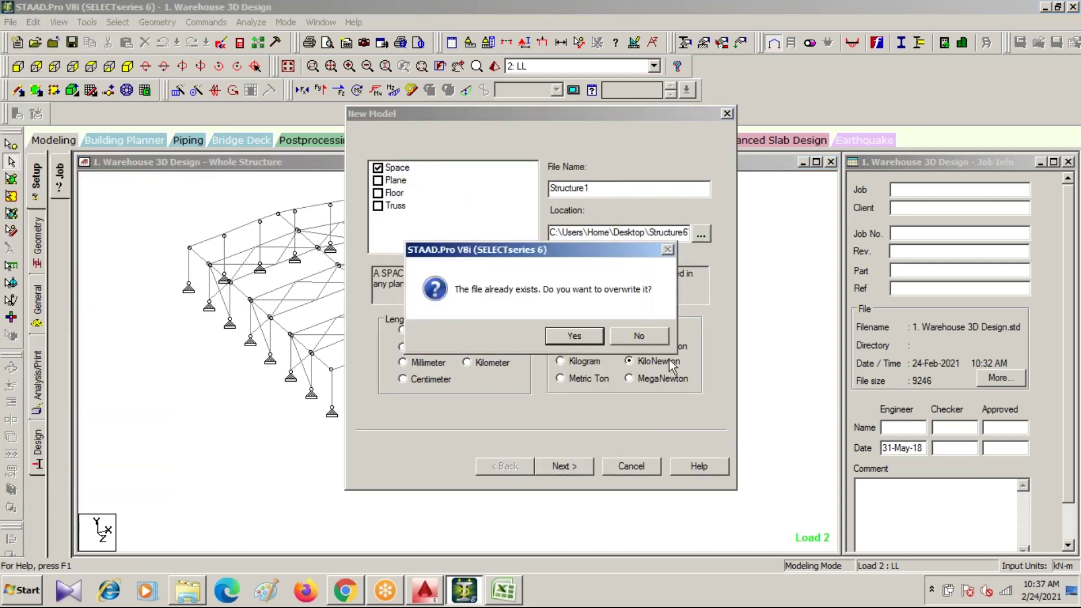
left_click(575, 336)
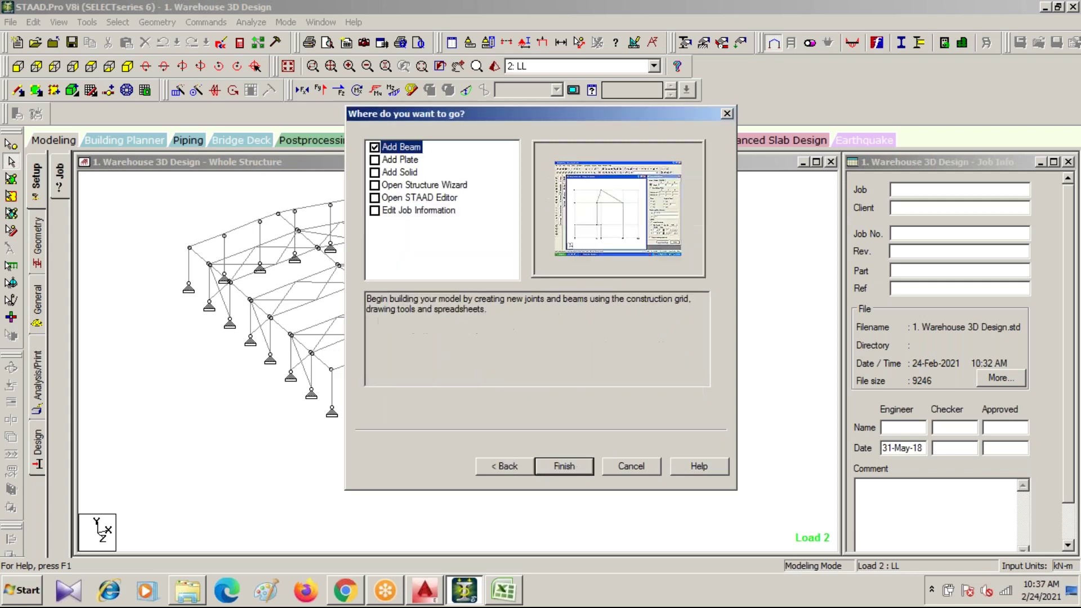
left_click(565, 466)
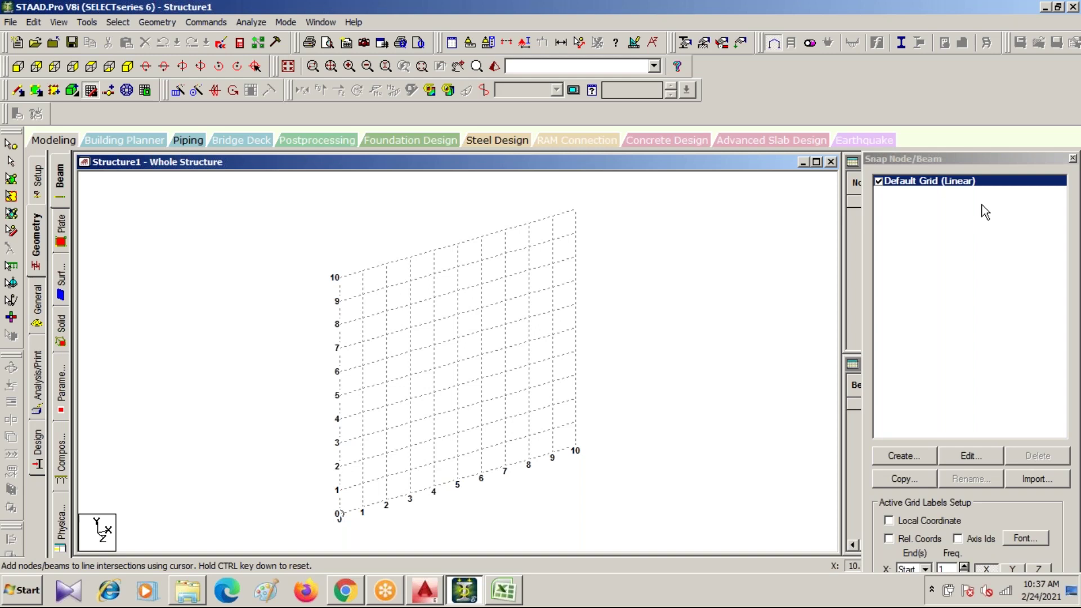
left_click(1072, 158)
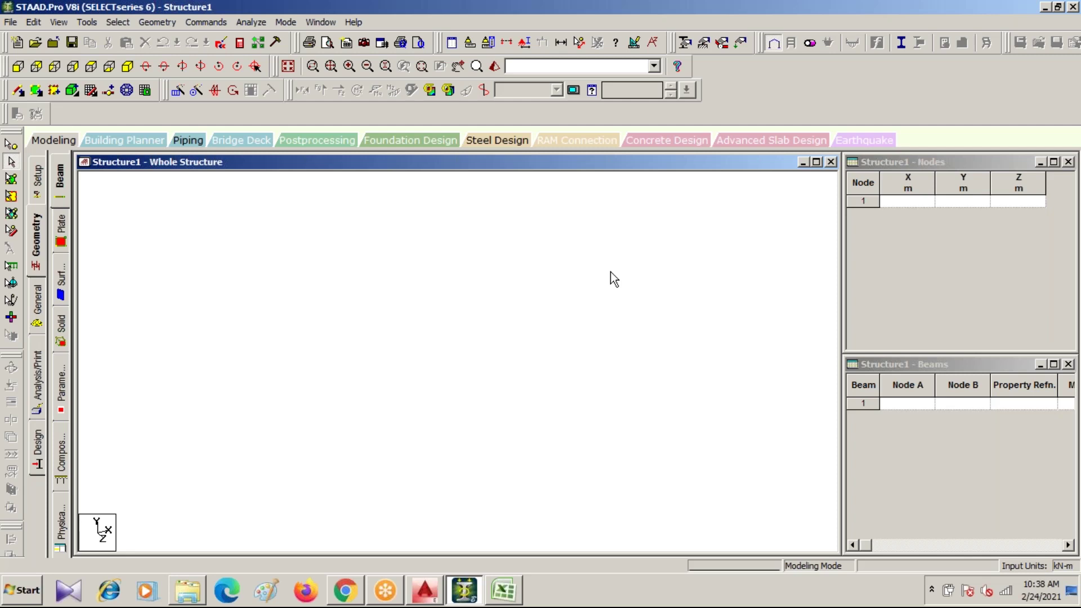
- Start a Bay Frame from the Structure Wizard's Frame Models and review its bay lengths along length and width
left_click(153, 23)
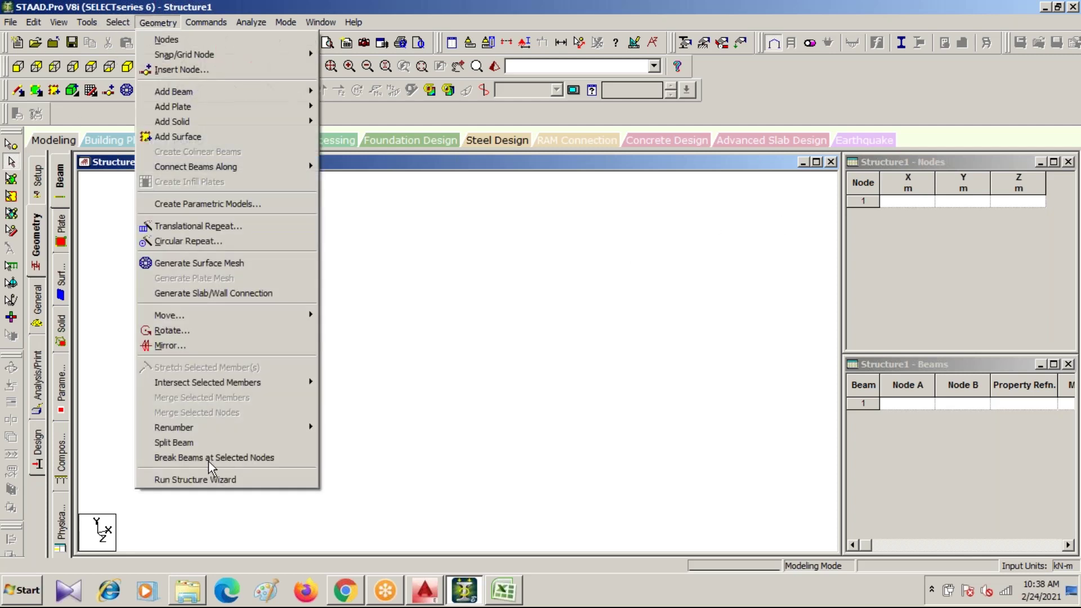
left_click(213, 482)
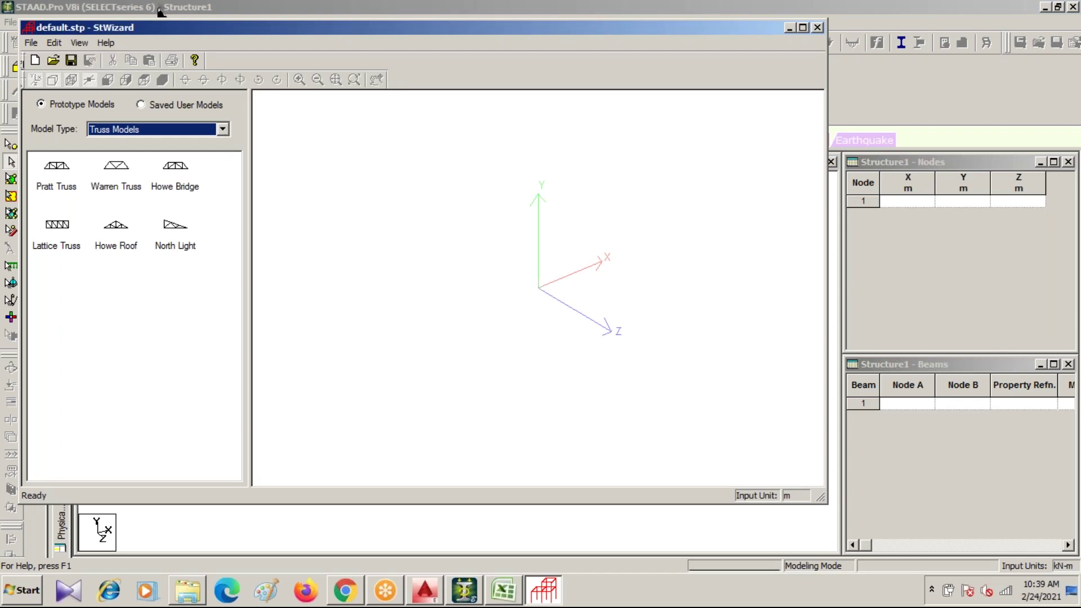
left_click(223, 129)
left_click(107, 155)
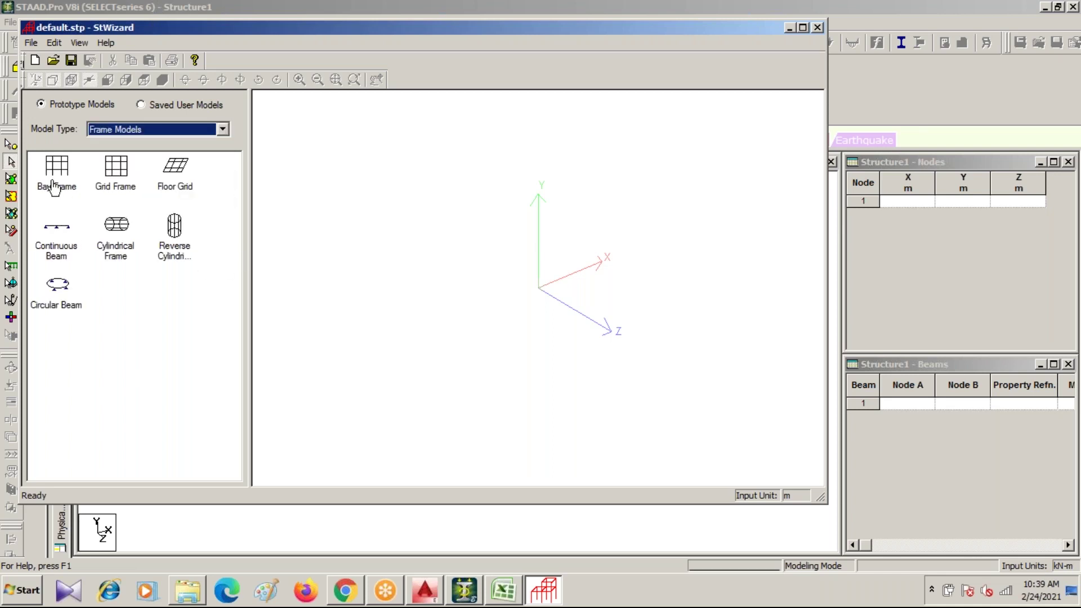
double_click(57, 179)
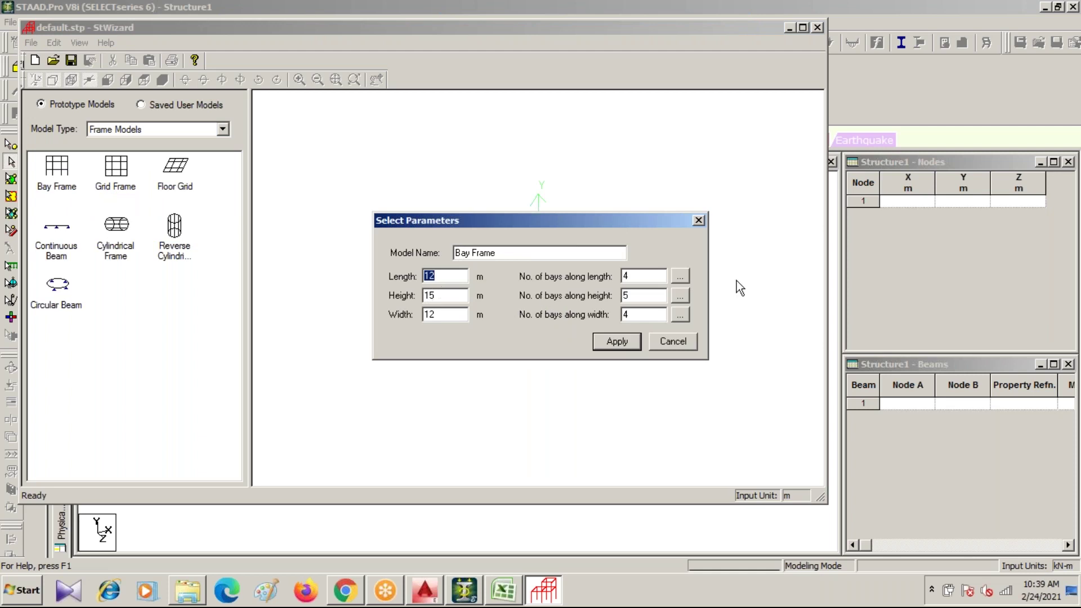
left_click(683, 276)
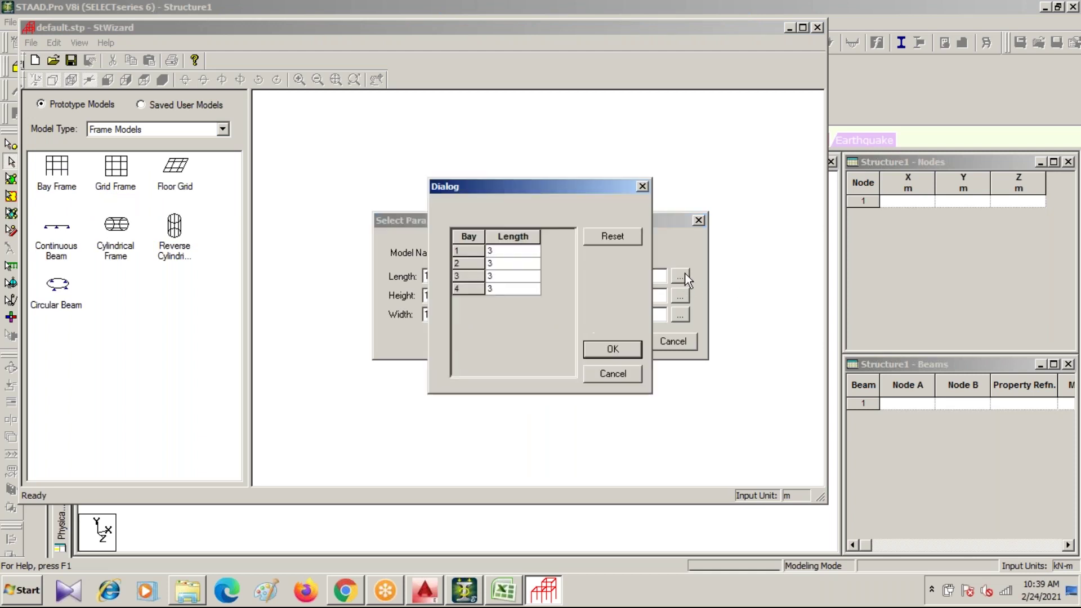
left_click(644, 185)
left_click(681, 316)
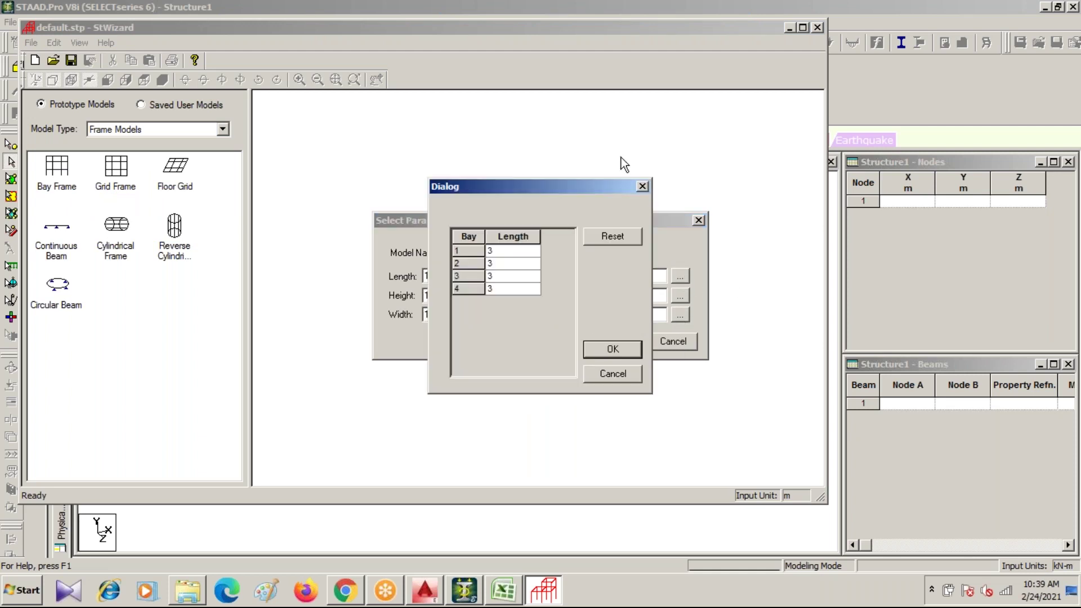
left_click(643, 188)
- Set the bay frame's height to 7.5 m with 3 bays along the height
double_click(453, 294)
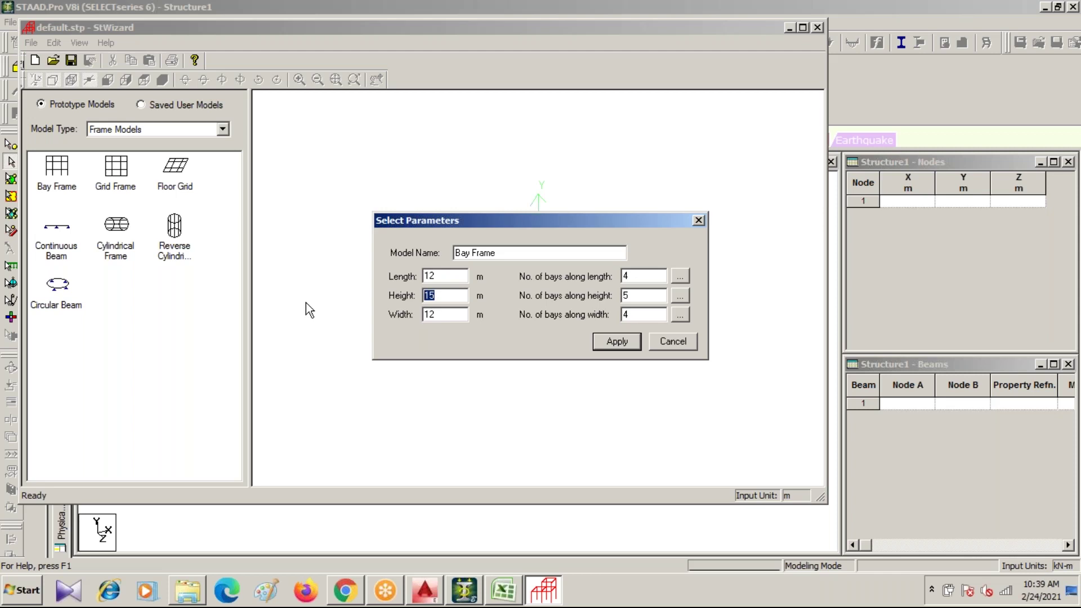
type("7.5")
double_click(645, 295)
type("3")
- Set the individual bay heights to 1.5 m for the first bay and 3 m for the second and third
left_click(681, 295)
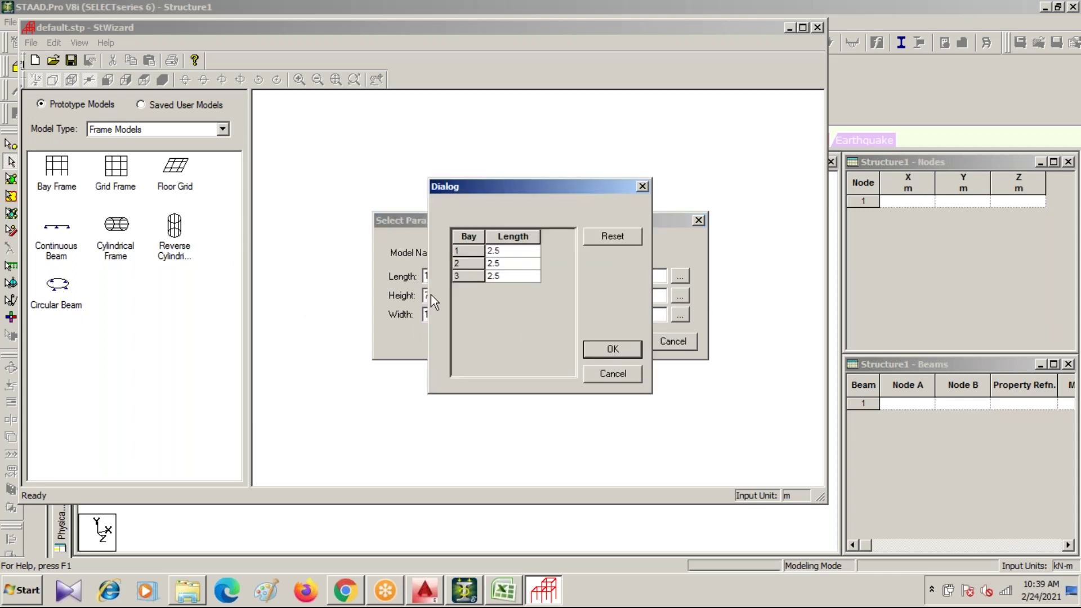
left_click(507, 250)
type("105")
key("Return")
type("1.5")
left_click(498, 261)
type("3")
left_click(507, 278)
type("3")
left_click(612, 346)
- Generate the bay frame and transfer it from the Structure Wizard into the Structure1 model
left_click(616, 344)
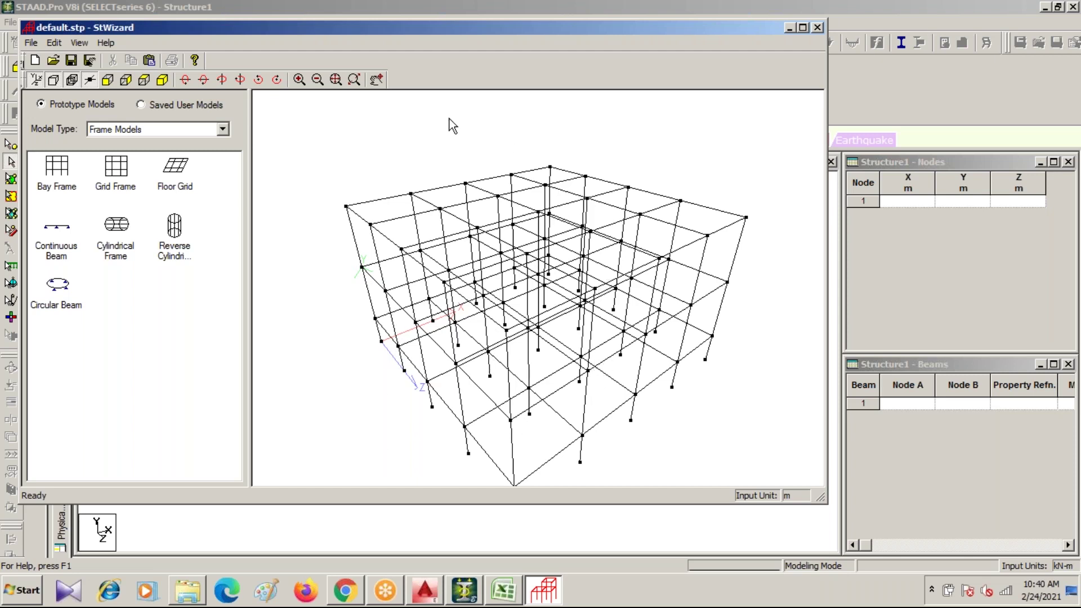
left_click(151, 63)
left_click(600, 324)
left_click(619, 223)
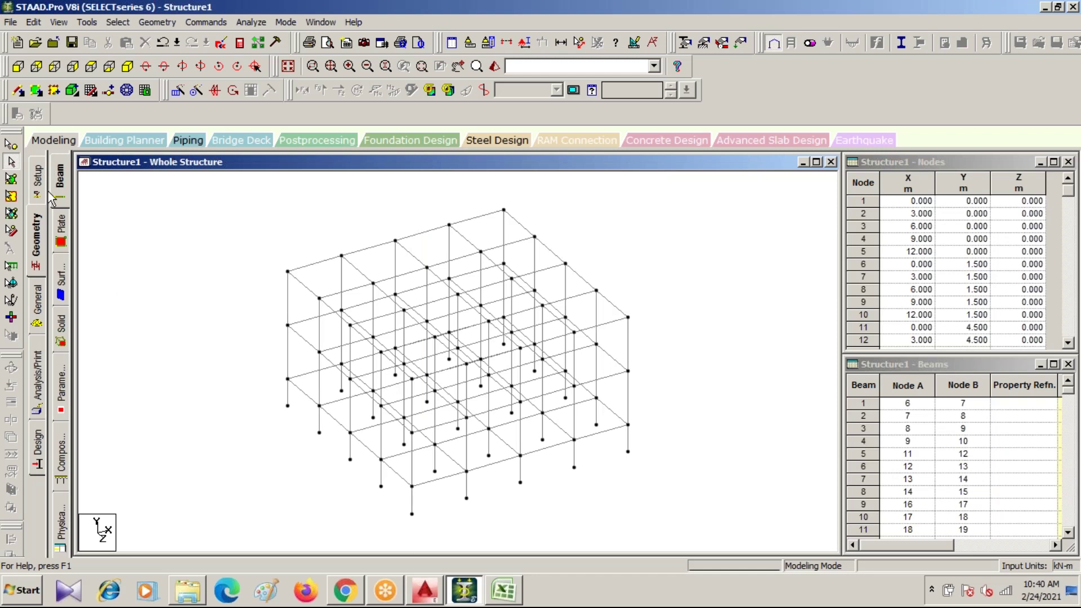
- Define a rectangular concrete section with YD 0.3 m and ZD 0.3 m and add it to the section properties
left_click(38, 312)
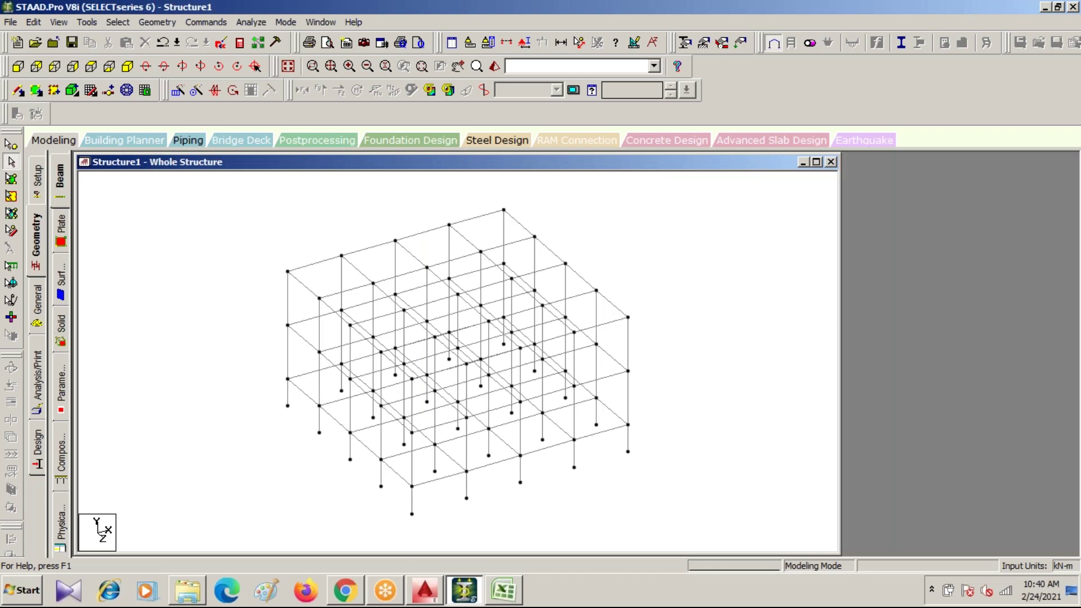
left_click(1039, 417)
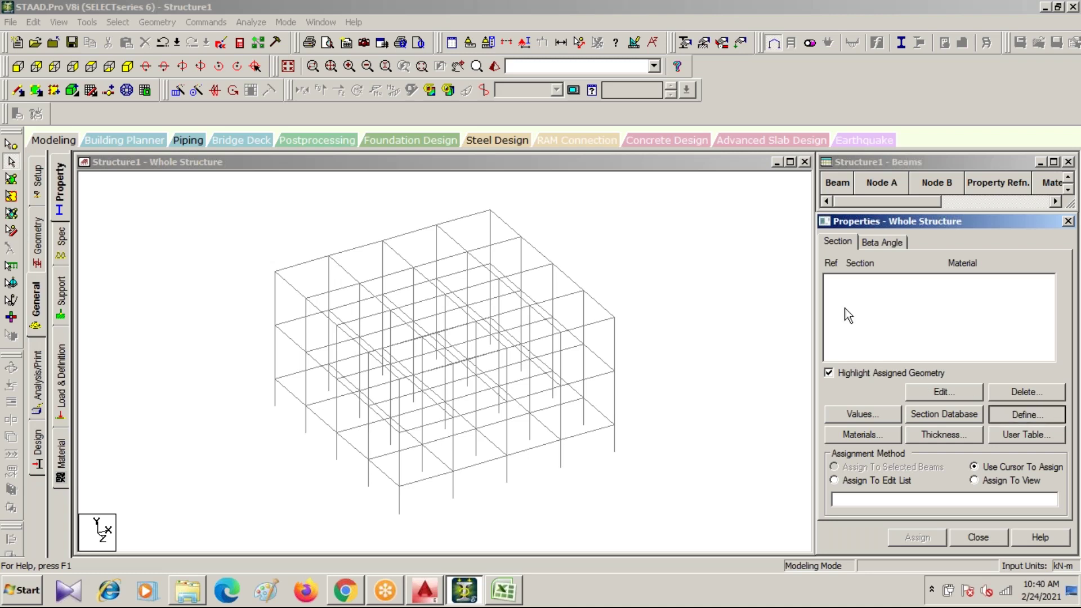
left_click(331, 169)
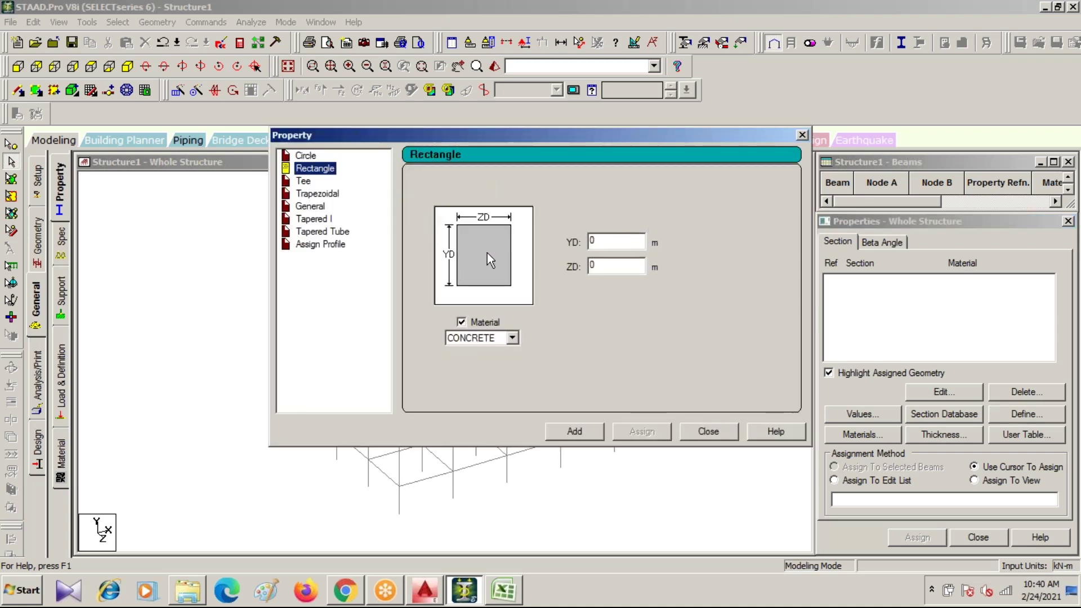
double_click(604, 246)
type(".3")
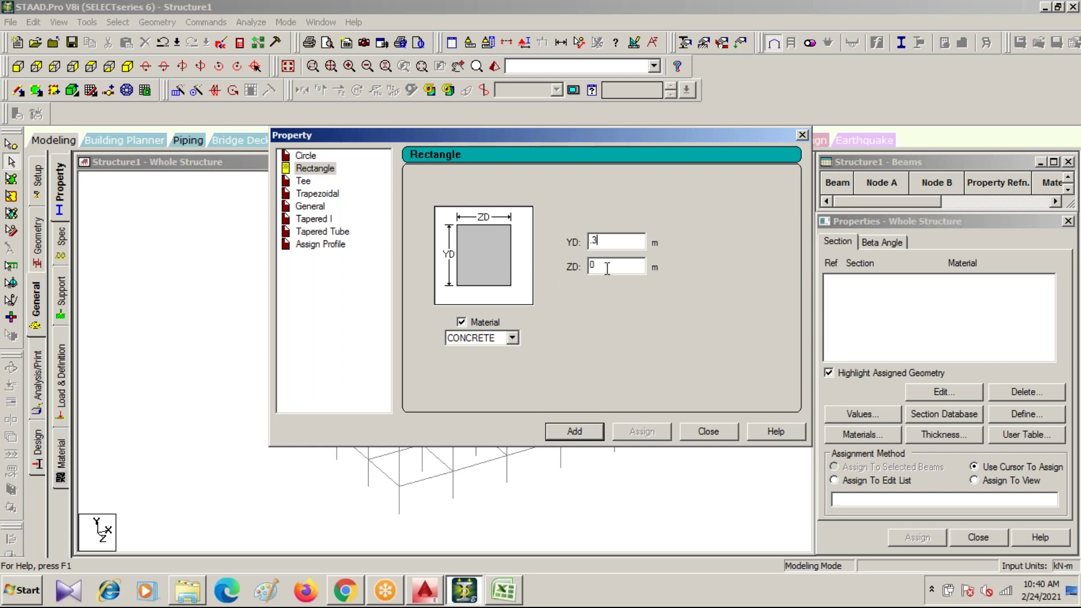
key("Tab")
type(".3")
left_click(564, 436)
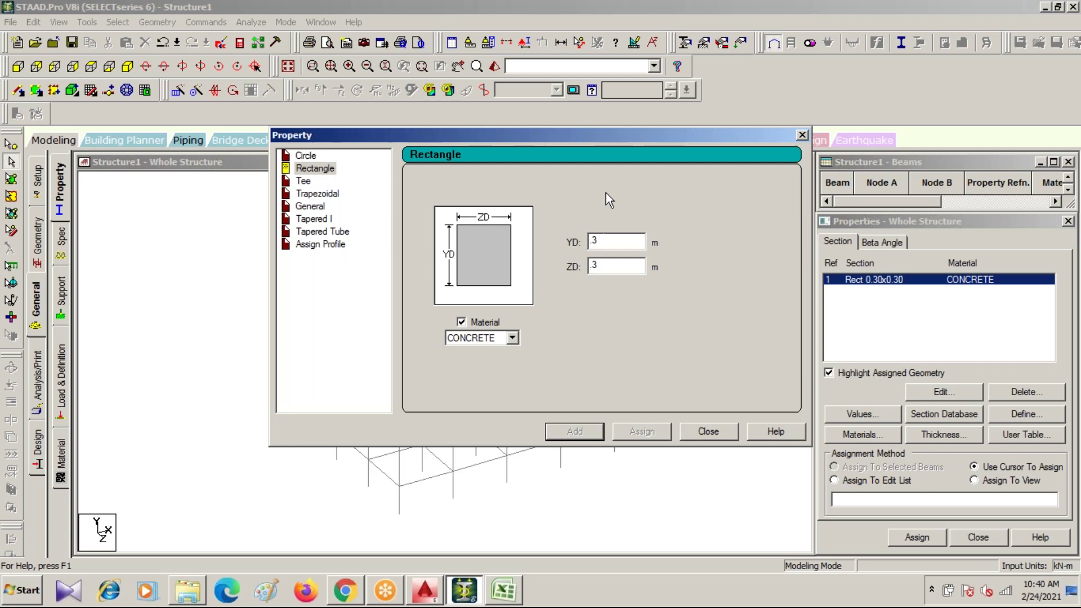
- Define a second rectangular concrete section with YD 0.35 m and ZD 0.3 m and add it to the section properties
type("5")
left_click_drag(600, 266, 532, 270)
left_click(614, 264)
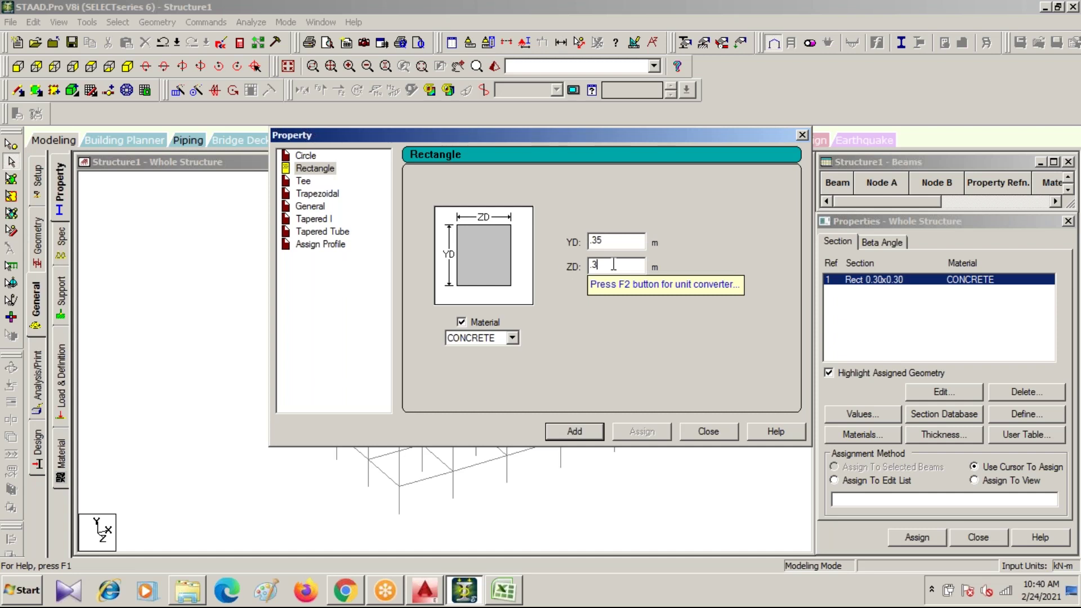
left_click(583, 433)
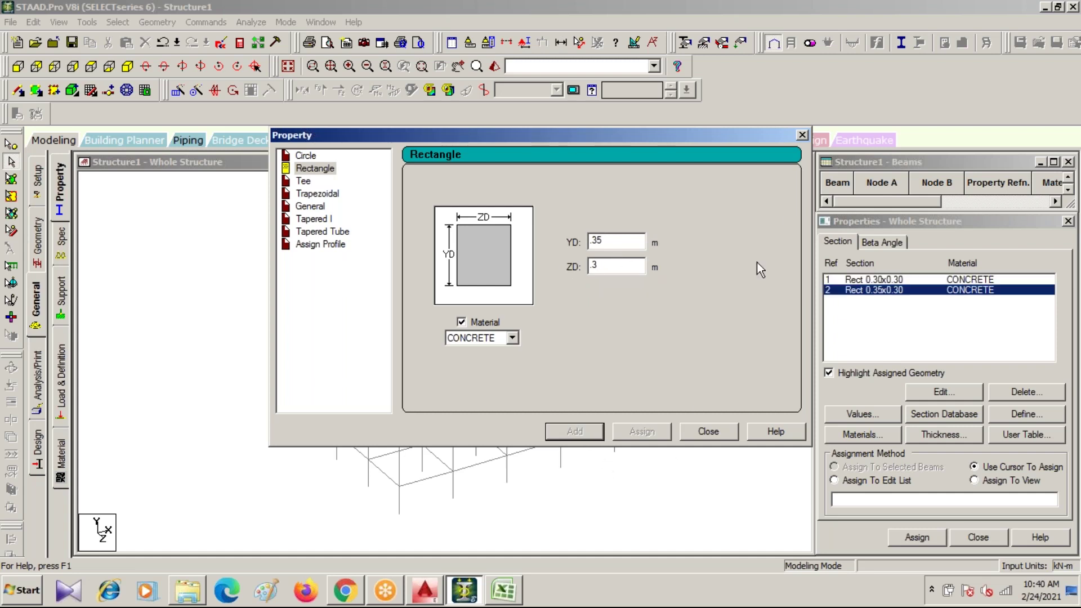
left_click(801, 136)
- Assign the Rect 0.30x0.30 section to all beams parallel to the X and Z axes
left_click(892, 279)
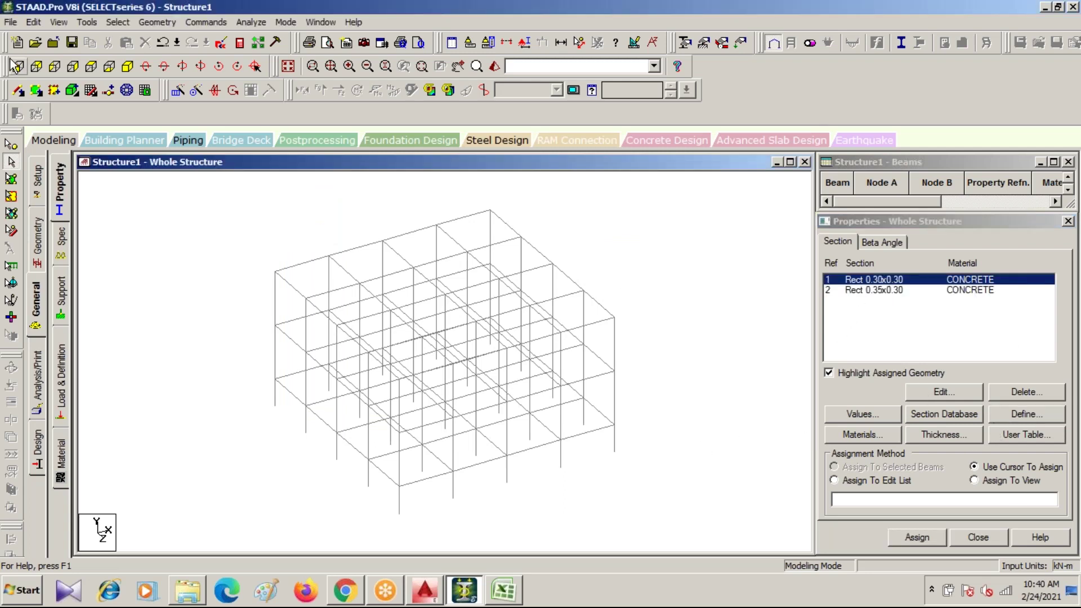
left_click(116, 22)
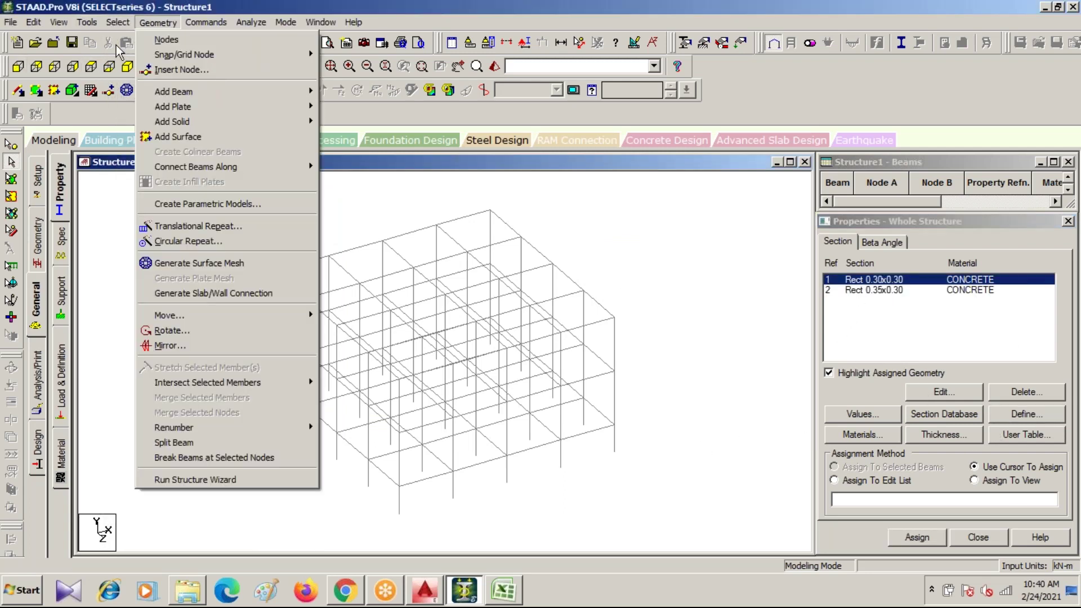
mouse_move(207, 292)
left_click(303, 290)
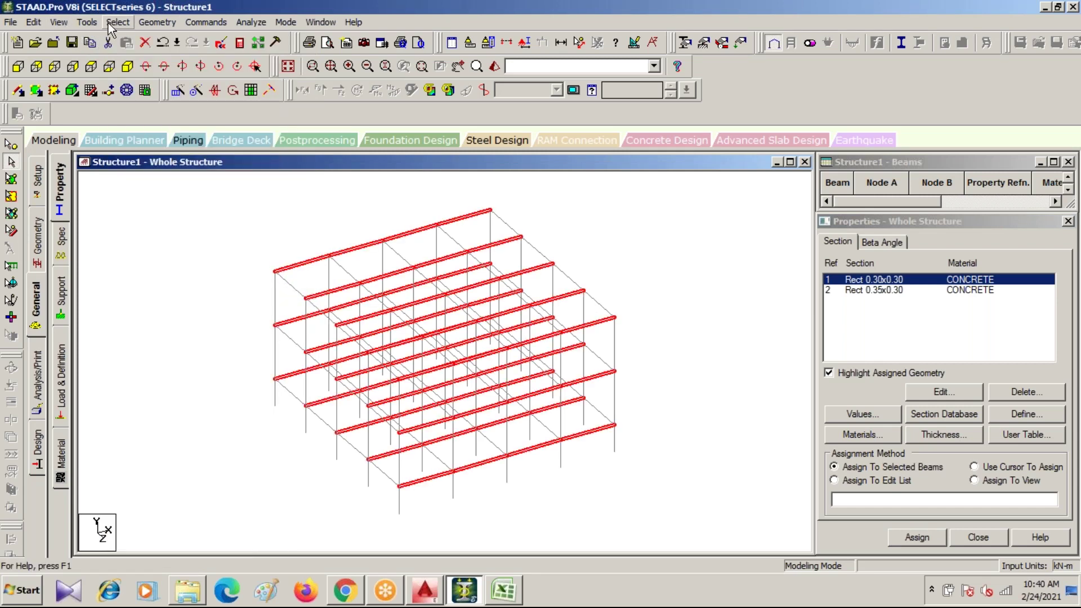
left_click(109, 22)
mouse_move(226, 299)
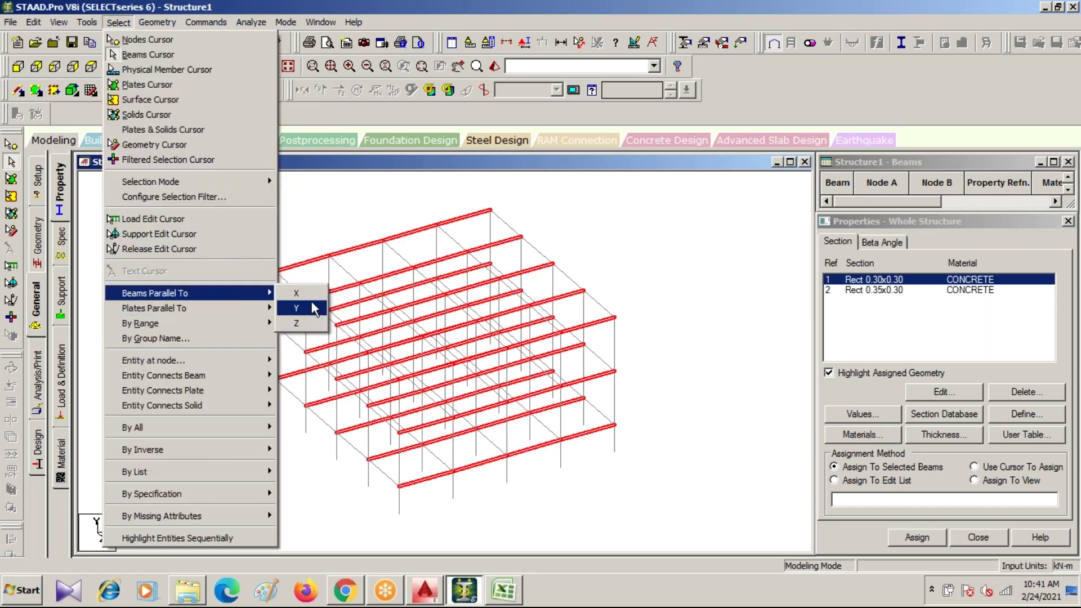
left_click(293, 318)
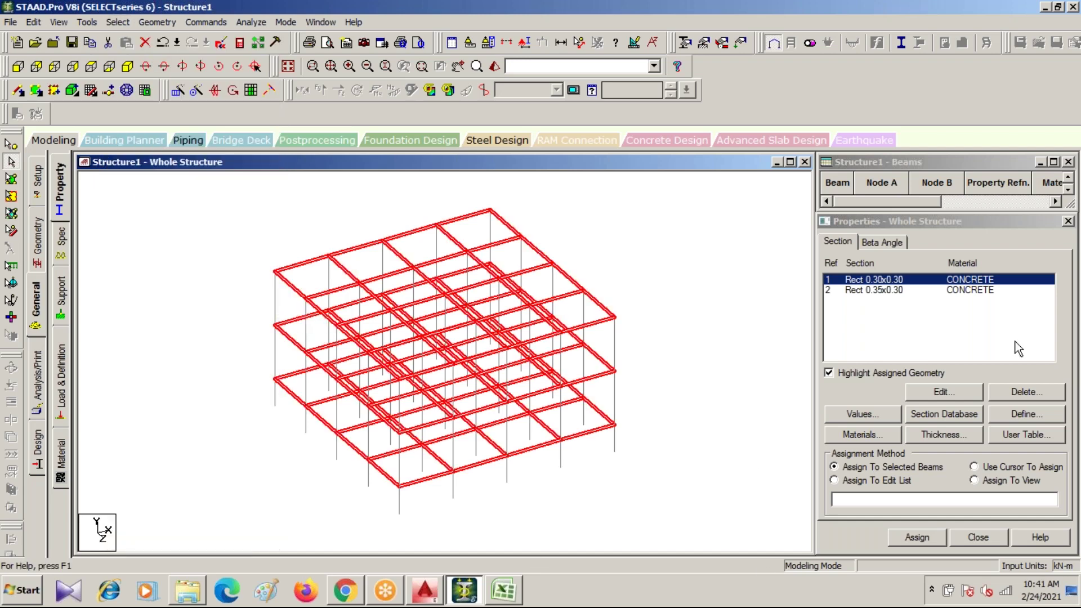
left_click(922, 536)
left_click(971, 423)
- Assign the Rect 0.35x0.30 section to all columns parallel to the Y axis
left_click(886, 290)
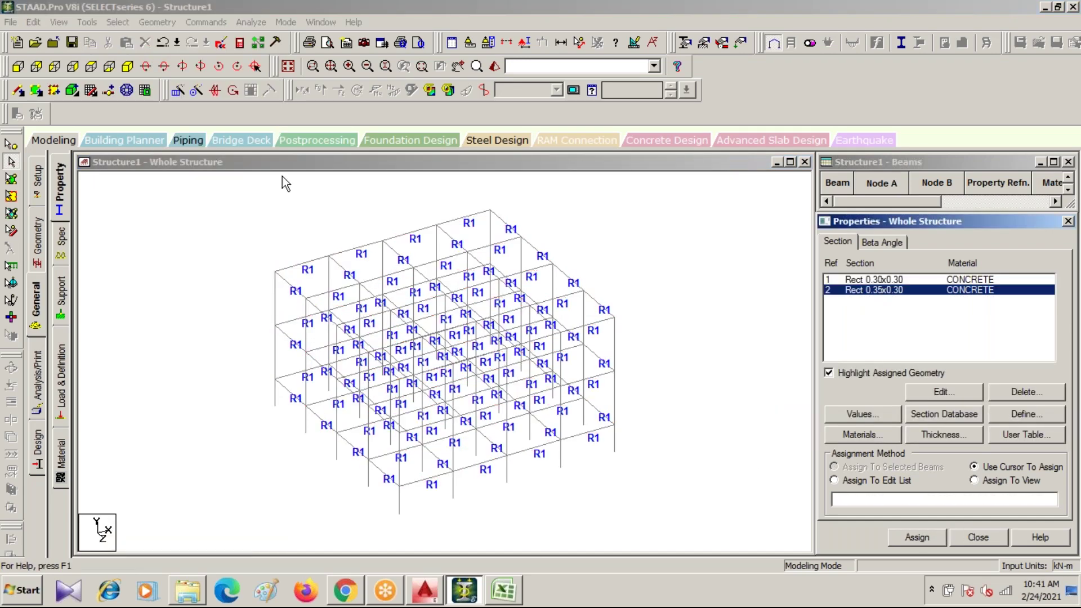
left_click(161, 231)
left_click(118, 22)
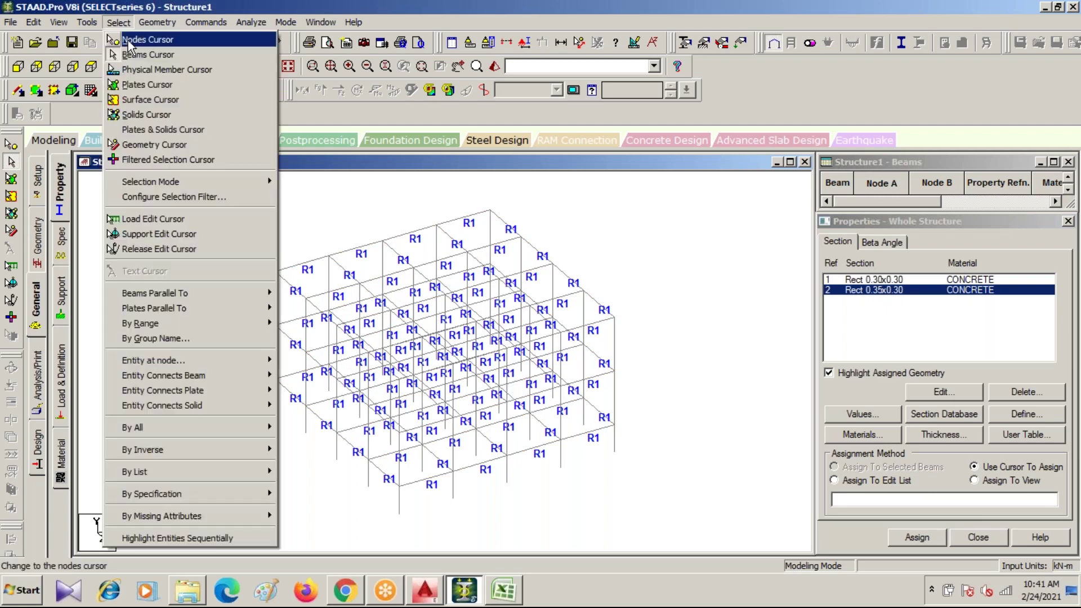
mouse_move(223, 298)
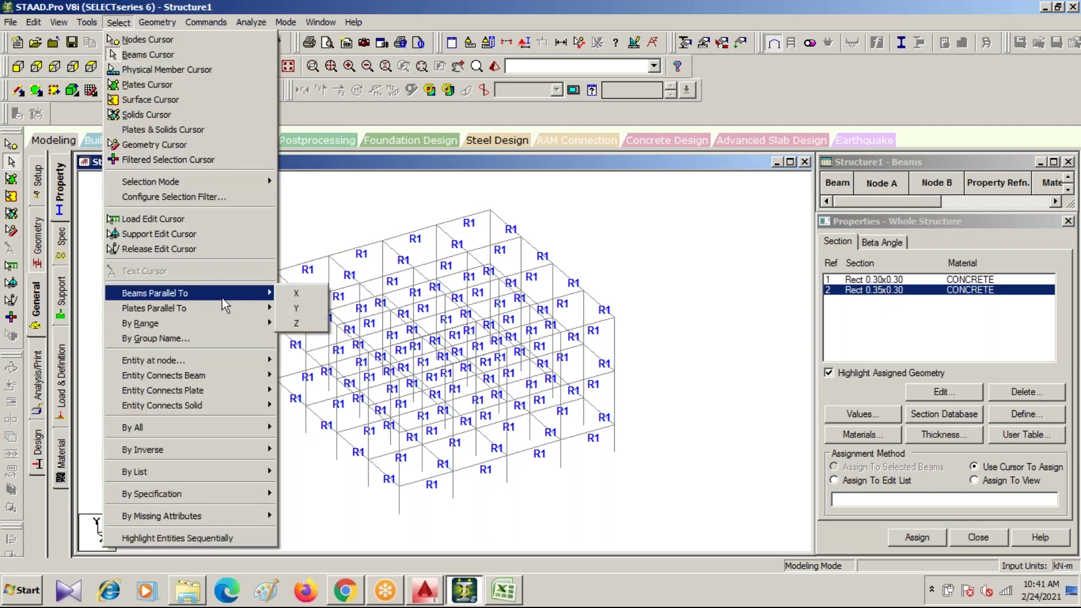
left_click(302, 314)
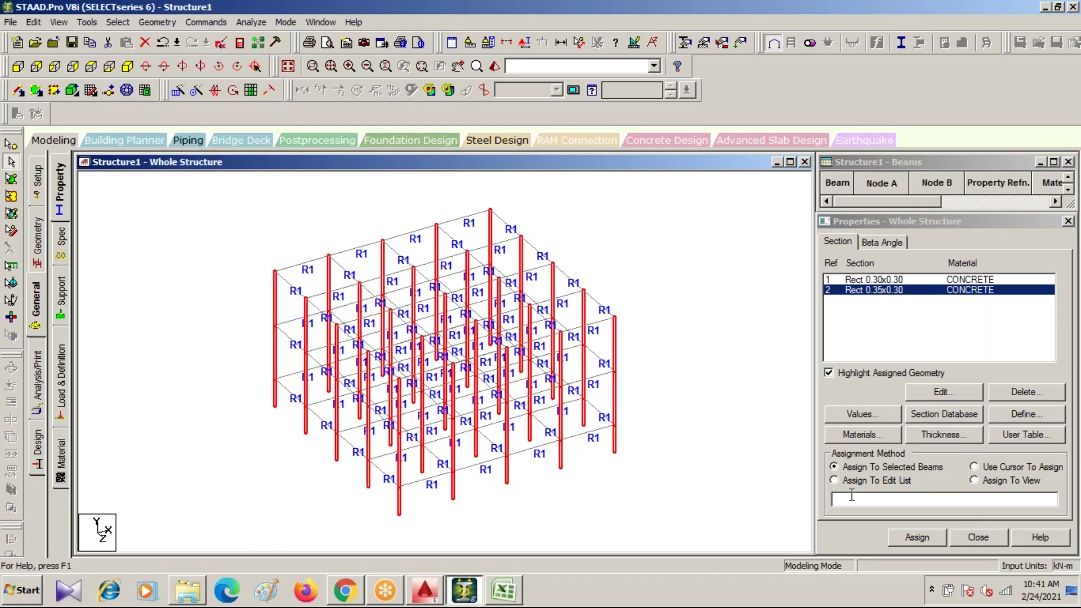
left_click(923, 538)
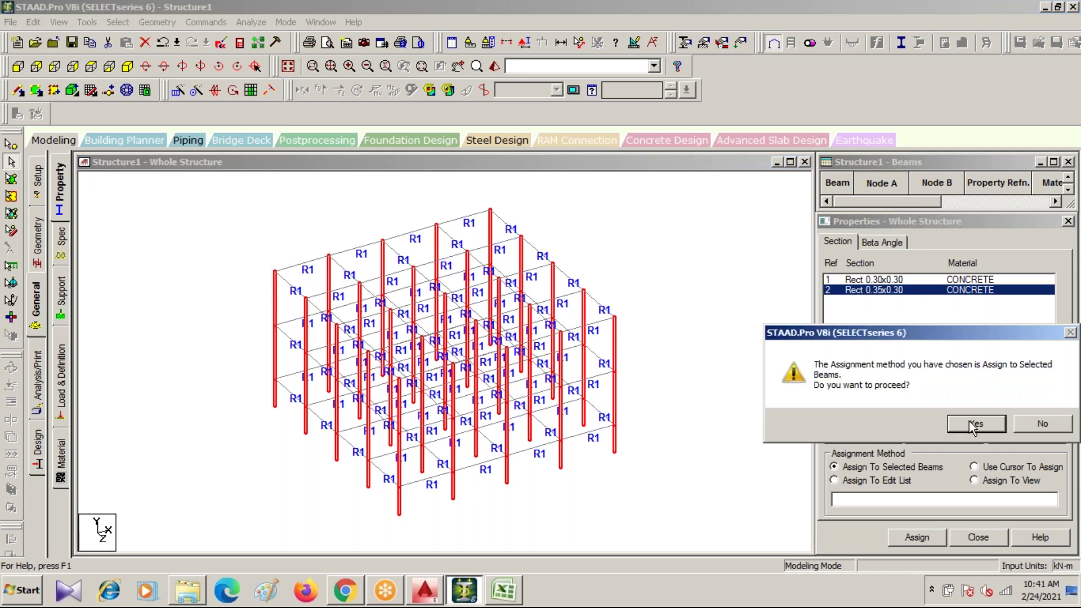
left_click(974, 426)
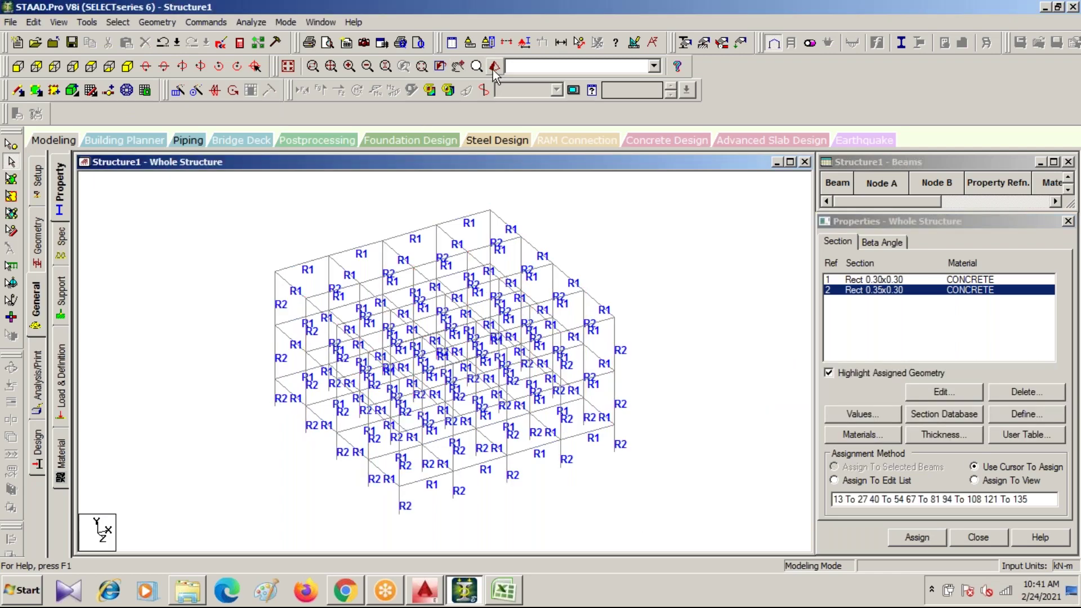
- Inspect the frame's assigned sections in a rotated 3D rendered view
left_click(495, 66)
left_click_drag(651, 394, 760, 225)
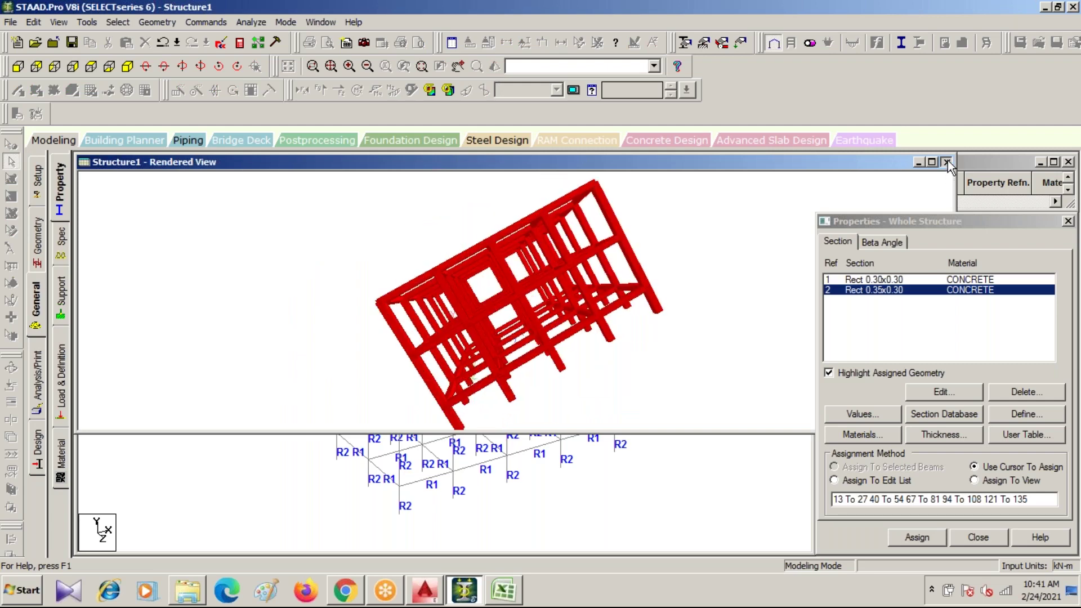
left_click(946, 161)
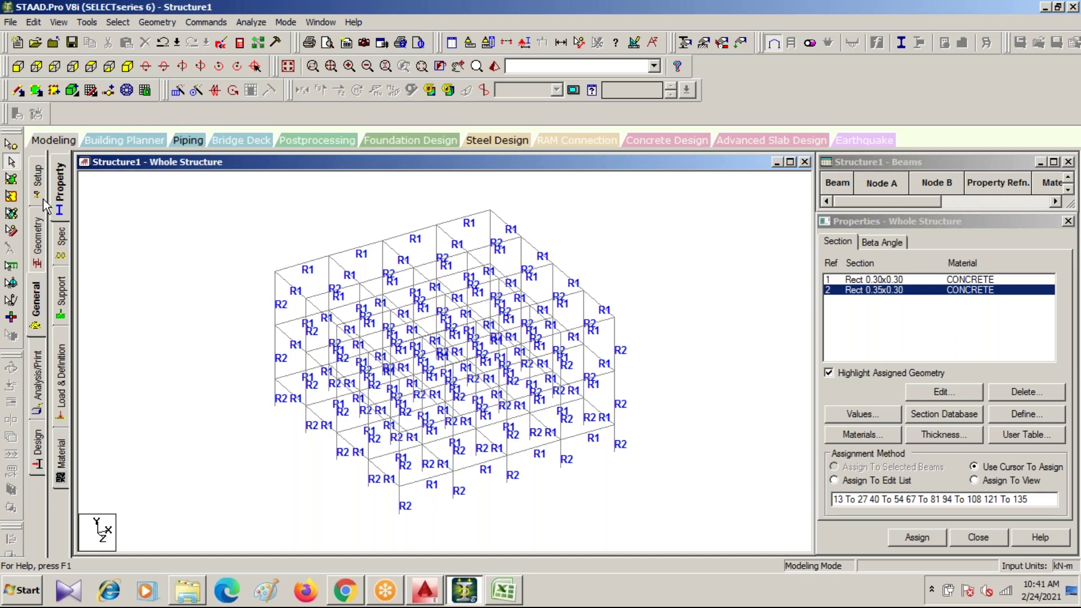
- Create a fixed support definition for the frame
left_click(61, 297)
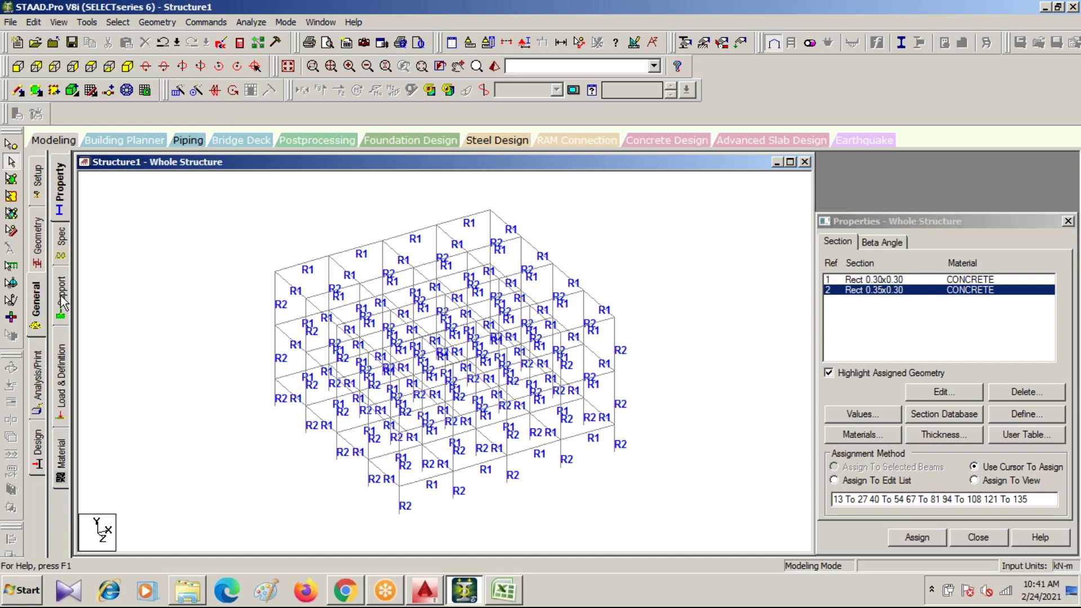
left_click(972, 423)
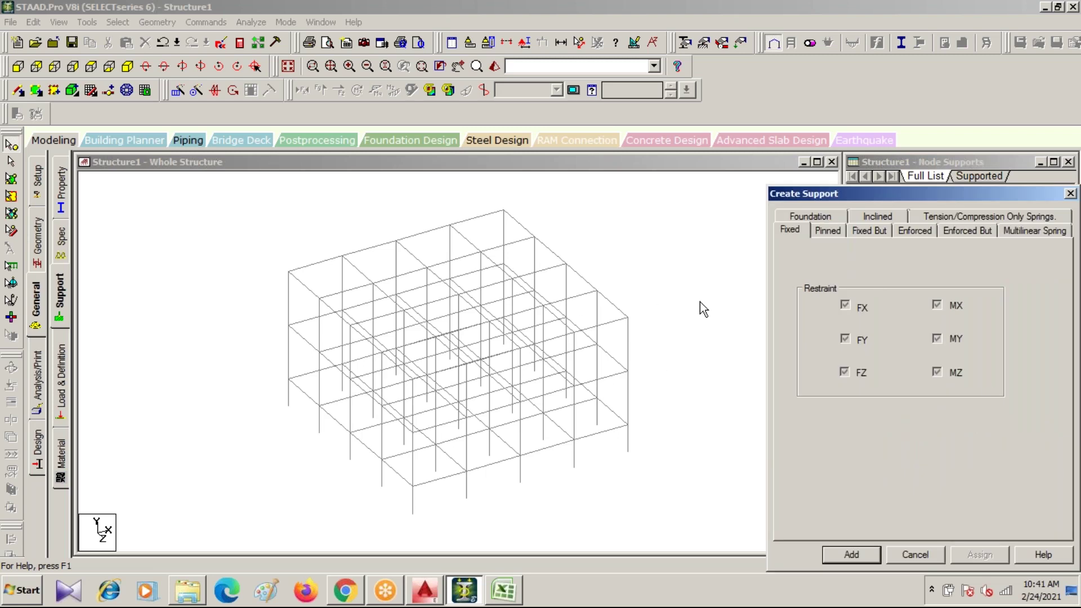
left_click(851, 554)
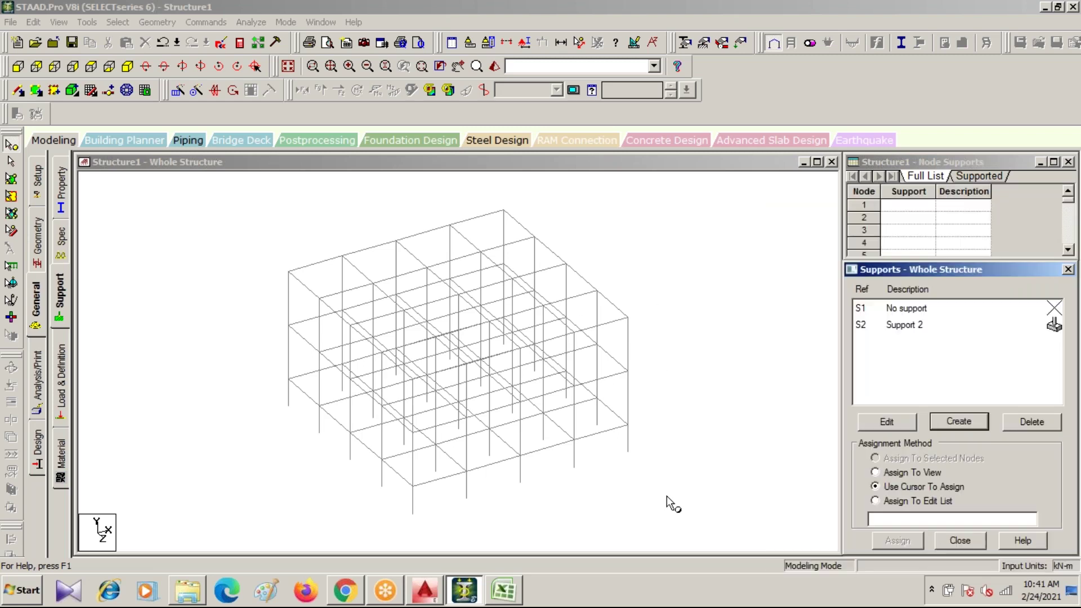
- Assign the fixed support to all base nodes of the columns
left_click(904, 327)
left_click(18, 66)
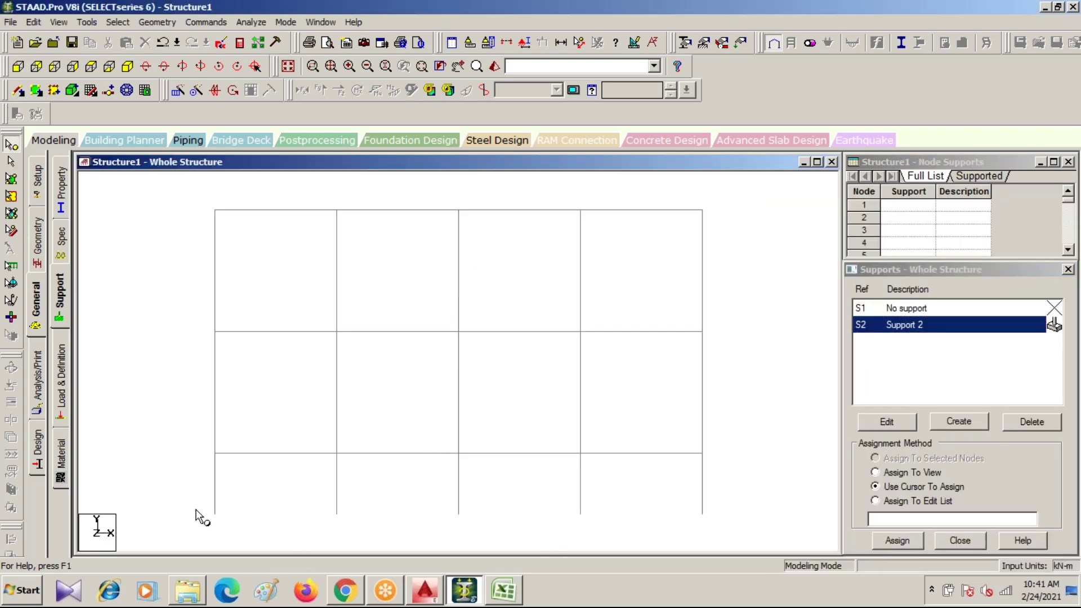
left_click_drag(181, 493, 763, 528)
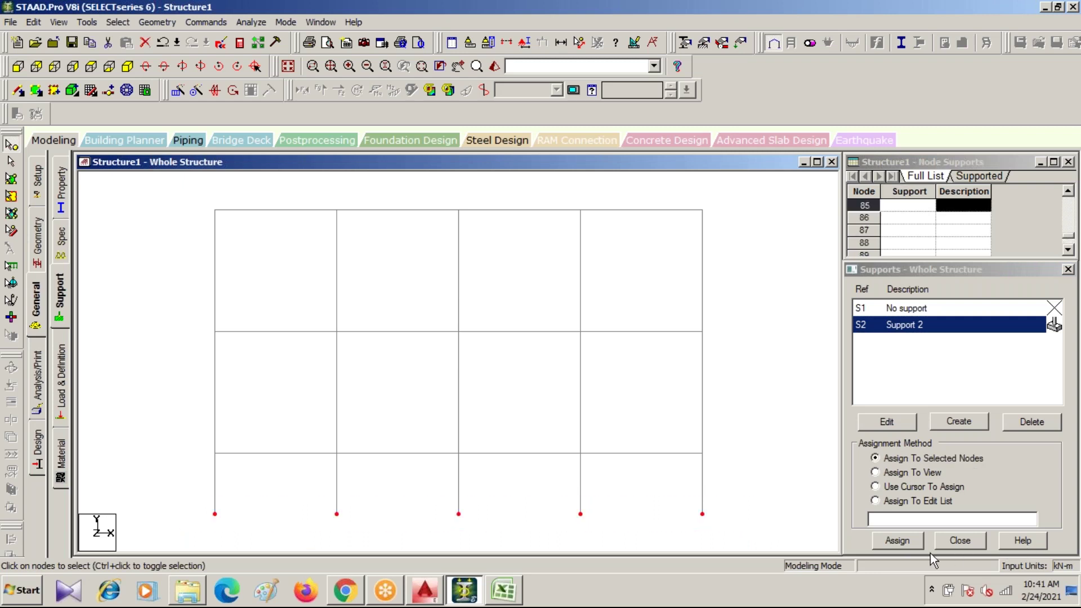
left_click(897, 541)
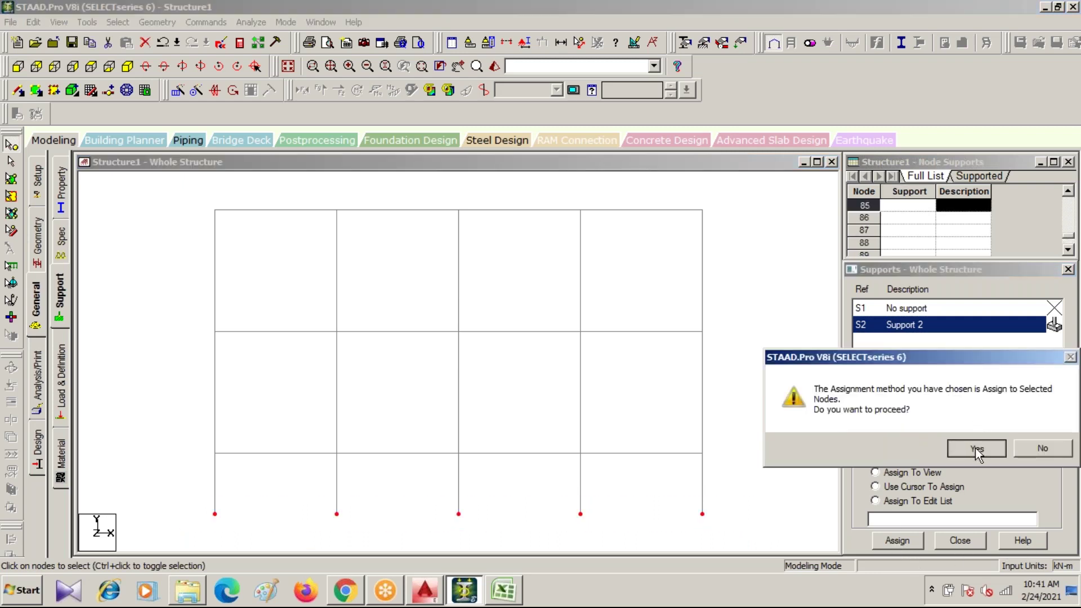
left_click(908, 447)
- Add primary load case 1 with loading type Dead and the title DL
left_click(64, 388)
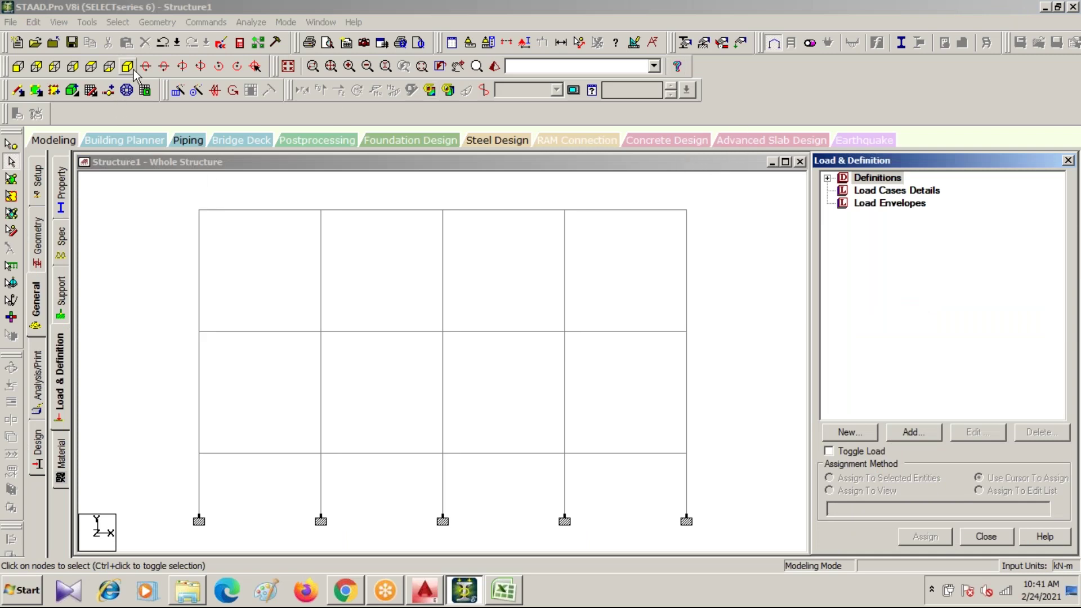
left_click(129, 67)
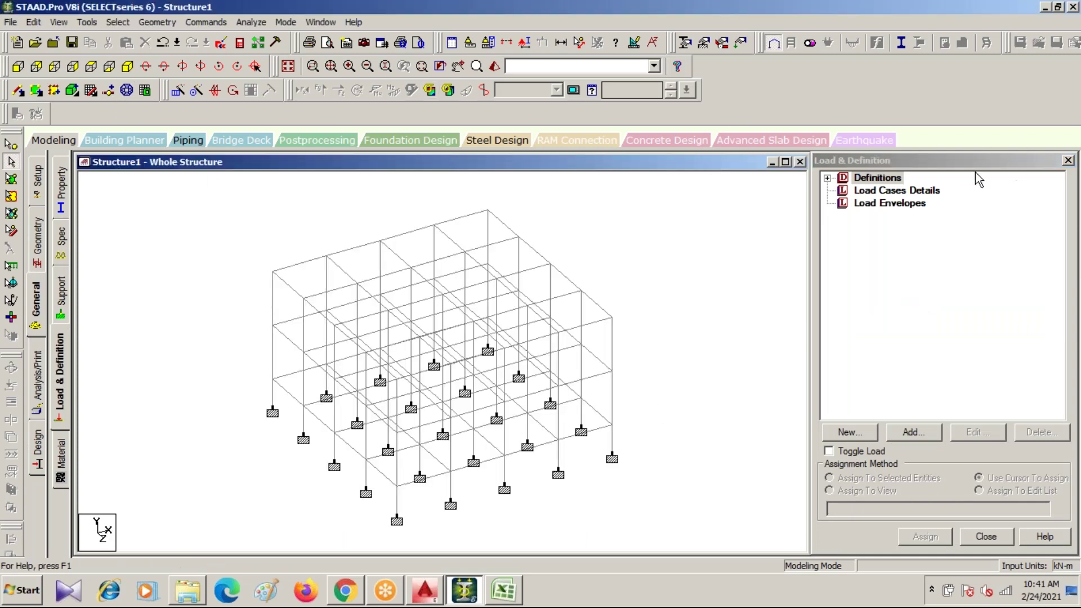
left_click(878, 190)
left_click(913, 432)
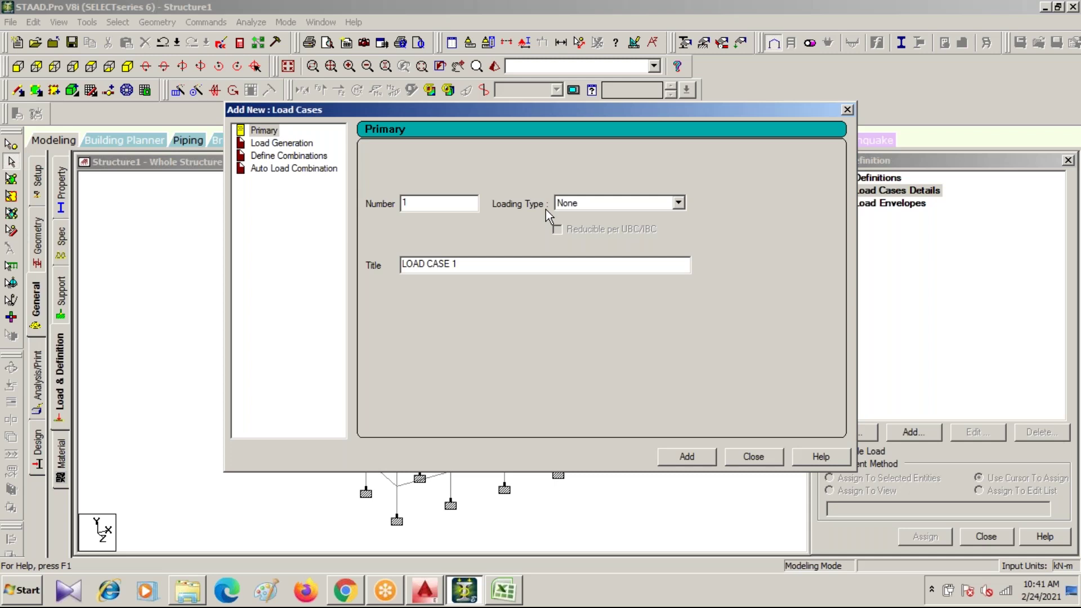
left_click(674, 204)
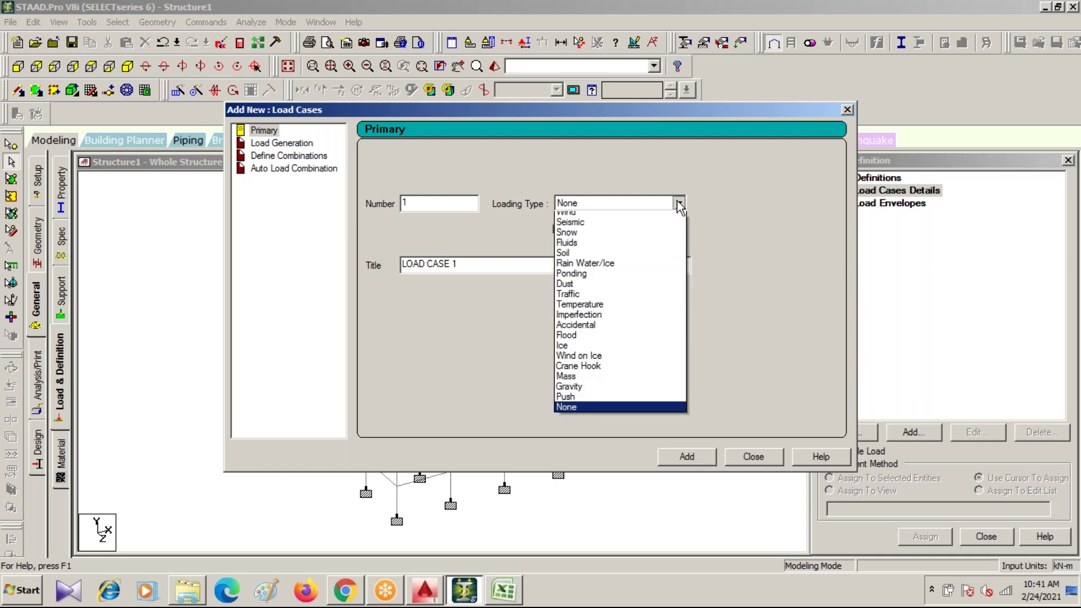
left_click(617, 217)
left_click_drag(473, 263, 193, 262)
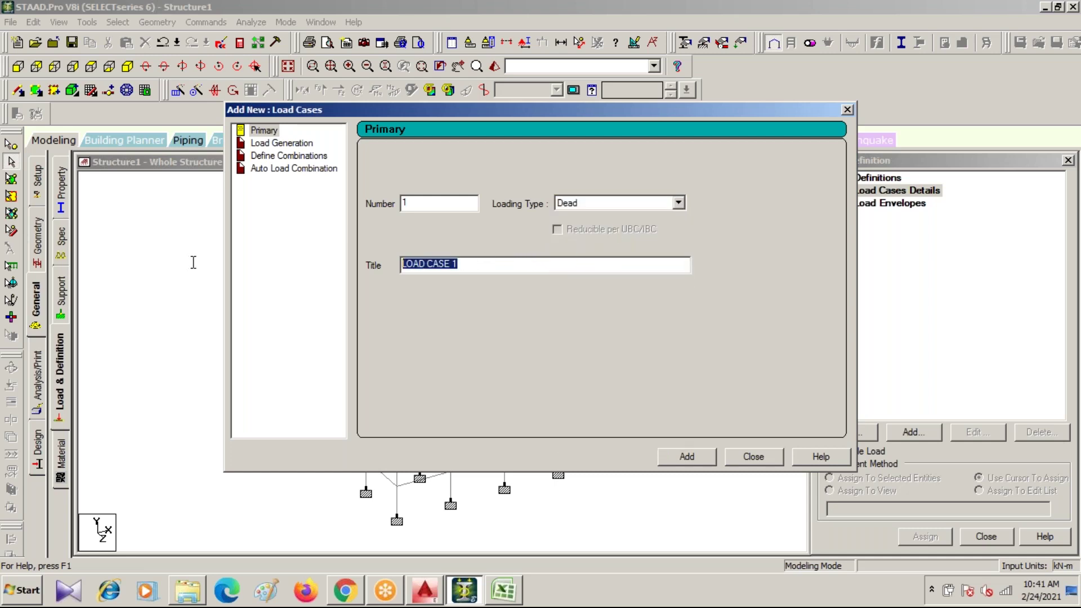
type("DL")
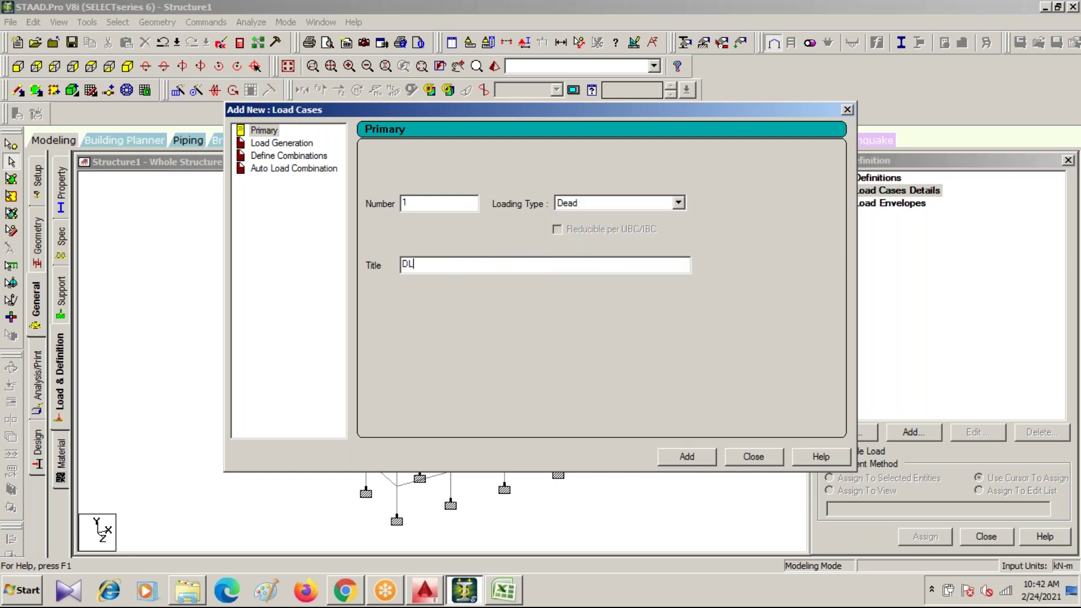
left_click(704, 462)
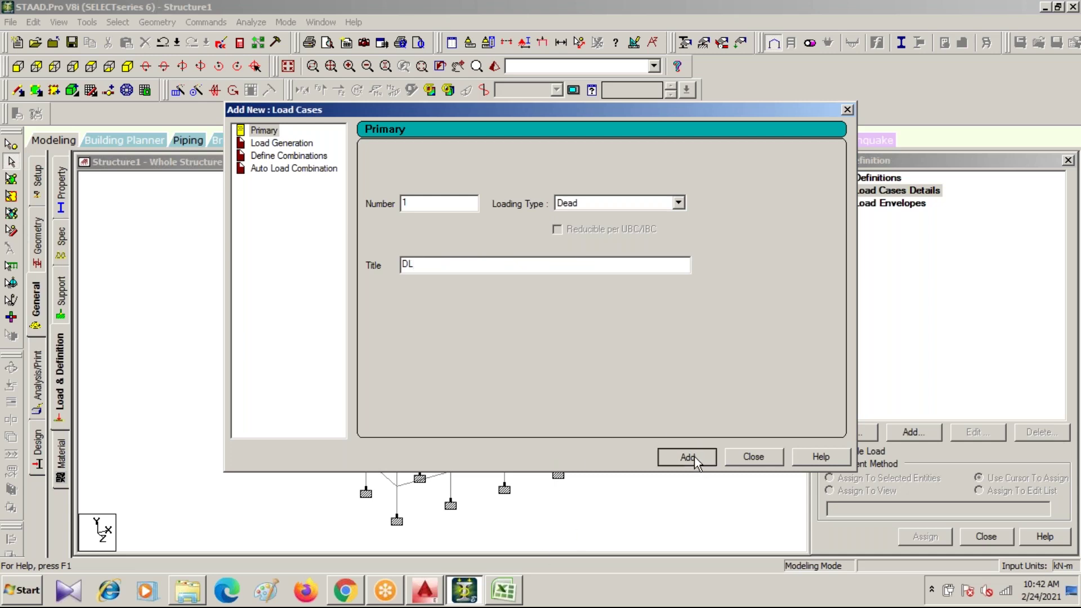
- Add primary load case 2 with loading type Live and the title LL
left_click(679, 203)
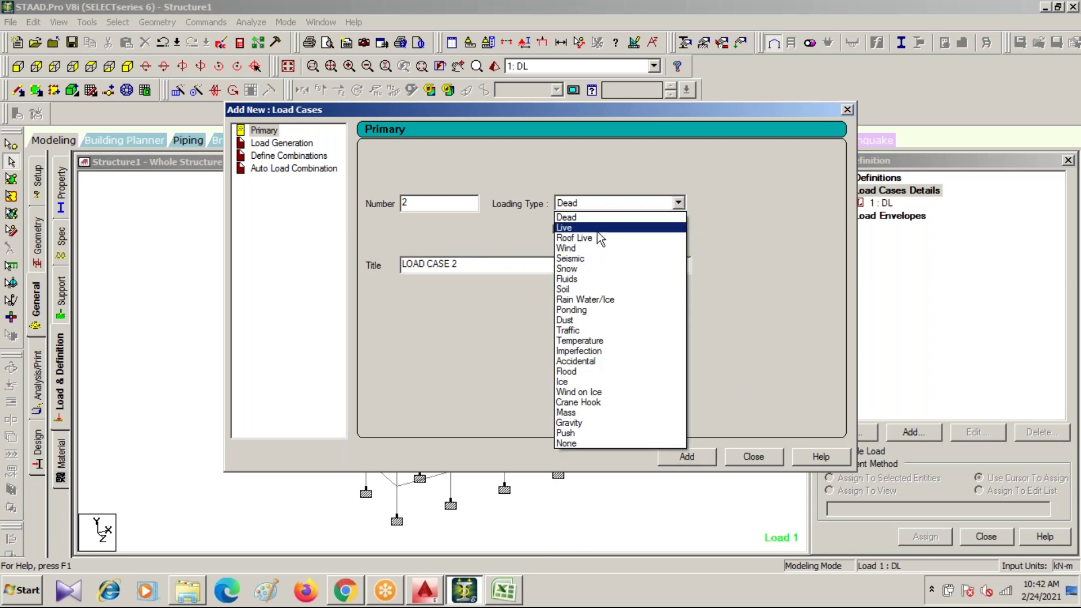
left_click(602, 228)
left_click_drag(473, 265, 156, 271)
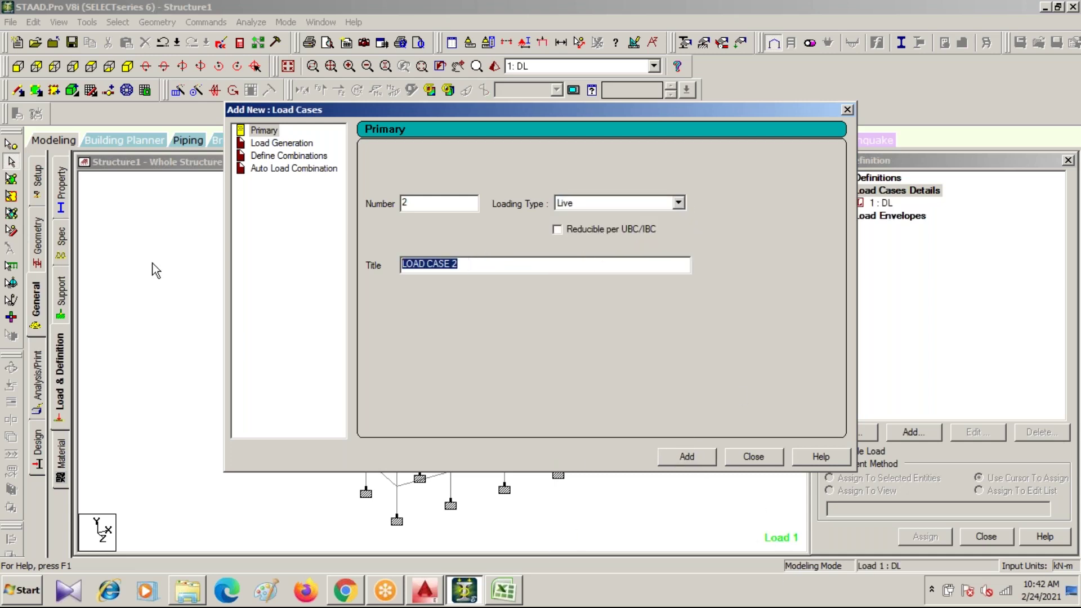
type("LL")
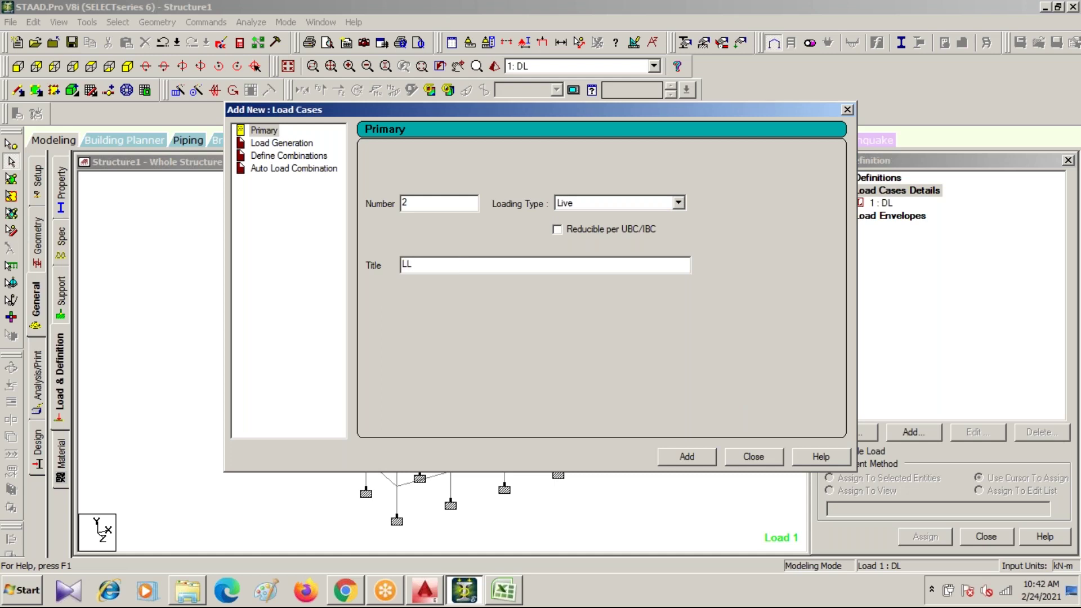
left_click(689, 458)
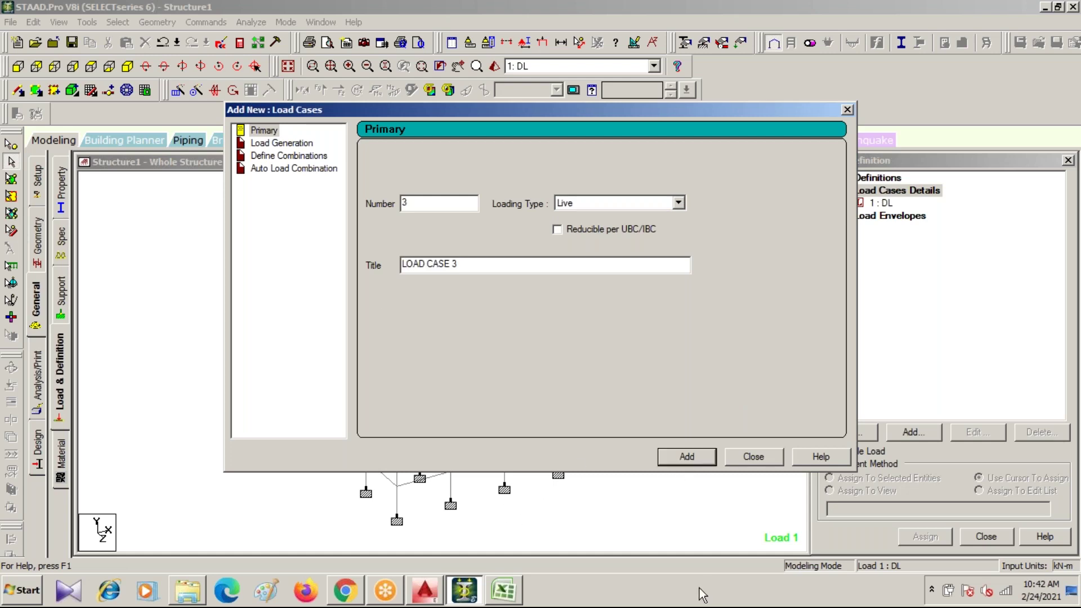
left_click(848, 110)
- Add a selfweight load in the Y direction with factor -1 to the DL load case
left_click(887, 204)
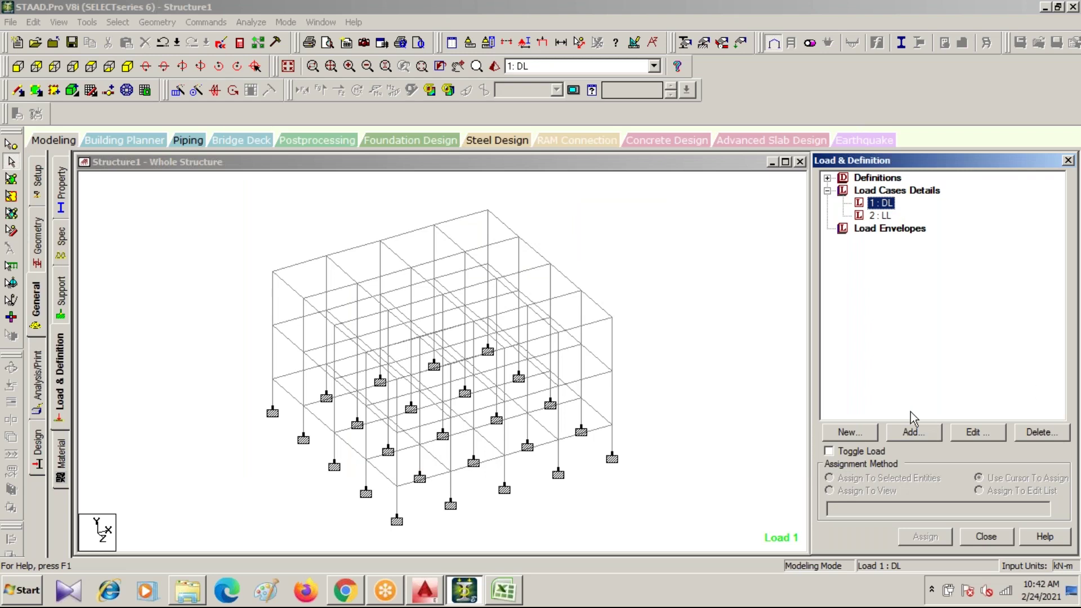
left_click(915, 434)
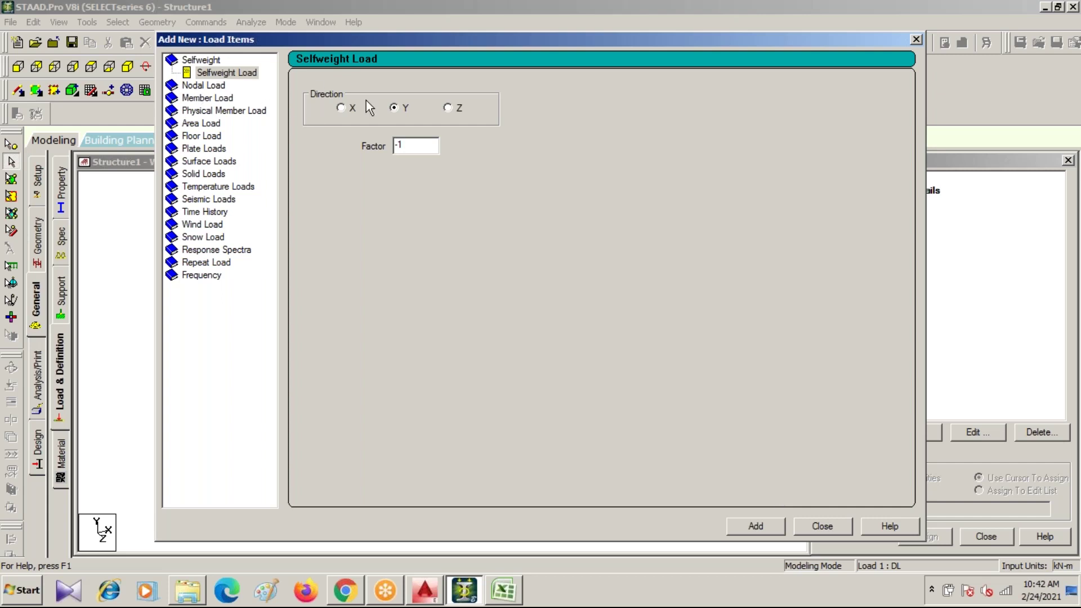
left_click(759, 510)
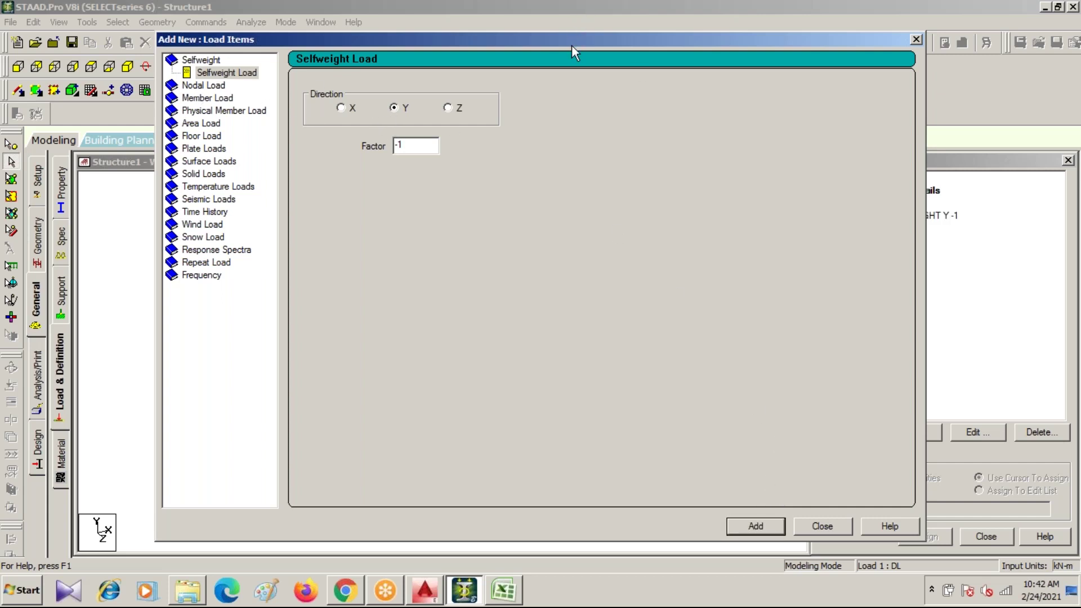
- Close the load items dialog and assign the DL selfweight load to all members in the view
left_click_drag(571, 46, 328, 175)
left_click(675, 168)
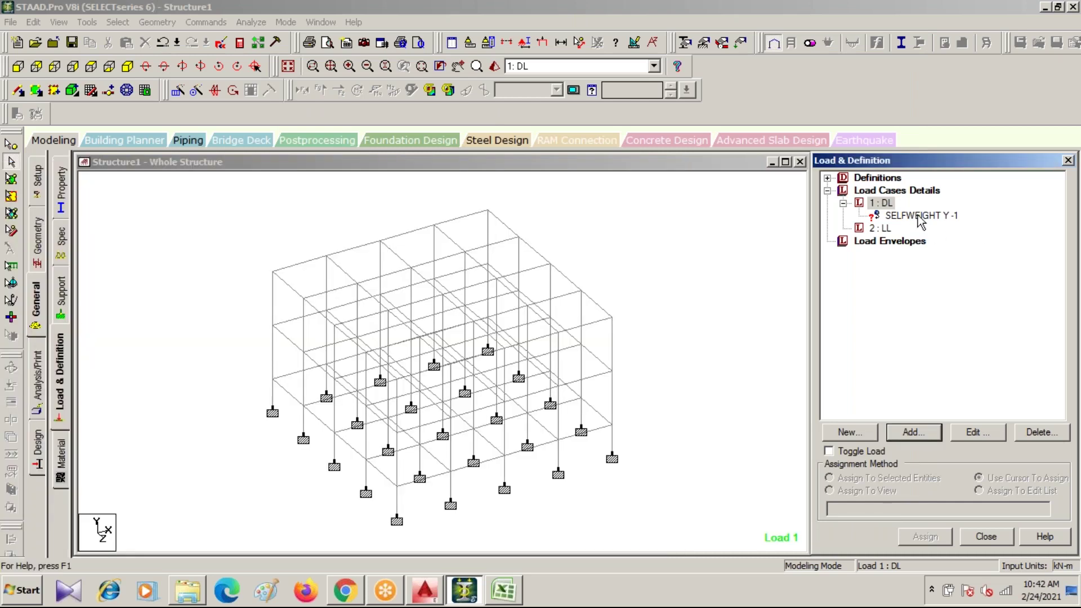
left_click(919, 215)
left_click(829, 490)
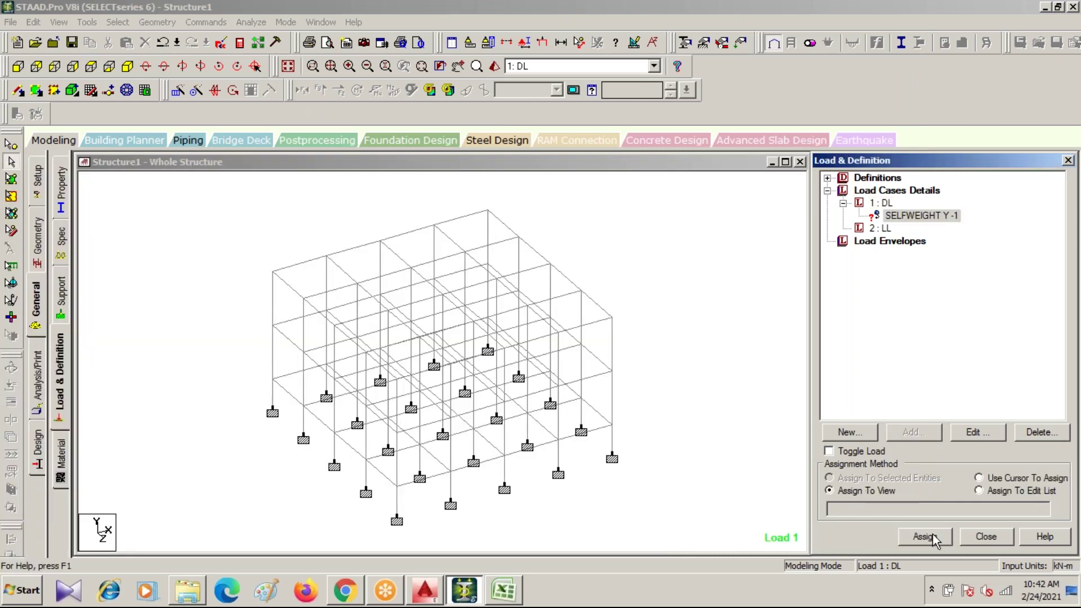
left_click(925, 536)
left_click(904, 391)
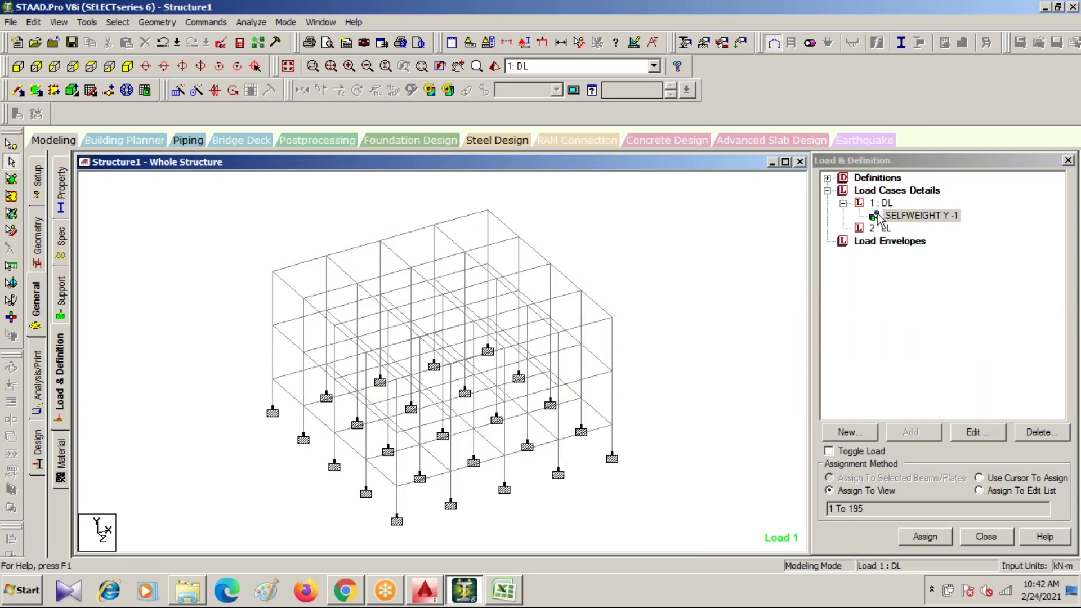
- Switch to the Google Slides presentation and review the dead load components, floor finish load and slab self weight calculations
left_click(881, 203)
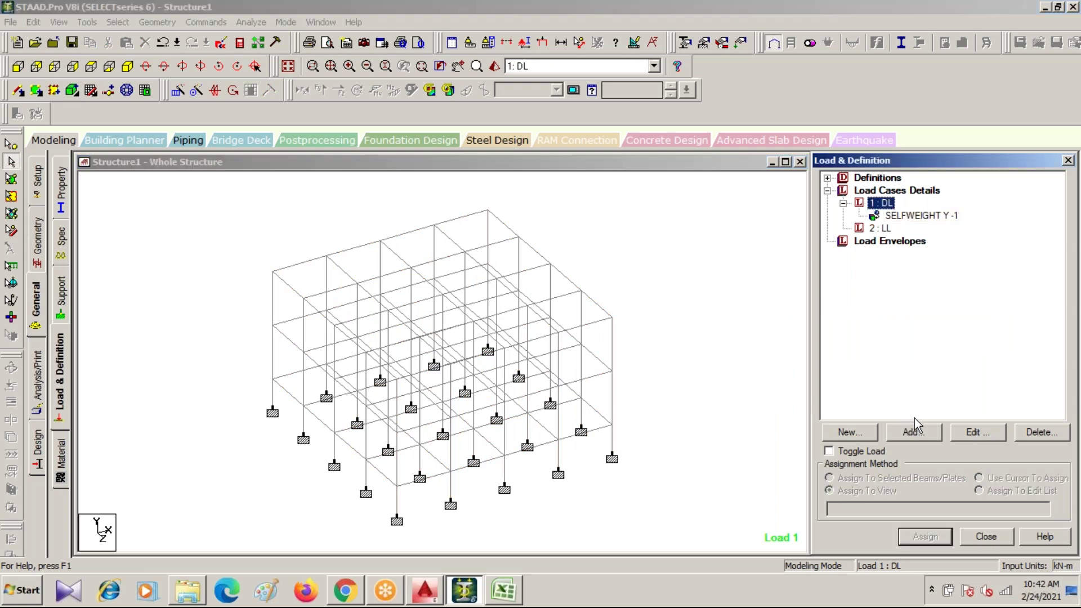
left_click(453, 383)
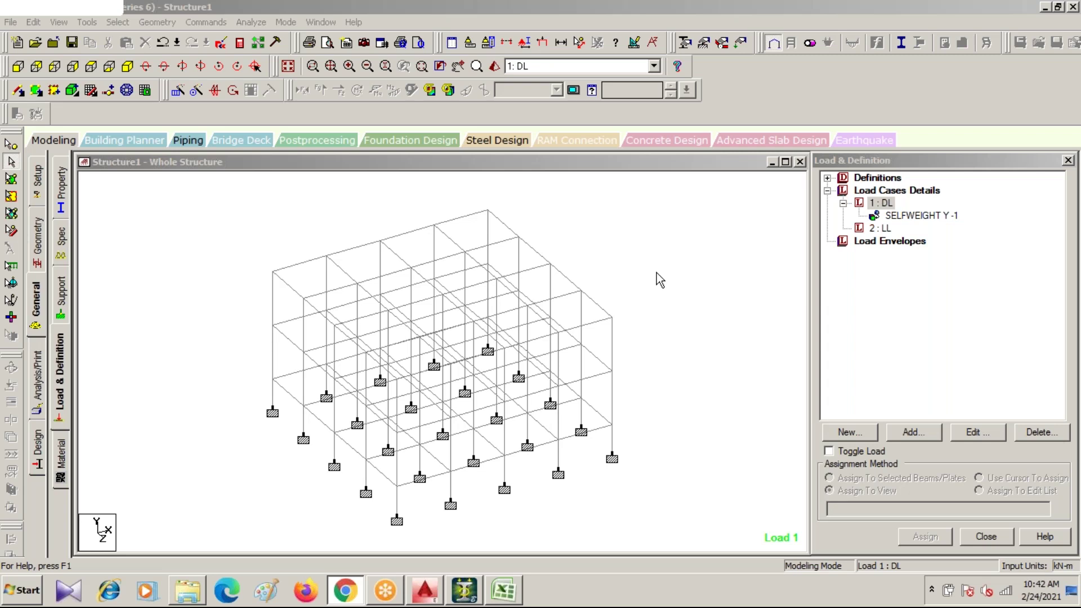
left_click(179, 65)
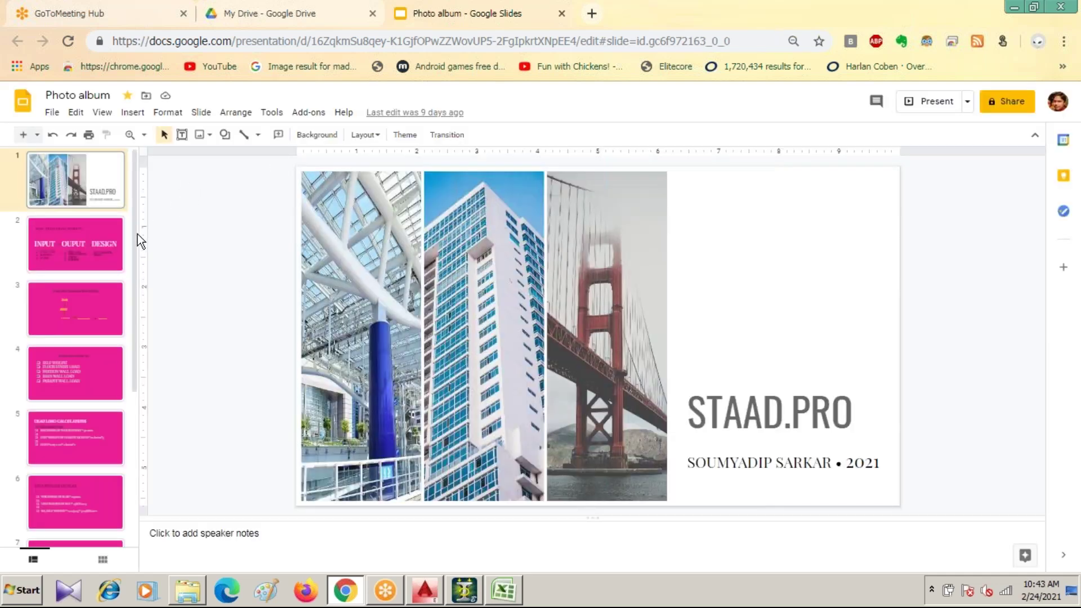
left_click_drag(133, 235, 130, 283)
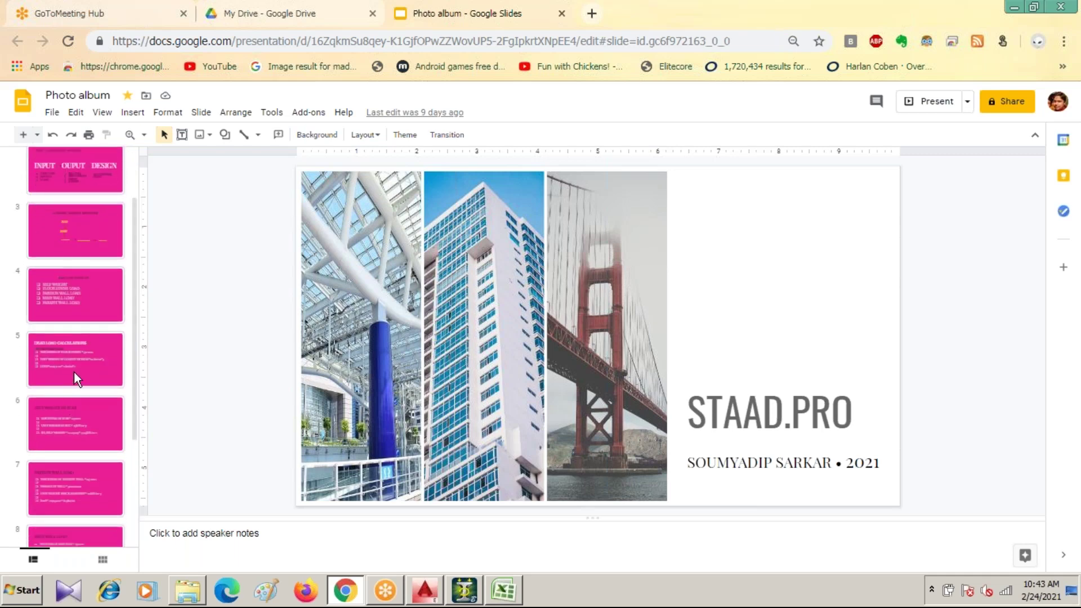
left_click(76, 295)
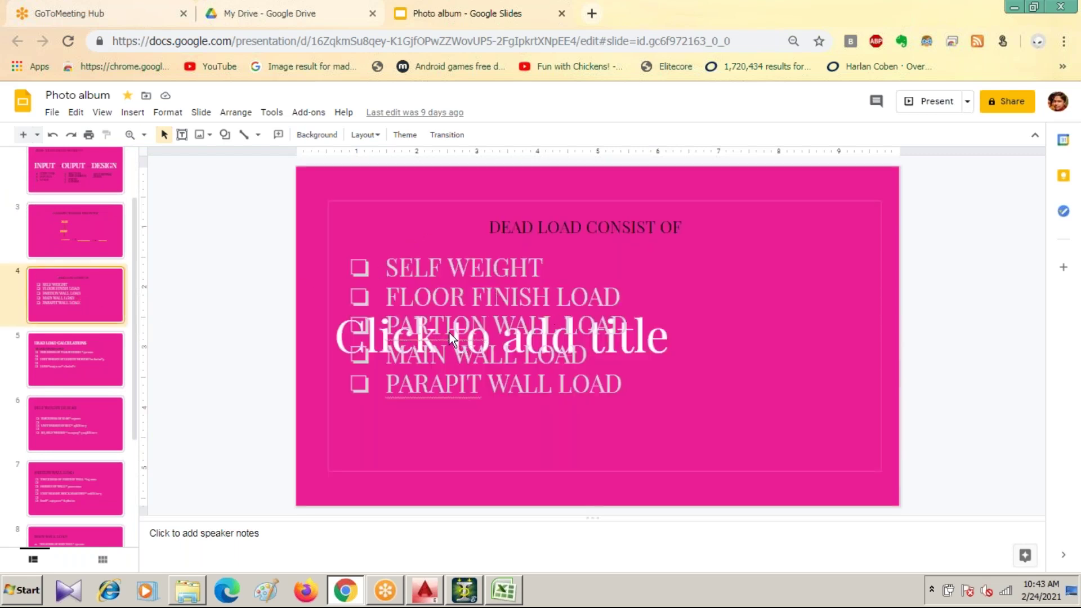
left_click(59, 368)
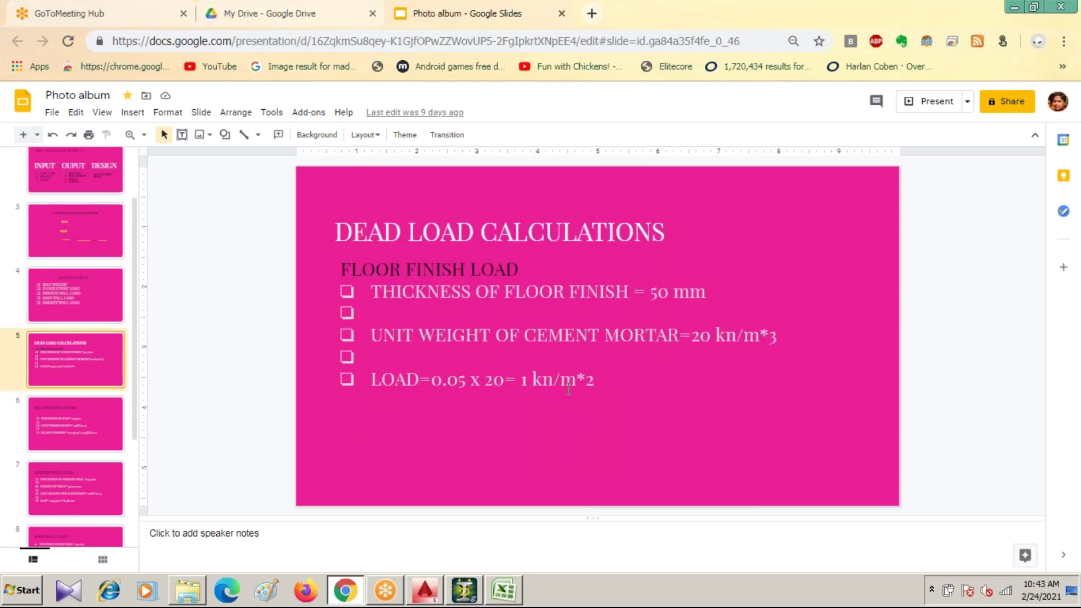
left_click(56, 433)
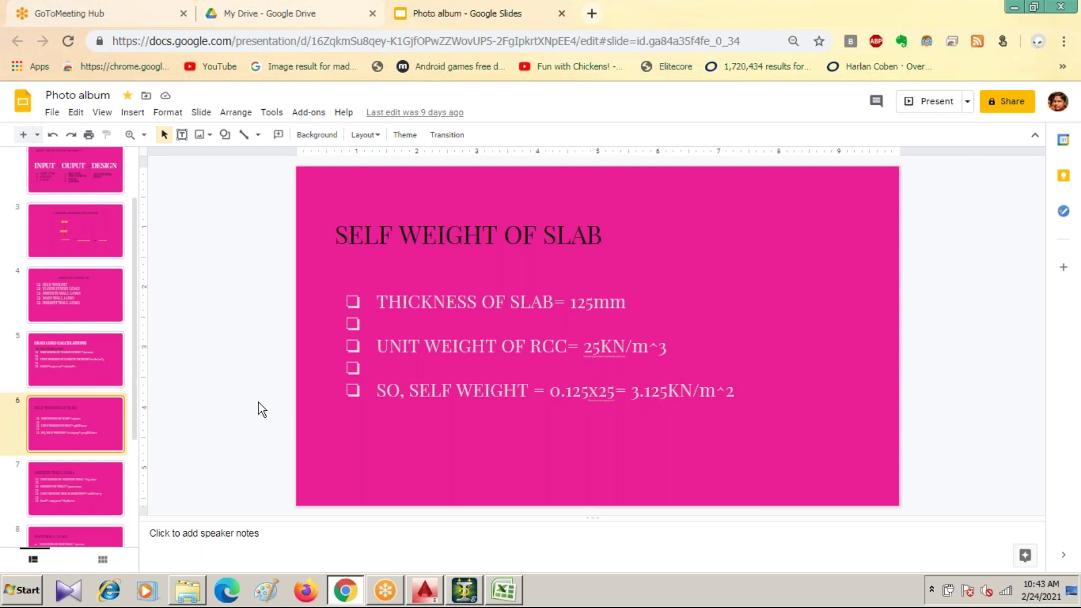
- Switch back to STAAD.Pro and save the modified structure
left_click(465, 591)
left_click(941, 393)
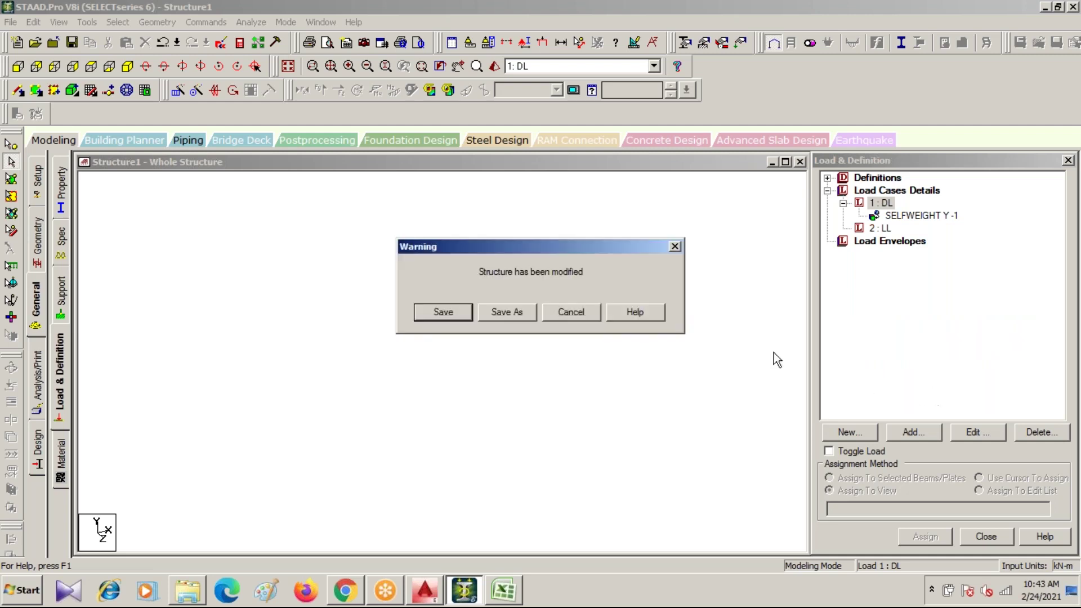
left_click(448, 314)
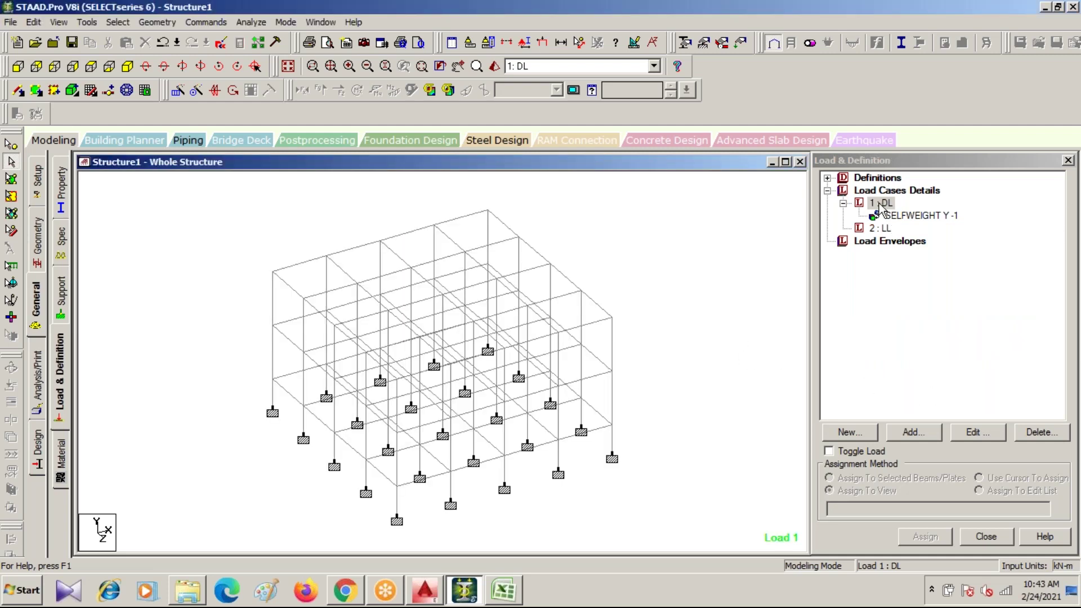
- Add a floor load of -4.125 kN/m2 in Global Y to the DL case, with a Y range of 0 to 7.5 m
left_click(913, 433)
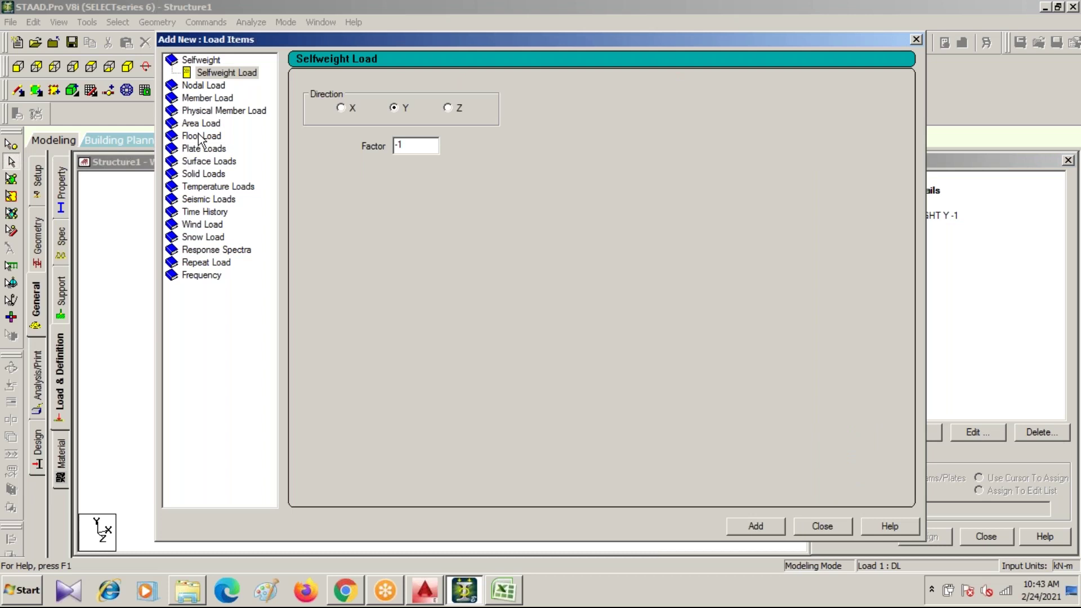
left_click(201, 136)
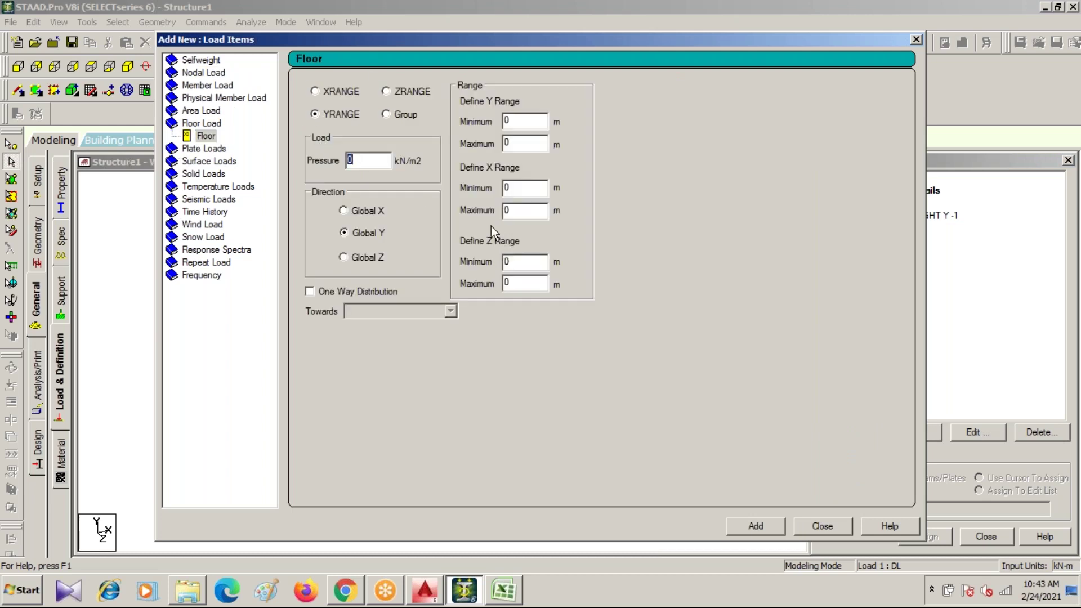
type("-4.125")
left_click_drag(516, 42, 935, 52)
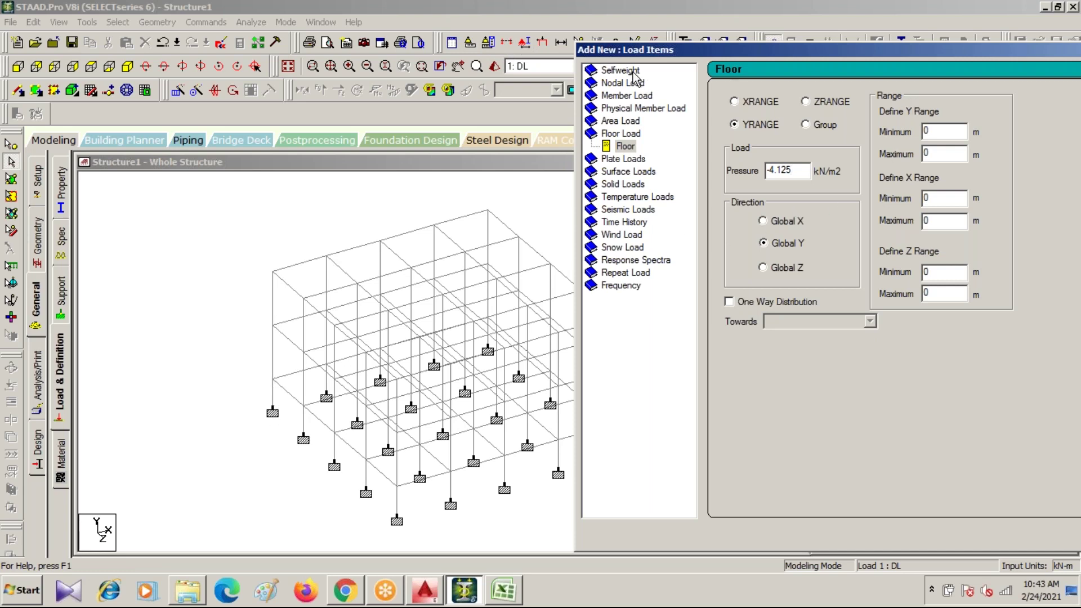
key("Tab")
type("7.5")
left_click_drag(648, 54, 47, 34)
left_click(594, 514)
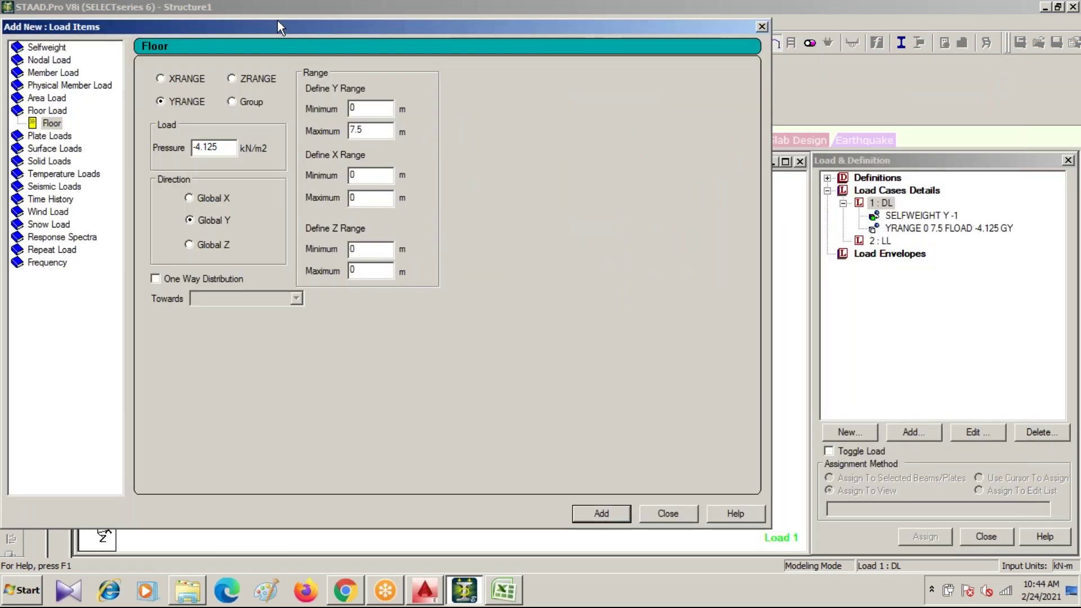
left_click_drag(277, 20, 232, 116)
left_click(714, 124)
left_click(921, 228)
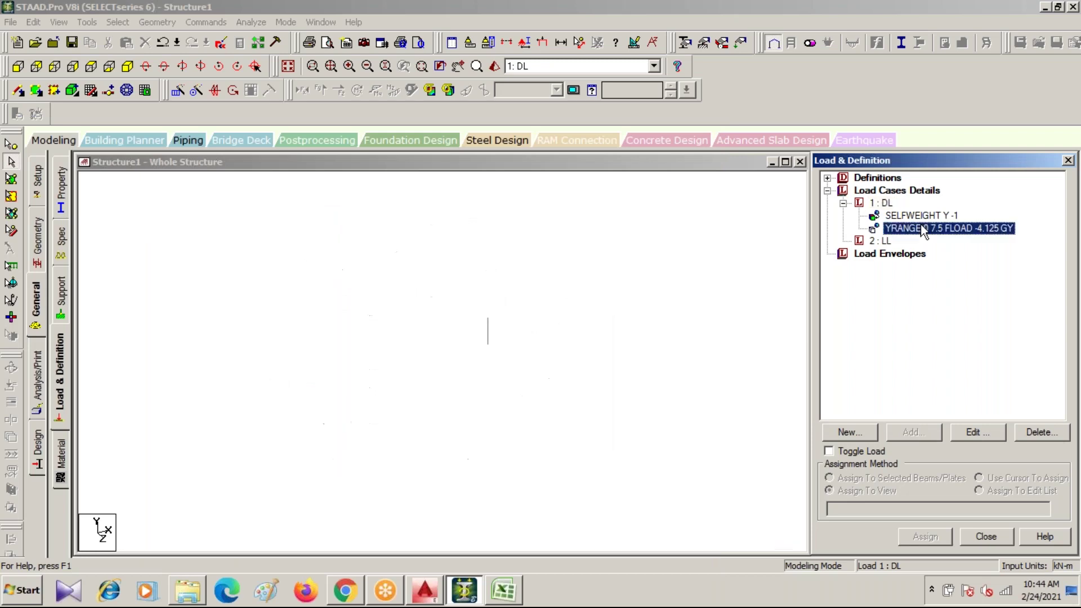
key("Left")
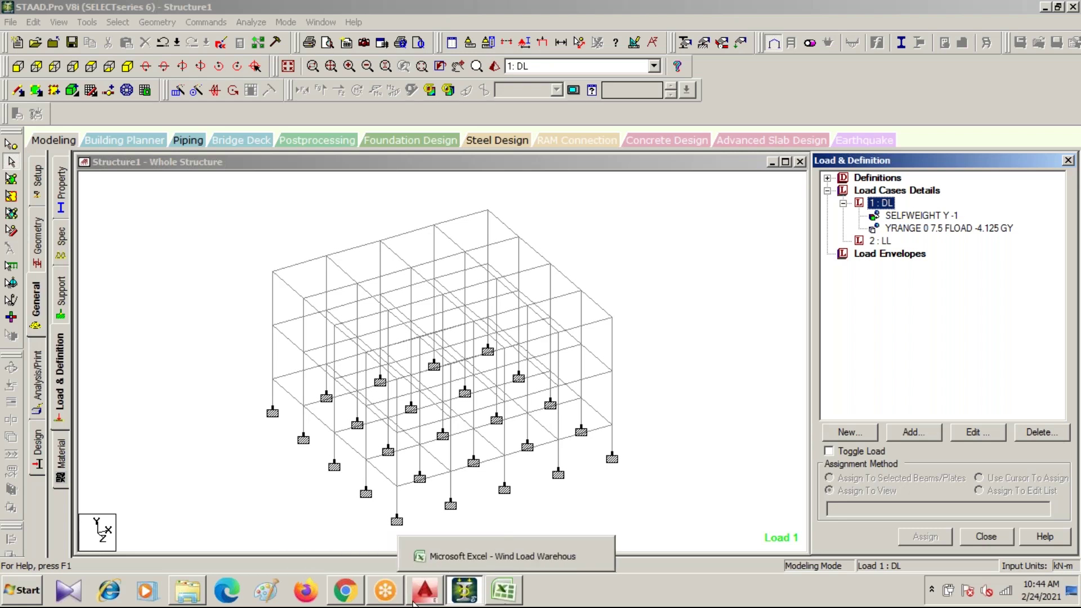
- Consult the partition wall load slide in Google Slides, then add a -6.9 kN/m uniform member force in direction GY to DL in STAAD.Pro
left_click(345, 592)
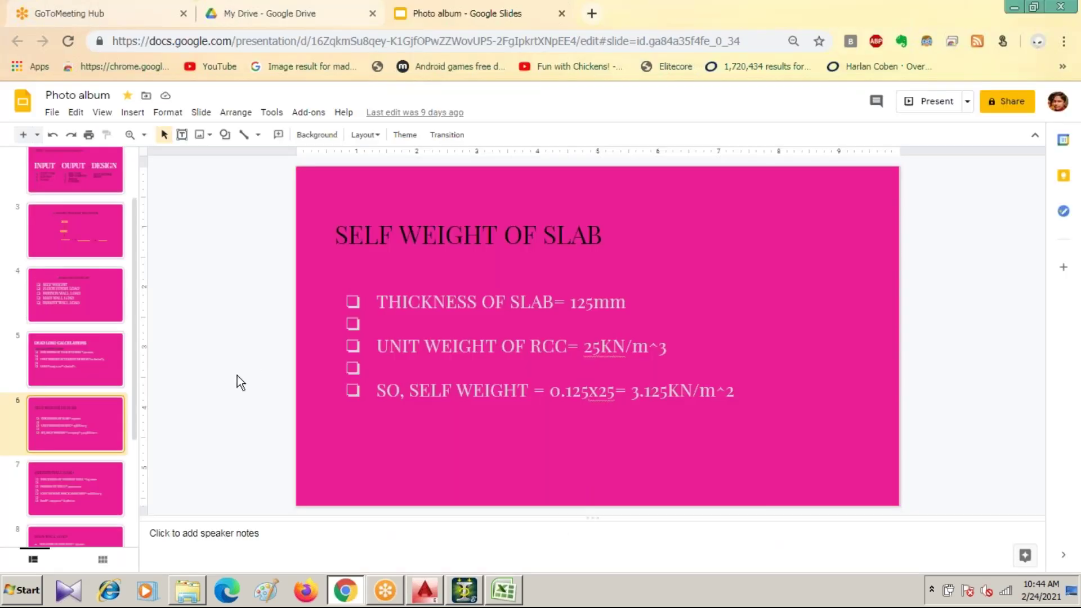
left_click(66, 497)
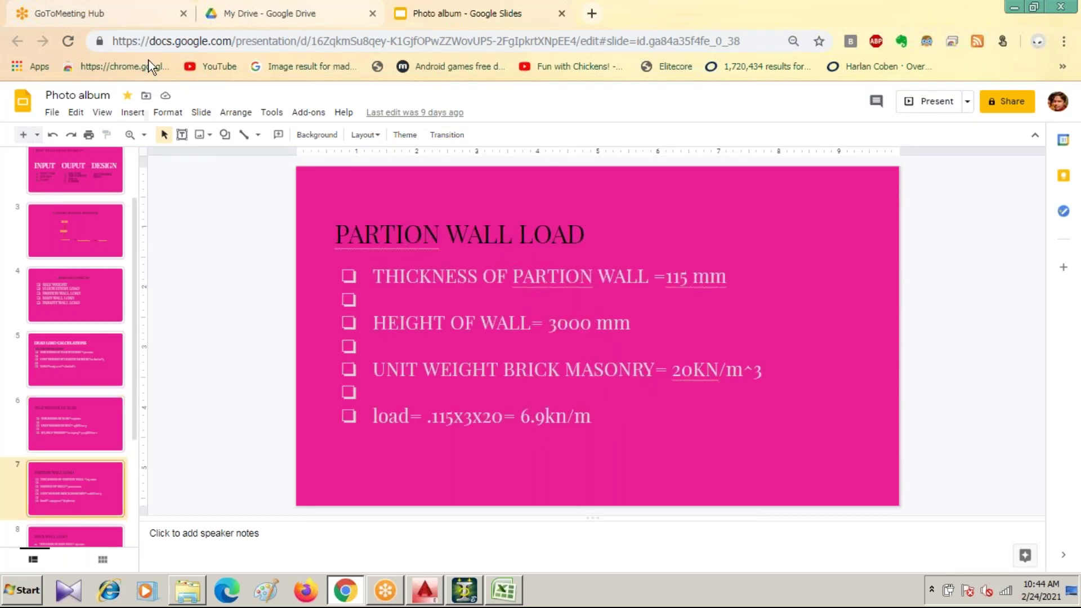
left_click(463, 591)
left_click(914, 434)
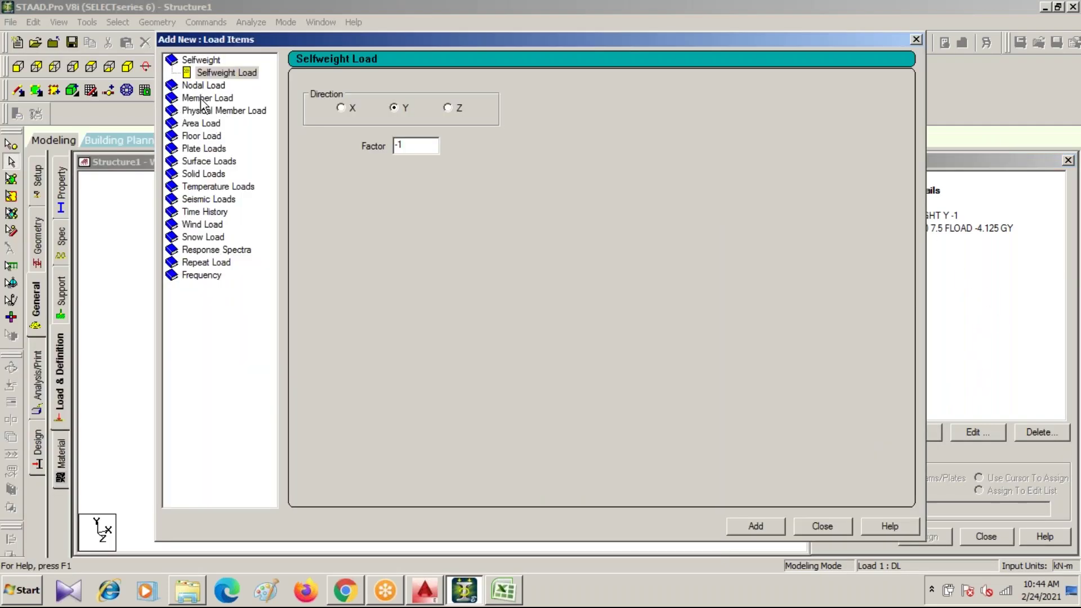
left_click(204, 98)
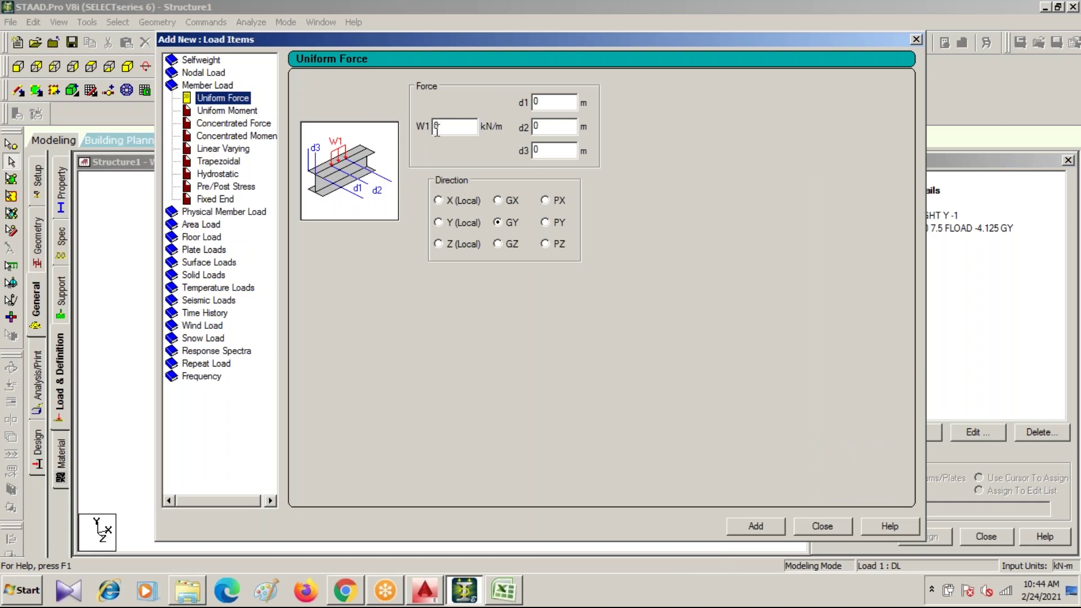
double_click(436, 127)
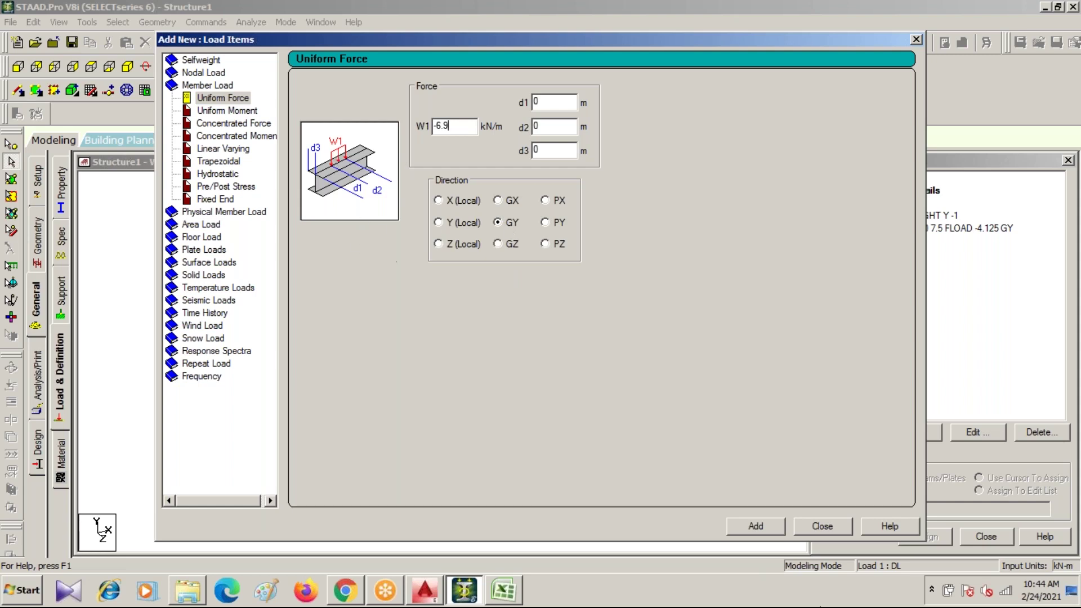
left_click(757, 531)
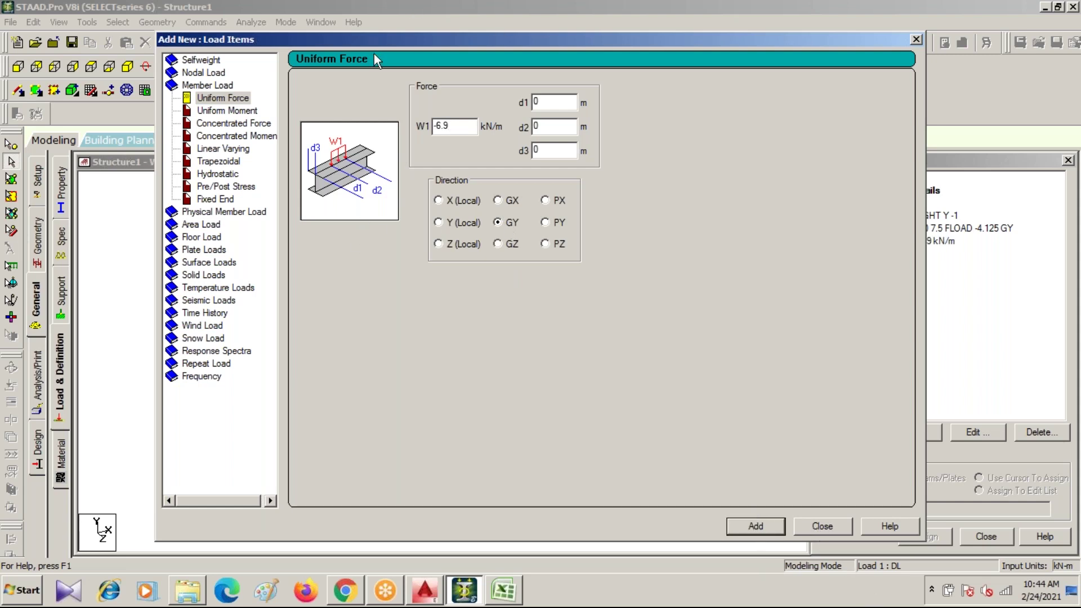
left_click_drag(363, 34, 194, 29)
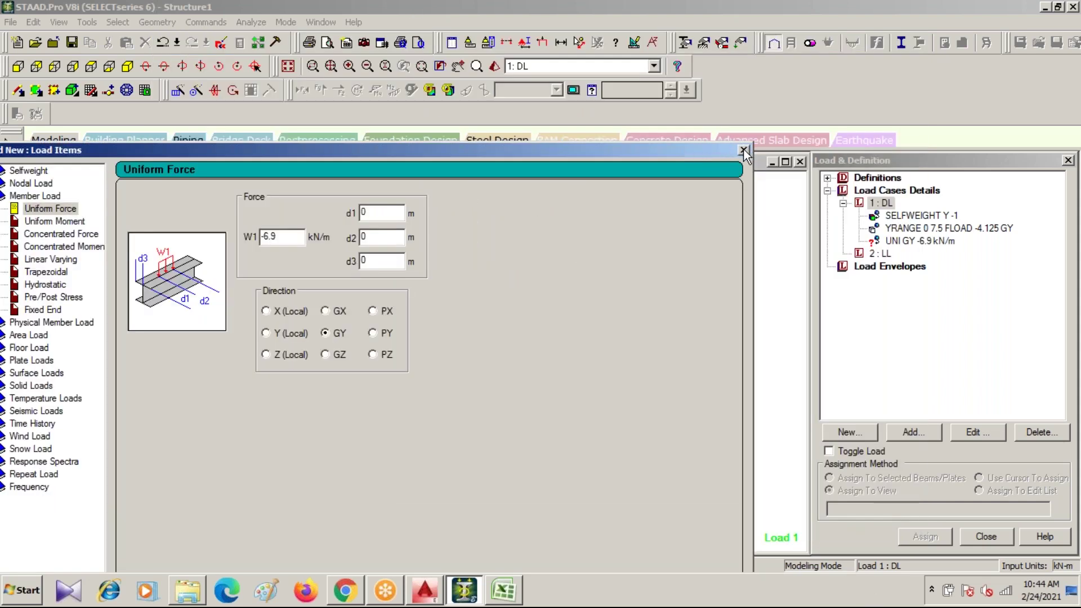
key("Escape")
- With the -6.9 kN/m uniform load chosen, isolate the two lower floor levels in front view using a Window / Rubber Band section
left_click(909, 242)
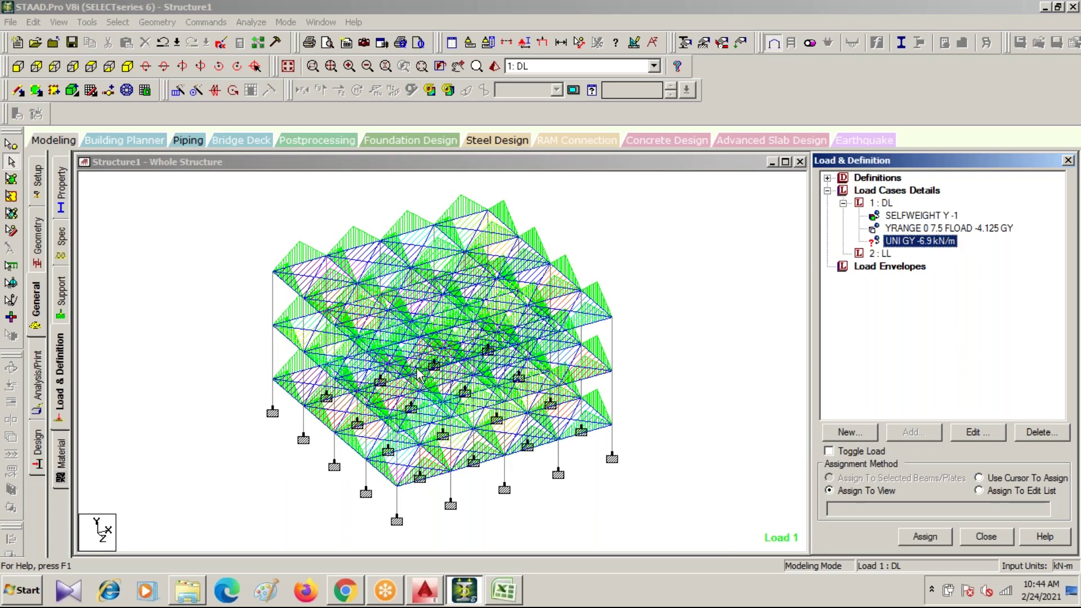
left_click(18, 67)
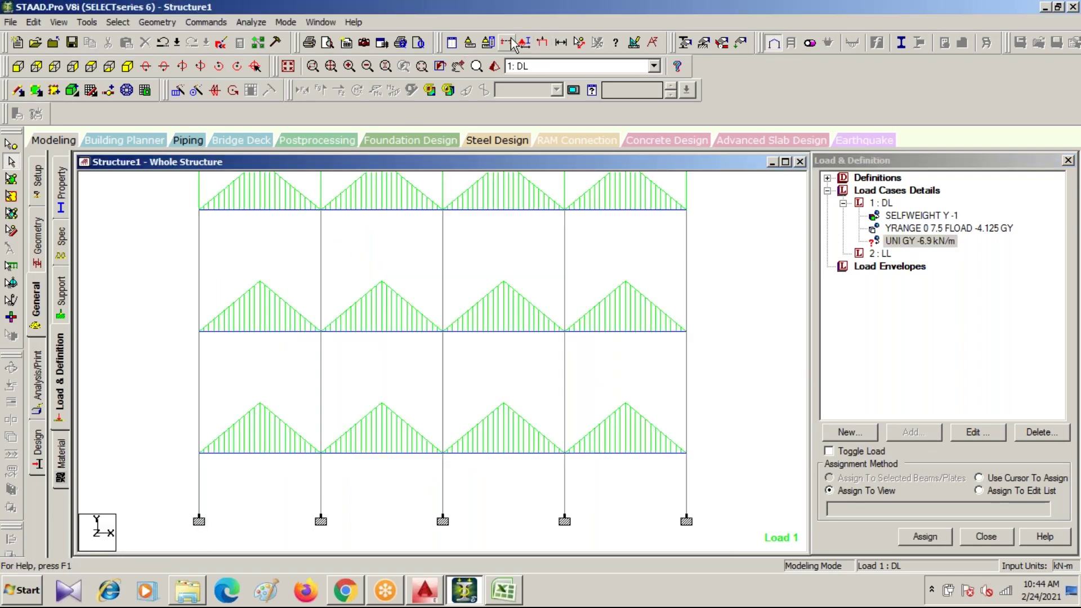
left_click(506, 42)
left_click(598, 200)
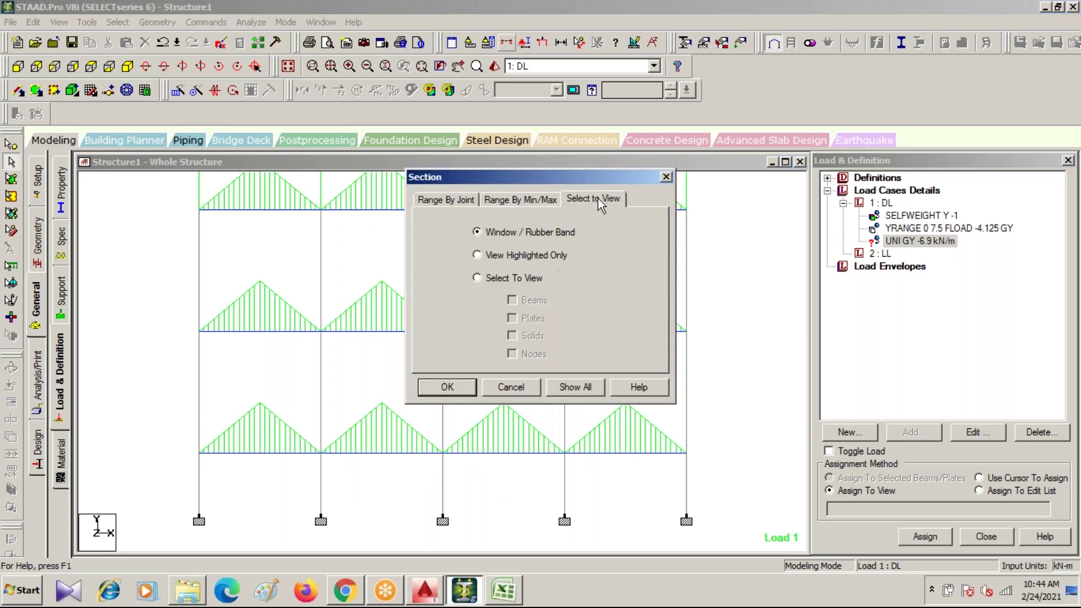
left_click(448, 387)
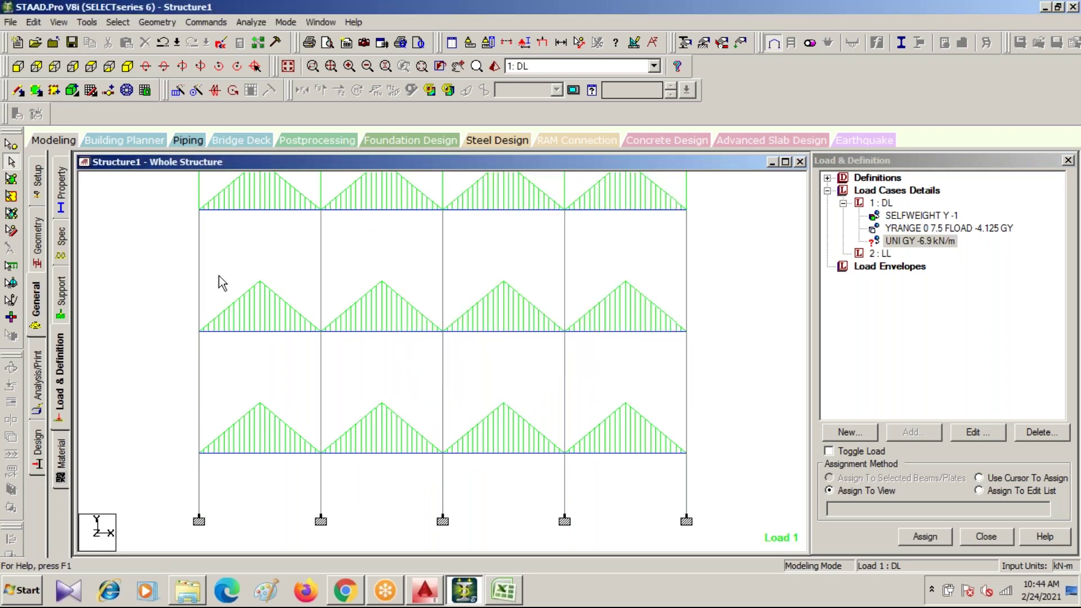
left_click_drag(145, 296, 766, 528)
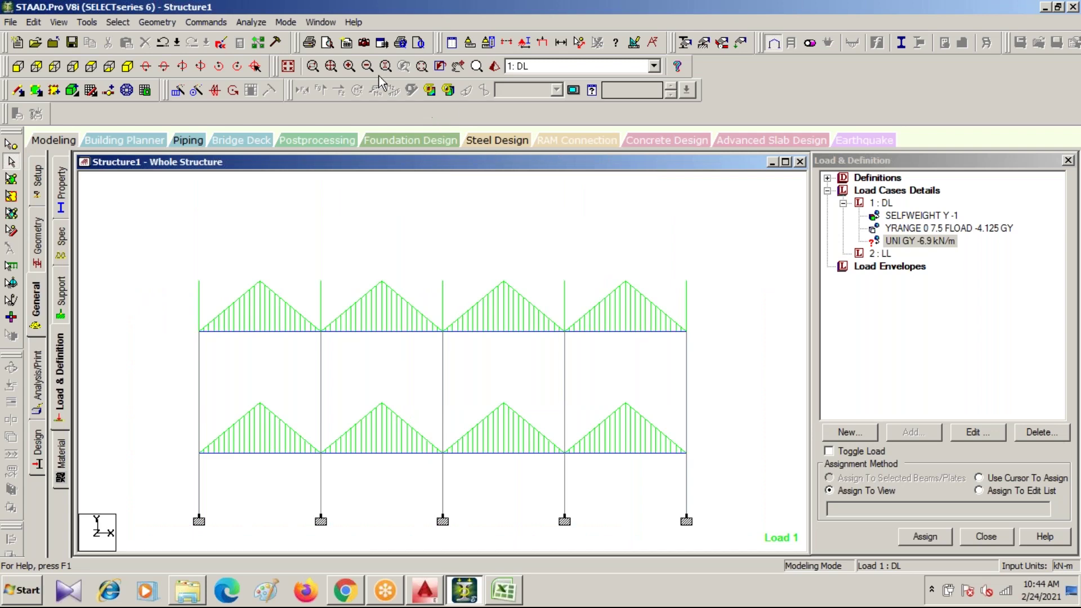
- In plan view, select all interior beams of the two isolated floor levels along both grid directions, leaving out the perimeter beams
left_click(90, 67)
left_click(366, 256)
left_click(442, 265, "ctrl")
left_click(519, 267, "ctrl")
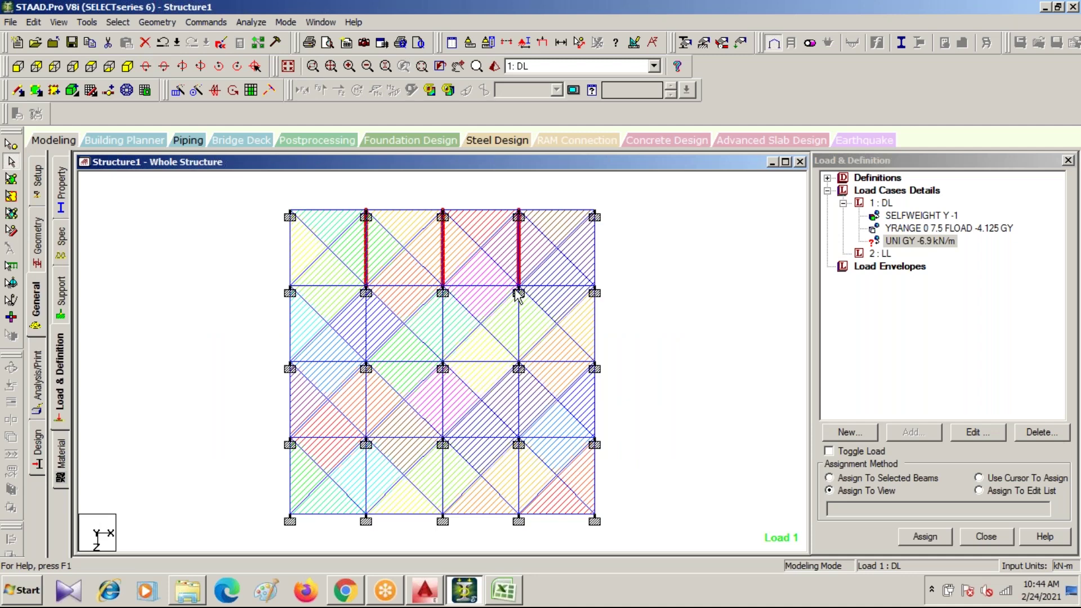
left_click(422, 298, "ctrl")
left_click(394, 290, "ctrl")
left_click(341, 290, "ctrl")
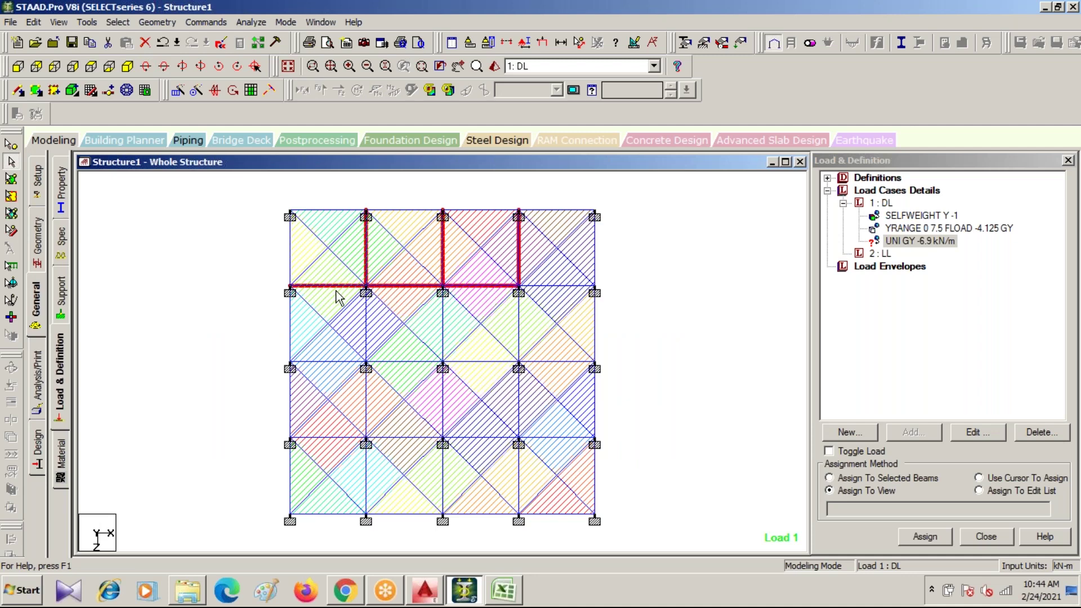
left_click(558, 290, "ctrl")
left_click(519, 329, "ctrl")
left_click(442, 352, "ctrl")
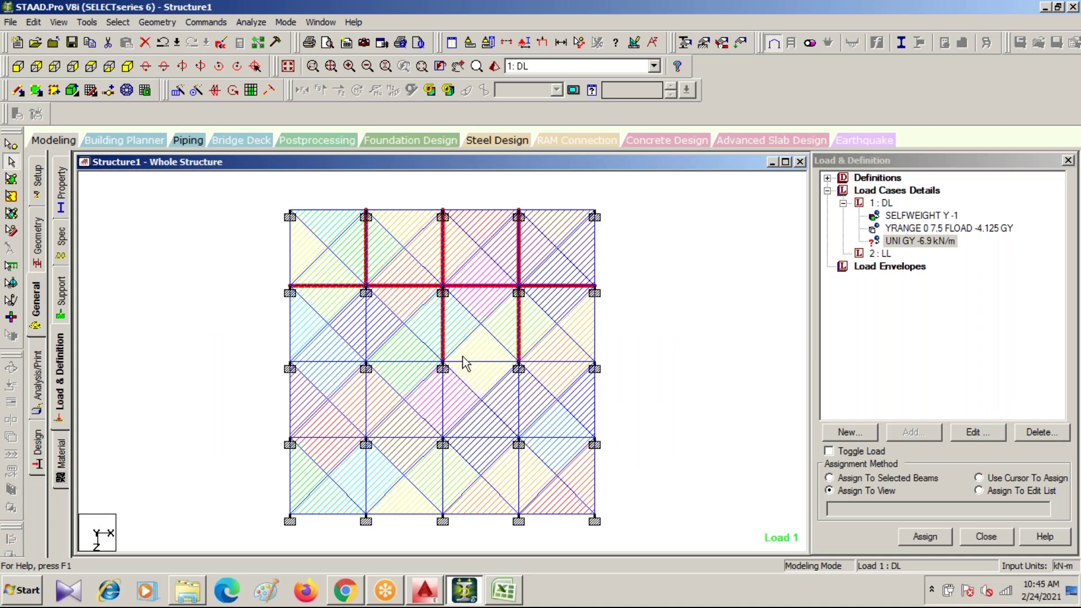
left_click(423, 363, "ctrl")
left_click(367, 346, "ctrl")
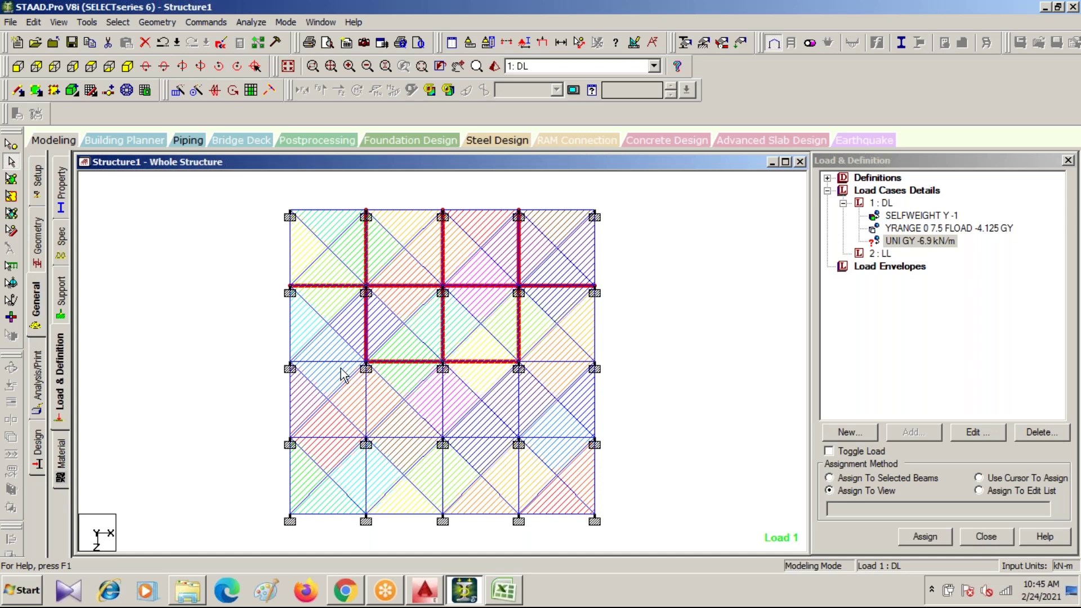
left_click(331, 363, "ctrl")
left_click(553, 363, "ctrl")
left_click(518, 401, "ctrl")
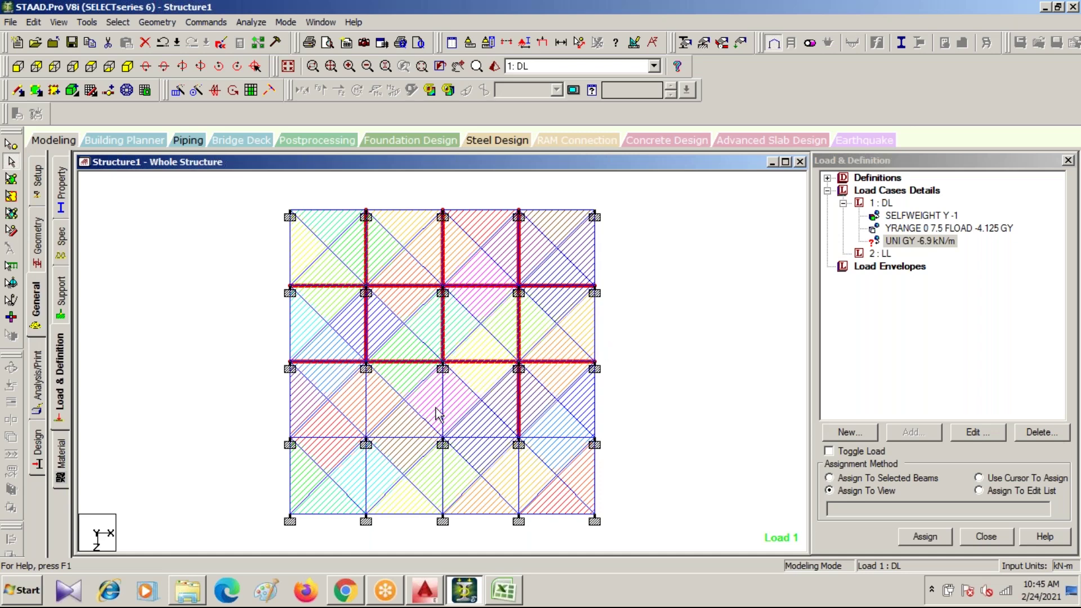
left_click(444, 410, "ctrl")
left_click(417, 437, "ctrl")
left_click(367, 425, "ctrl")
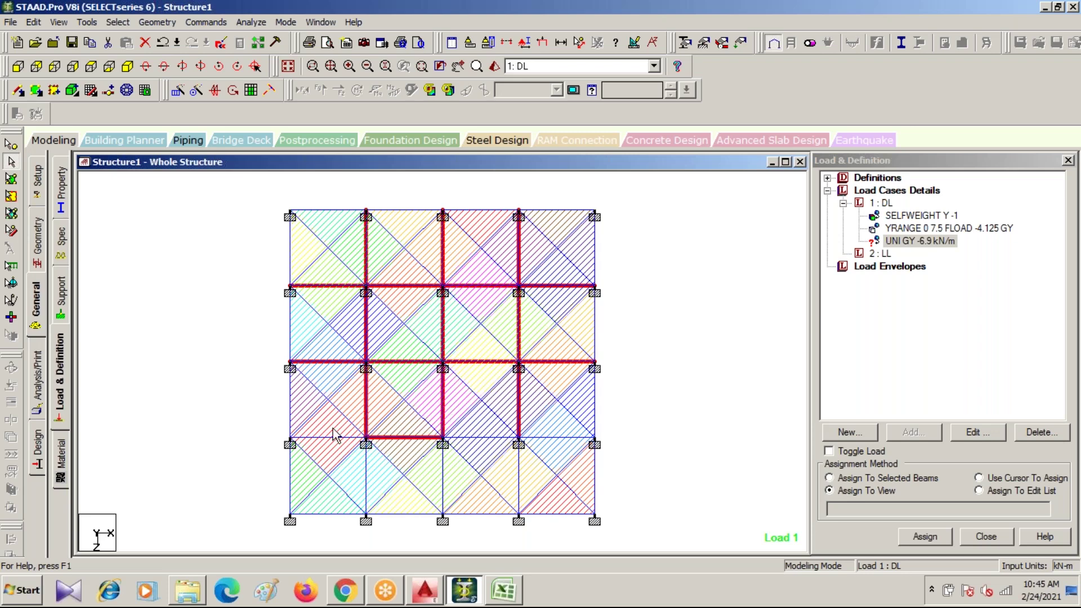
left_click(332, 437, "ctrl")
left_click(495, 437, "ctrl")
left_click(545, 438, "ctrl")
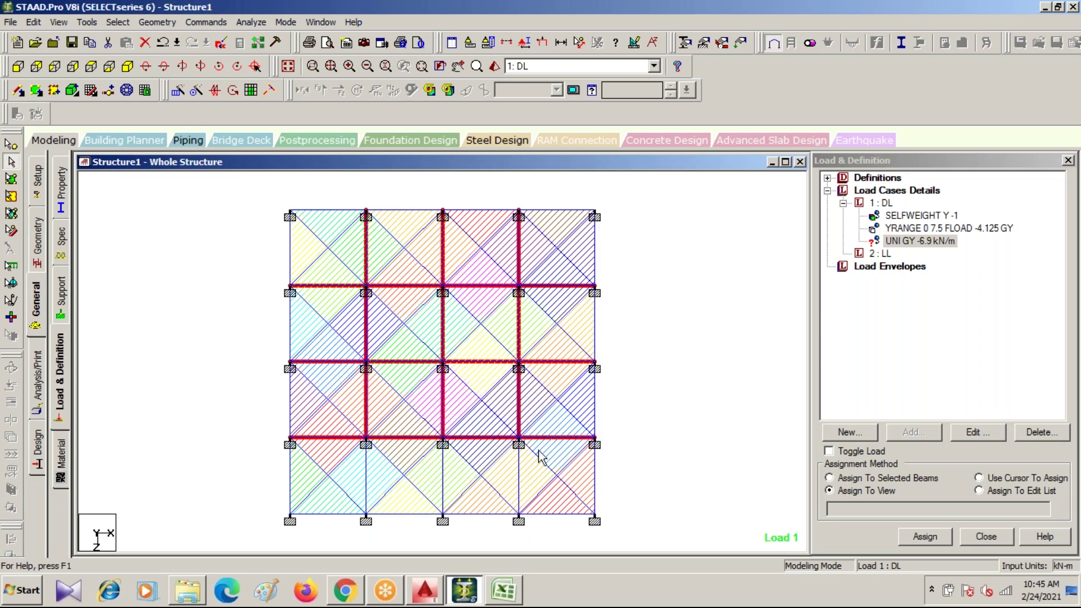
left_click(519, 473, "ctrl")
left_click(443, 475, "ctrl")
left_click(367, 479, "ctrl")
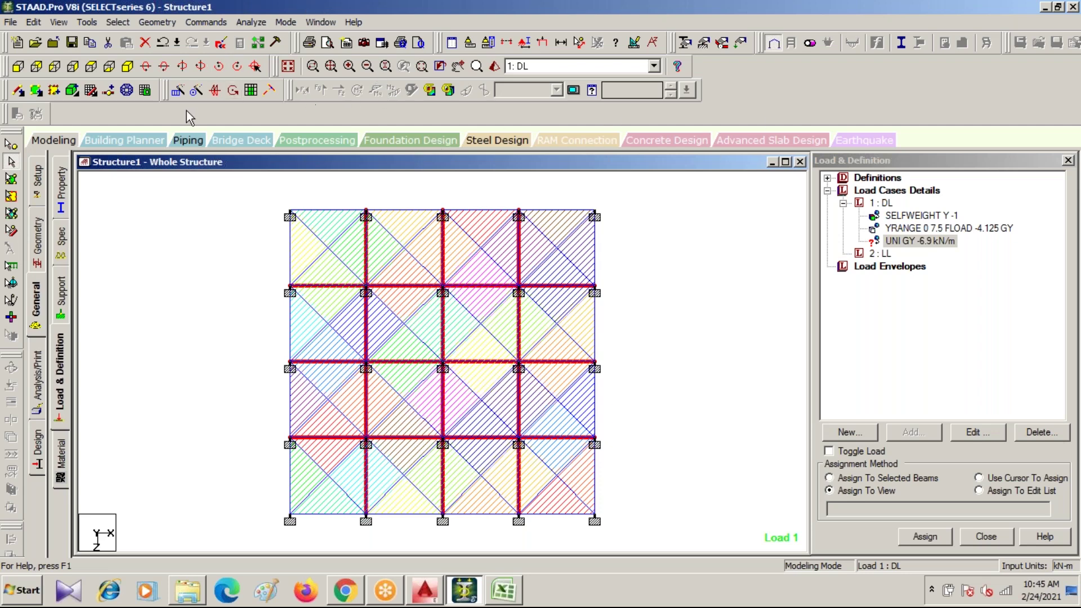
- Assign the -6.9 kN/m uniform load to the selected interior beams using Assign To Selected Beams, working in isometric view
left_click(126, 67)
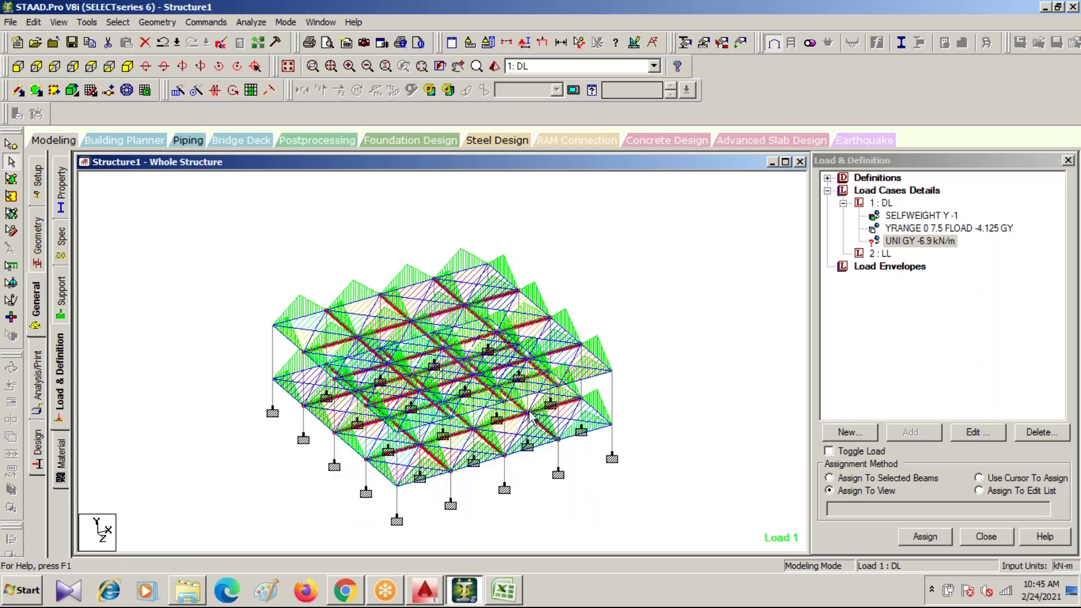
left_click(889, 243)
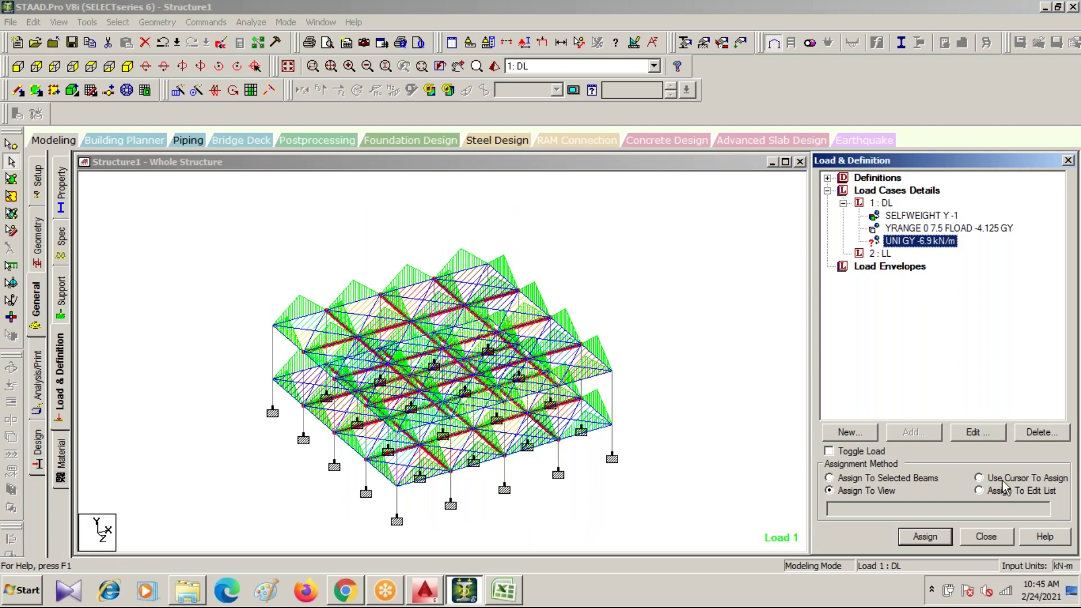
left_click(829, 478)
left_click(918, 532)
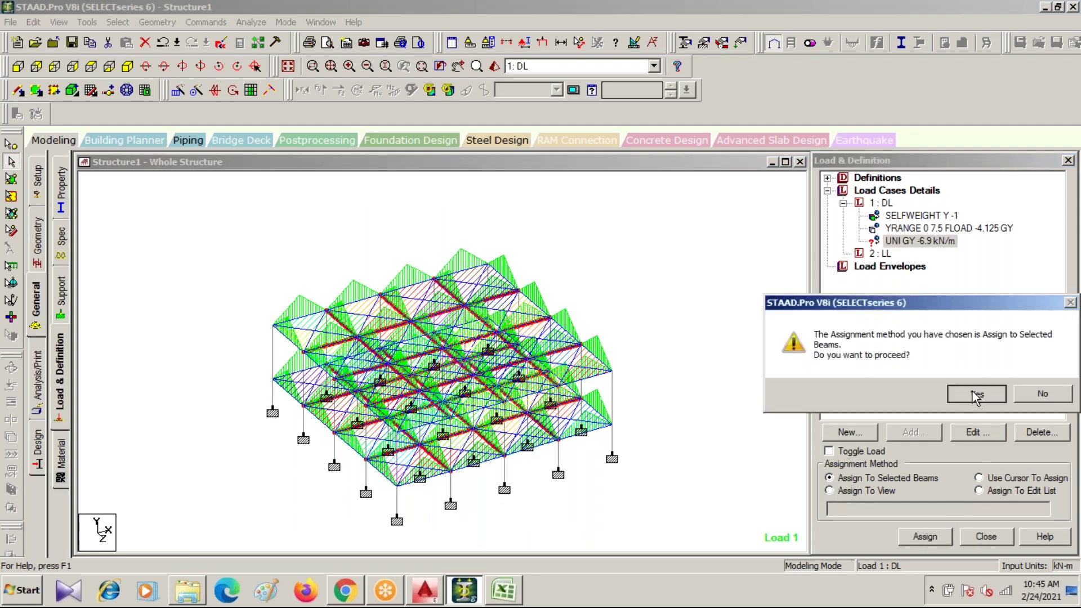
left_click(975, 393)
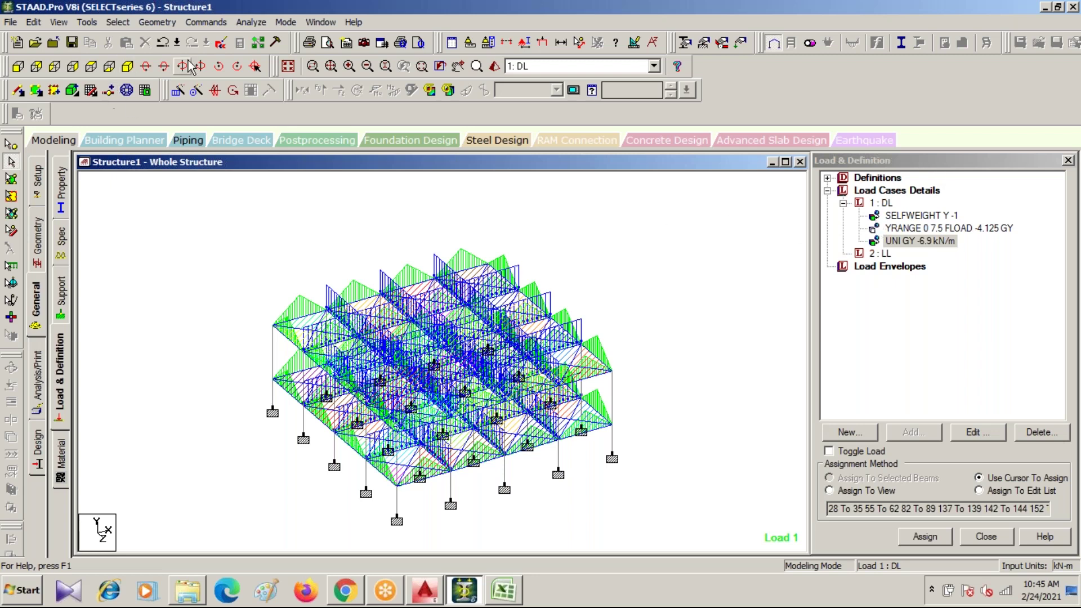
- Consult the main wall load slide in Google Slides and add a -13.8 kN/m uniform member force in direction GY to DL in STAAD.Pro
left_click(881, 203)
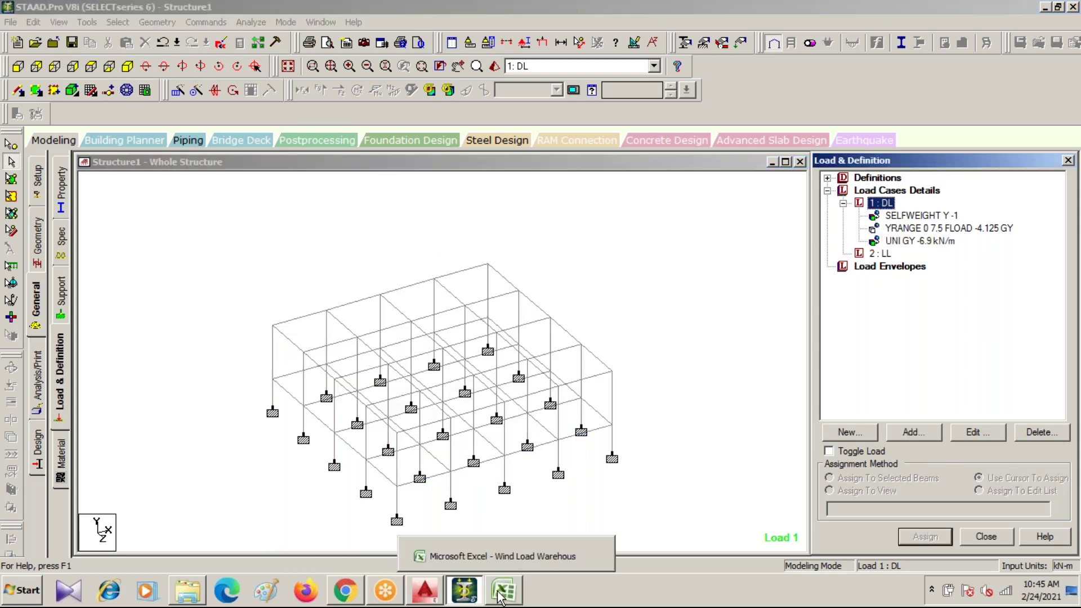
left_click(342, 591)
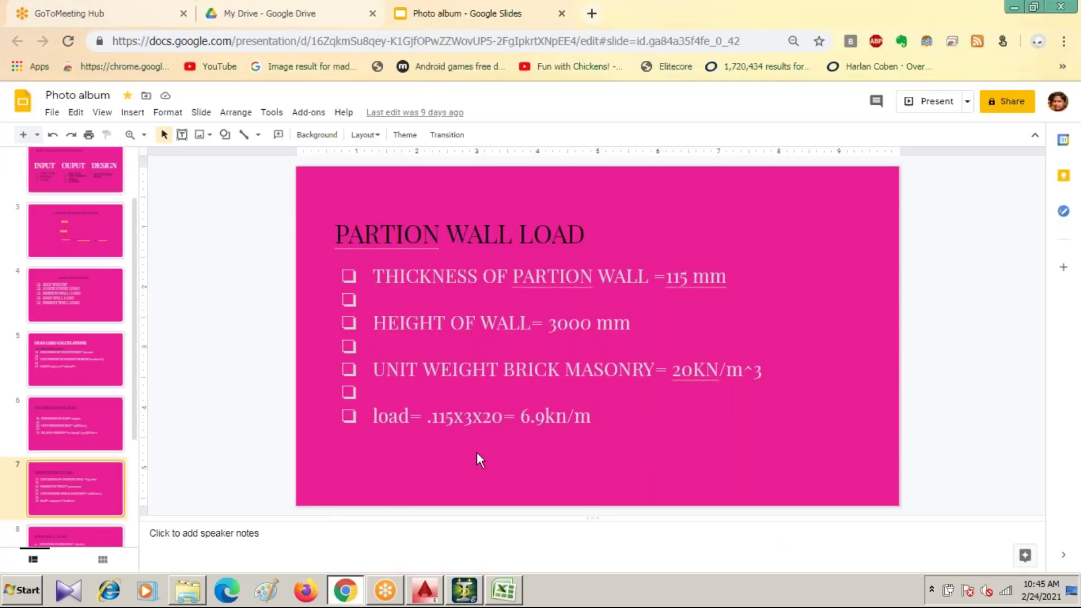
scroll(430, 464, "down", 1)
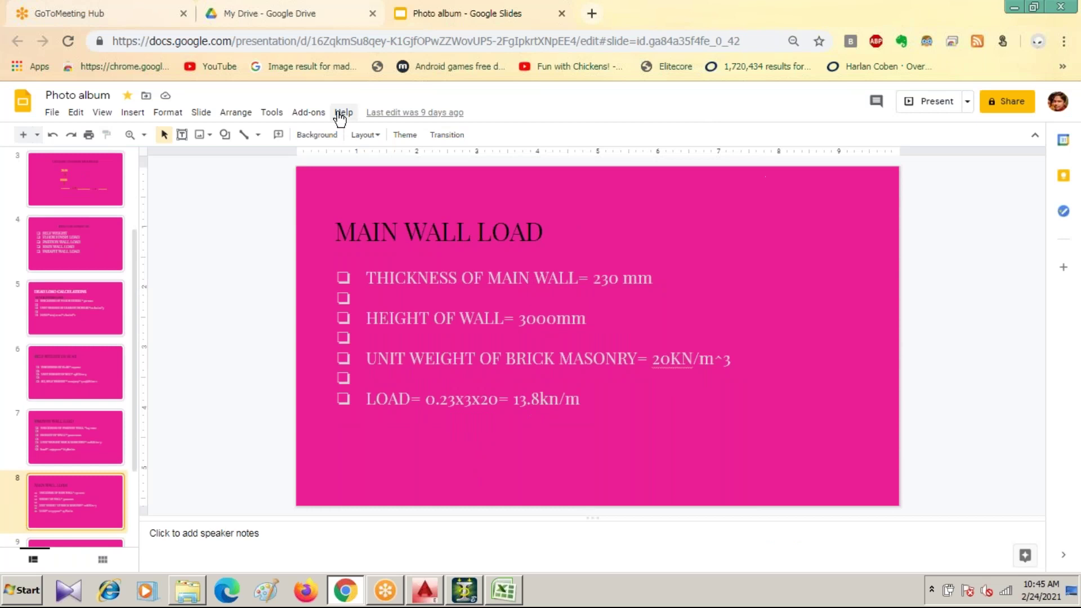
left_click(469, 597)
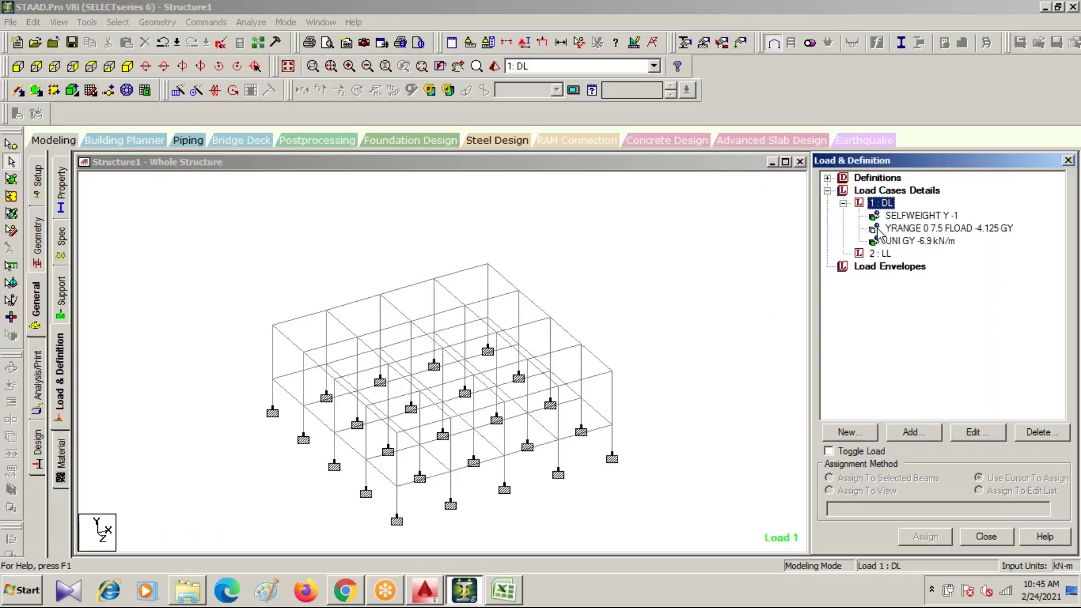
left_click(912, 433)
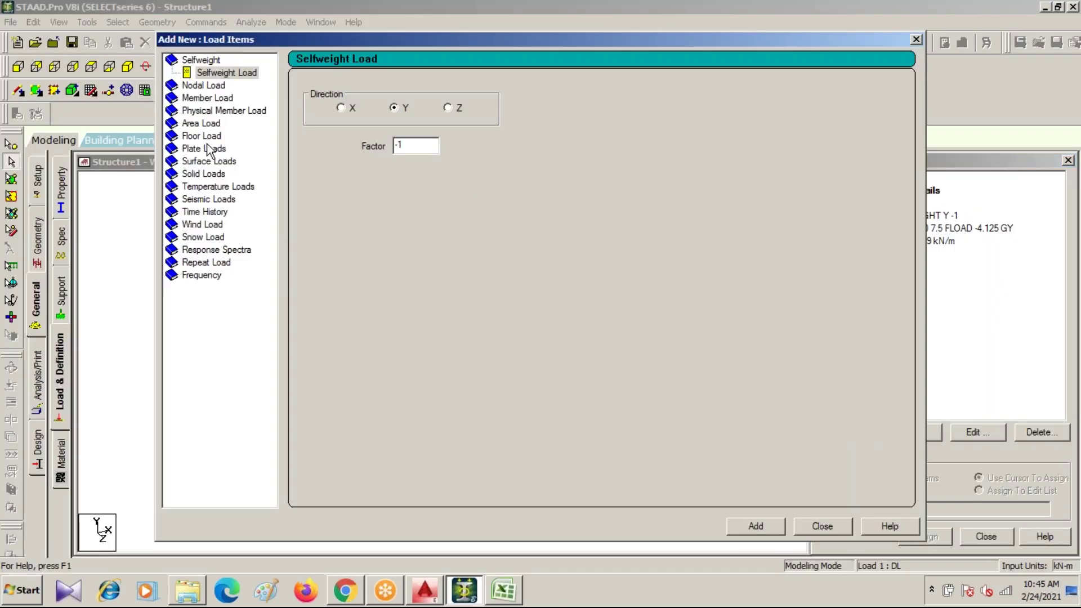
left_click(206, 98)
left_click(456, 128)
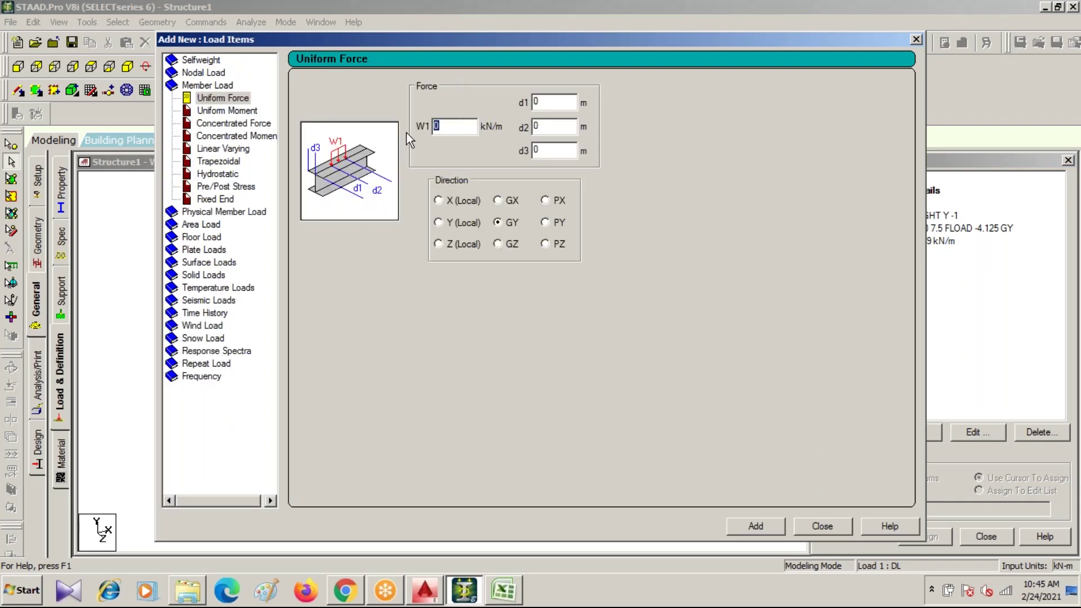
type("-13.8")
left_click(758, 525)
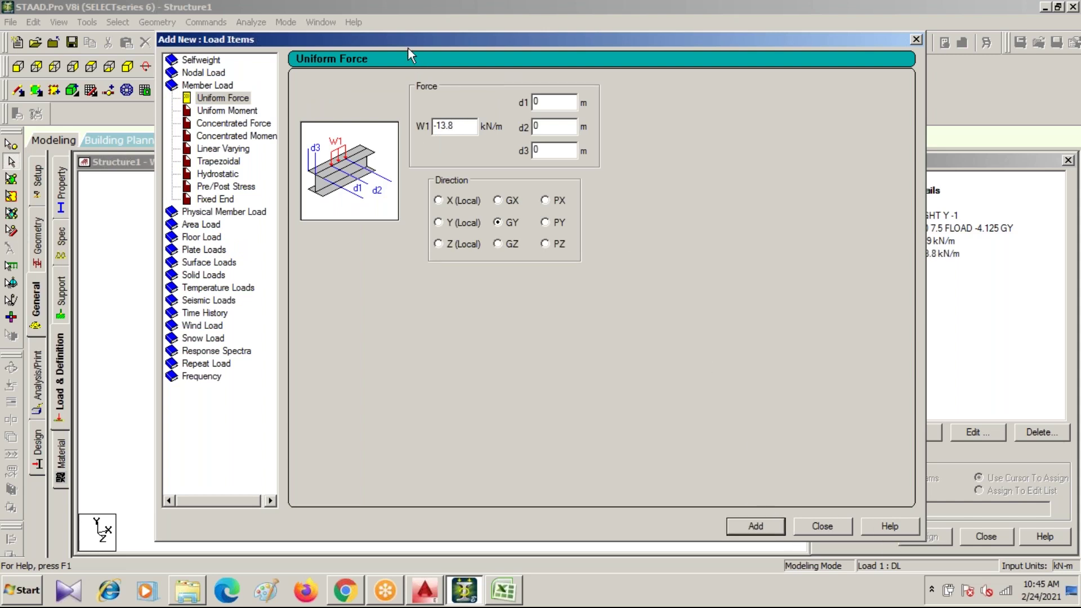
left_click_drag(414, 40, 256, 138)
left_click(755, 139)
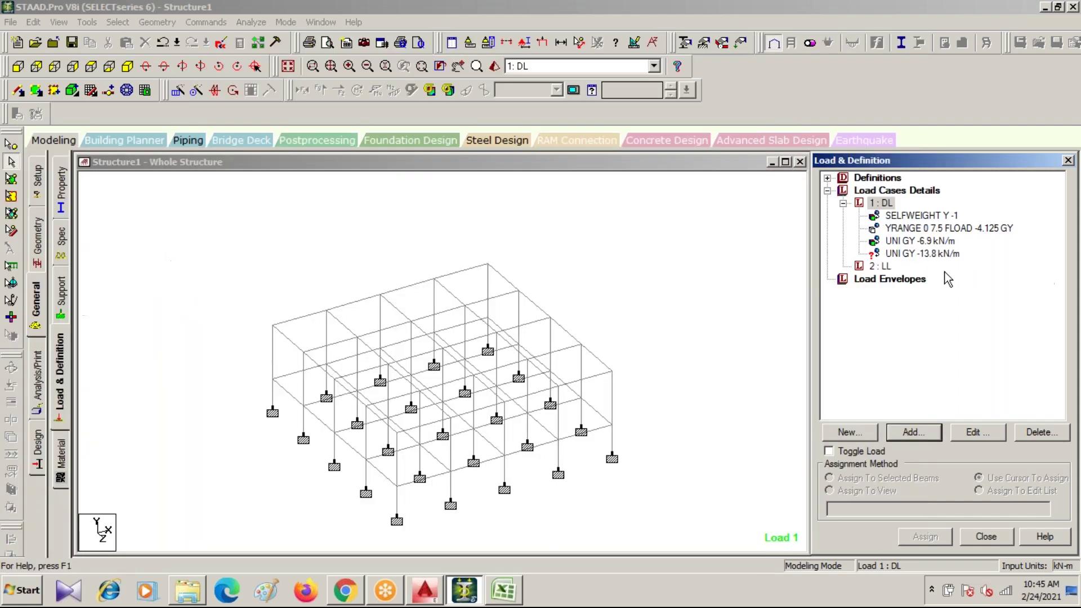
- With the -13.8 kN/m uniform load chosen, select all perimeter beams of the two isolated floor levels in plan view
left_click(920, 254)
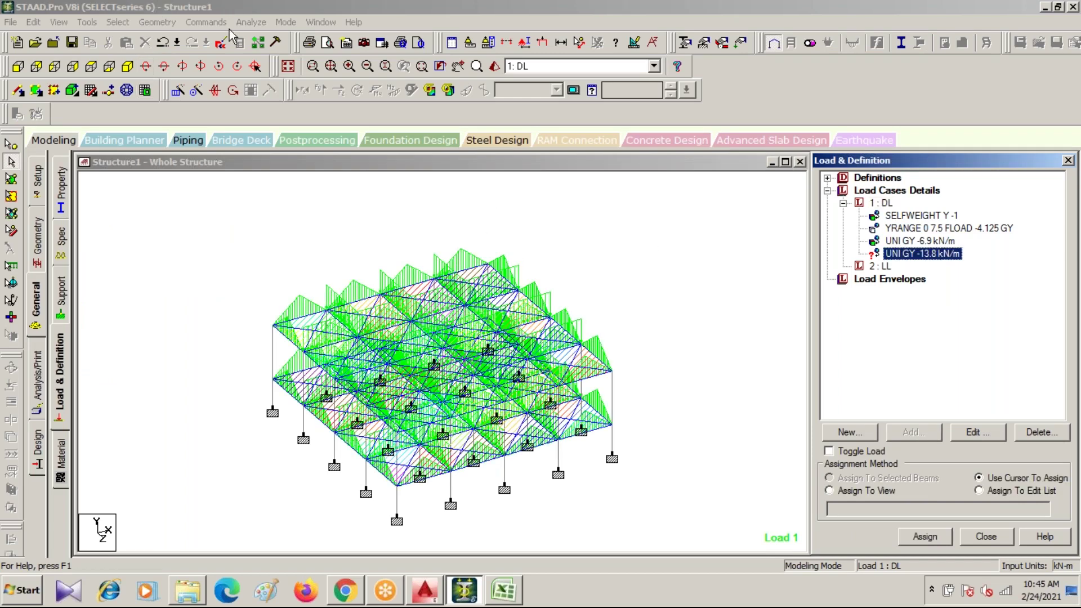
left_click(108, 67)
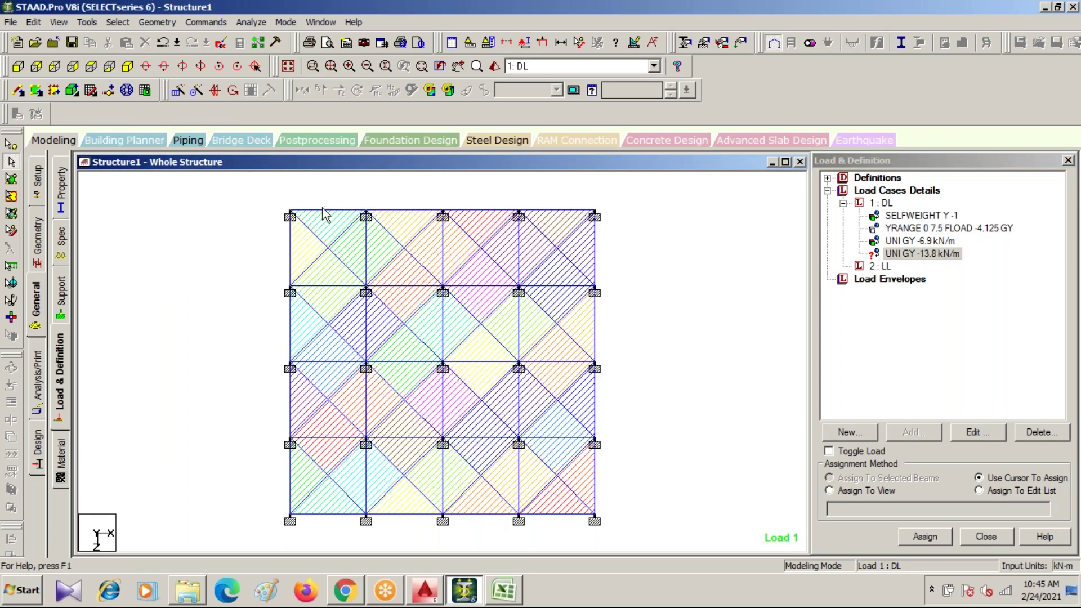
left_click(410, 213)
left_click(459, 213)
left_click(532, 213)
left_click(598, 279)
left_click(597, 343)
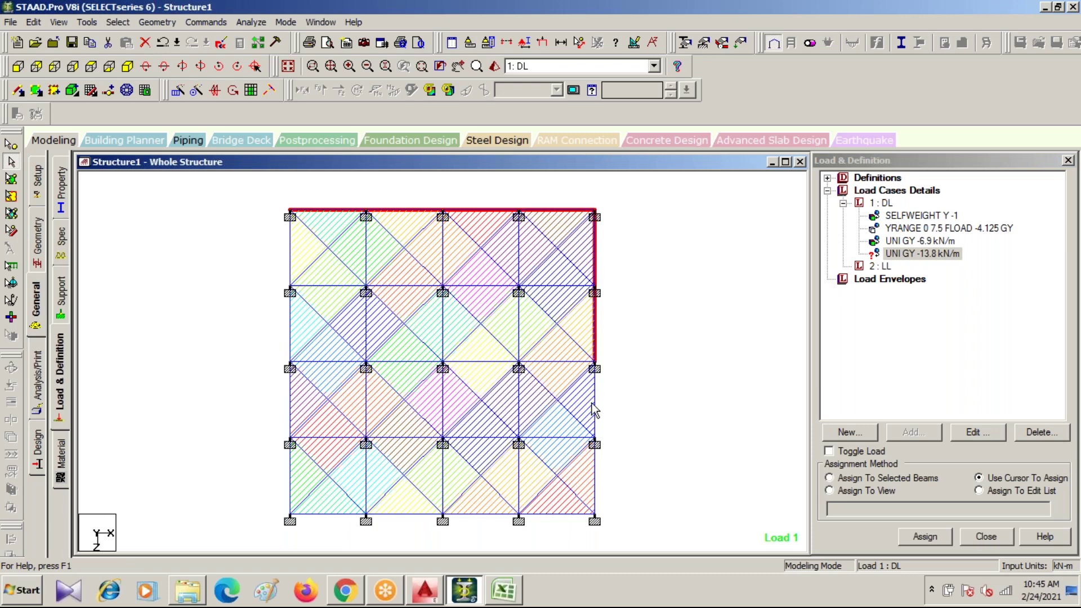
left_click(595, 414)
left_click(594, 473)
left_click(558, 514)
left_click(479, 514)
left_click(410, 514)
left_click(341, 514)
left_click(293, 487)
left_click(294, 394)
left_click(295, 344)
left_click(290, 272)
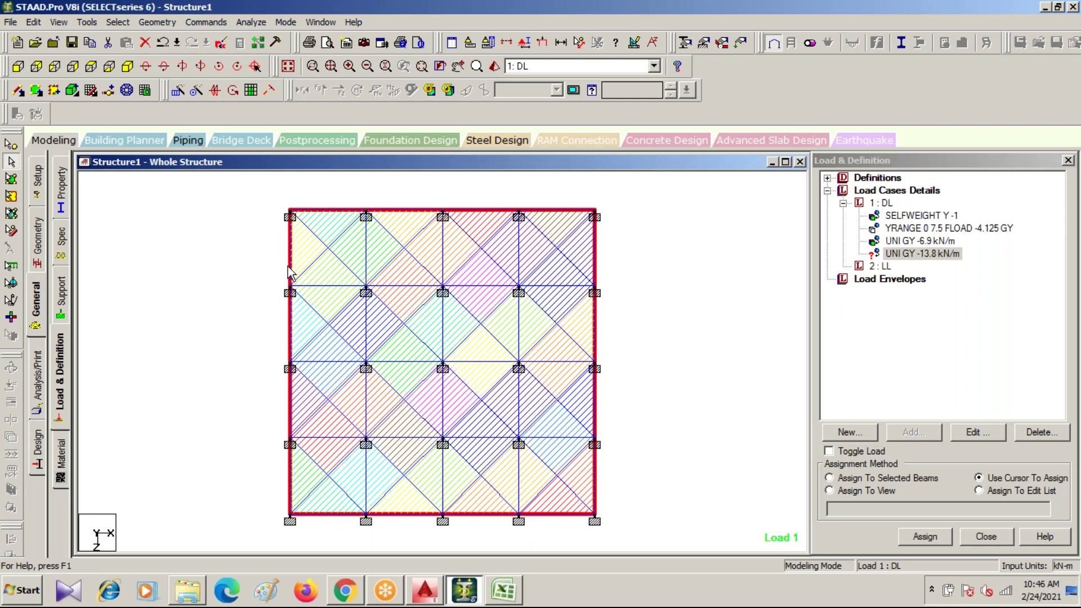
- Assign the -13.8 kN/m uniform load to the selected perimeter beams and display the whole structure in front view
left_click(127, 66)
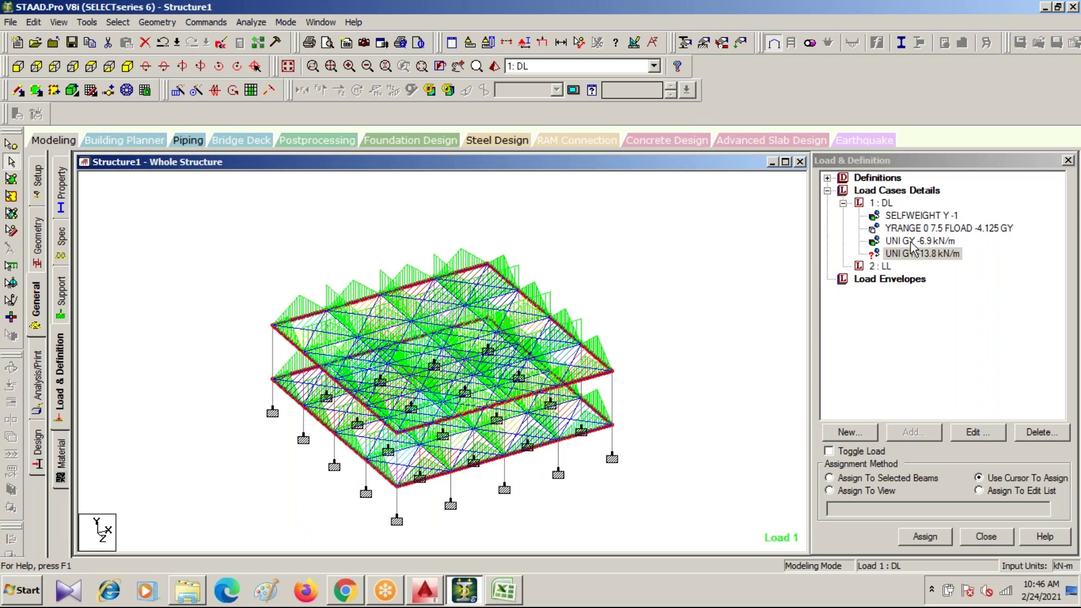
left_click(829, 478)
left_click(924, 535)
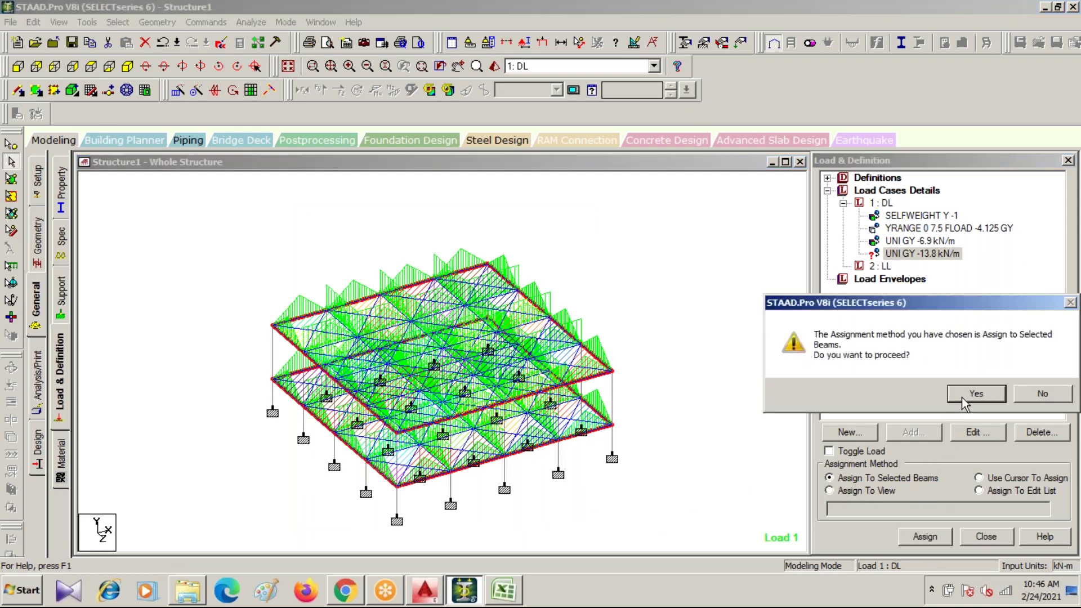
left_click(975, 394)
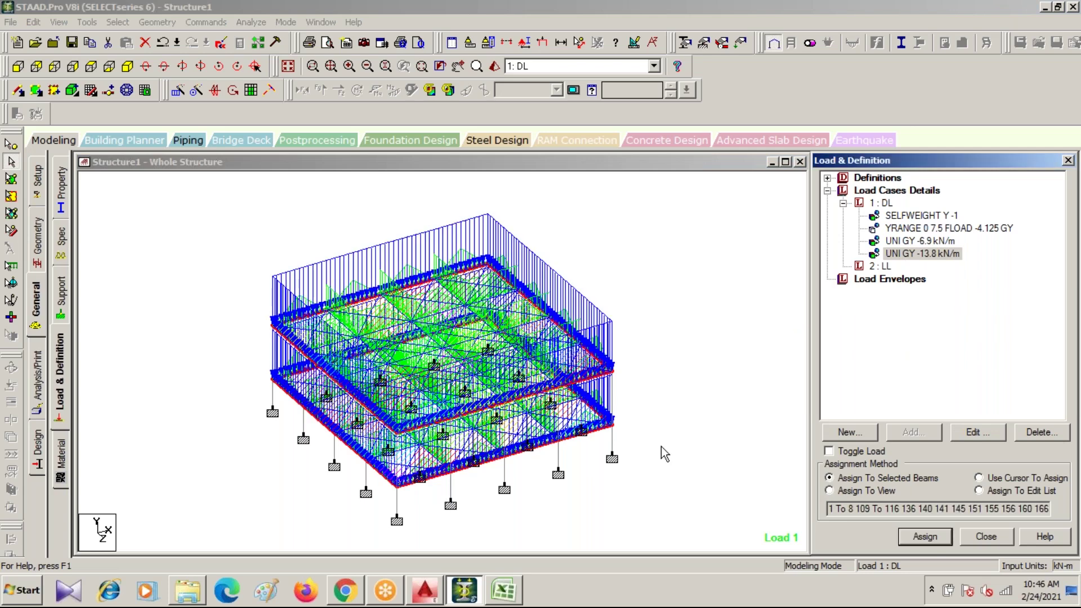
left_click(287, 67)
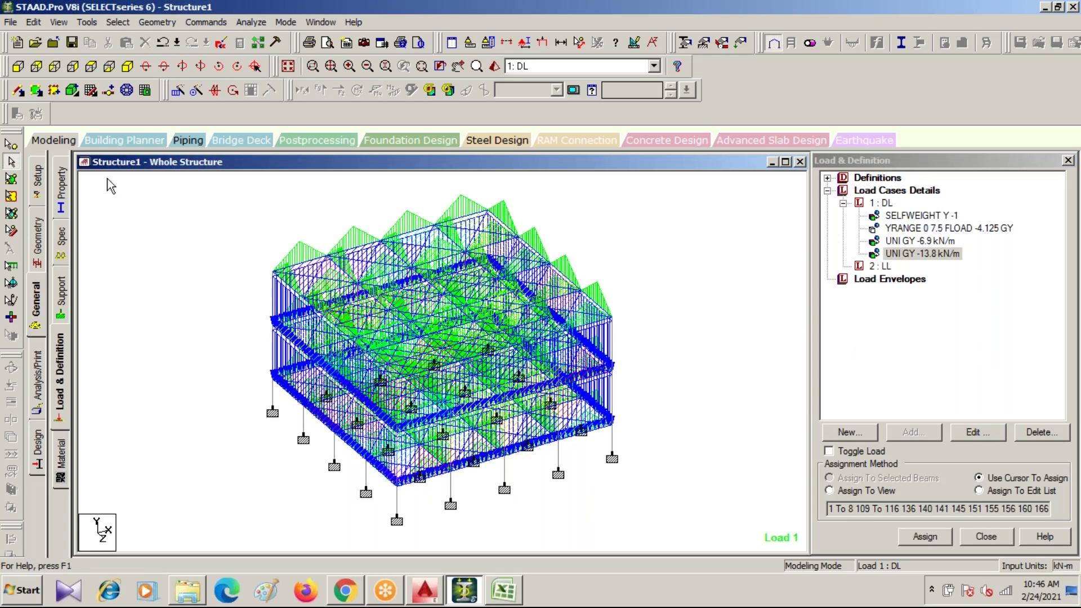
left_click(17, 67)
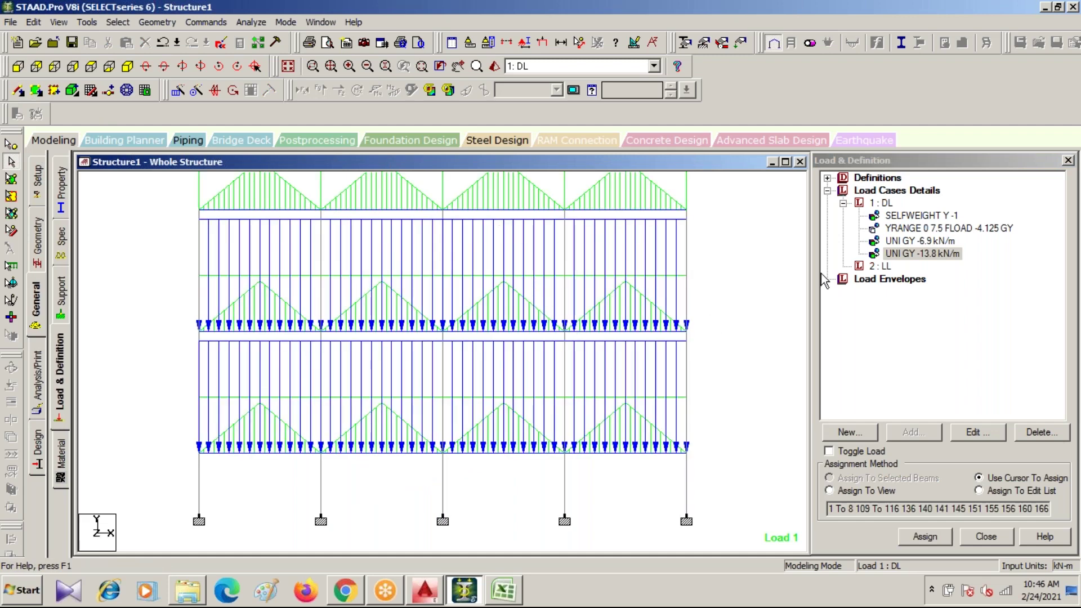
- Consult the parapet wall load slide in Google Slides and add a -5.4 kN/m uniform member force in direction GY to DL in STAAD.Pro
left_click(881, 203)
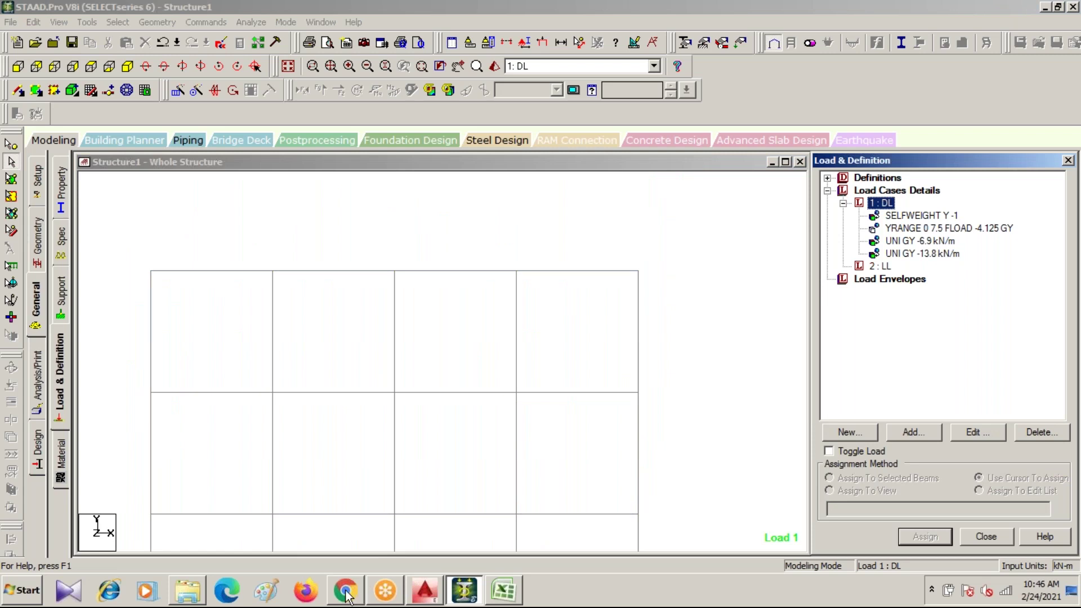
mouse_move(345, 590)
left_click(337, 565)
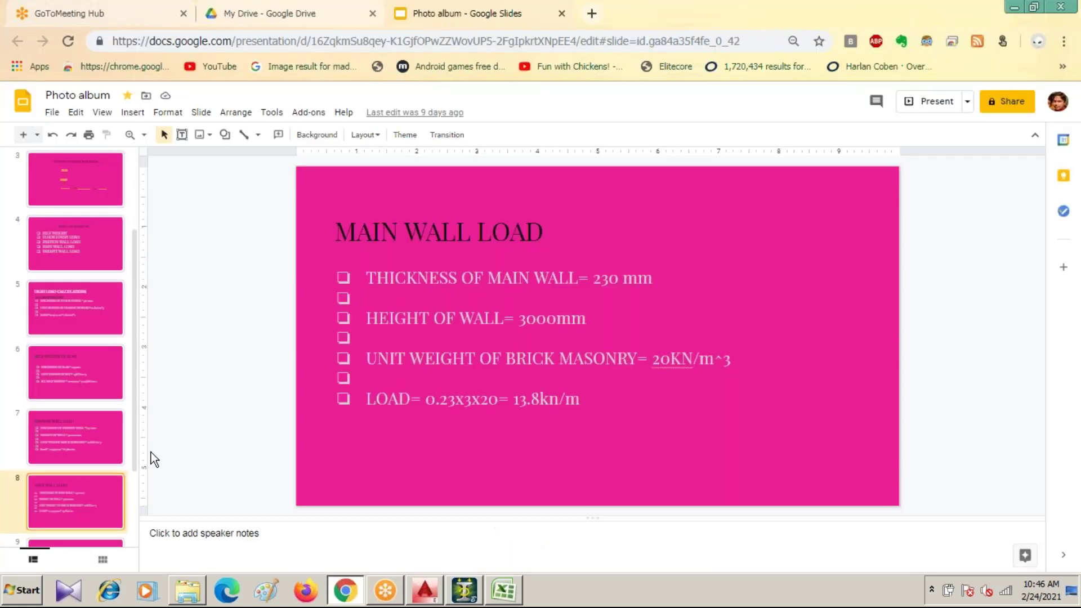
scroll(133, 447, "down", 2)
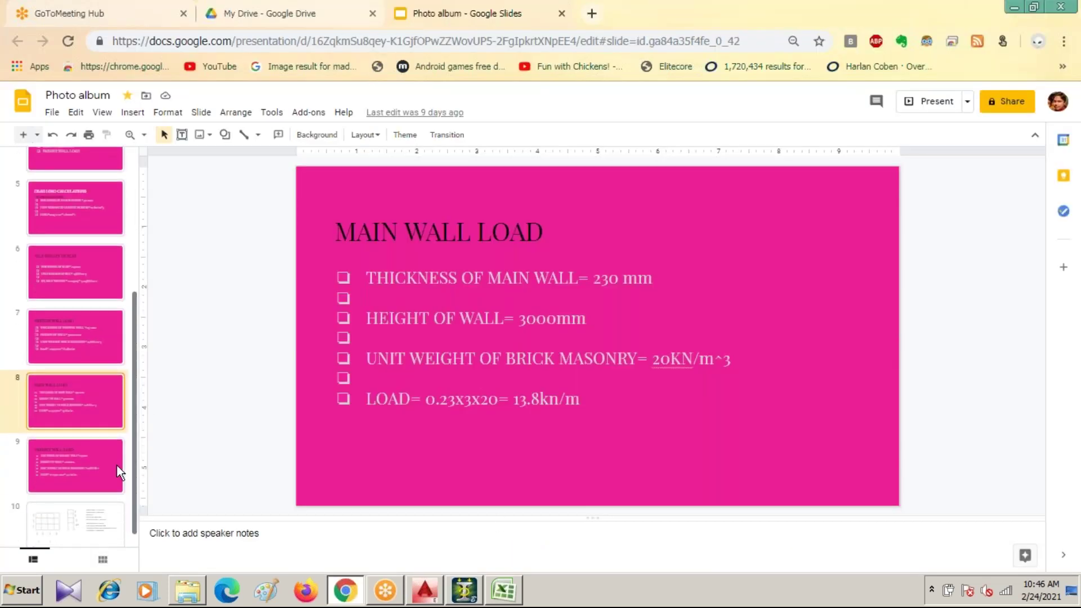
left_click(87, 462)
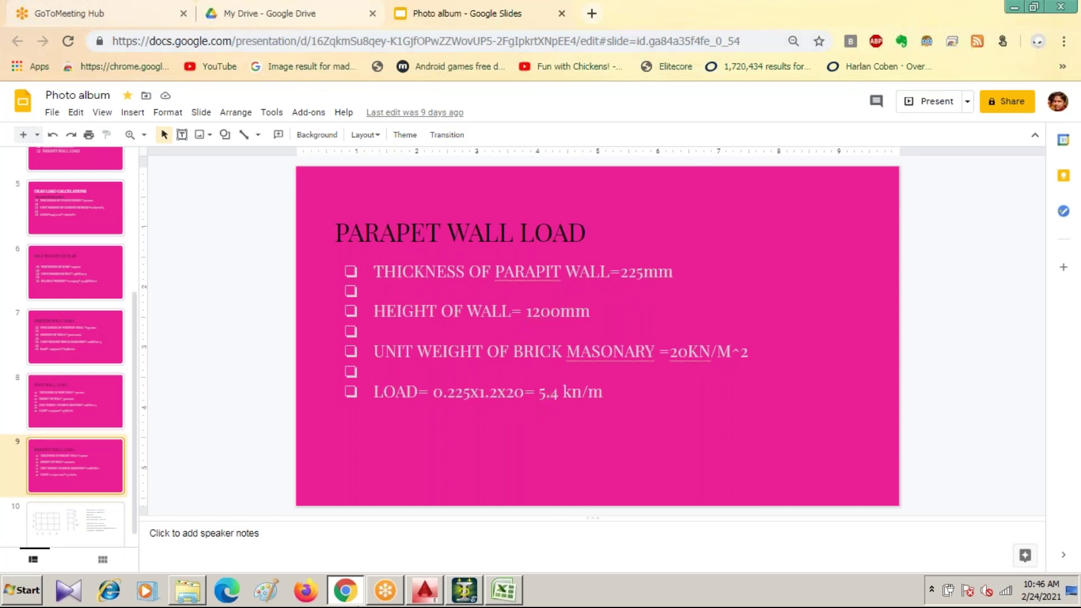
left_click(464, 590)
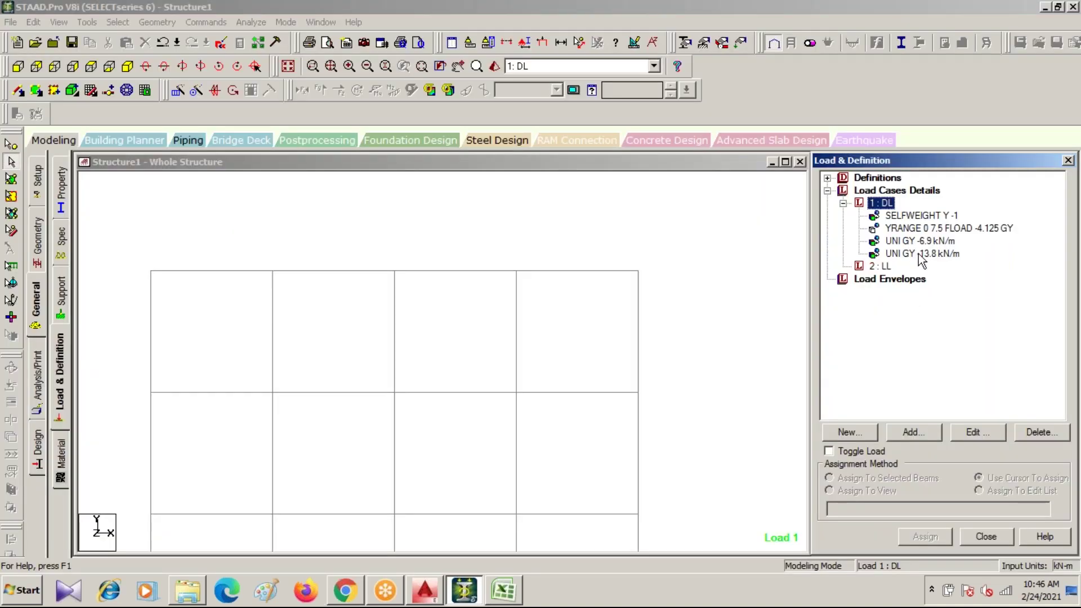
left_click(900, 438)
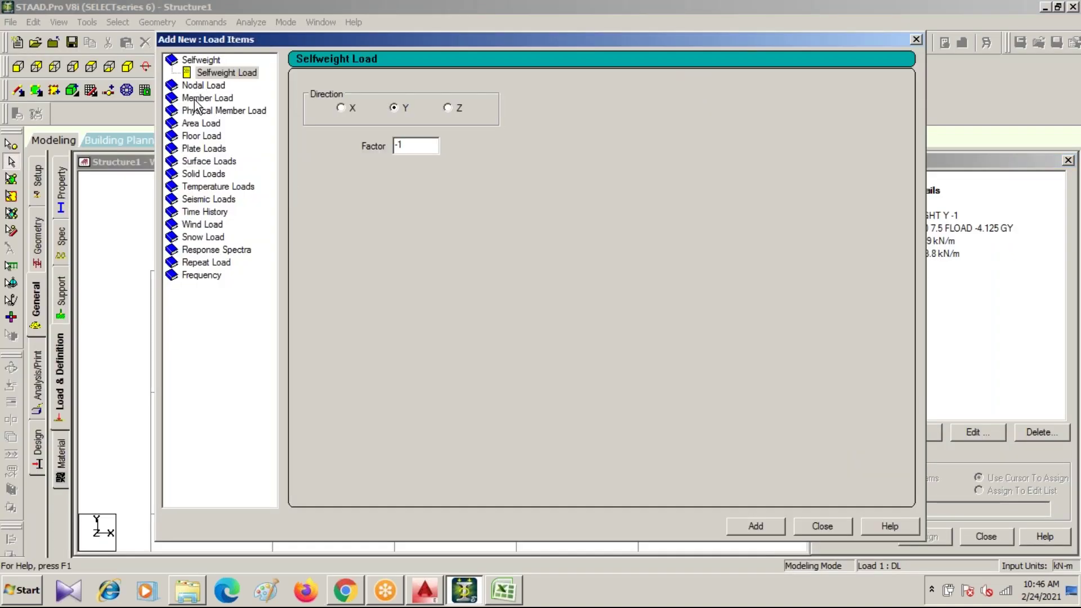
left_click(187, 96)
double_click(443, 128)
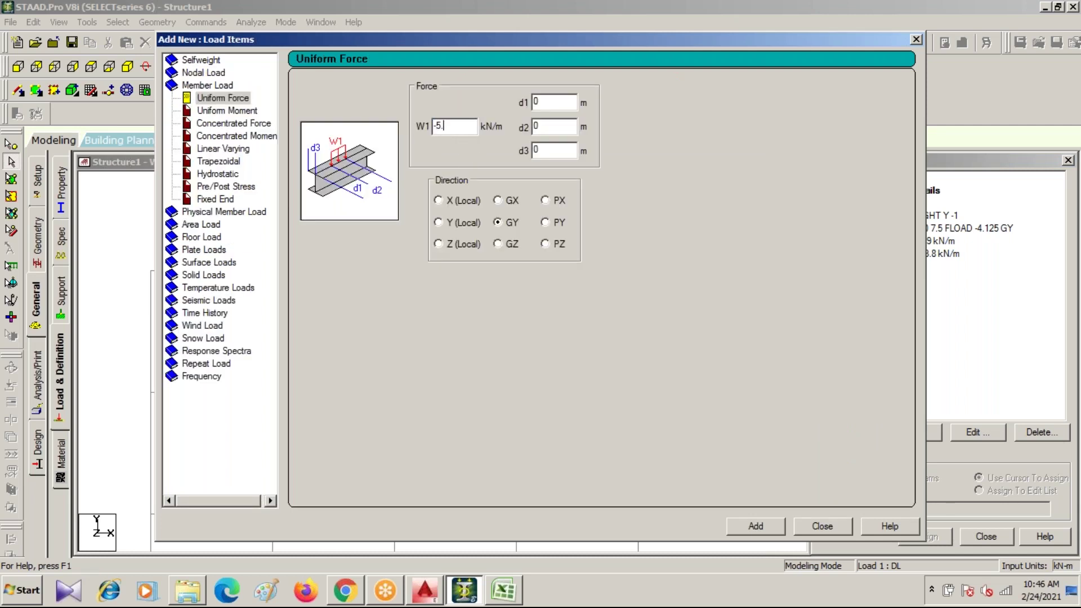
left_click(766, 526)
key("Escape")
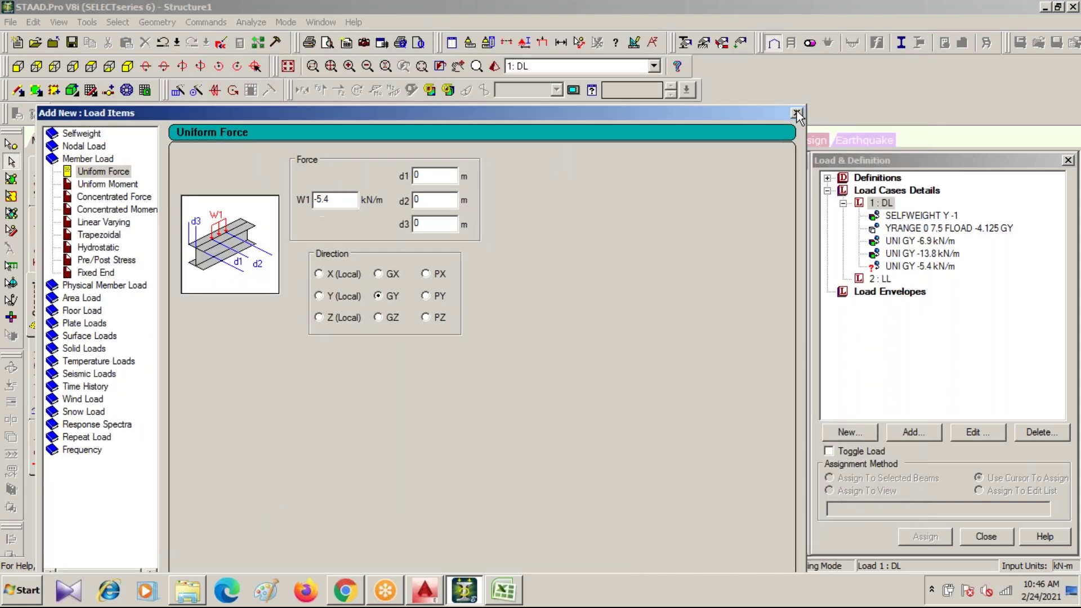
- Choose the -5.4 kN/m uniform load and isolate the roof level beams in the view with the Window / Rubber Band option
left_click(920, 267)
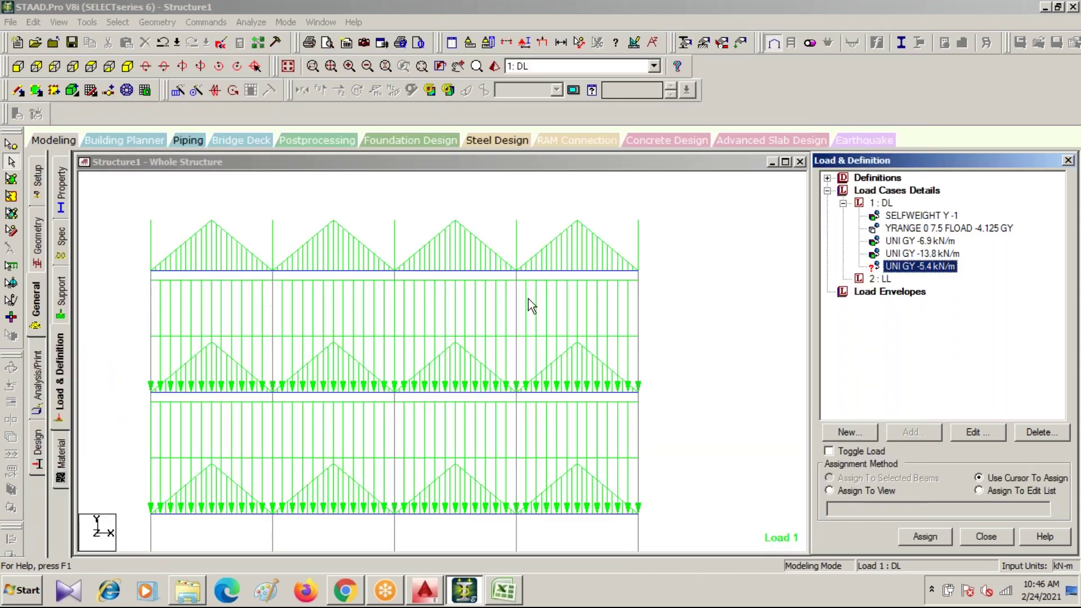
left_click(505, 45)
left_click(575, 200)
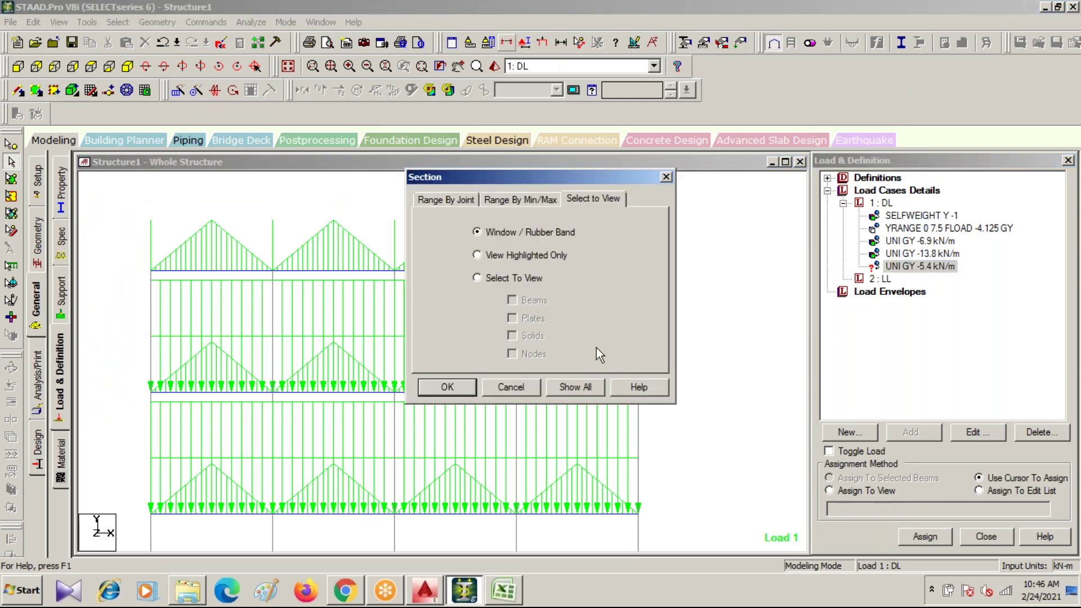
left_click(446, 387)
left_click_drag(128, 256, 794, 291)
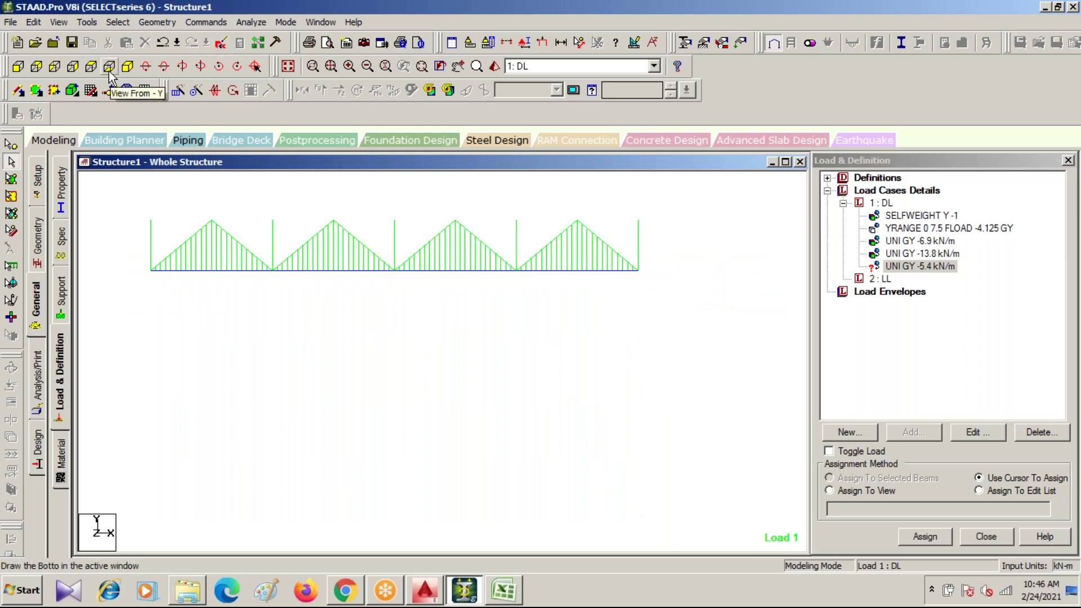
- Select all perimeter beams of the isolated roof level in plan view
left_click(91, 66)
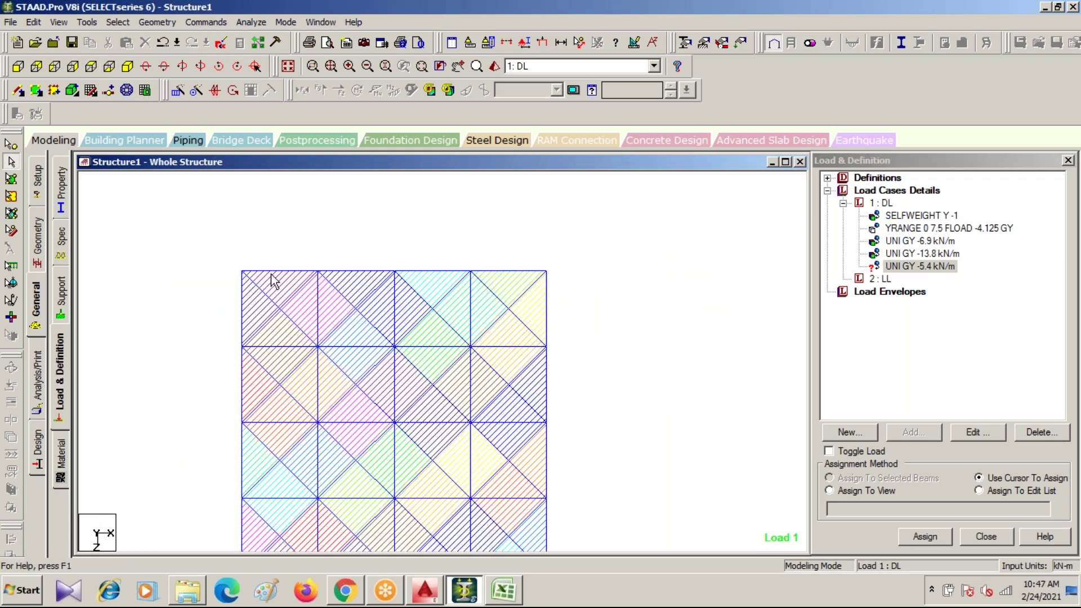
scroll(366, 248, "down", 1)
left_click_drag(312, 310, 316, 256)
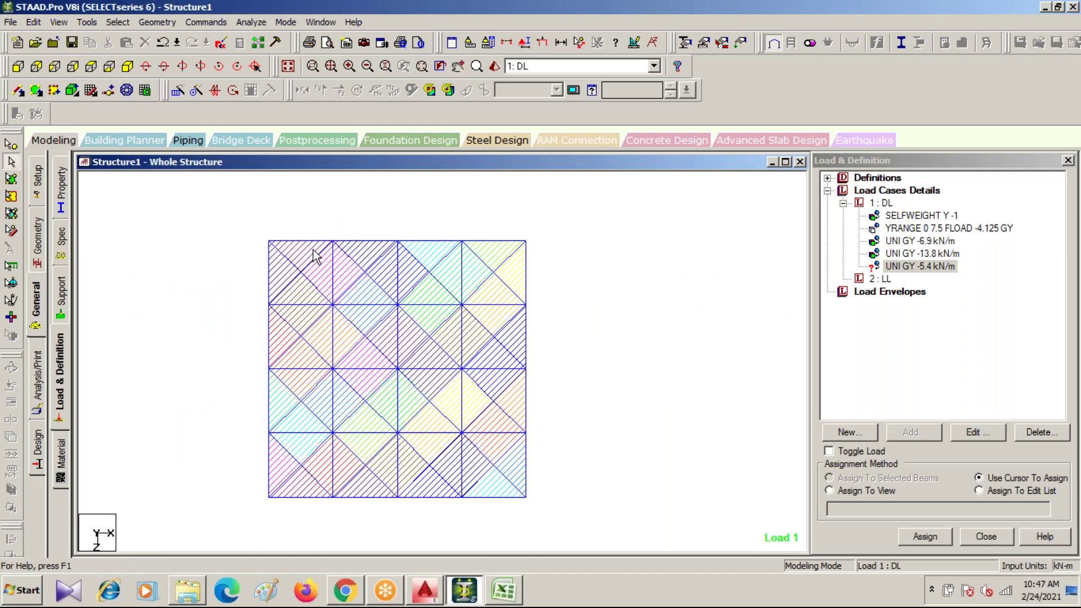
left_click(313, 242)
left_click(498, 242)
left_click(526, 279)
left_click(525, 338)
left_click(525, 403)
left_click(527, 462)
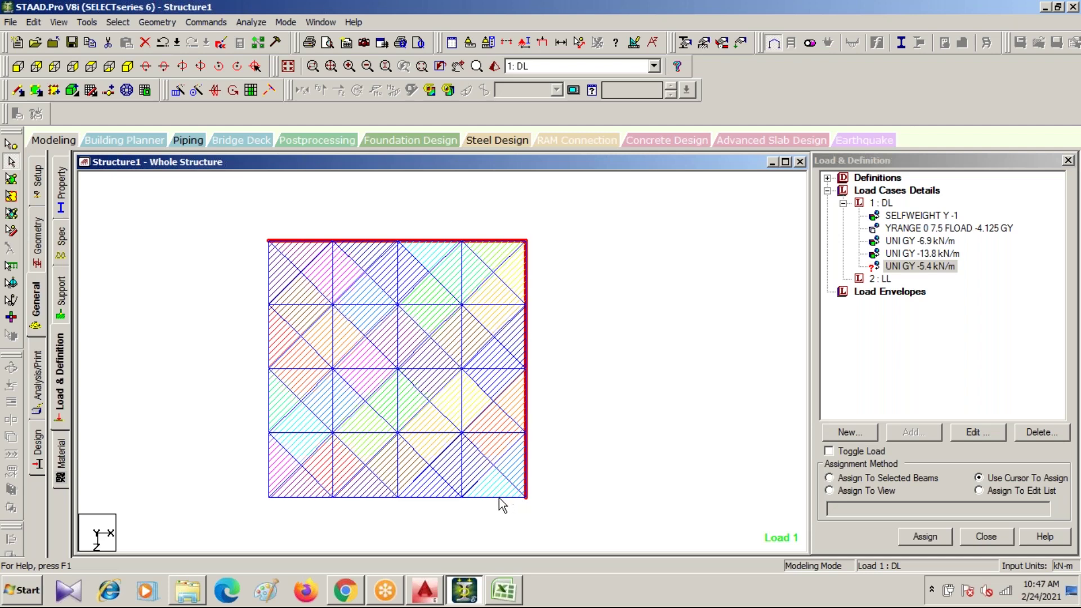
left_click(310, 497)
left_click(269, 470)
left_click(270, 403)
left_click(270, 356)
left_click(270, 284)
- Assign the -5.4 kN/m uniform load to the selected roof perimeter beams using Assign To Selected Beams, working in isometric view
left_click(128, 66)
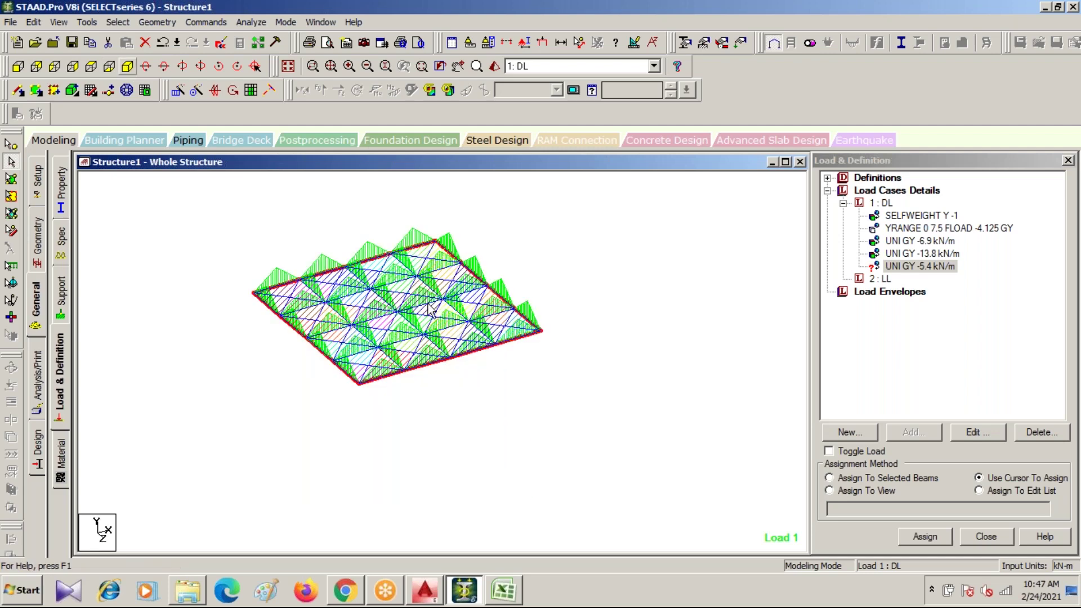
left_click(830, 477)
left_click(924, 538)
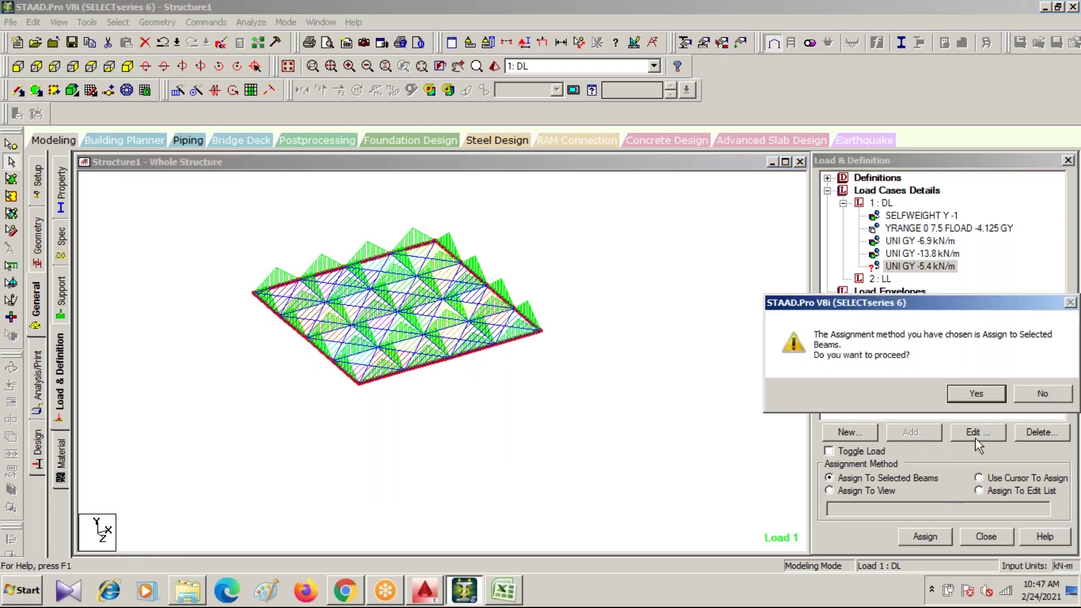
left_click(969, 394)
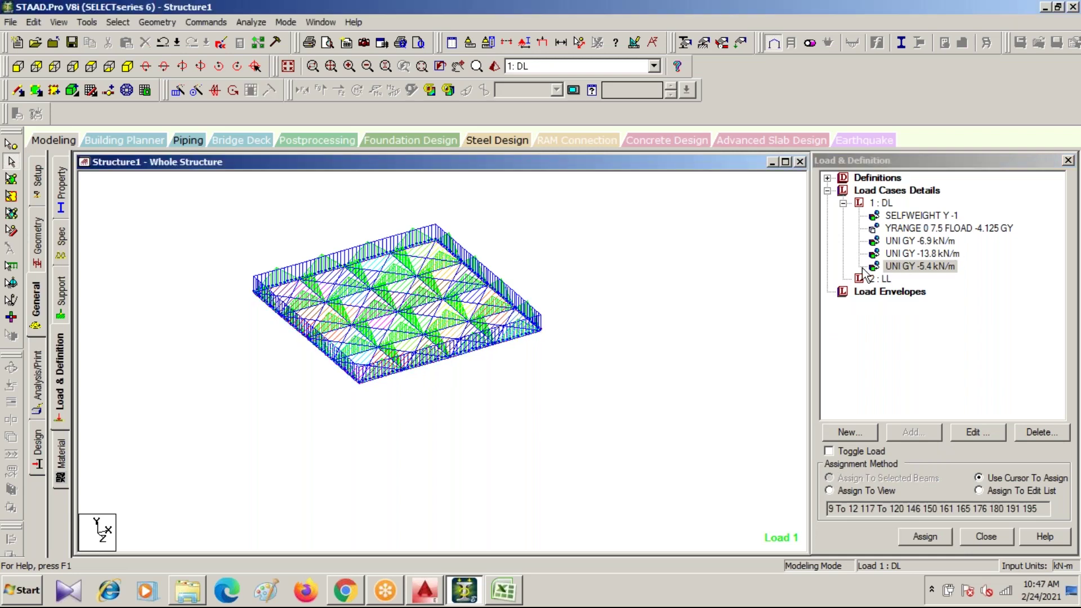
- Display the whole structure and add a floor load of -4 kN/m2 in Global Y, with a Y range of 0 to 7.5 m, to LL
left_click(879, 278)
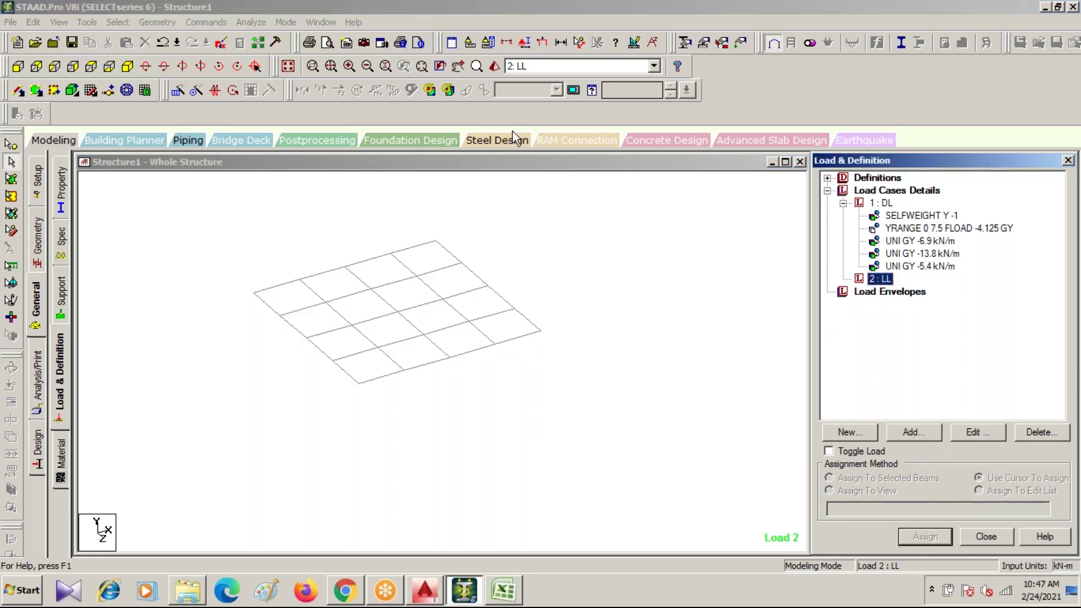
left_click(287, 66)
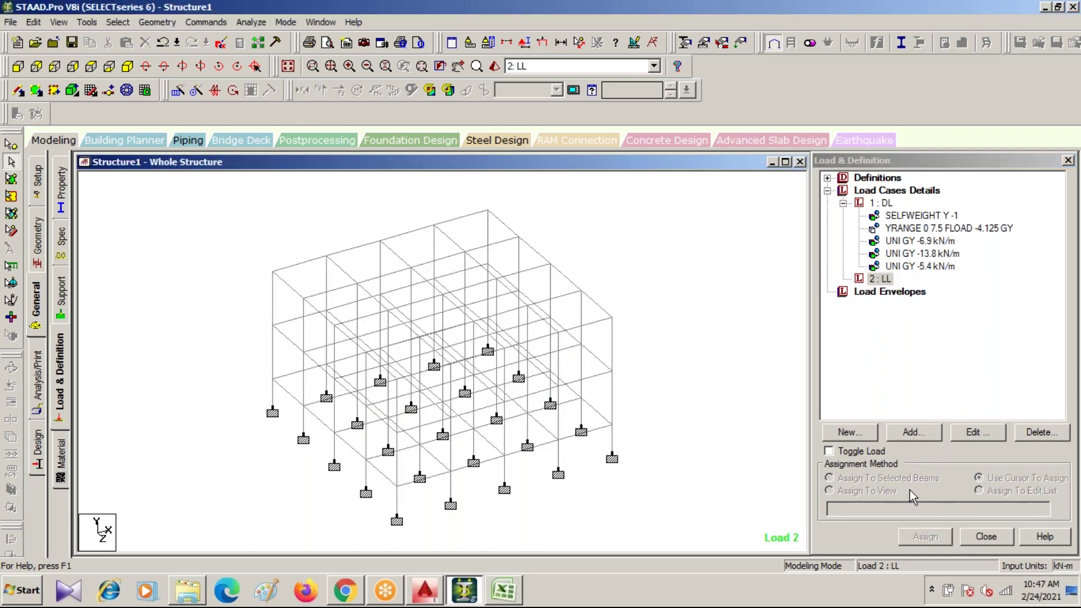
left_click(913, 435)
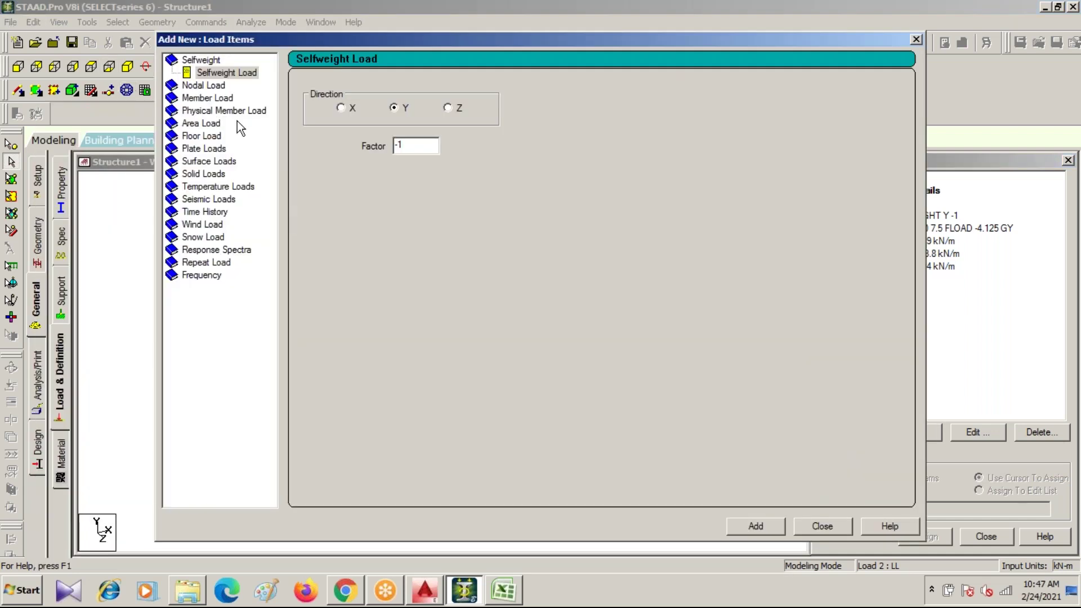
left_click(201, 135)
double_click(357, 161)
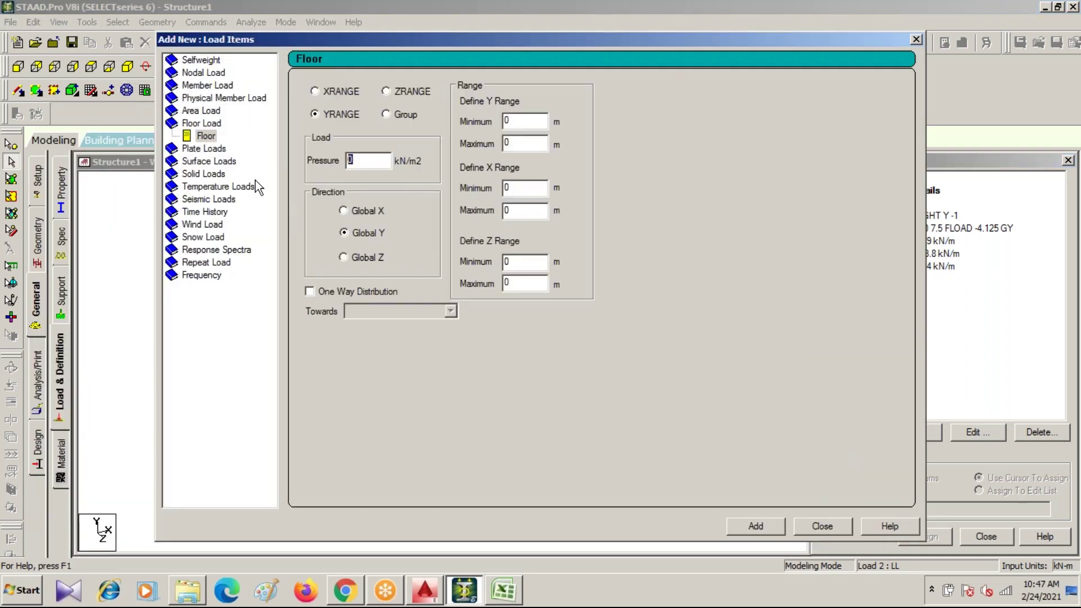
type("-4")
left_click(756, 527)
left_click_drag(509, 44, 315, 94)
left_click(717, 89)
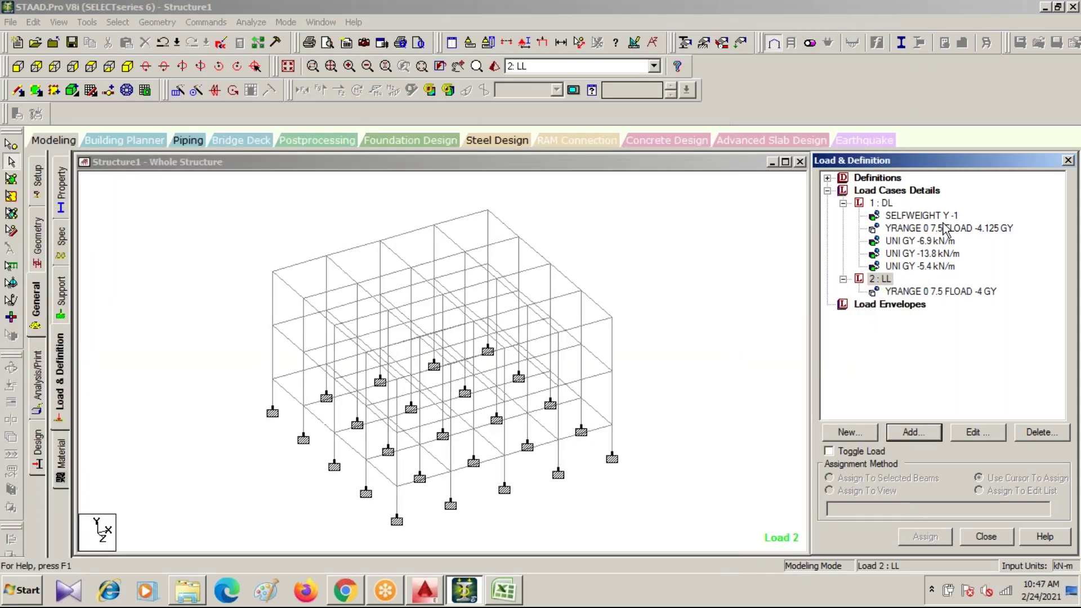
- Generate and add the automatic load combinations for the Indian Code, category Genral_Structures, to the load cases
left_click(897, 192)
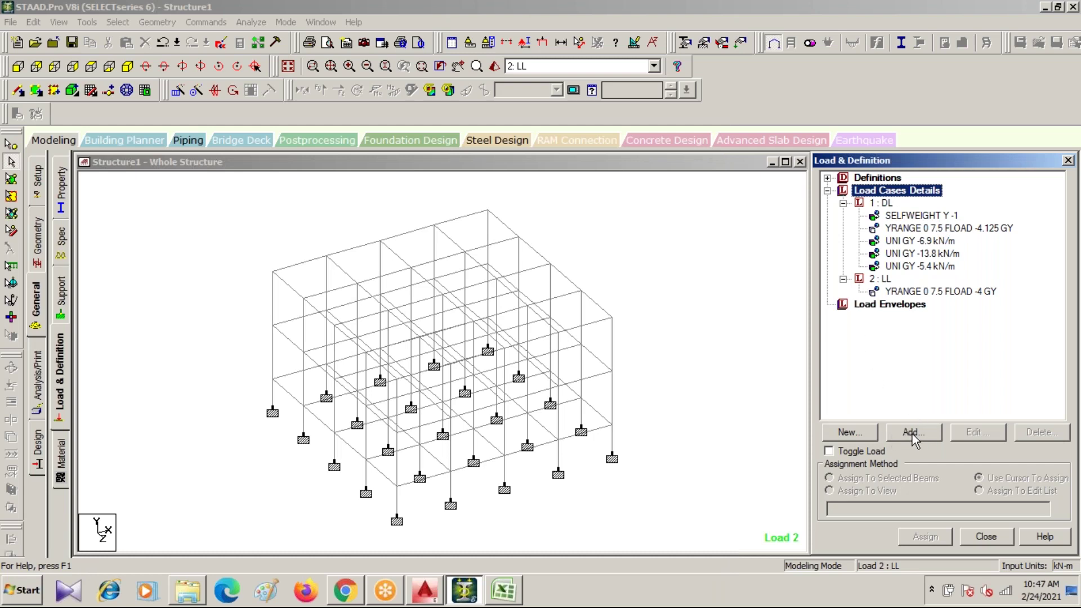
left_click(911, 432)
left_click(292, 169)
left_click(584, 157)
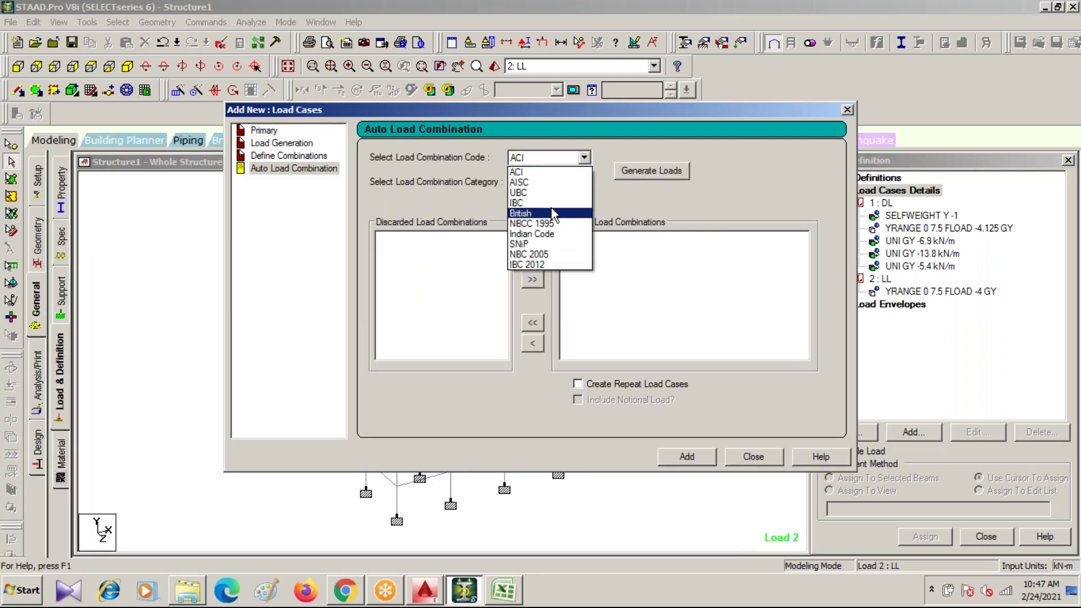
left_click(553, 233)
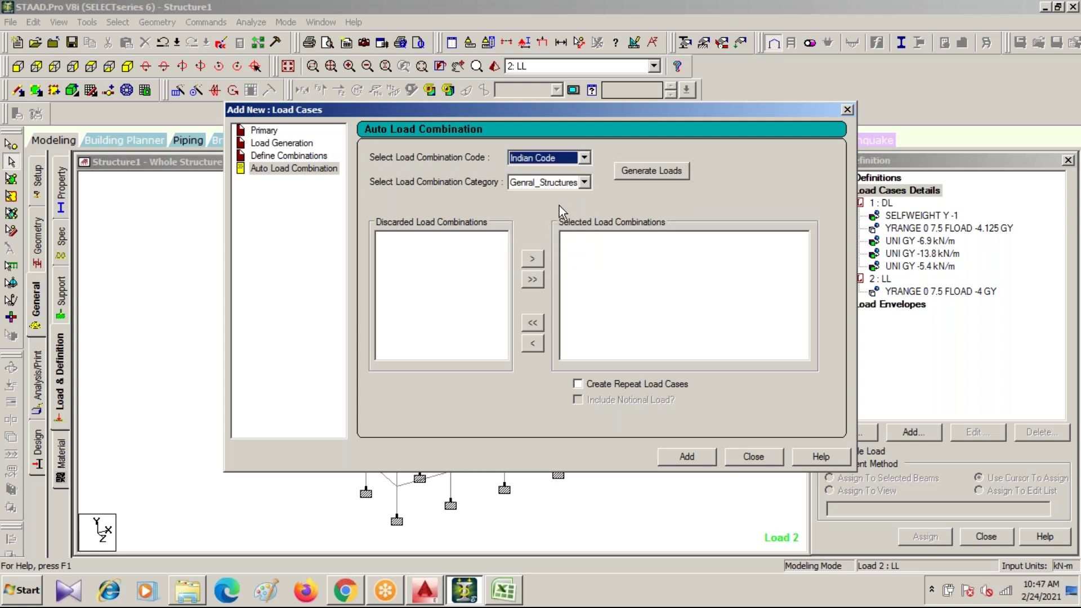
left_click(653, 171)
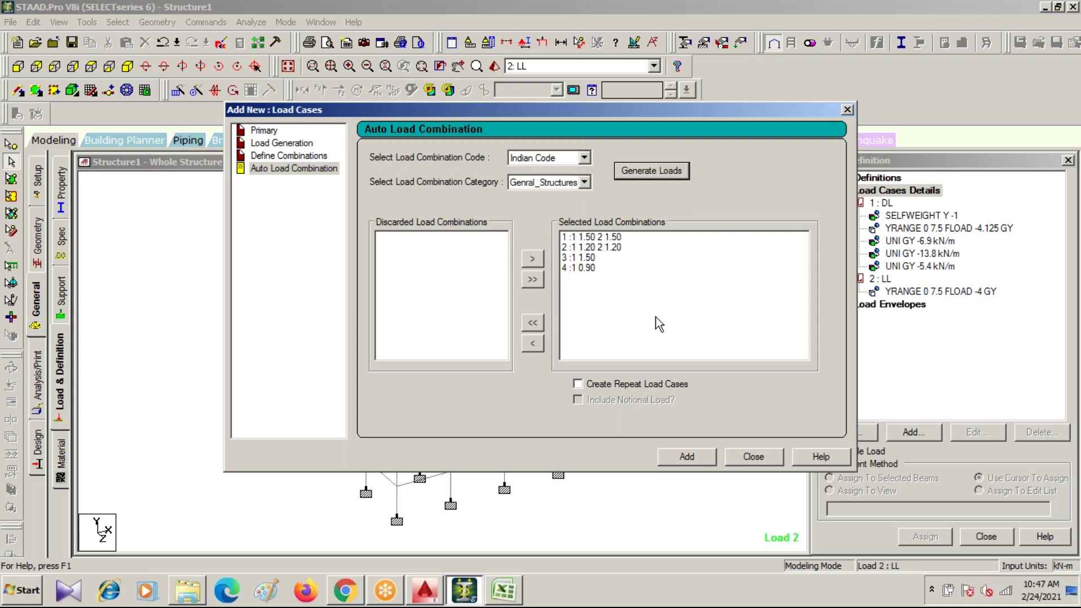
left_click(687, 456)
left_click(847, 109)
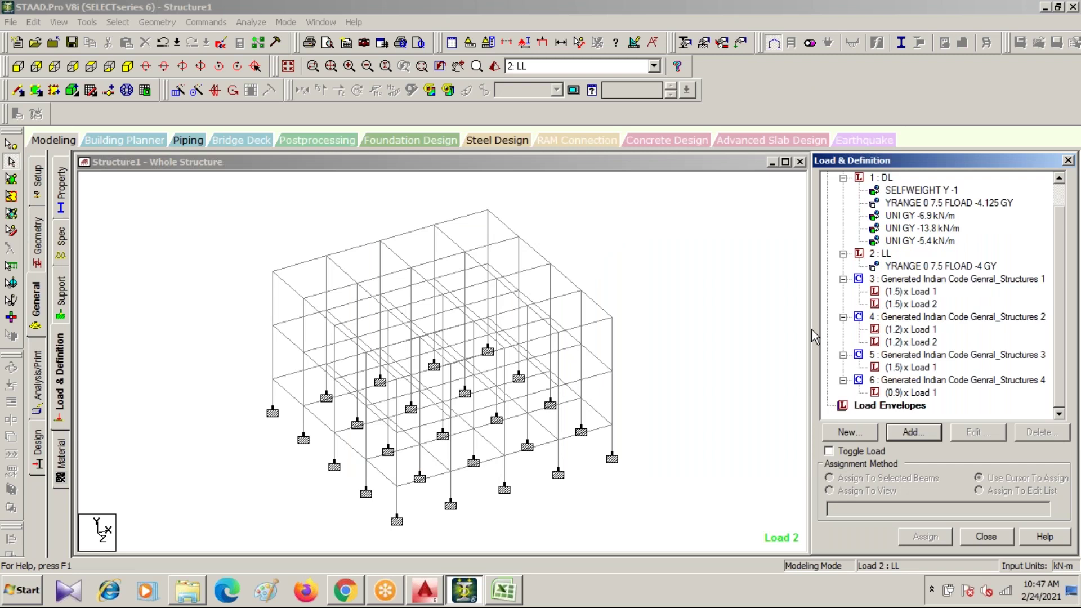
- Add a Perform Analysis command with the print option All
left_click(34, 391)
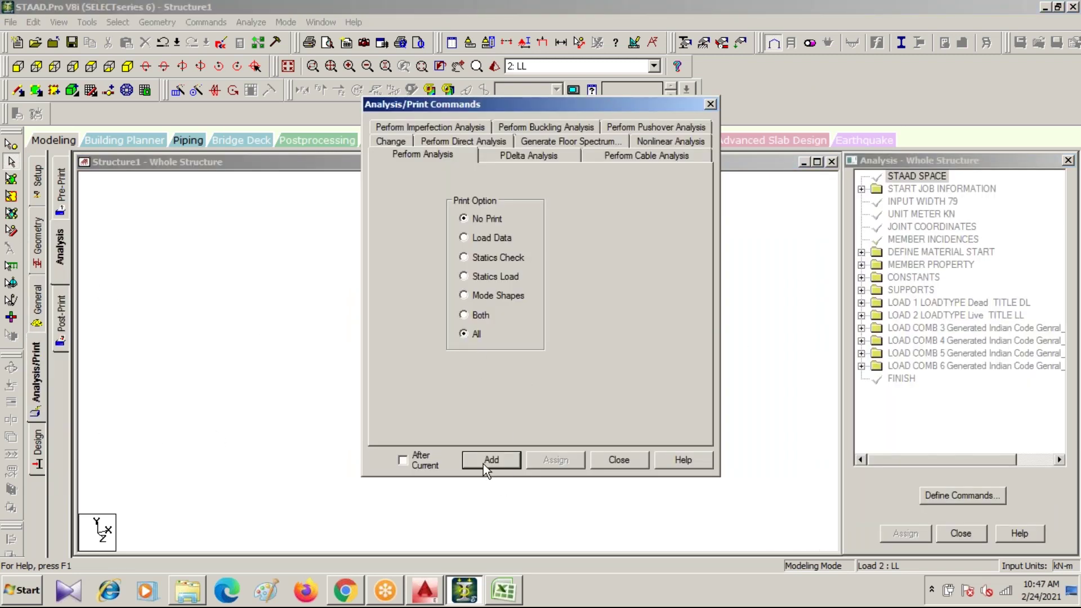
left_click(492, 459)
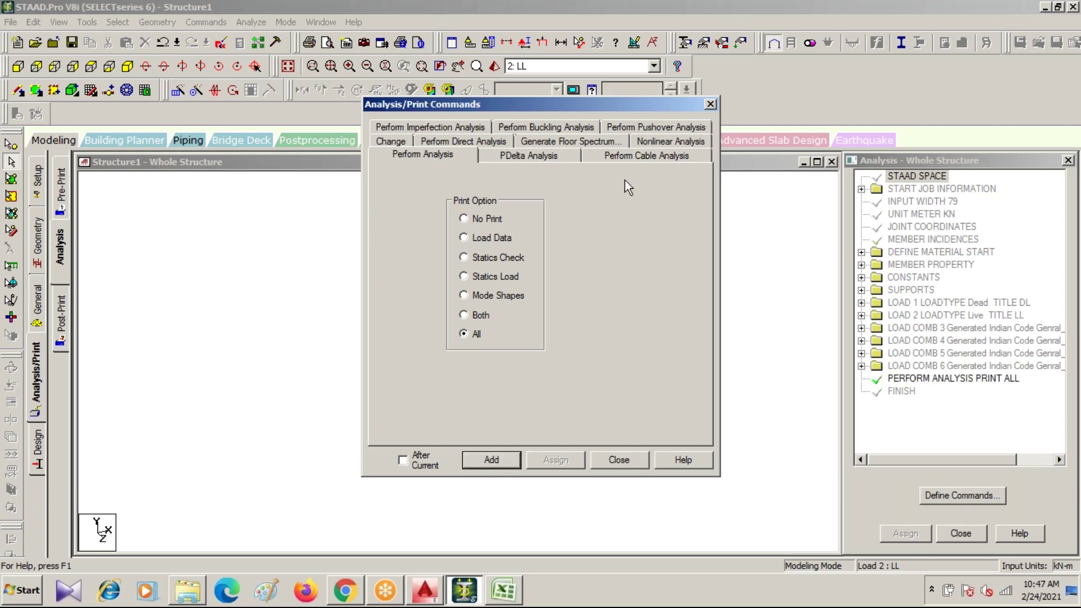
left_click(710, 105)
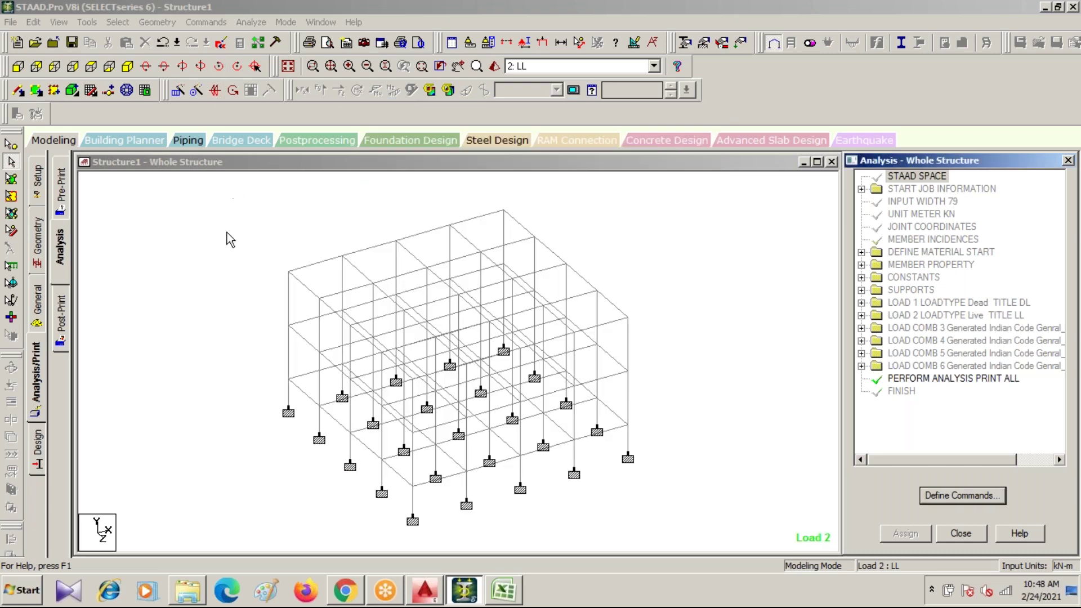
- Run the analysis, saving the modified structure, and close the analysis report once it is done
left_click(249, 23)
left_click(270, 39)
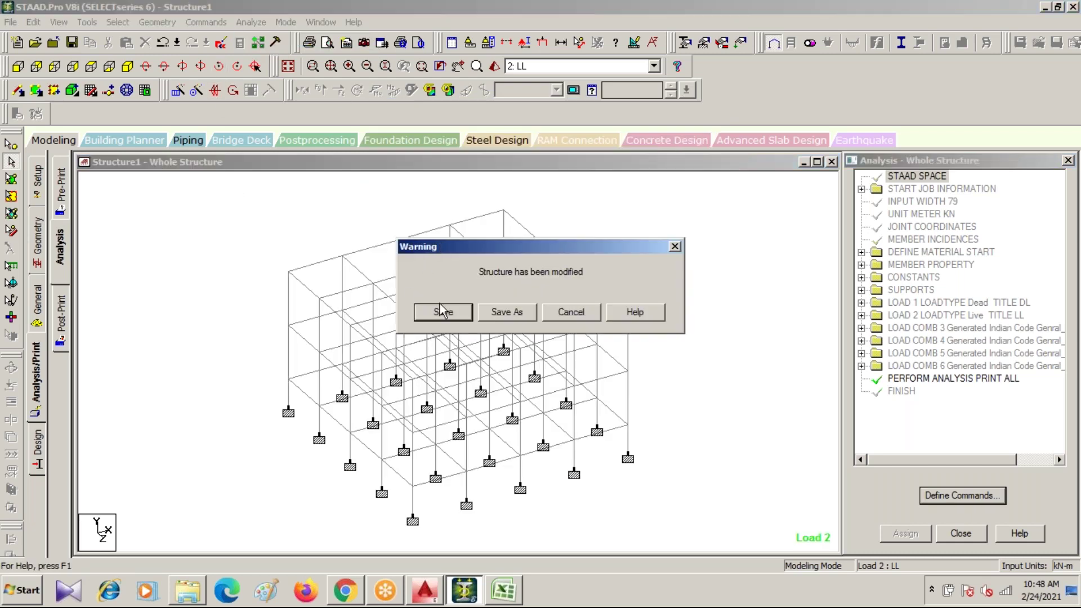
left_click(443, 313)
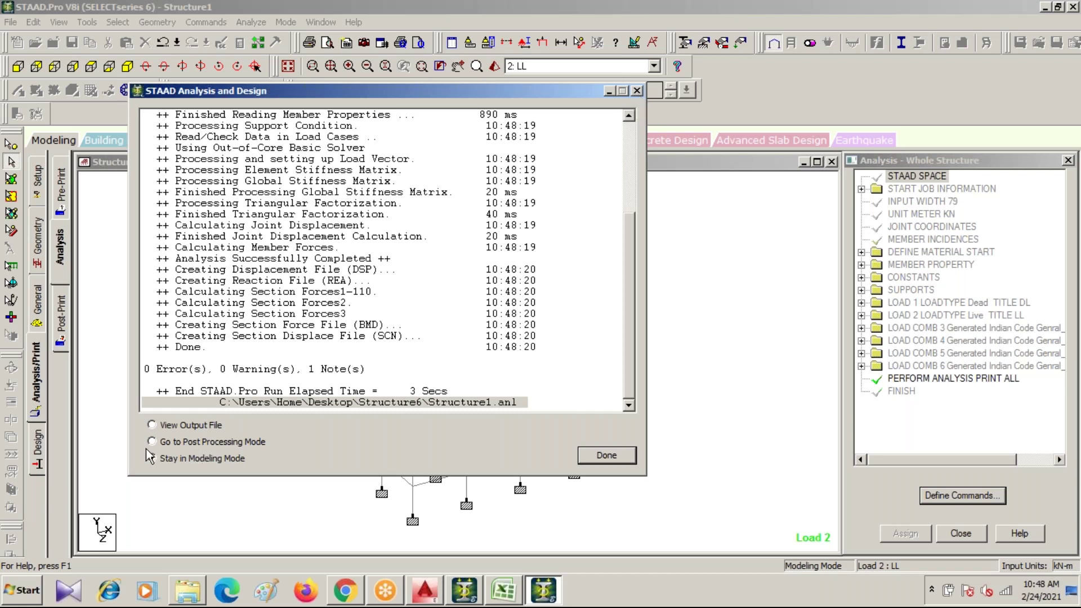
left_click(598, 457)
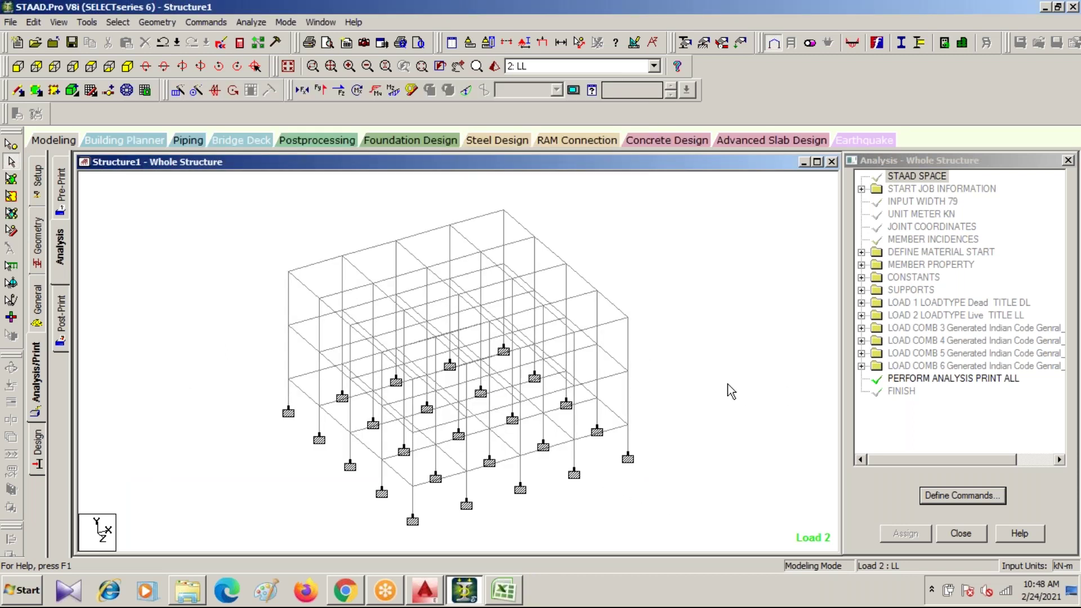
- Switch to concrete design for the structure and set the current design code to IS456
left_click(34, 450)
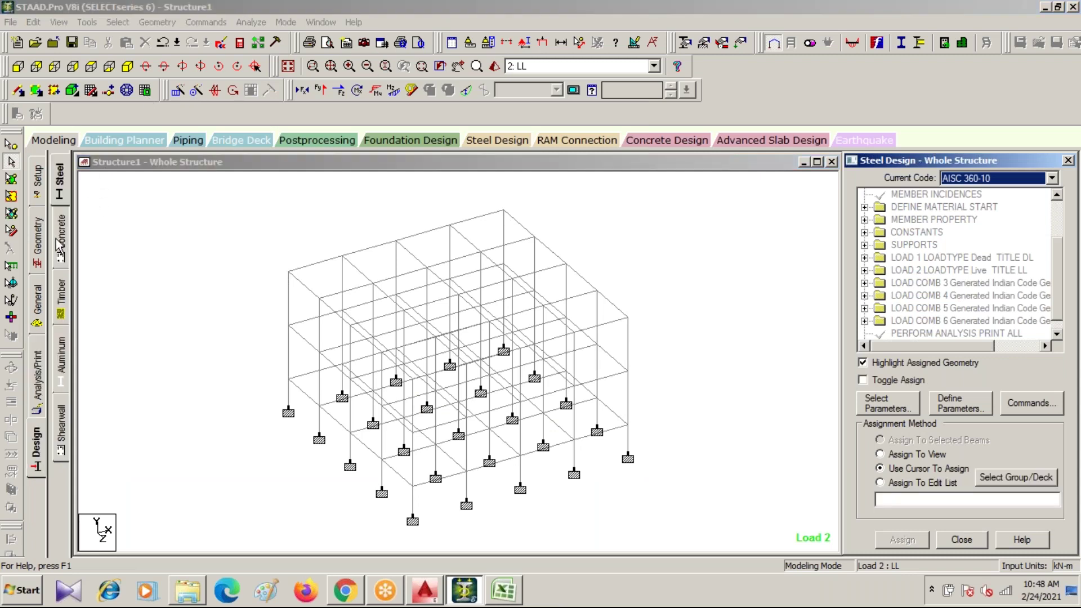
left_click(61, 248)
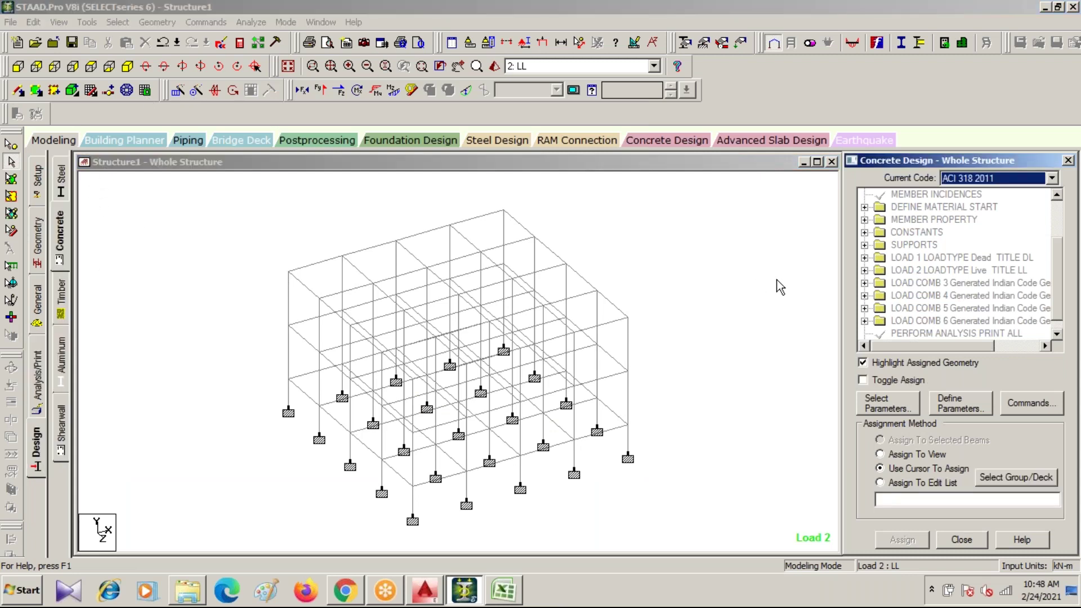
left_click(1052, 179)
- Empty the list of selected IS456 design parameters and select the Clear parameter
left_click(885, 408)
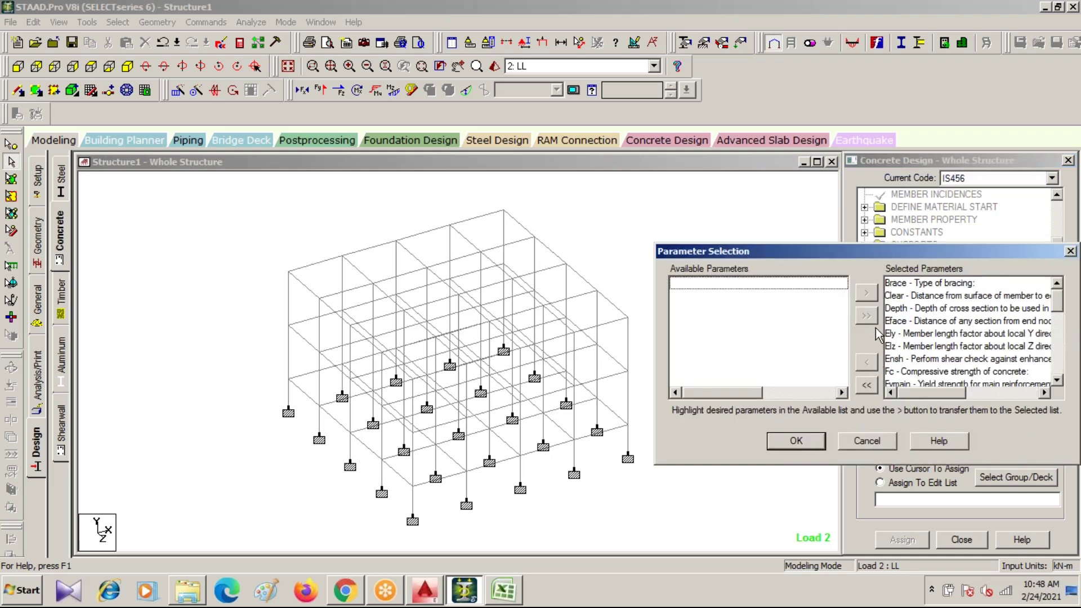
left_click_drag(871, 251, 546, 192)
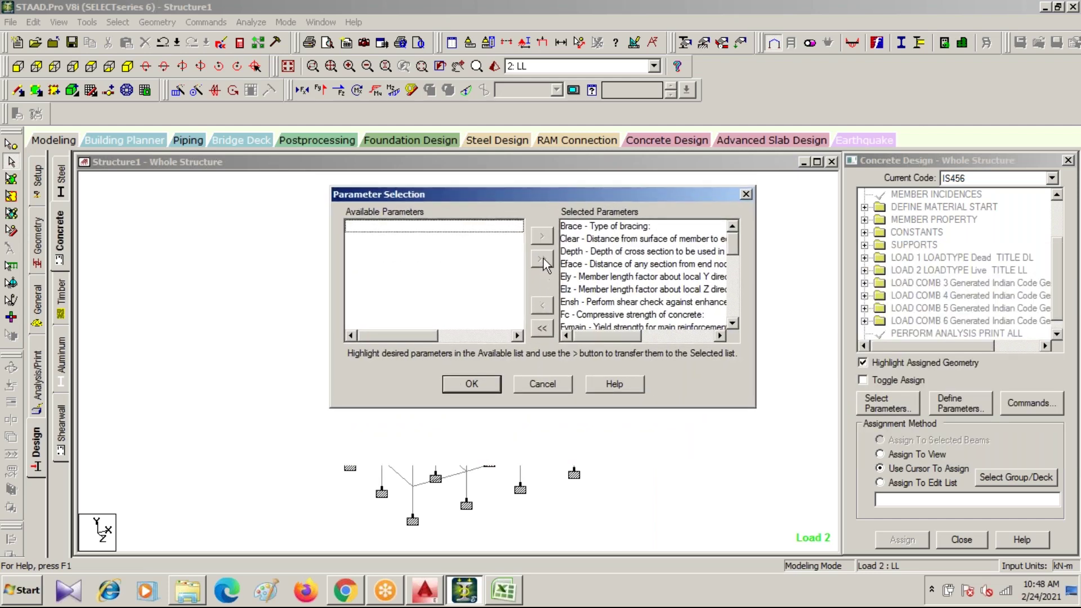
left_click(536, 328)
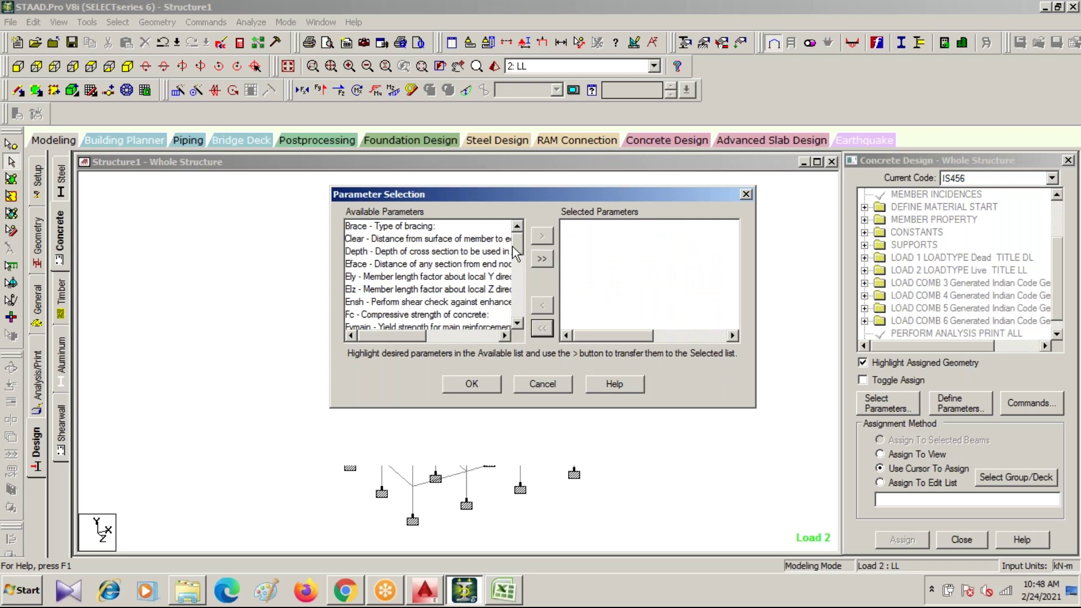
scroll(513, 246, "down", 1)
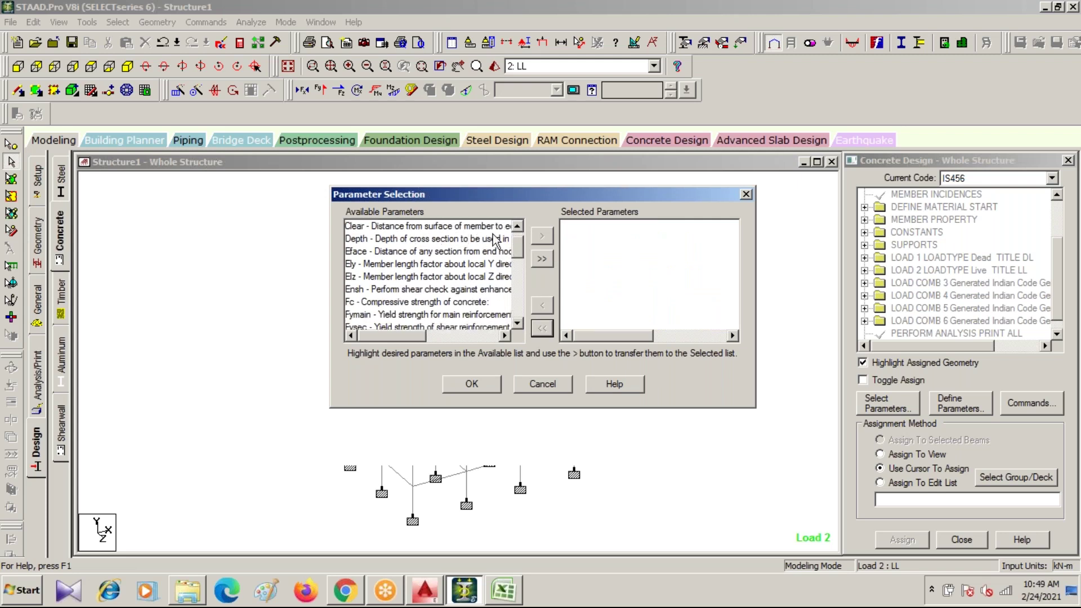
left_click(415, 228)
double_click(414, 227)
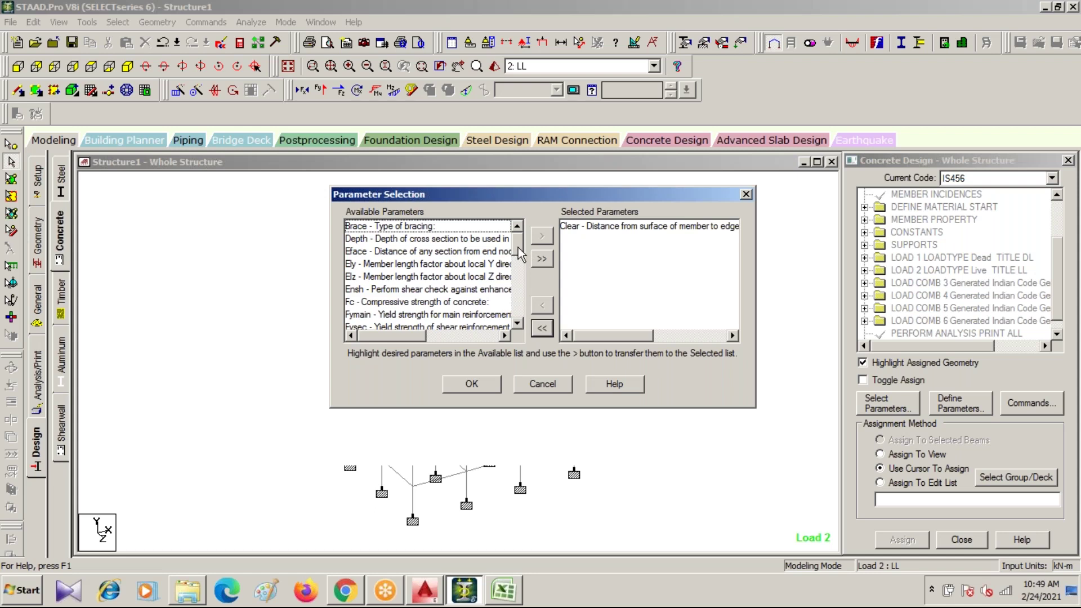
- Add the Fc, Fymain, Fysec and Ratio parameters to the selection and confirm it
left_click_drag(518, 248, 518, 252)
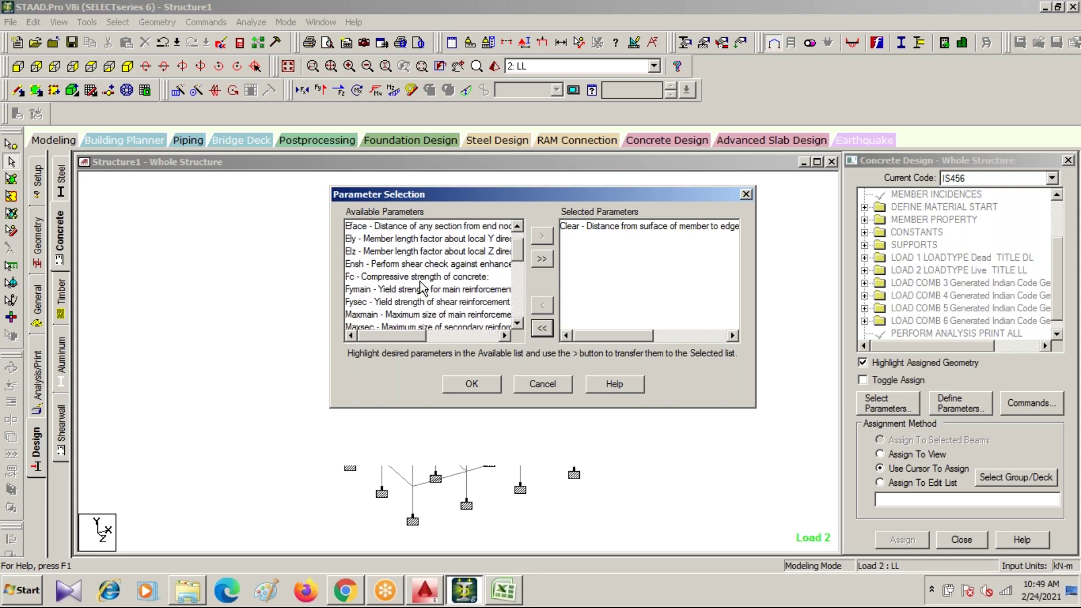
double_click(421, 278)
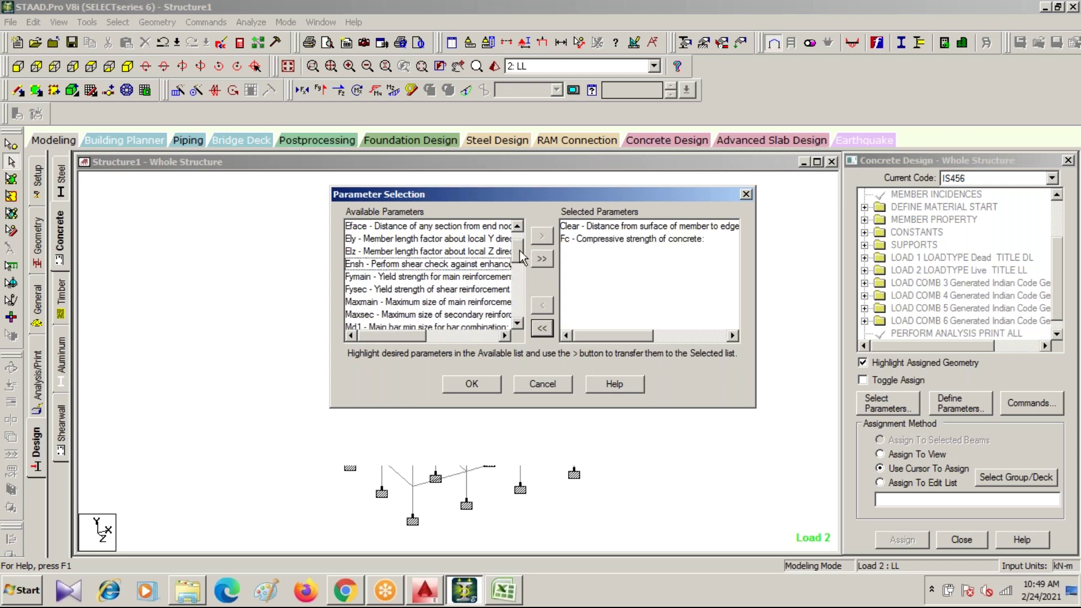
double_click(425, 277)
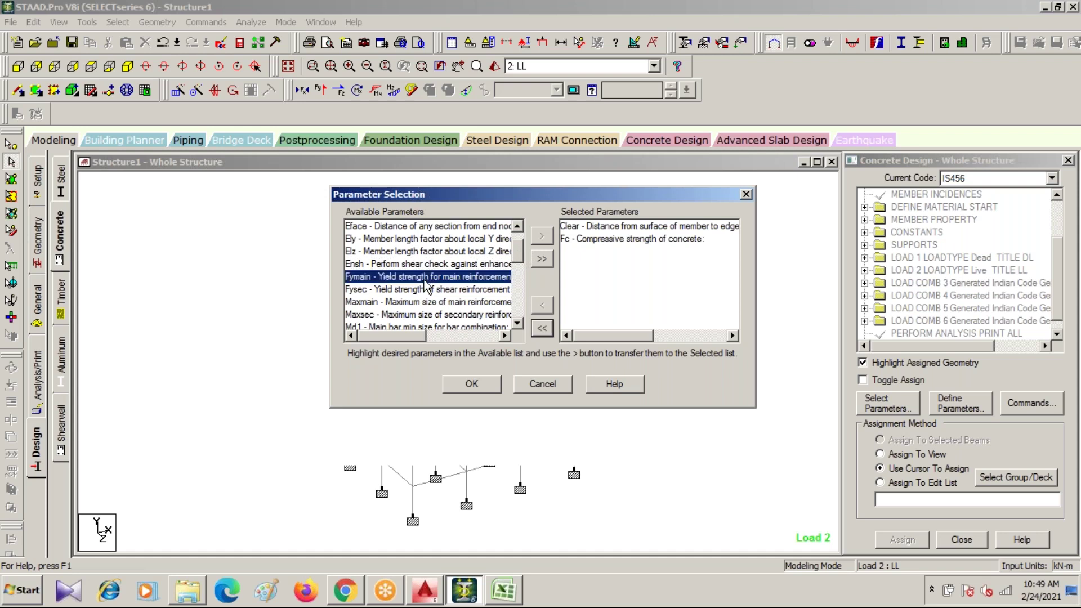
double_click(425, 277)
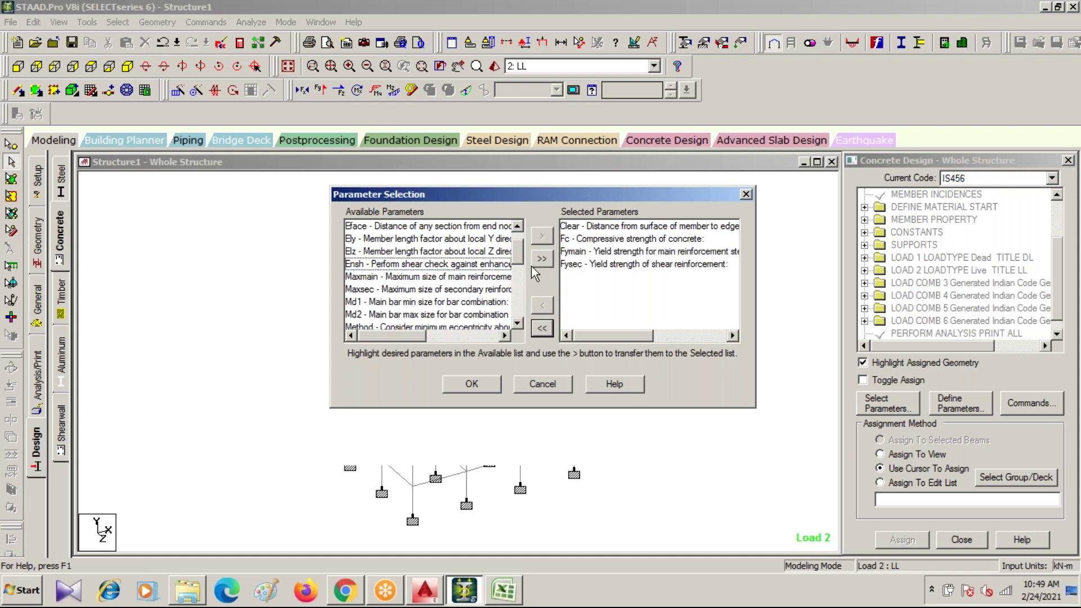
left_click_drag(519, 256, 514, 294)
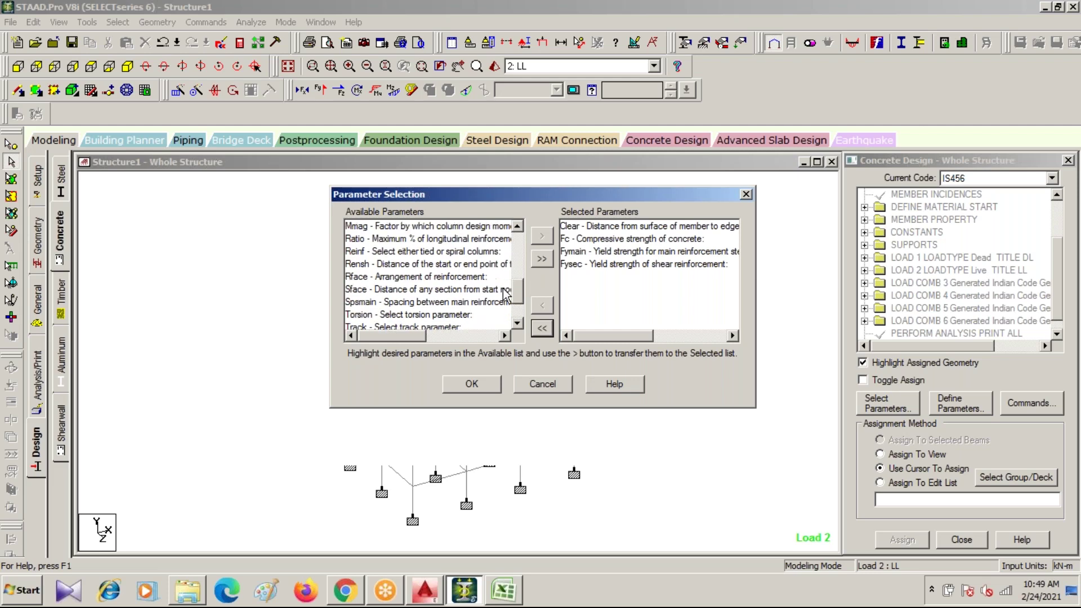
double_click(383, 239)
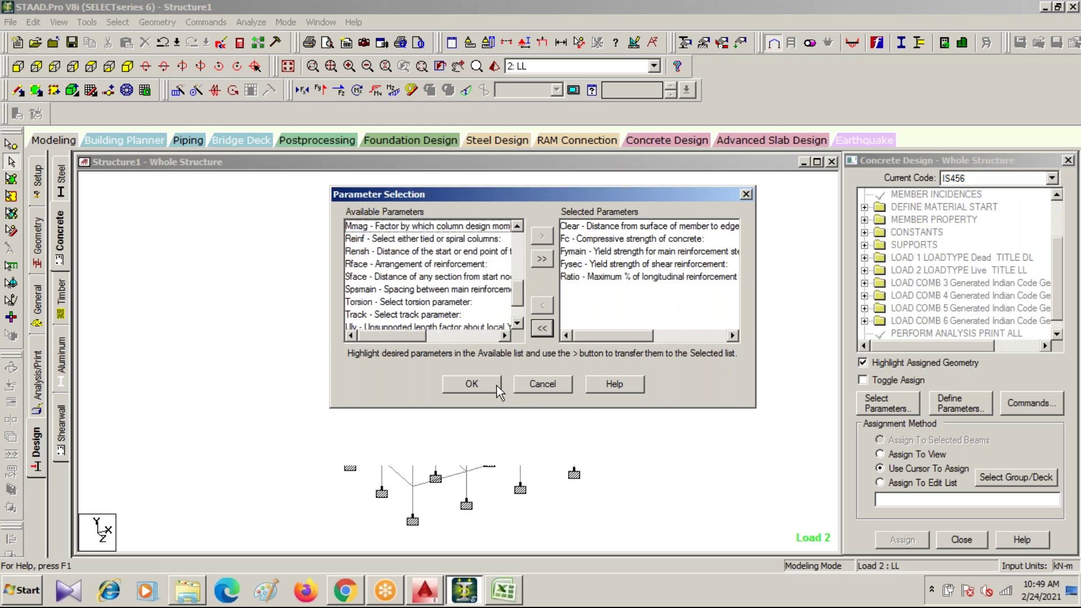
left_click(471, 383)
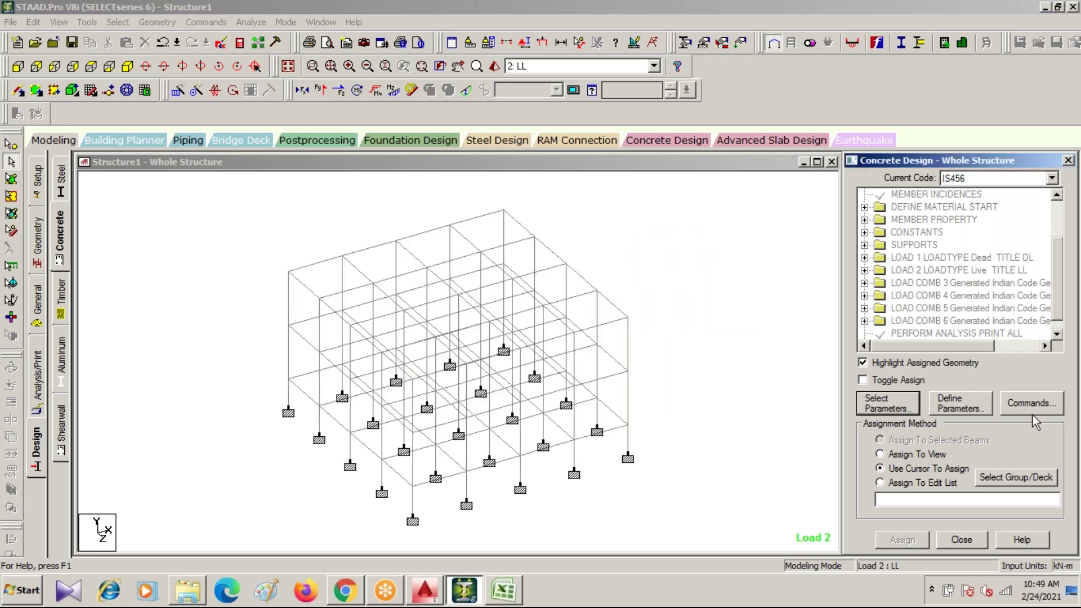
- Define and add two CLEAR cover parameters, one of 0.025 m and one of 0.04 m
left_click(957, 404)
left_click(344, 169)
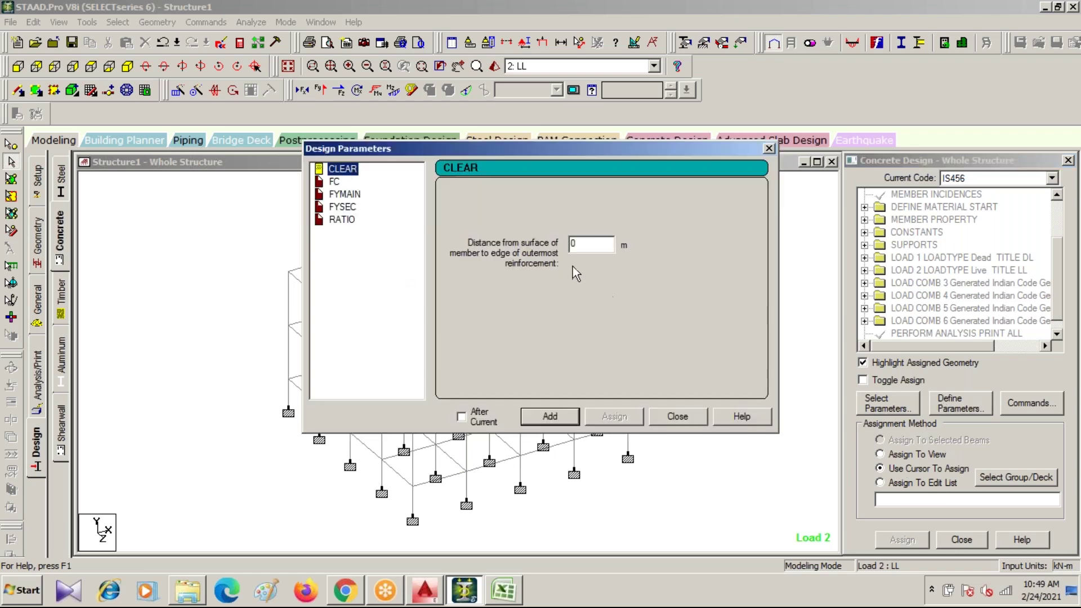
double_click(585, 243)
type(".025")
left_click(563, 416)
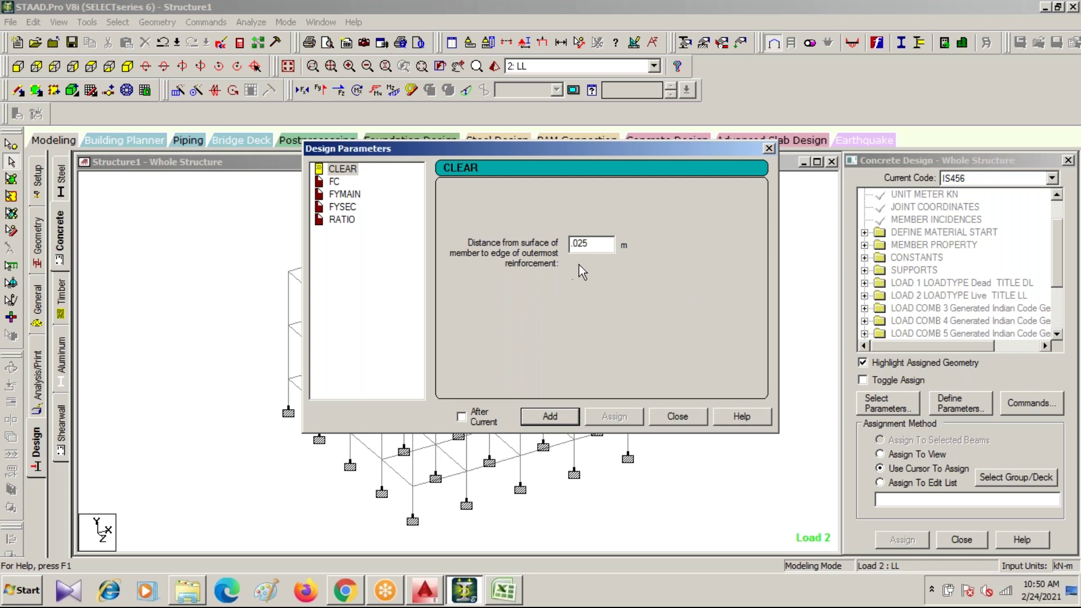
double_click(590, 243)
type(".04")
- Define and add the FC parameter with a concrete compressive strength of 25000 kN/m2
left_click(335, 182)
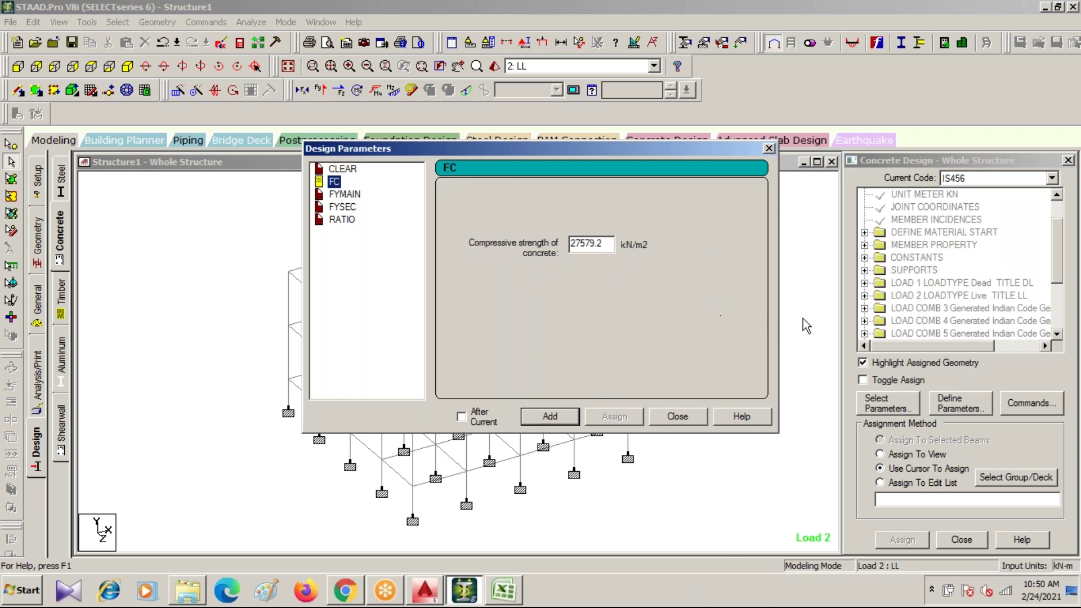
left_click_drag(607, 244, 487, 243)
type("25000")
left_click(550, 416)
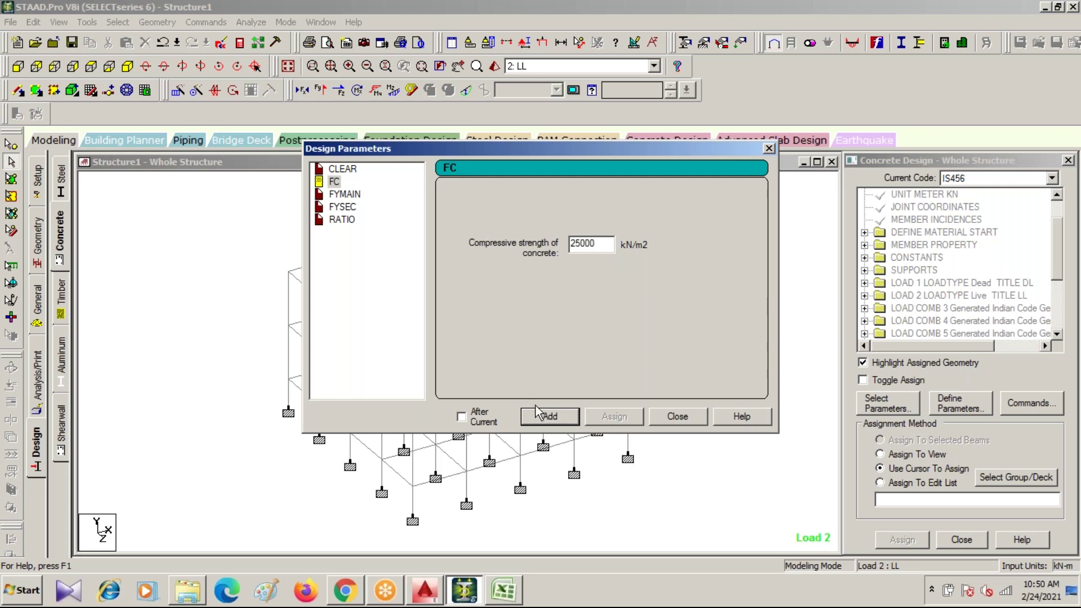
- Define and add the FYMAIN parameter with a main reinforcement yield strength of 500000 kN/m2
left_click(355, 195)
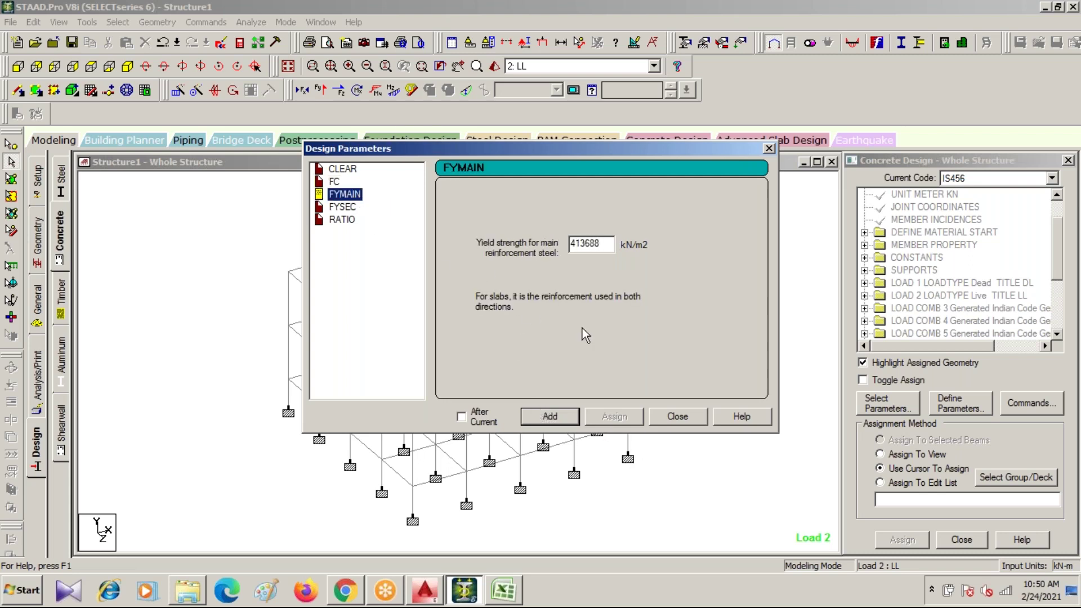
double_click(600, 244)
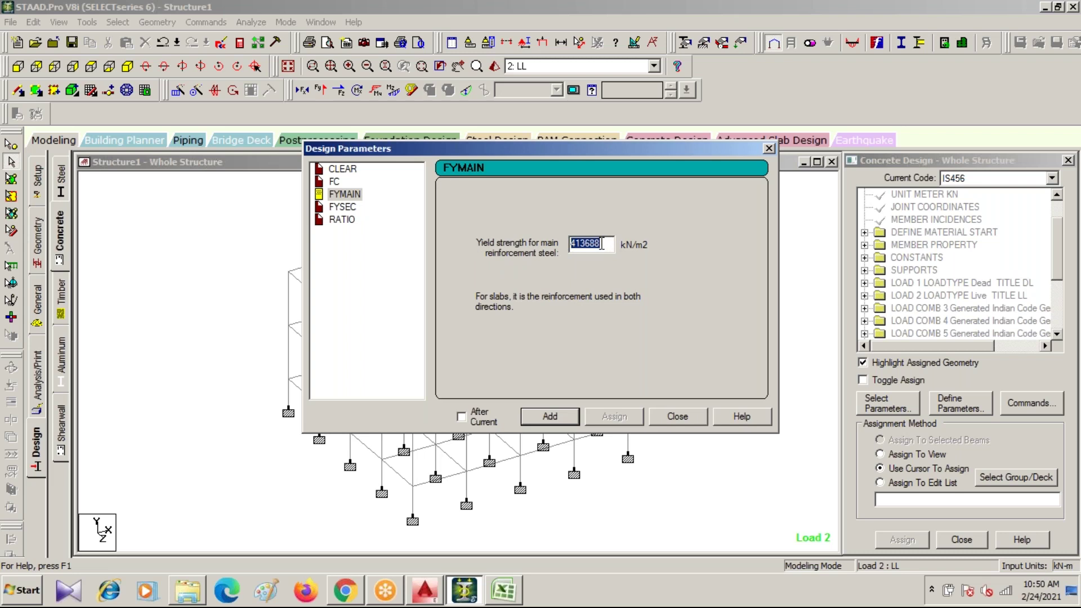
type("500")
type("000")
left_click(559, 417)
- Define and add the FYSEC parameter with a shear reinforcement yield strength of 415000 kN/m2
left_click(341, 208)
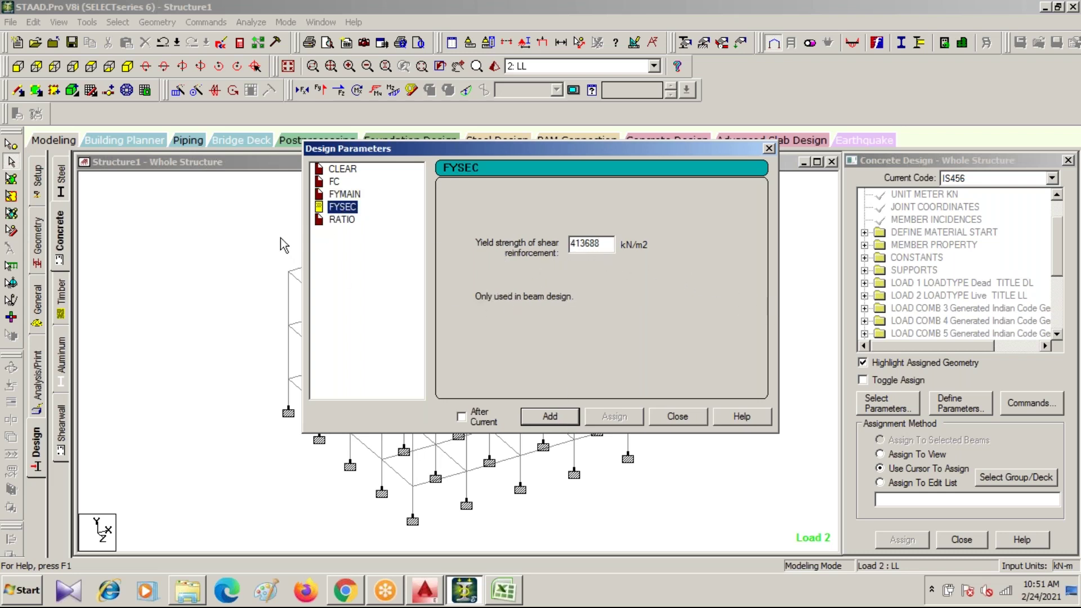
left_click(602, 243)
mouse_move(601, 243)
left_mouse_down()
mouse_move(571, 246)
mouse_move(580, 246)
left_mouse_up()
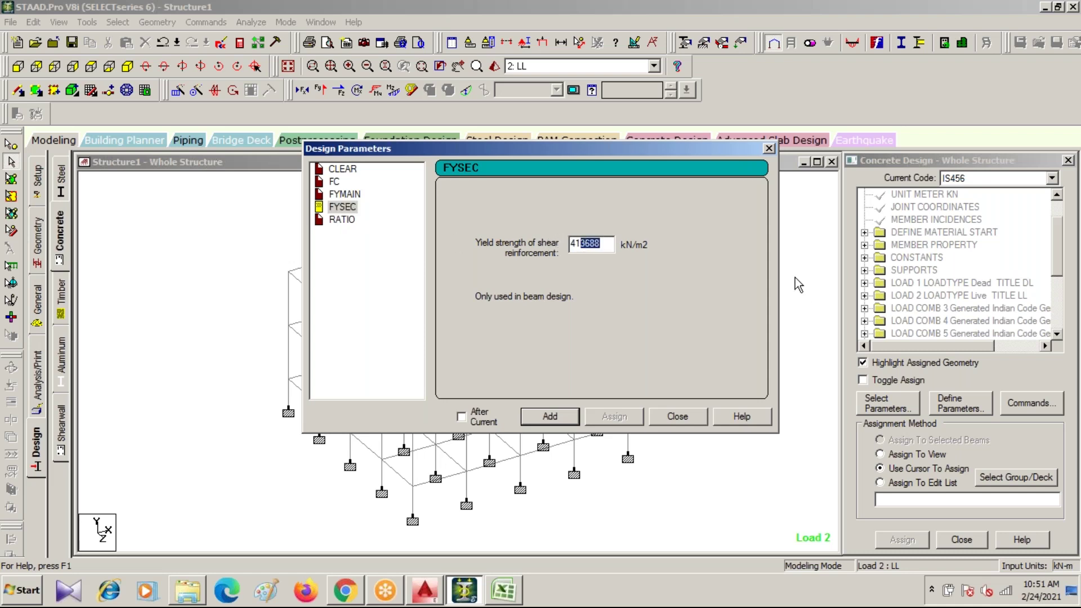
type("5000")
left_click(550, 417)
- Add two RATIO parameters with maximum longitudinal reinforcement of 1.5 % and 5 %, and close the design parameters
left_click(338, 220)
left_click_drag(583, 243, 523, 253)
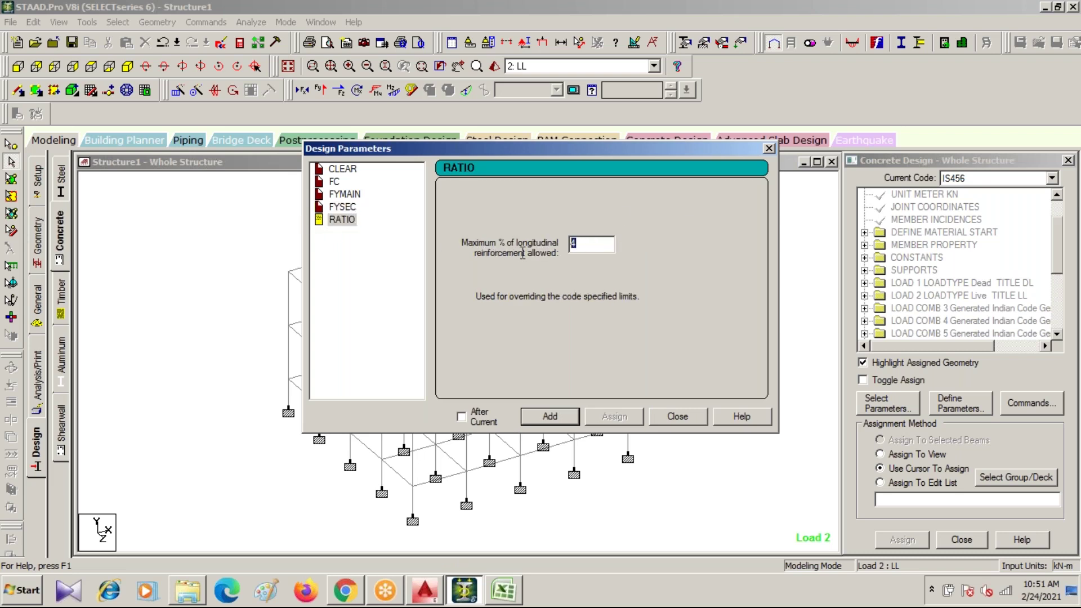
type("1.5")
left_click_drag(584, 243, 474, 255)
type("5")
left_click(550, 416)
left_click(770, 149)
- Add the DESIGN BEAM, DESIGN COLUMN and TAKE OFF commands to the concrete design
left_click(1030, 403)
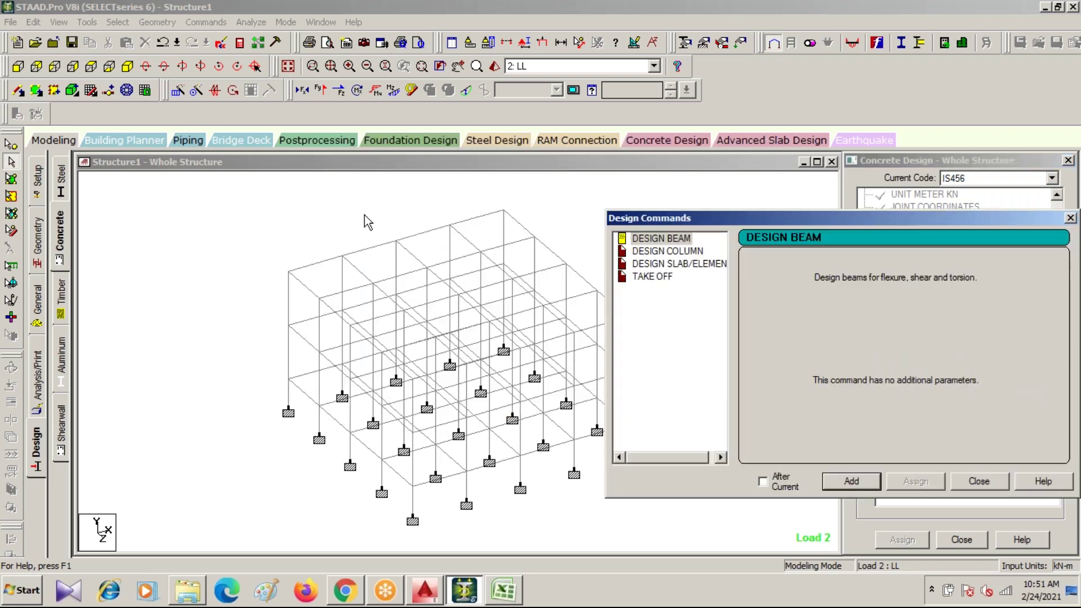
left_click(659, 241)
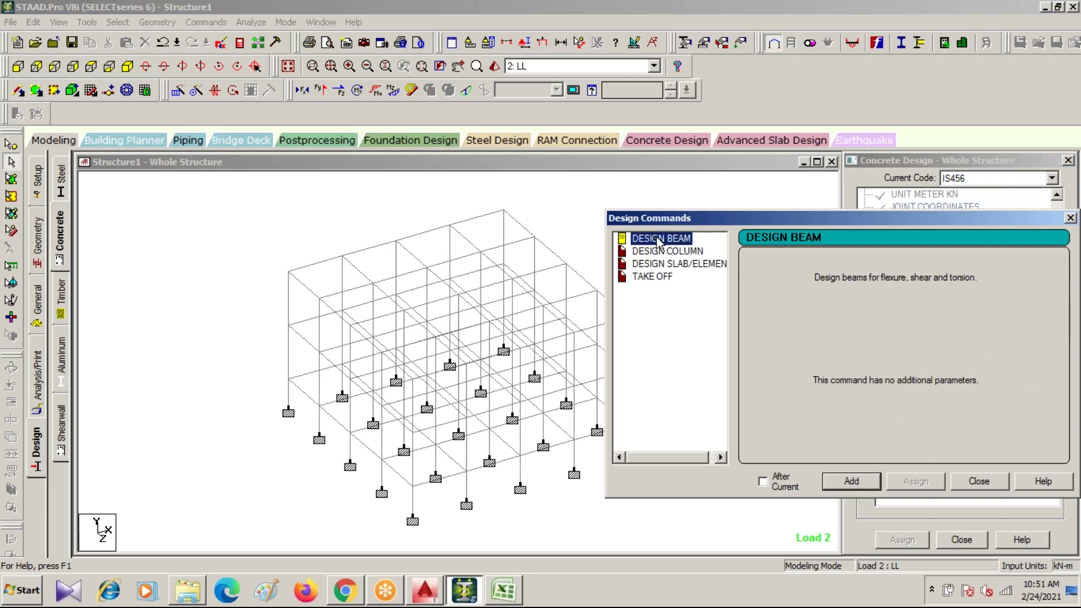
left_click(852, 480)
left_click_drag(796, 226, 419, 170)
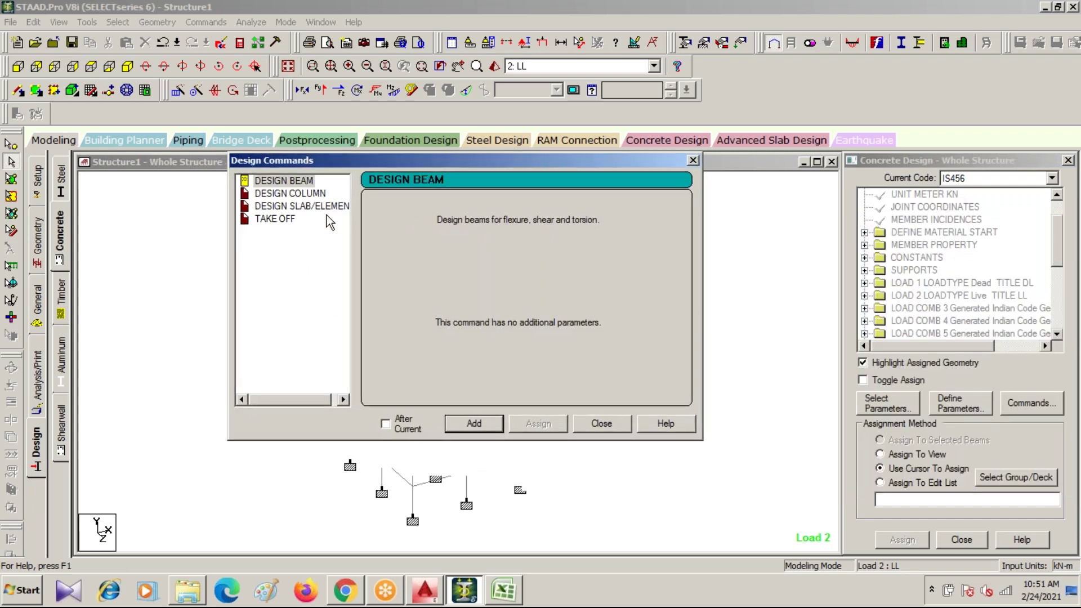
left_click(283, 199)
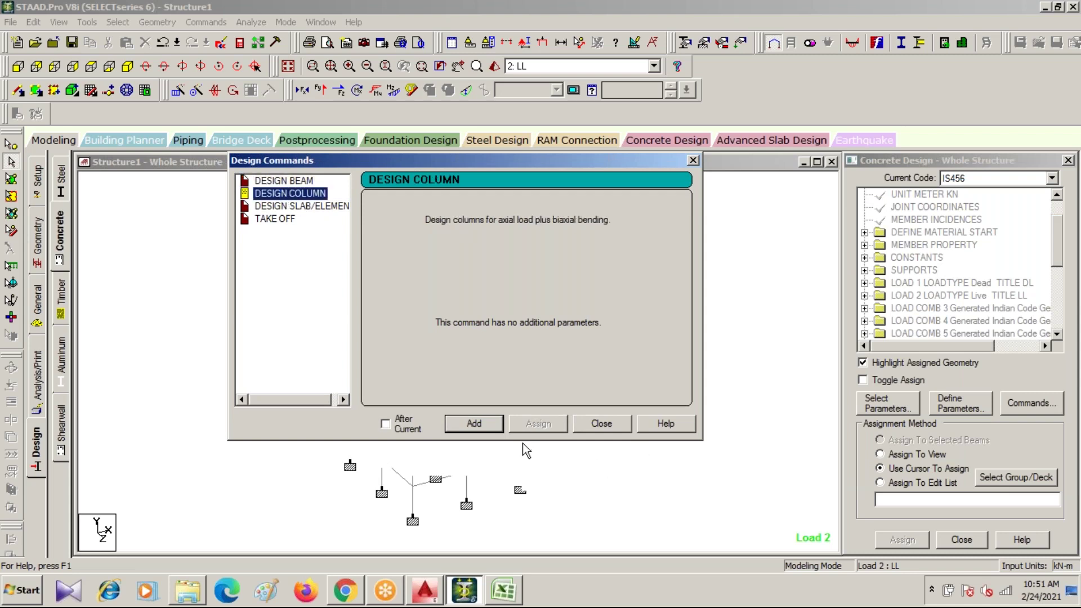
left_click(470, 423)
left_click(276, 219)
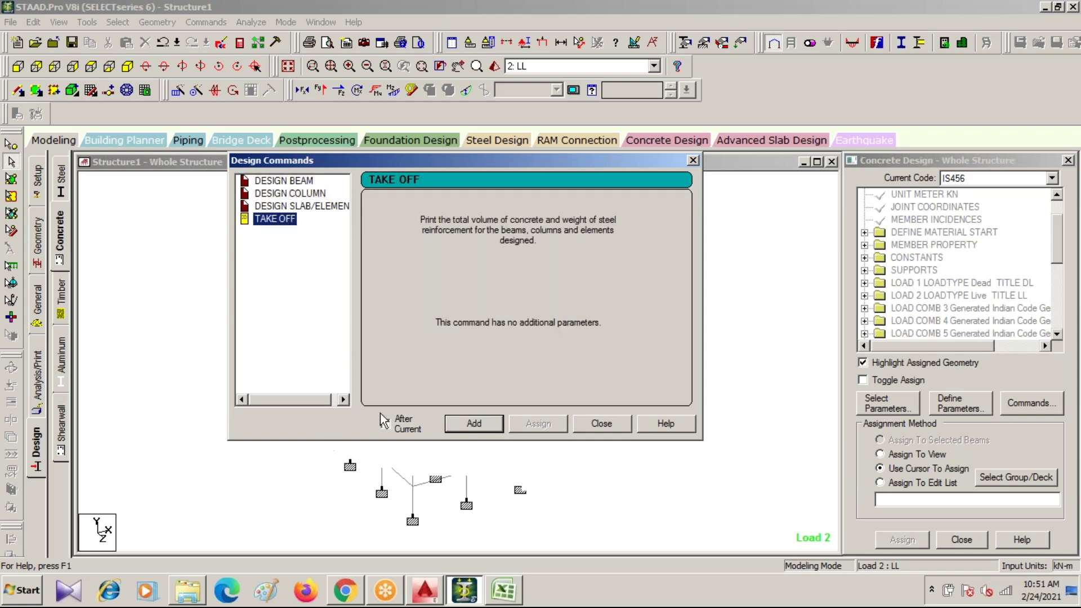
left_click(476, 424)
left_click(693, 160)
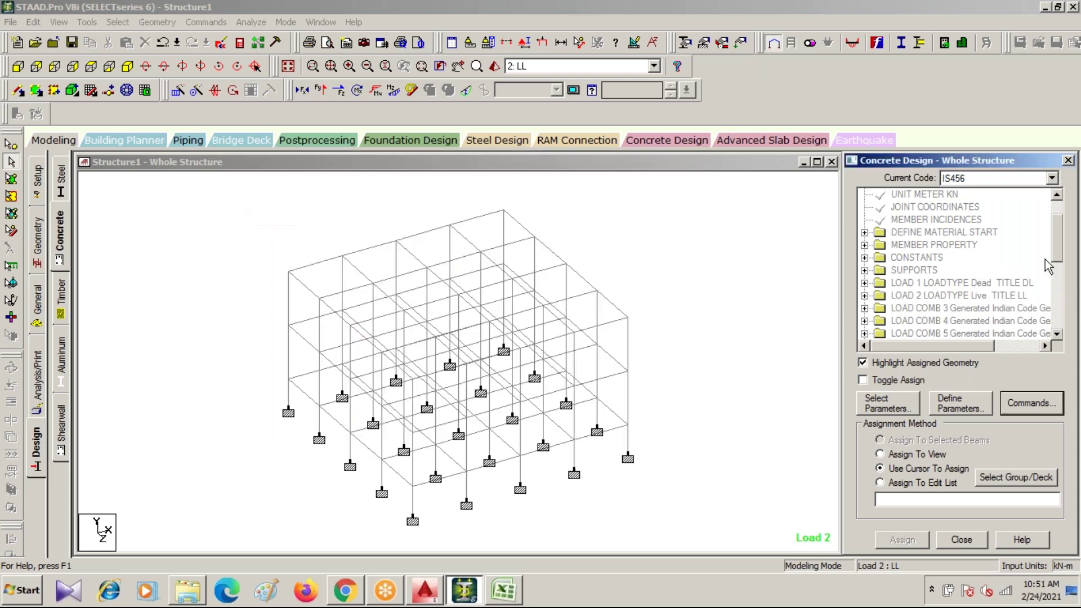
- Assign the CLEAR 0.025 parameter to all beams parallel to the X and Z axes
mouse_move(1057, 318)
left_mouse_down()
mouse_move(1057, 285)
mouse_move(1057, 304)
left_mouse_up()
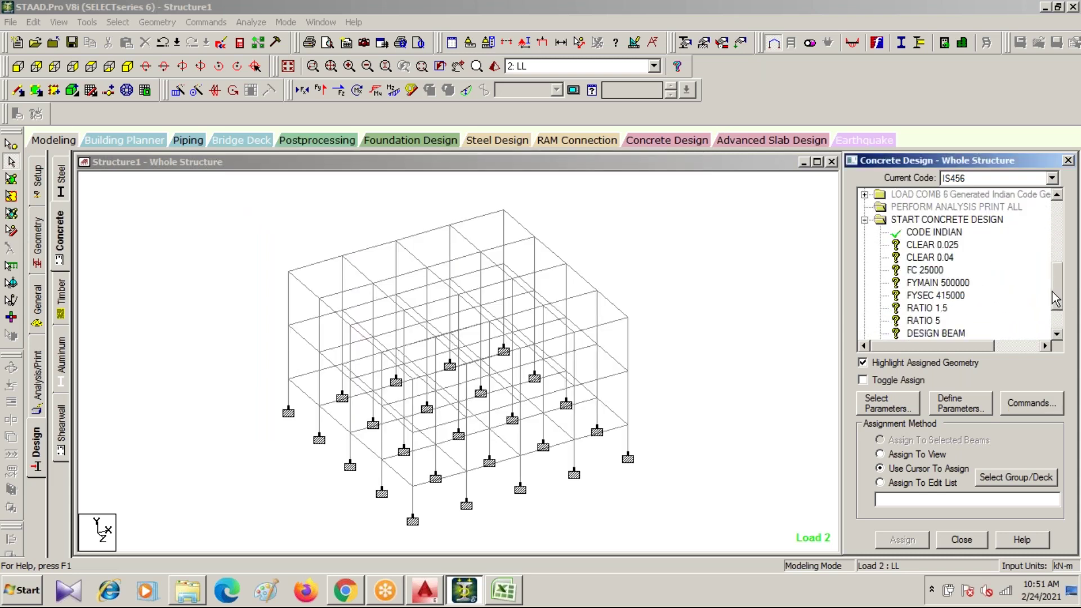
left_click(932, 244)
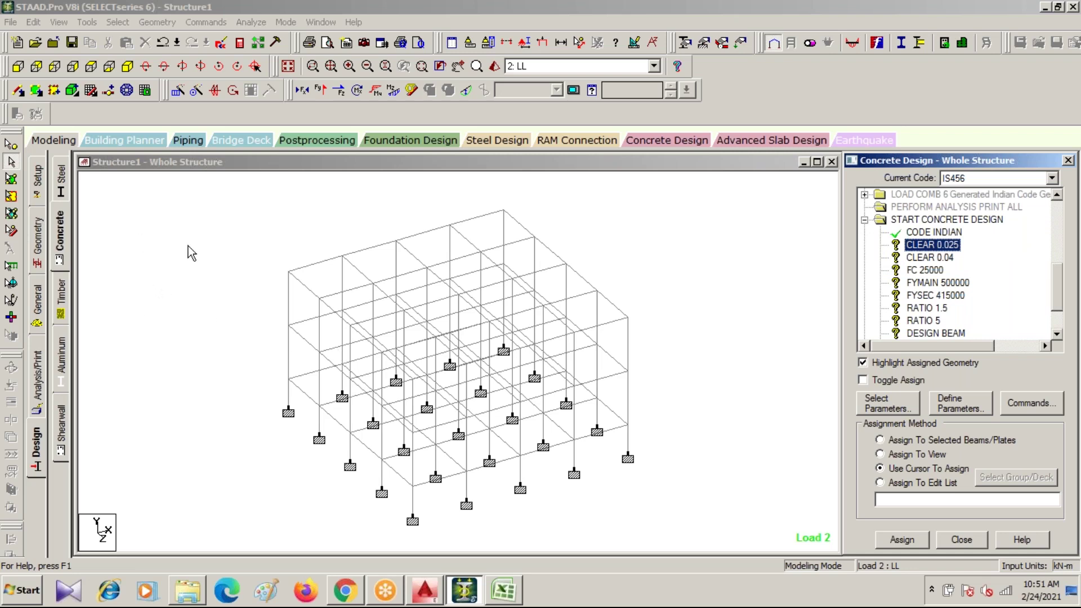
left_click(193, 265)
left_click(929, 245)
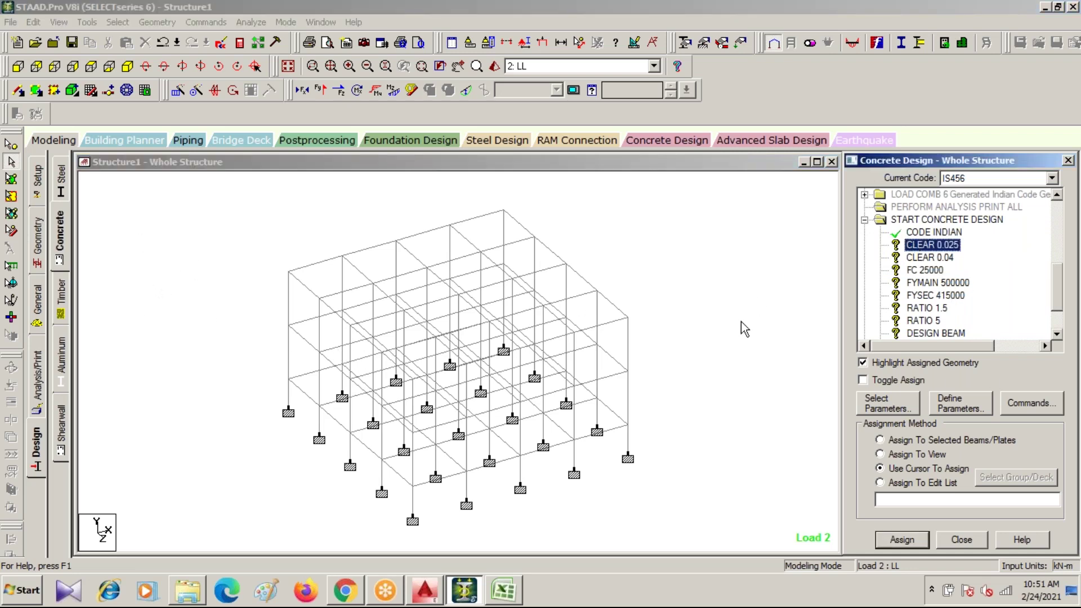
left_click(118, 22)
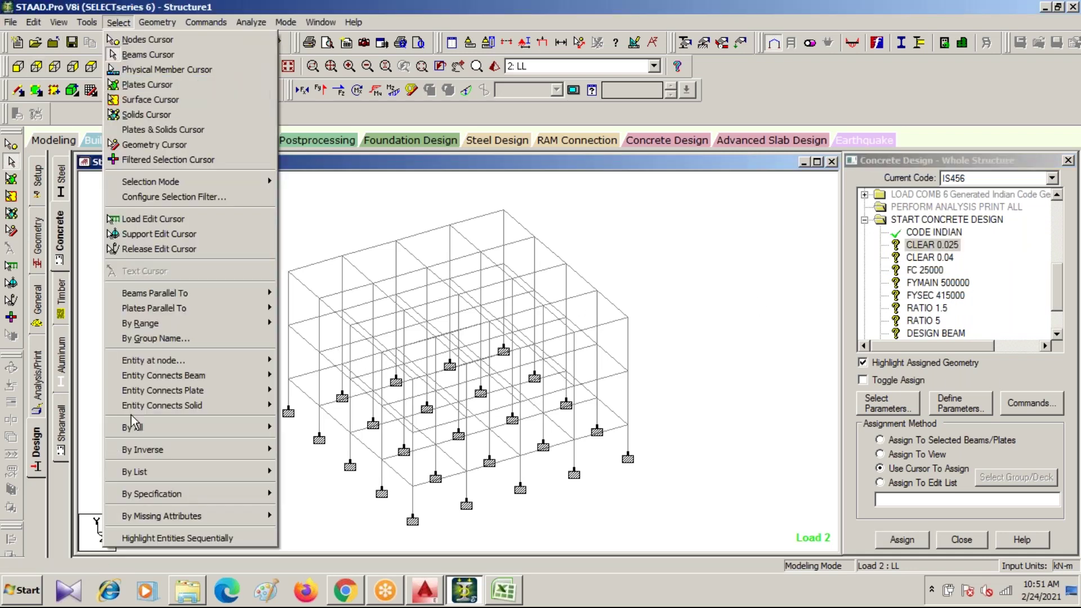
mouse_move(165, 298)
left_click(296, 293)
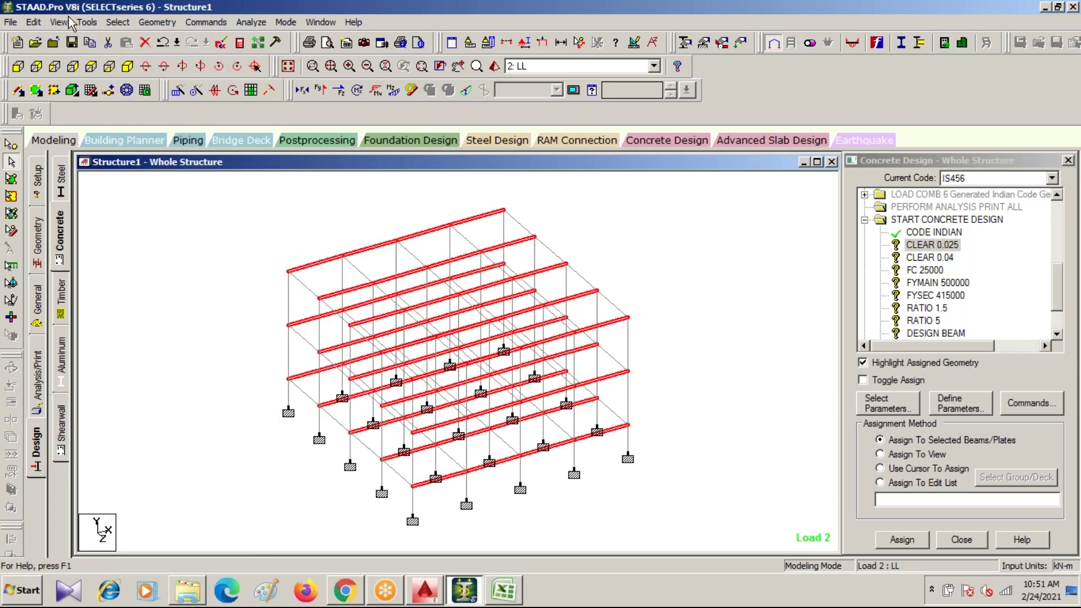
left_click(119, 23)
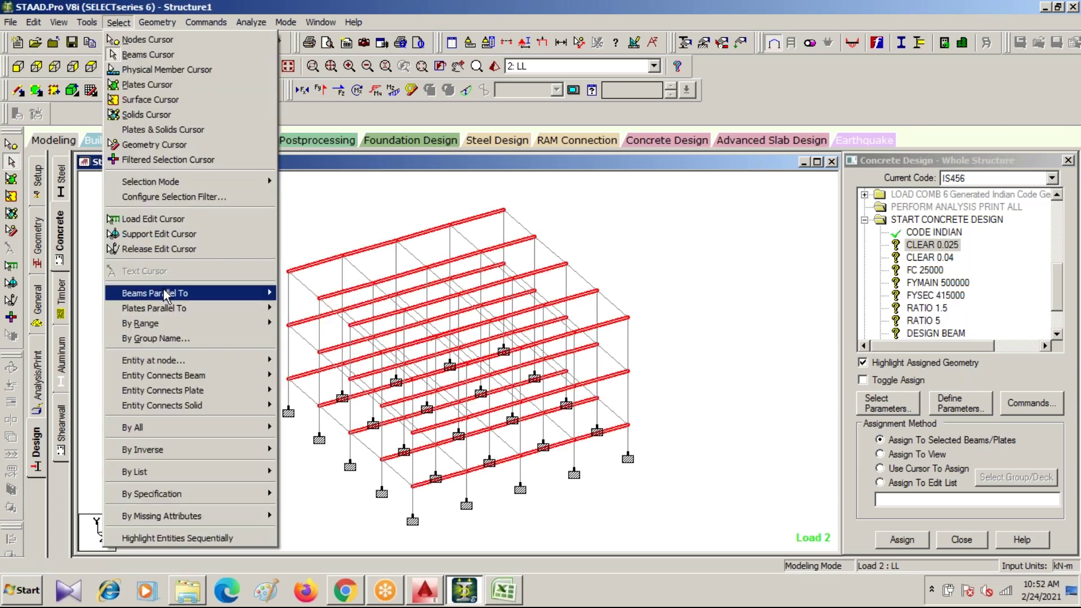
mouse_move(168, 297)
left_click(291, 308)
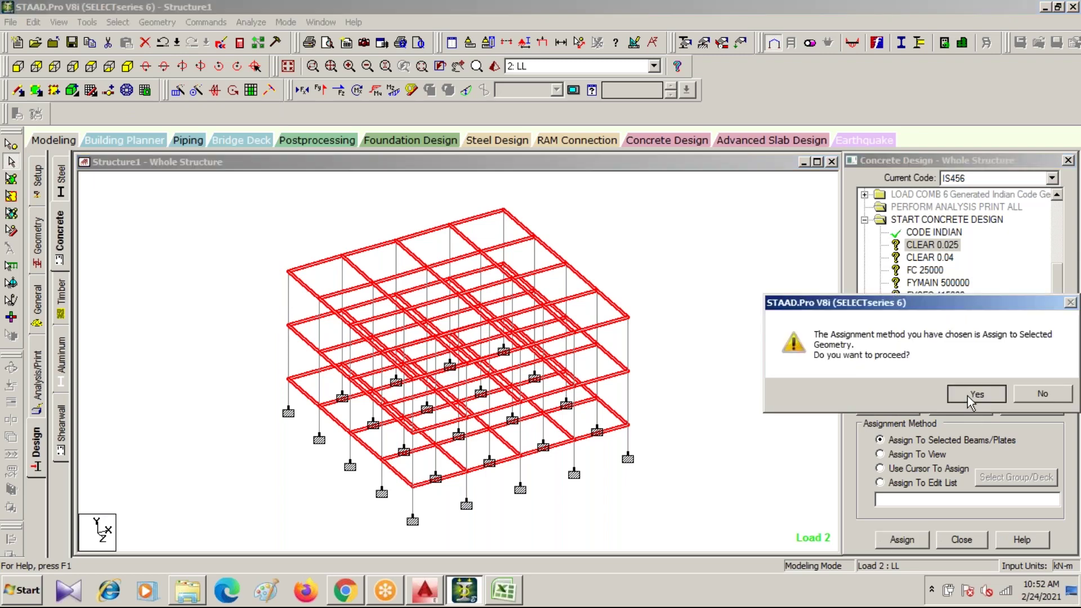
left_click(975, 393)
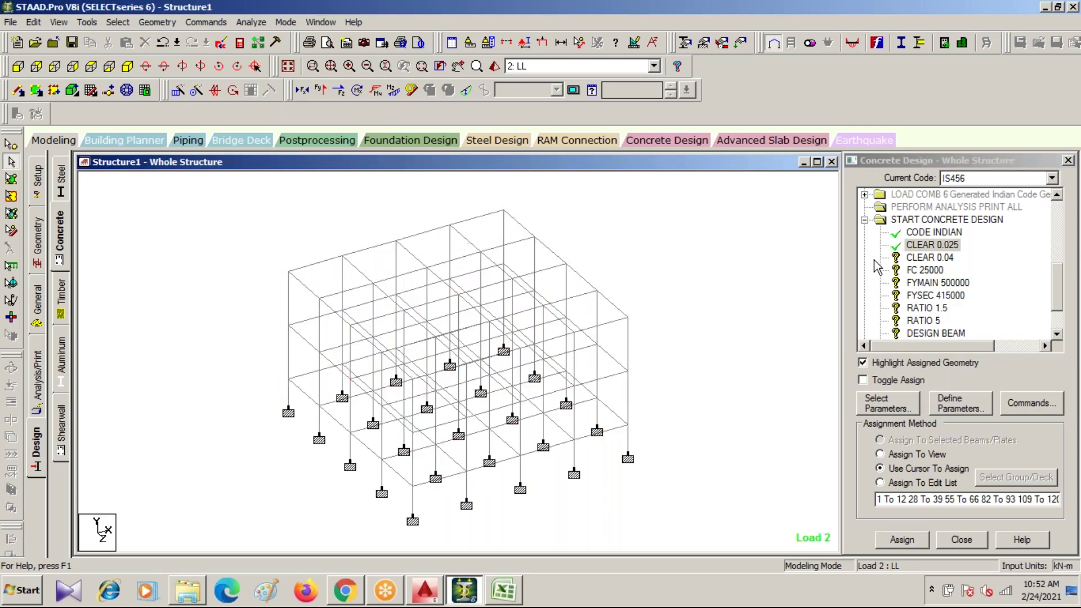
- Assign the CLEAR 0.04 parameter to all columns parallel to the Y axis and clear the selection
left_click(915, 257)
left_click(118, 22)
mouse_move(167, 293)
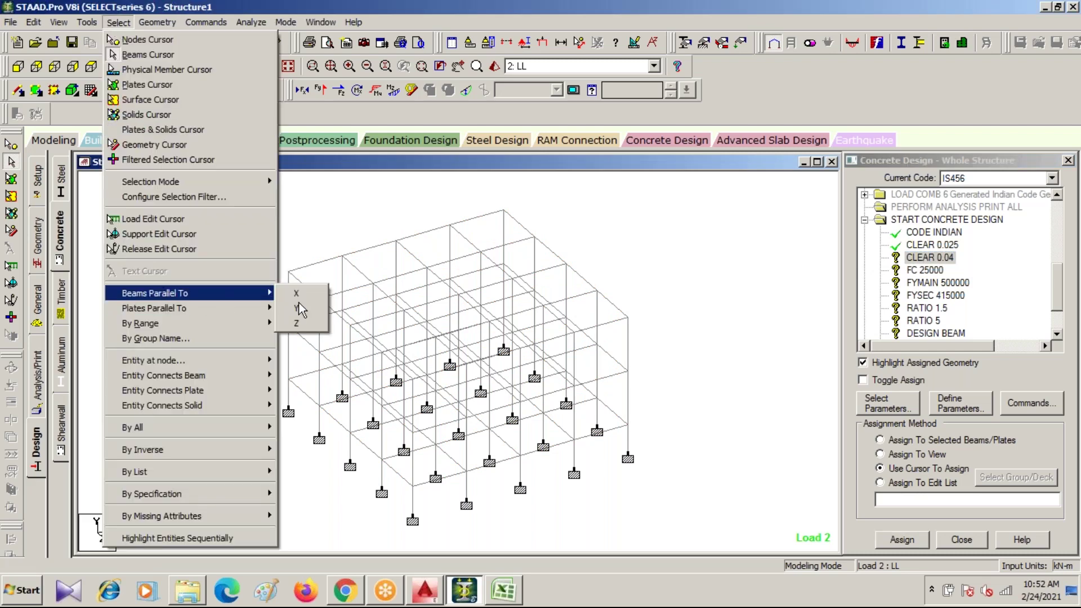
left_click(300, 308)
left_click(901, 539)
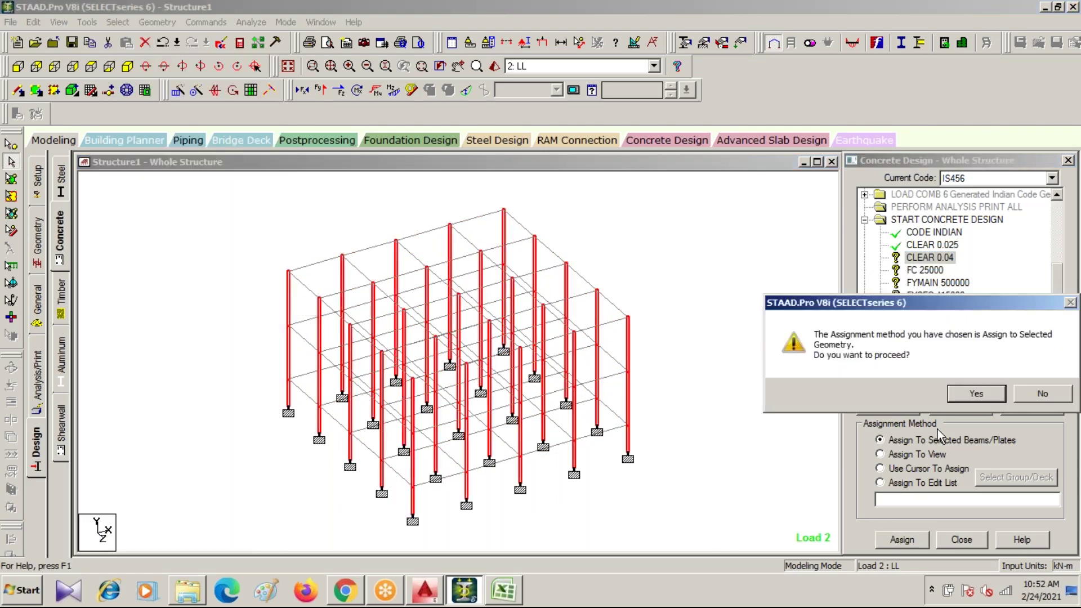
left_click(975, 393)
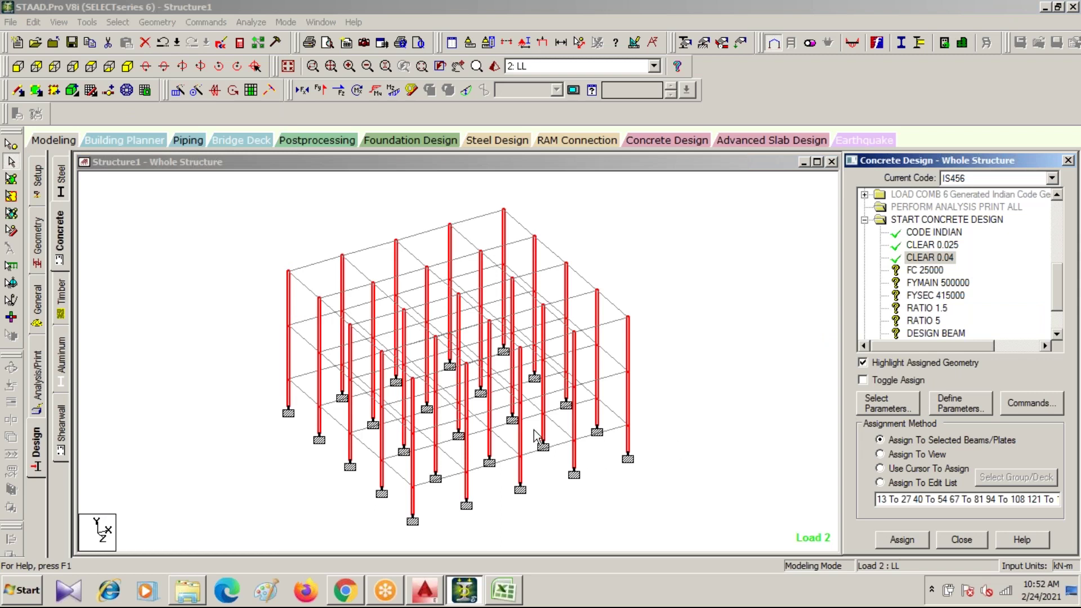
left_click(741, 362)
- Check the FC 25000 parameter's definition and assign it to all members in the view
left_click(923, 271)
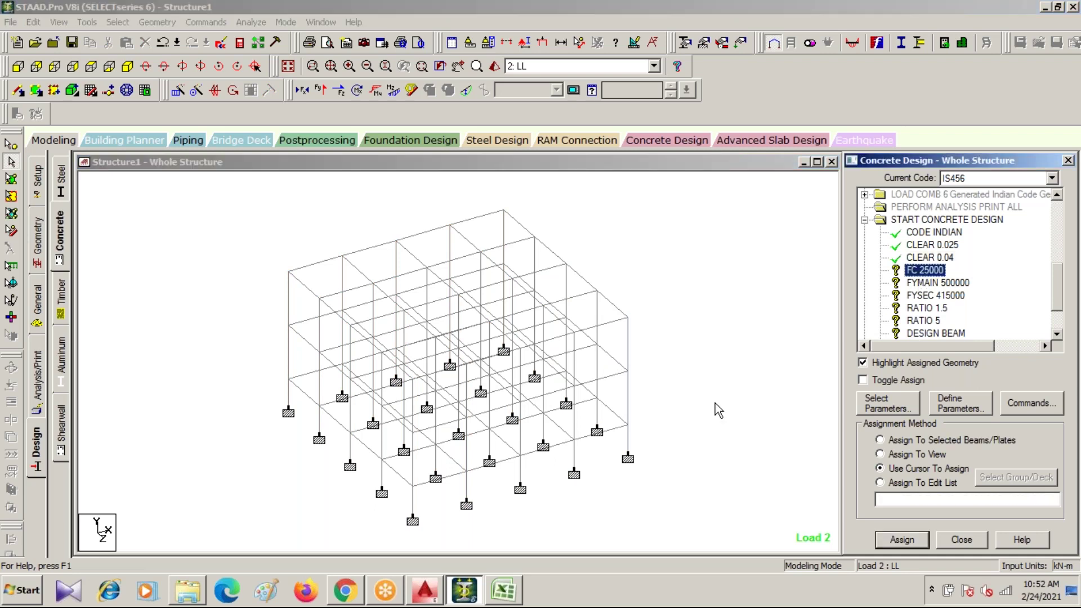
double_click(914, 273)
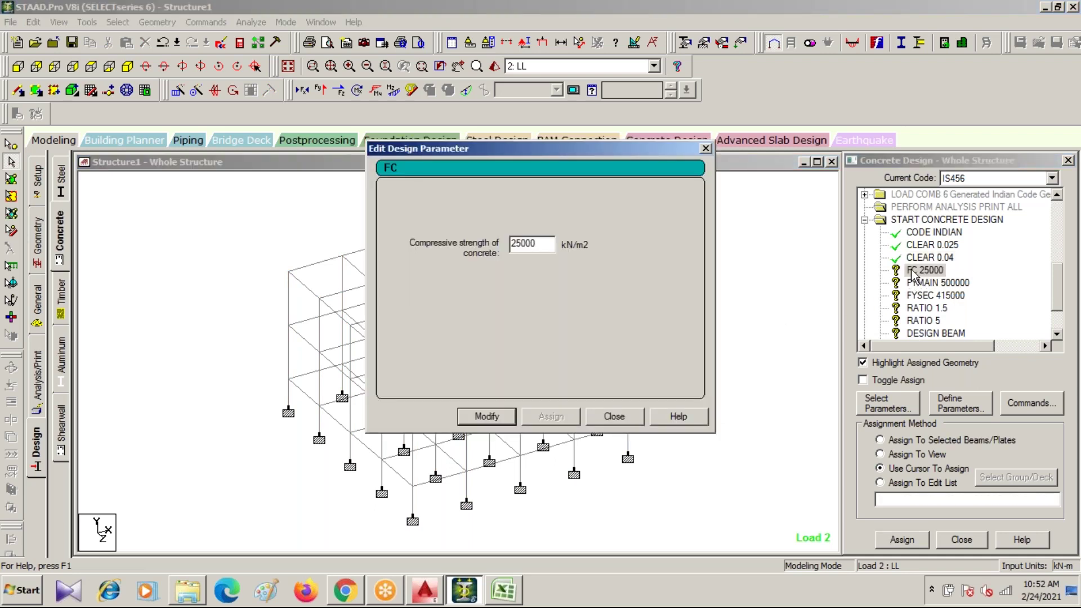
left_click(706, 148)
left_click(879, 453)
left_click(901, 539)
left_click(977, 392)
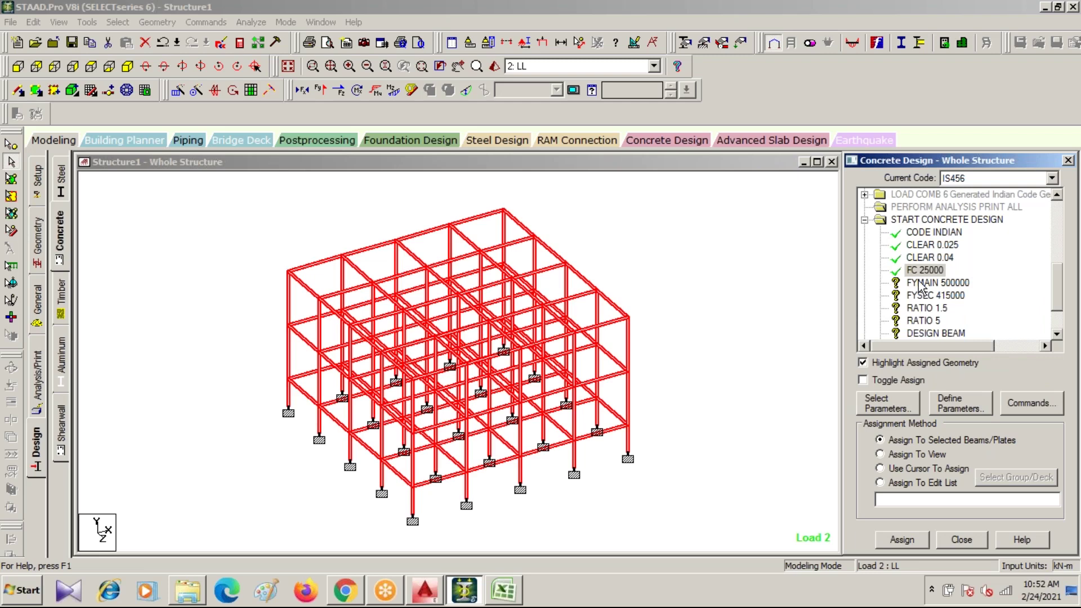
- Check the FYMAIN 500000 parameter's definition and assign it to all members in the view
left_click(880, 466)
left_click(880, 453)
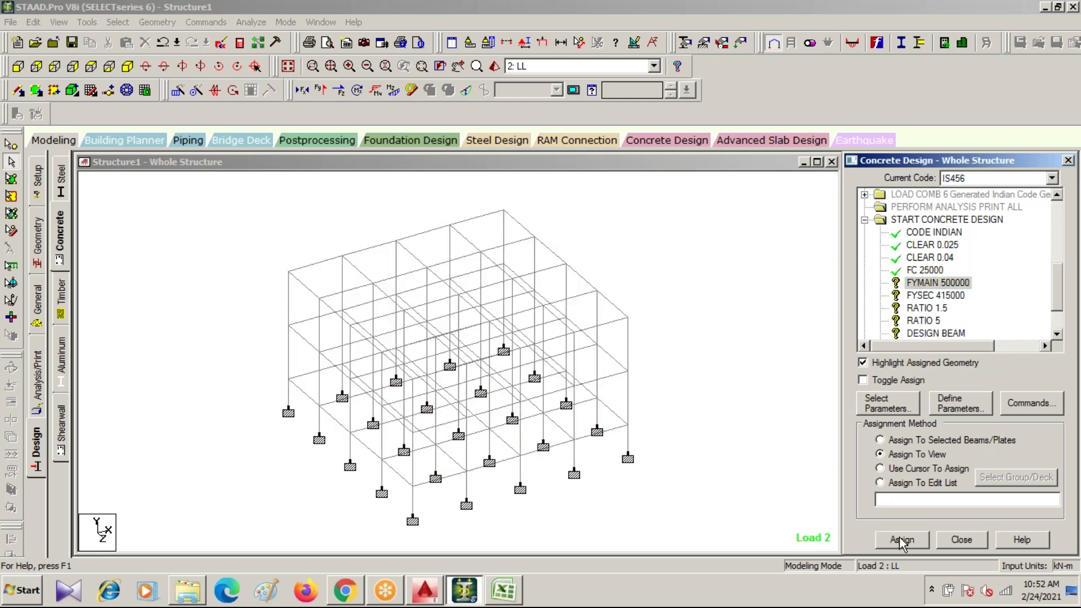
double_click(934, 283)
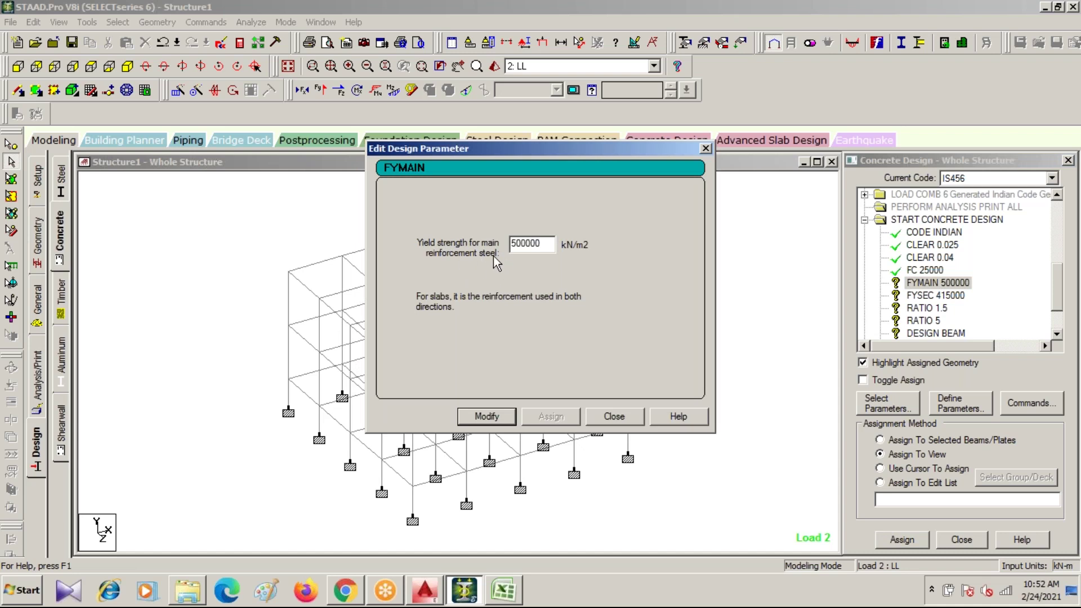
left_click(705, 148)
left_click(899, 541)
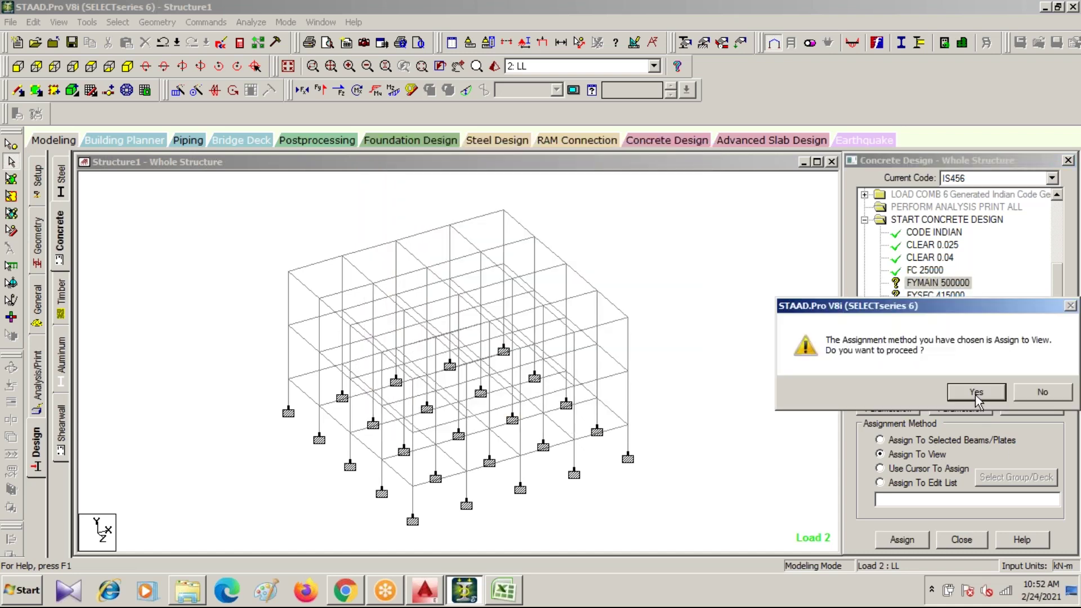
left_click(976, 392)
- Assign the FYSEC 415000 parameter to all members in the view
left_click(921, 296)
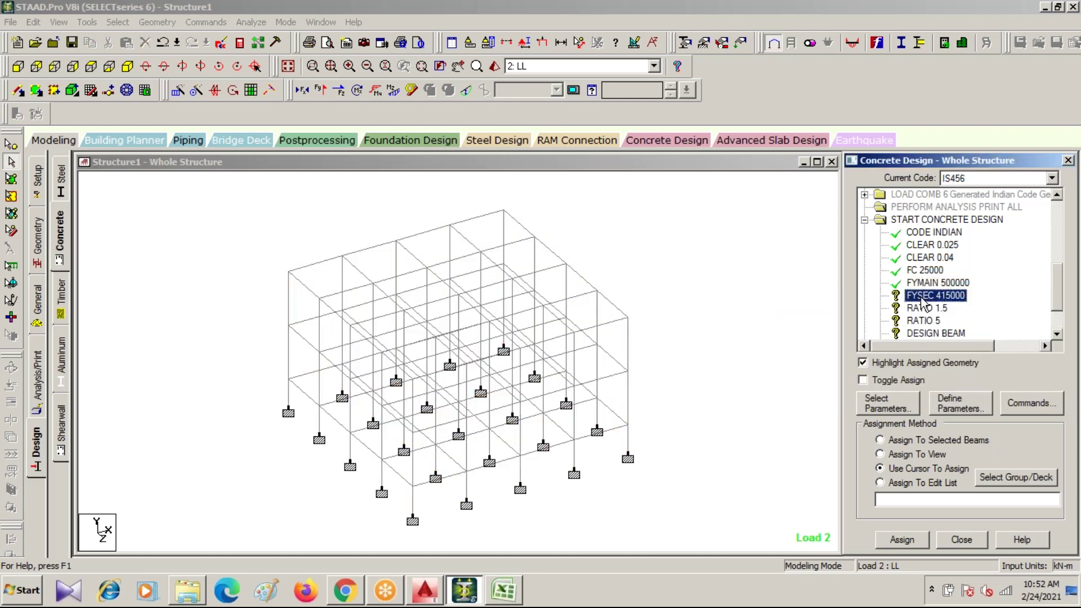
left_click(880, 454)
left_click(903, 540)
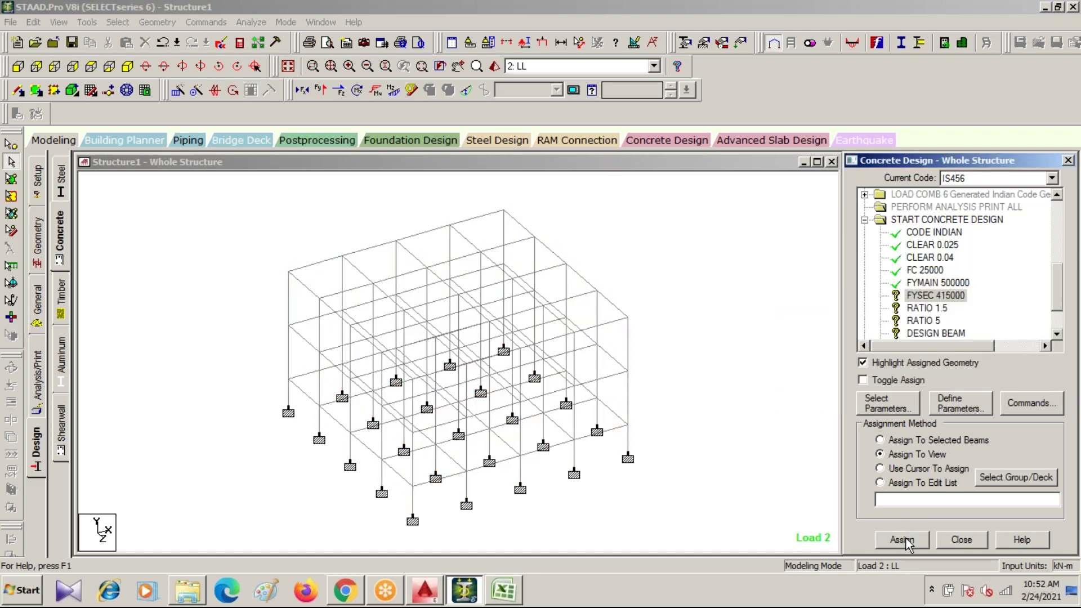
left_click(976, 392)
- Assign the RATIO 1.5 parameter to all beams parallel to the X and Z axes
left_click(926, 308)
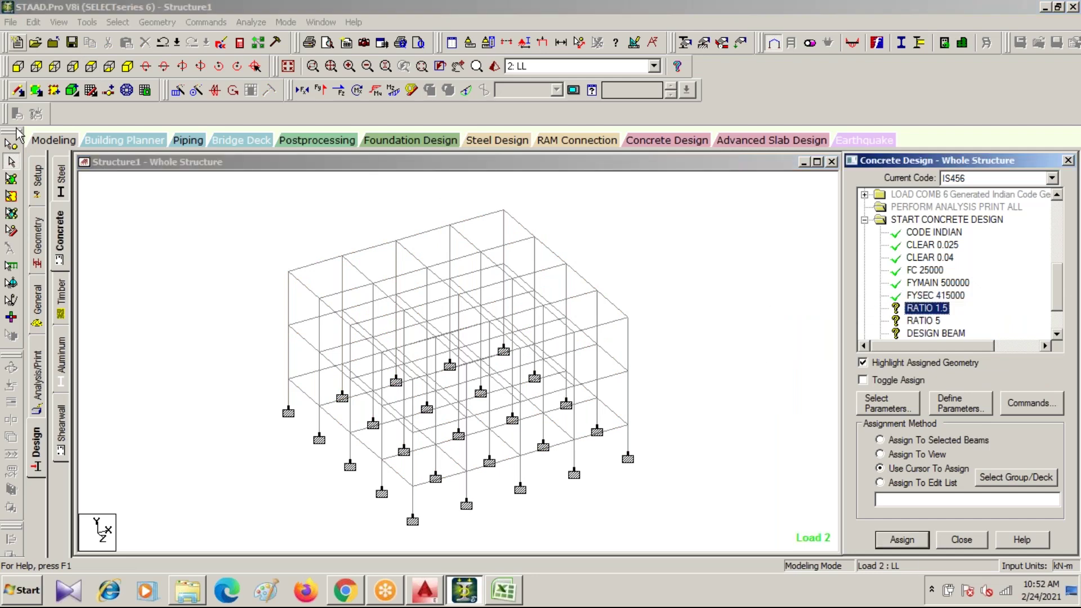
left_click(193, 205)
left_click(119, 22)
mouse_move(162, 293)
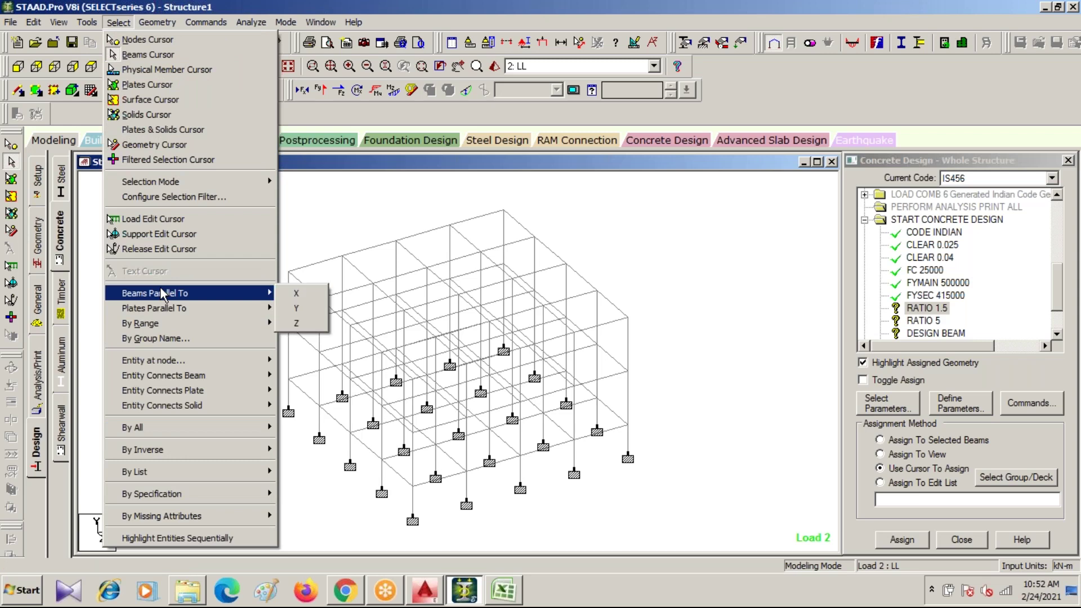
left_click(297, 293)
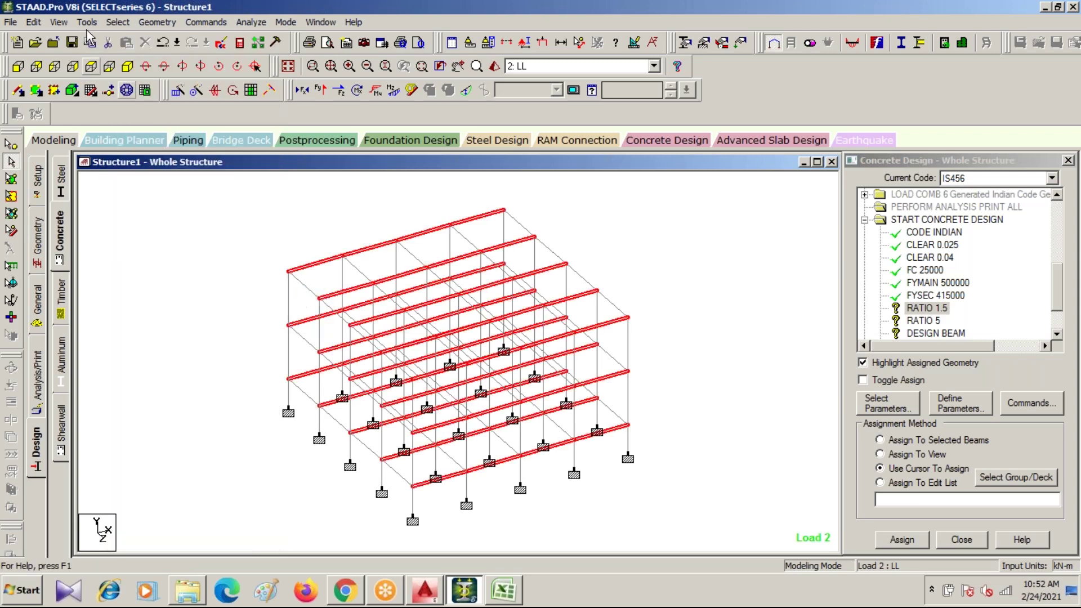
left_click(119, 22)
mouse_move(204, 294)
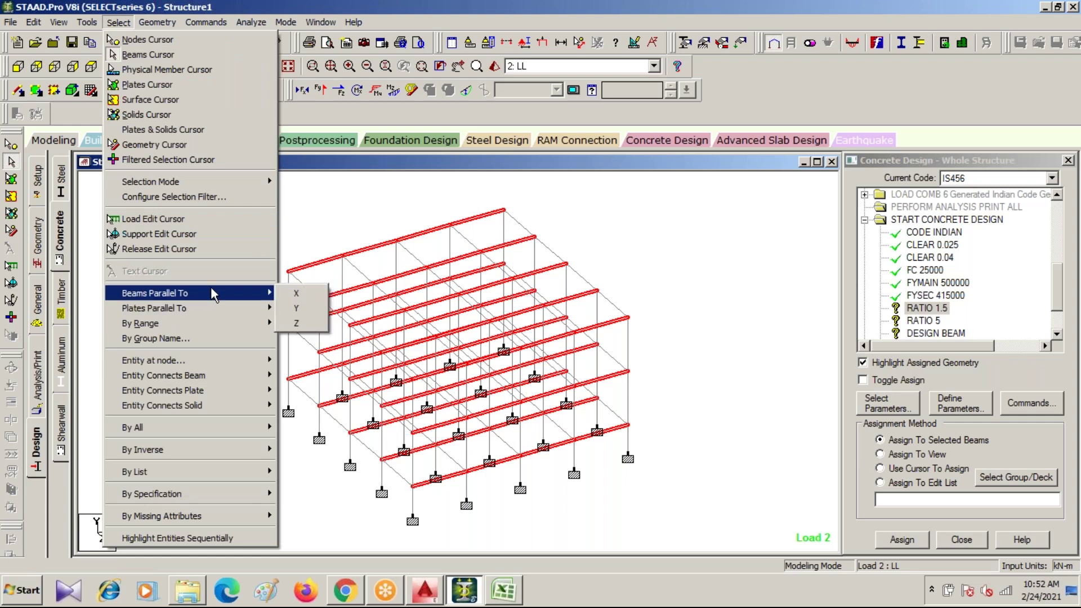
left_click(299, 323)
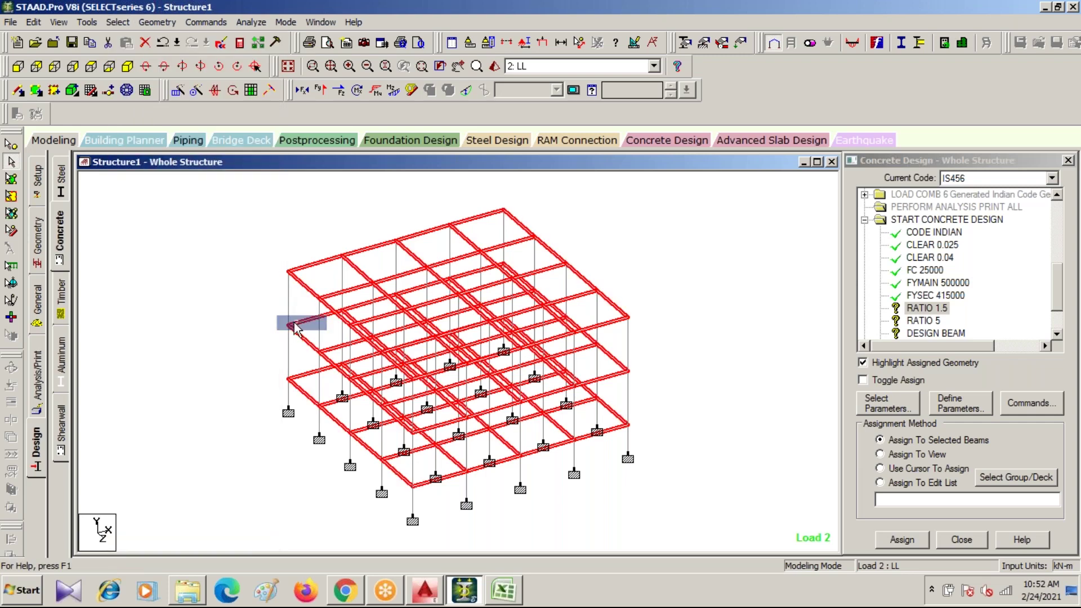
left_click(901, 540)
left_click(975, 393)
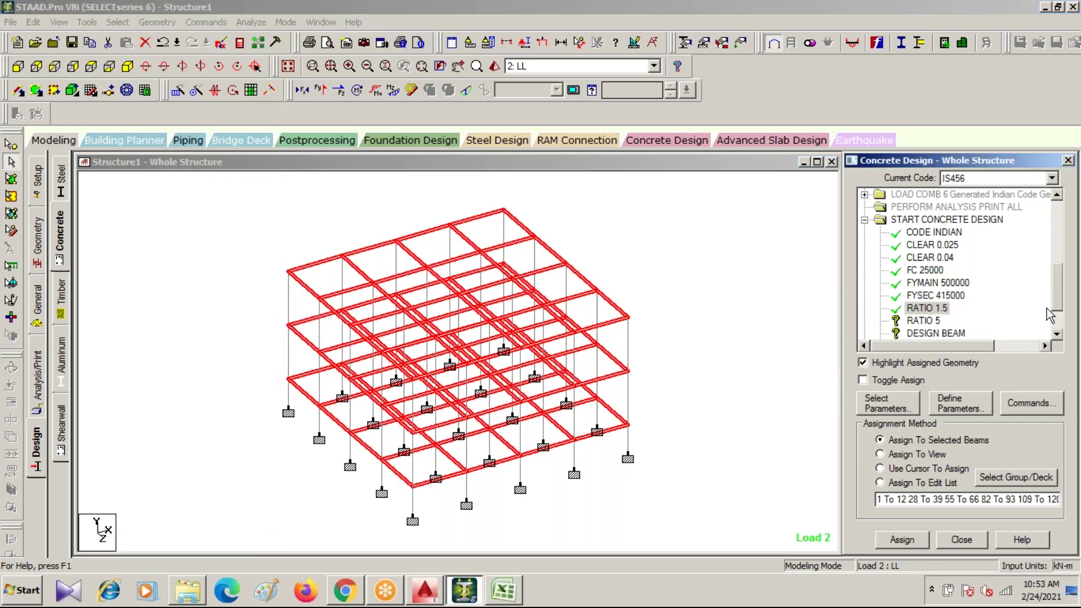
- Select the RATIO 5 parameter and let Auto Save save the structure file
left_click_drag(1058, 296, 1057, 329)
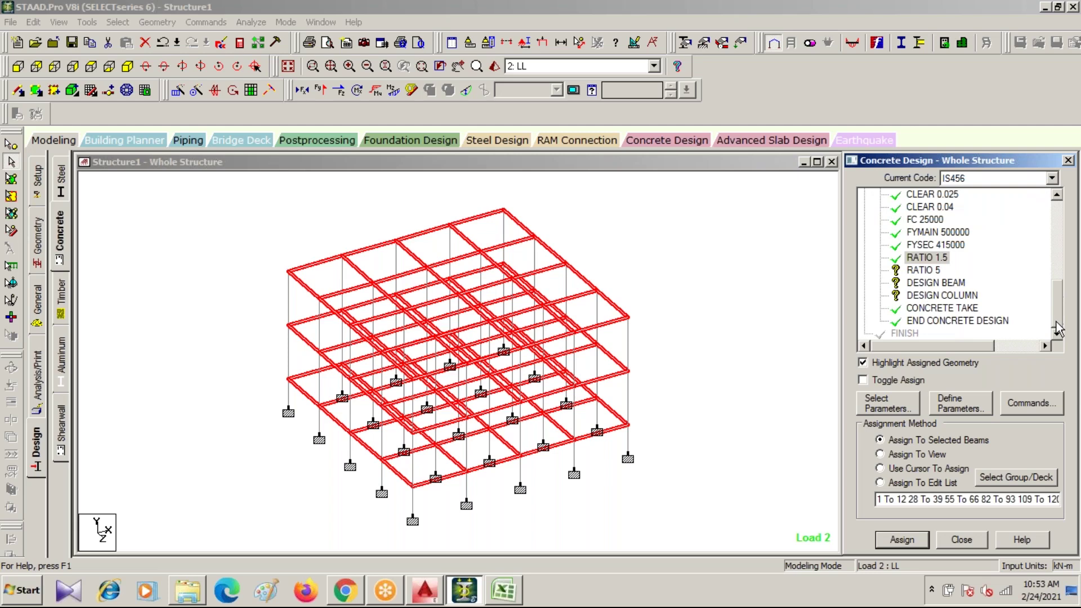
left_click(924, 271)
left_click(169, 304)
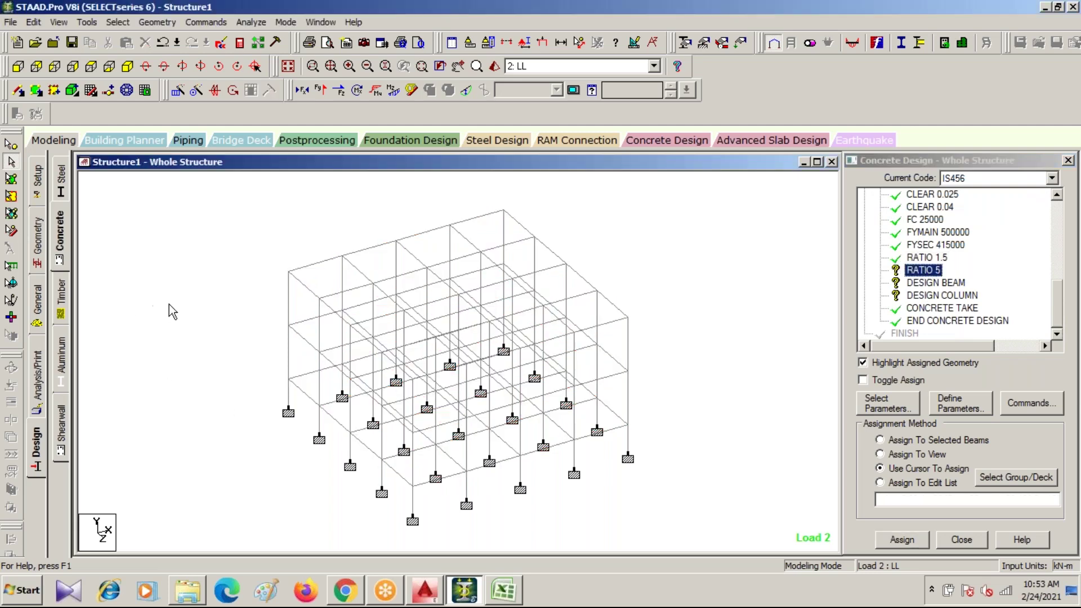
left_click(920, 272)
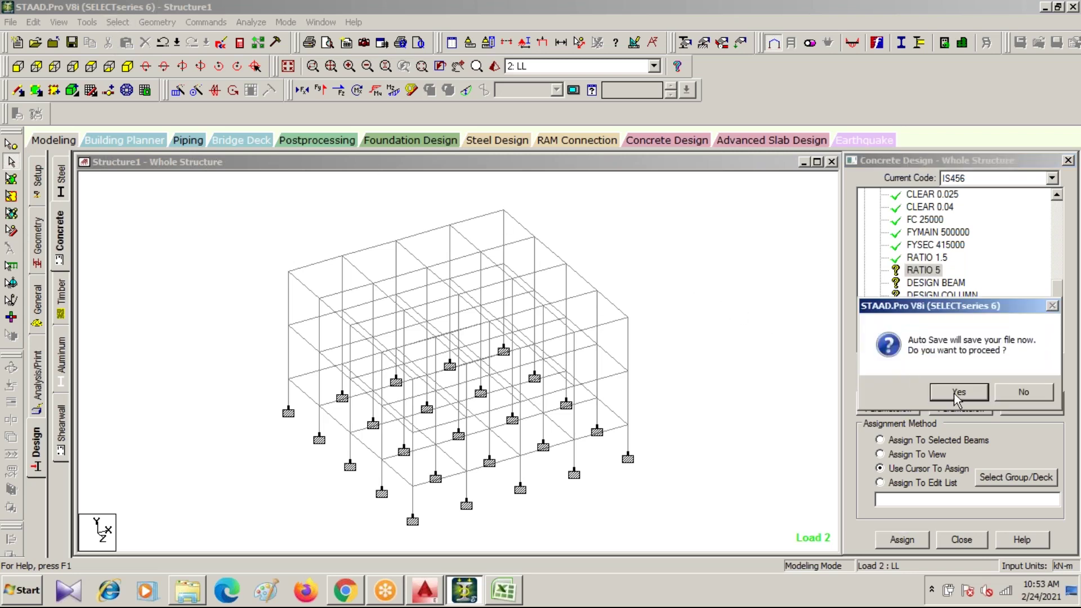
left_click(955, 394)
- Assign the RATIO 5 parameter to all columns parallel to the Y axis
left_click(443, 329)
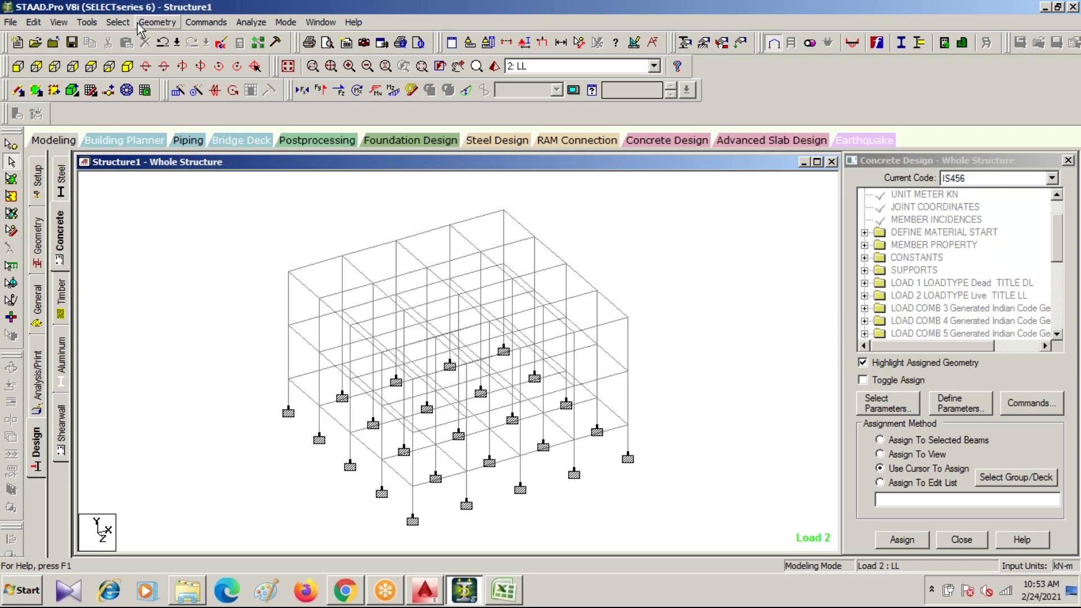
left_click(115, 23)
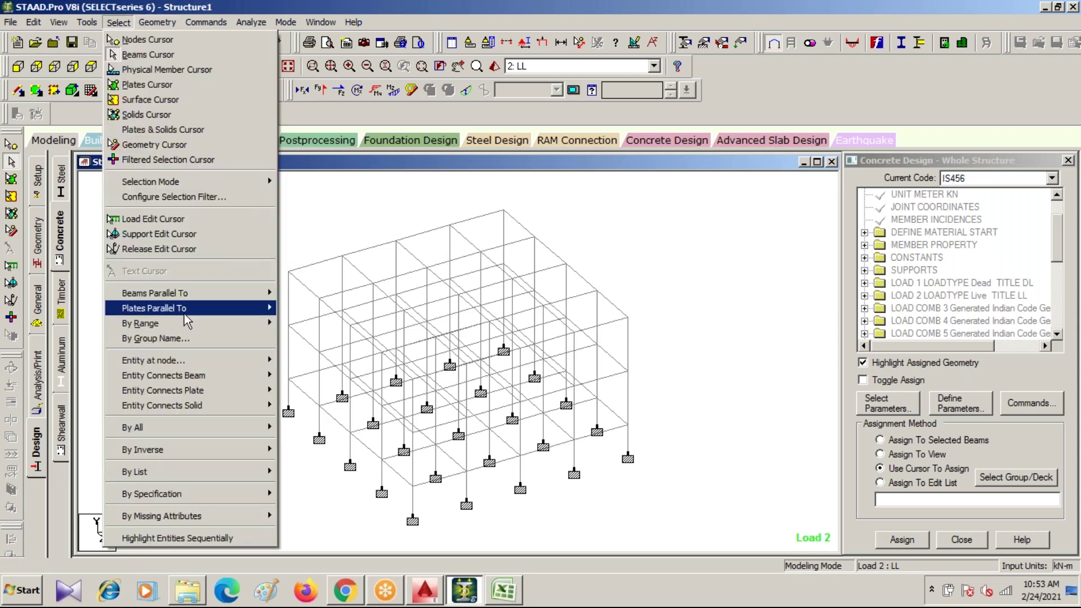
mouse_move(169, 293)
left_click(779, 291)
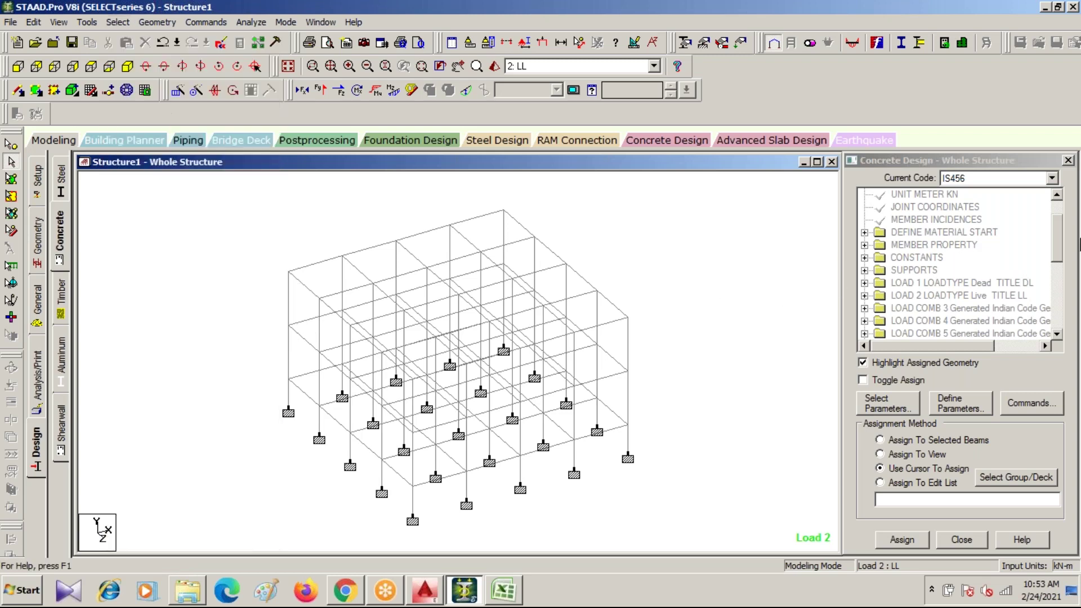
left_click_drag(1062, 243, 1057, 346)
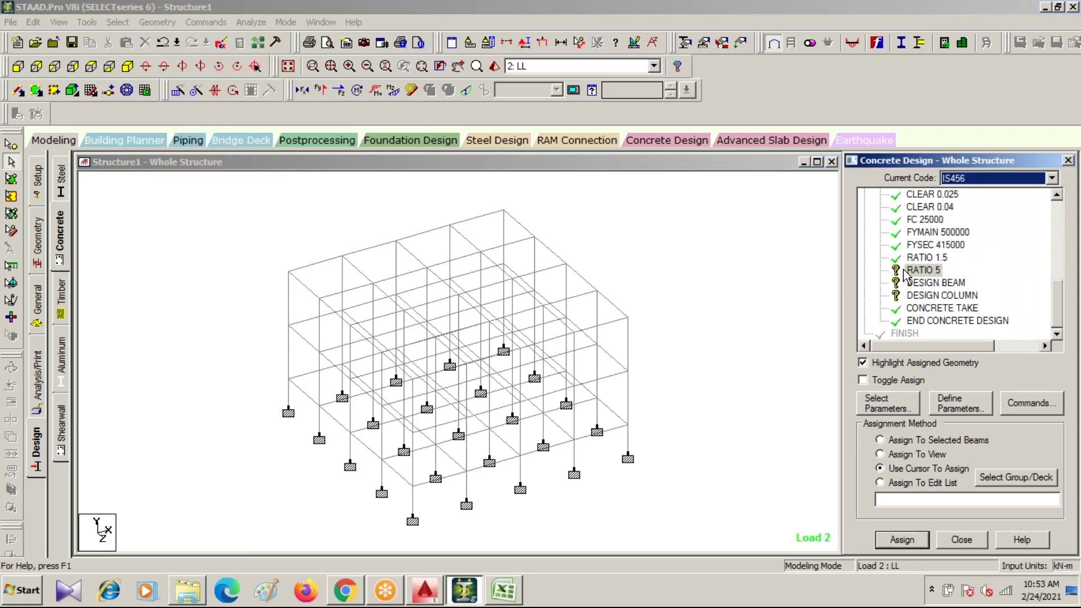
left_click(218, 254)
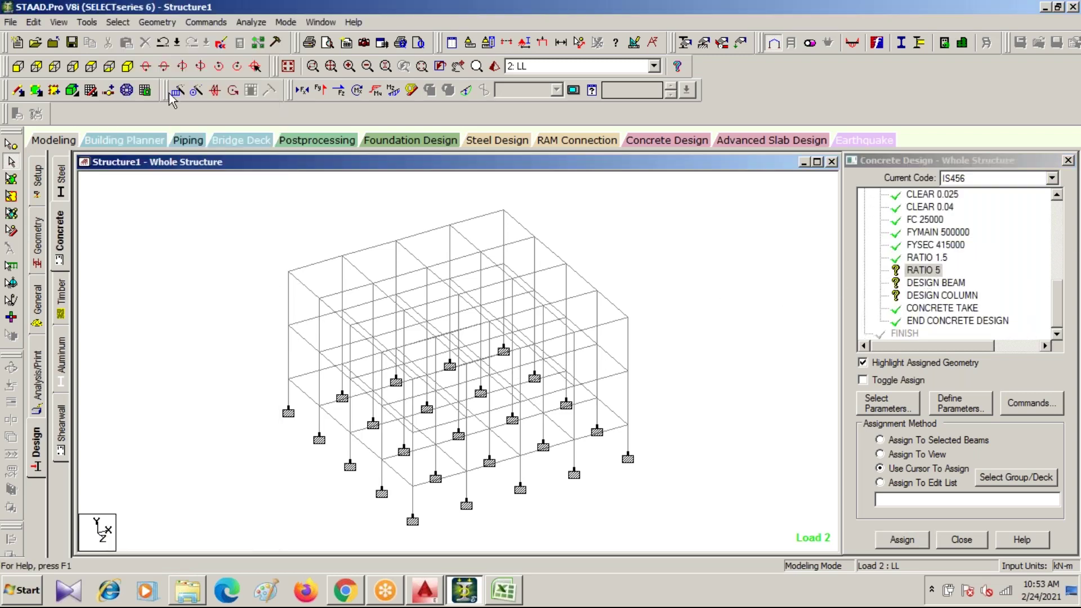
left_click(118, 22)
mouse_move(243, 299)
left_click(298, 308)
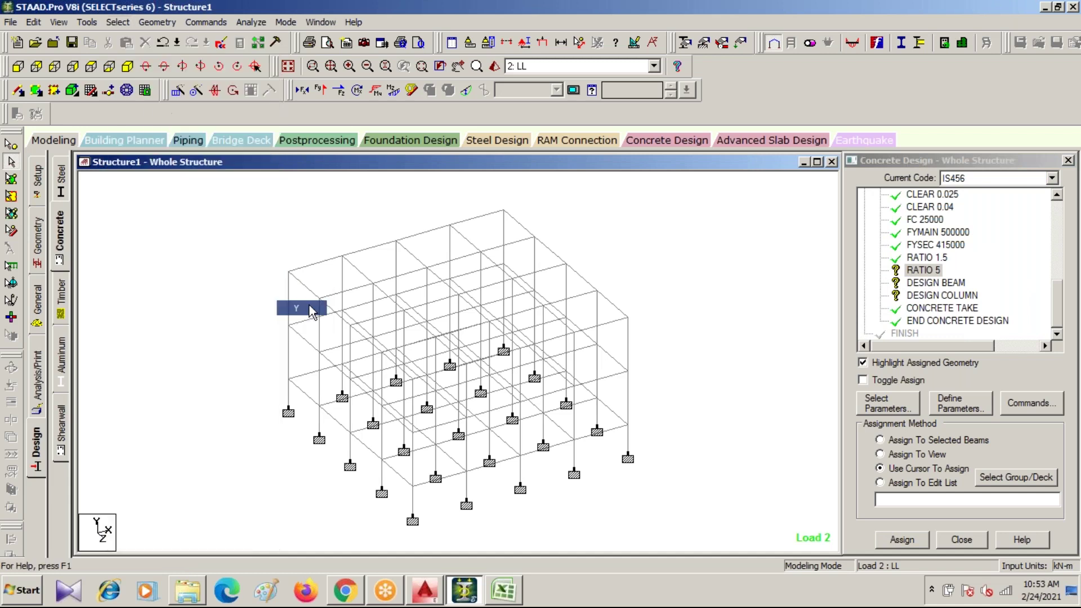
left_click(901, 539)
left_click(904, 393)
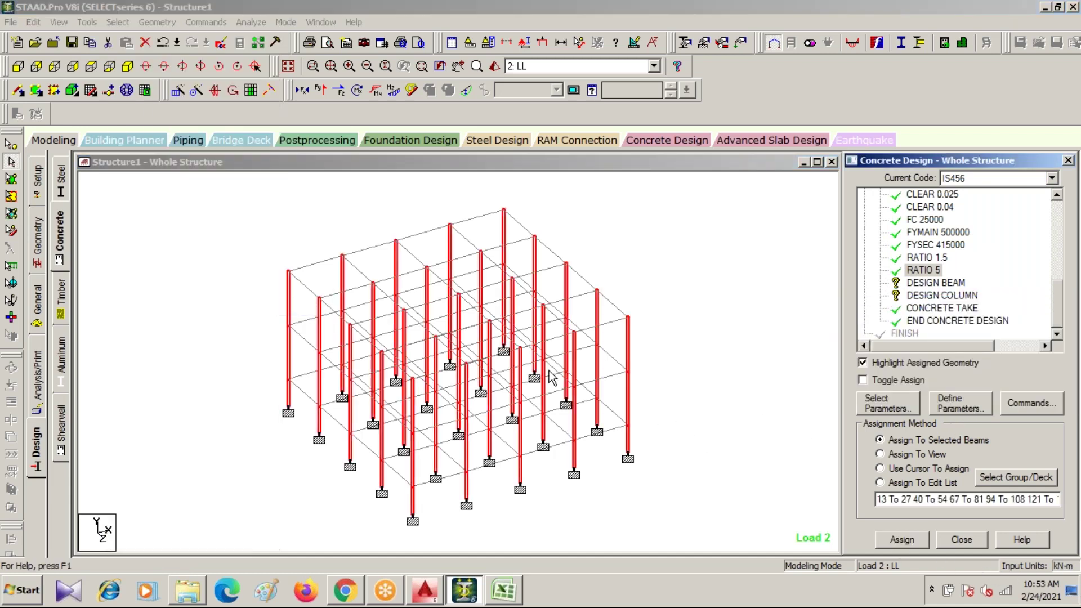
left_click(118, 23)
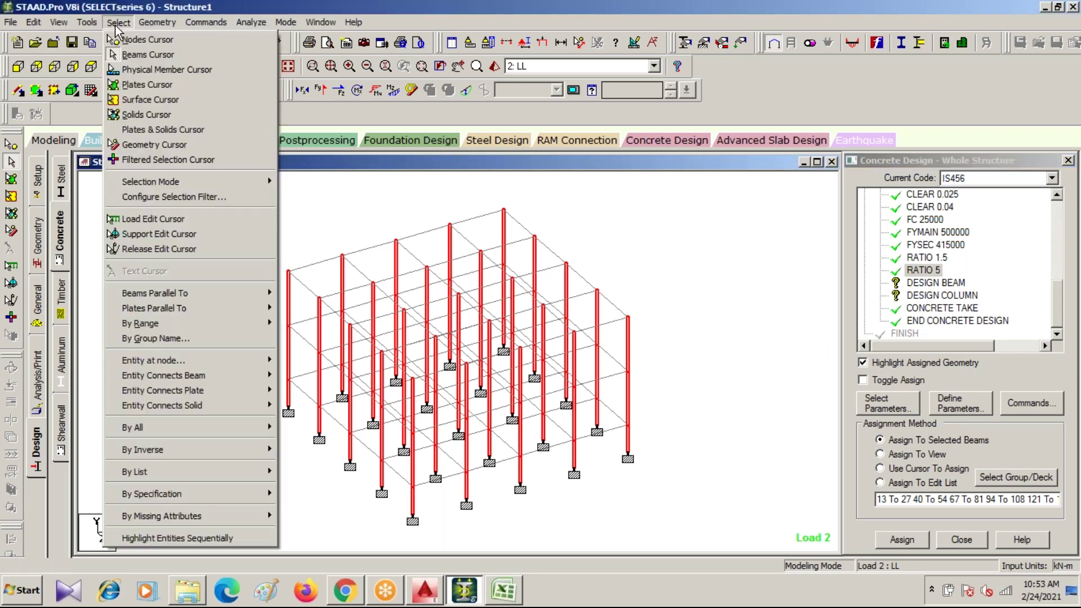
mouse_move(158, 498)
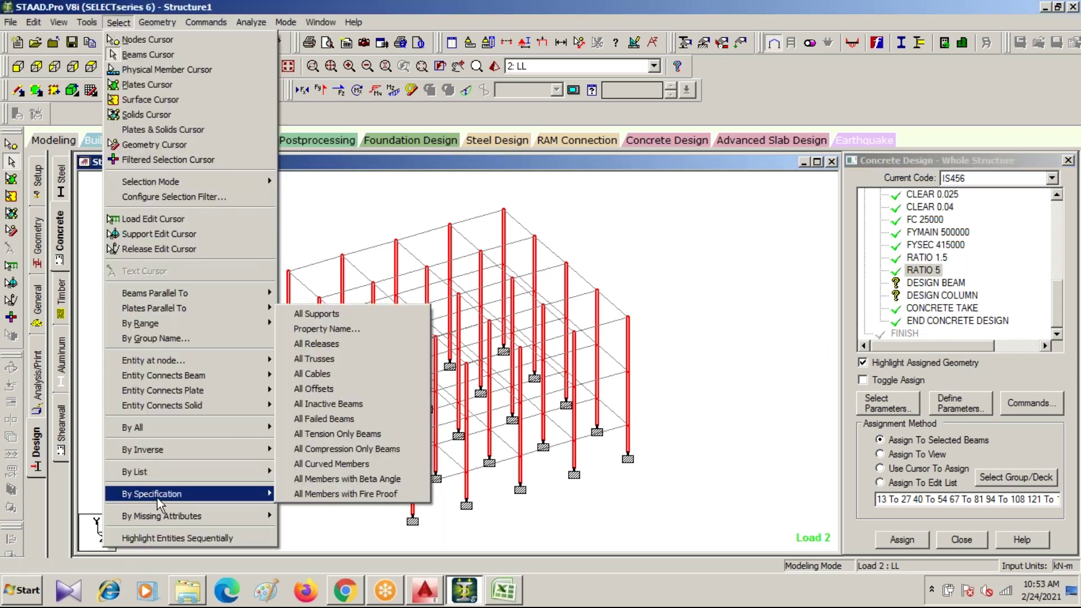
mouse_move(158, 522)
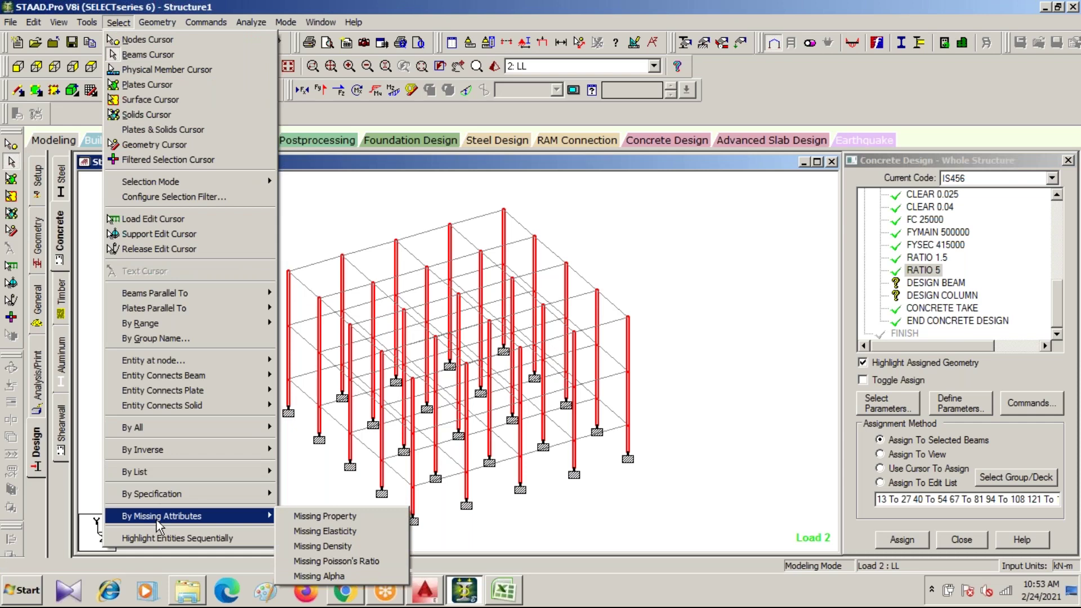
left_click(717, 489)
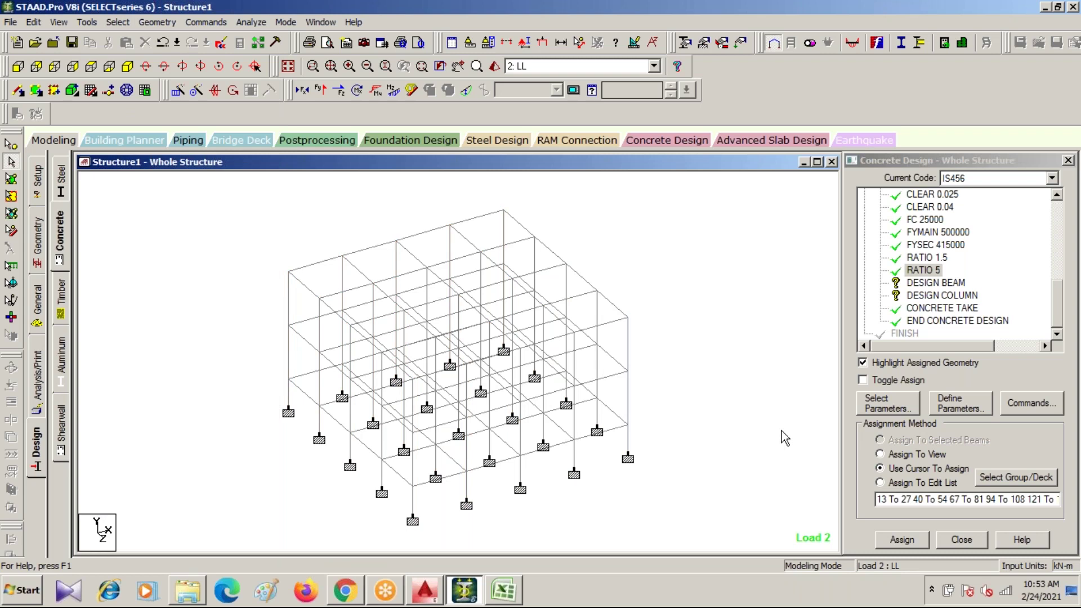
- Assign the DESIGN BEAM command to all beams parallel to the X and Z axes
left_click(936, 282)
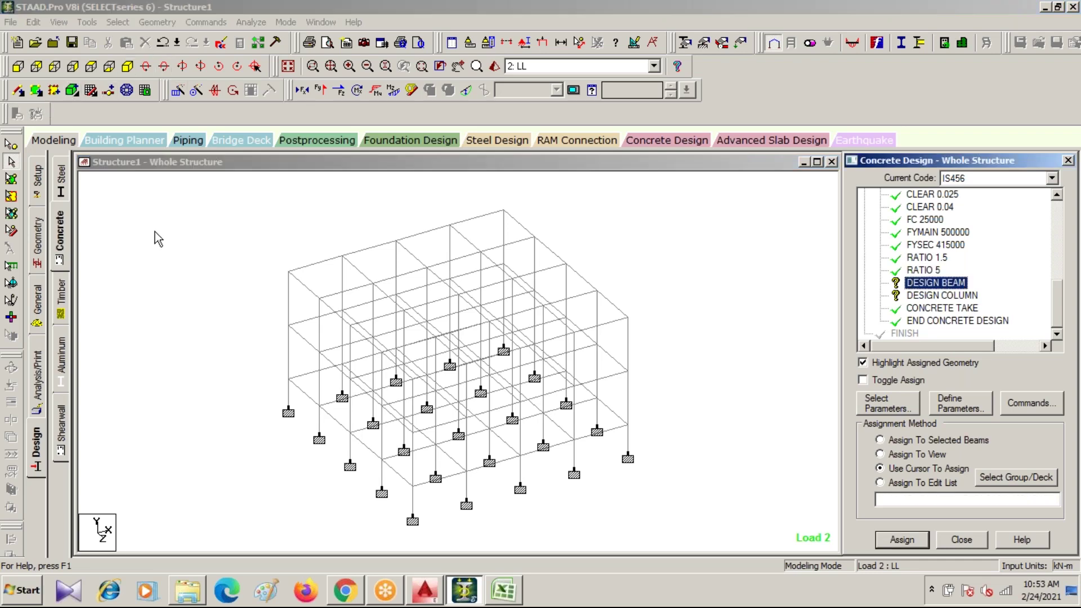
left_click(119, 22)
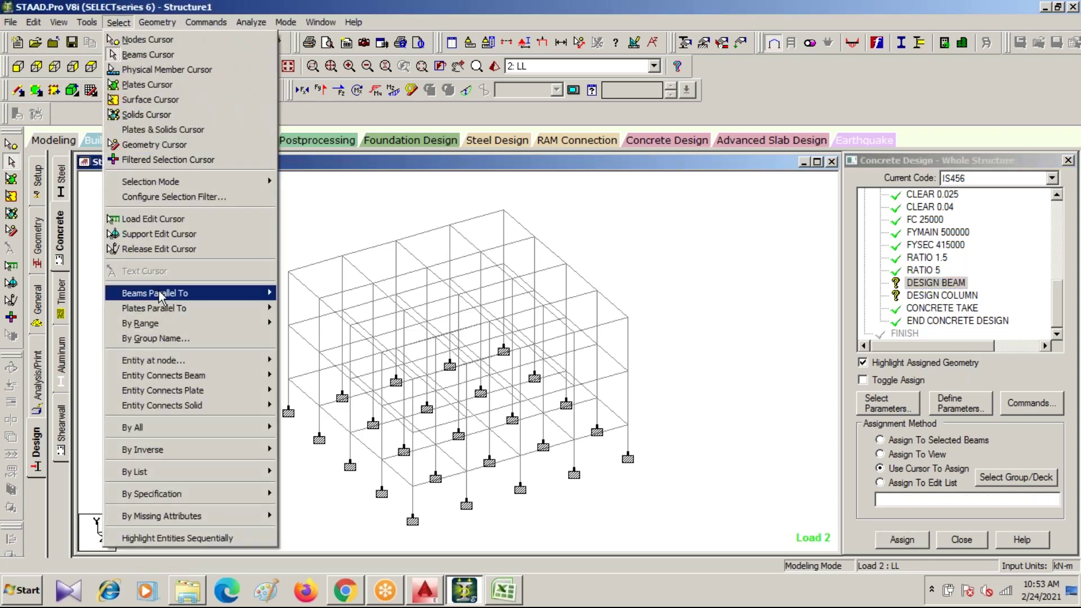
mouse_move(172, 294)
left_click(297, 293)
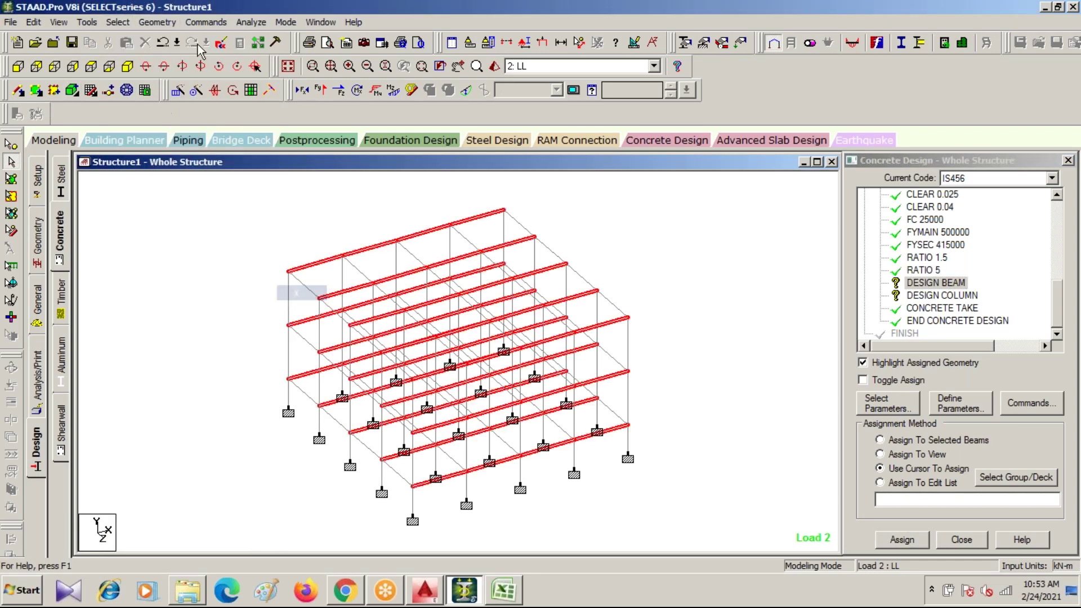
left_click(118, 22)
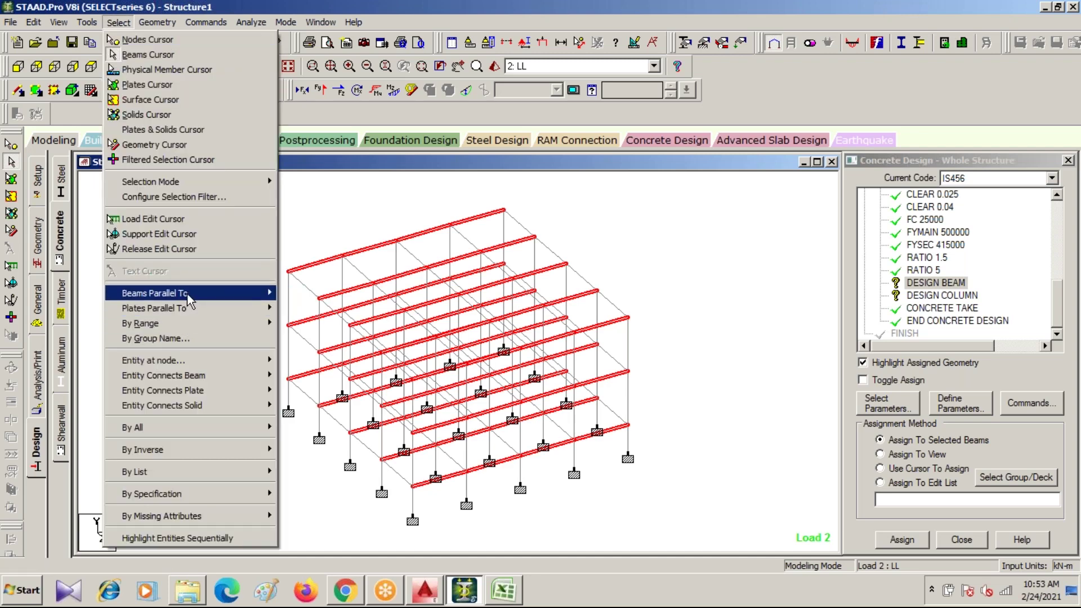
mouse_move(188, 295)
left_click(313, 324)
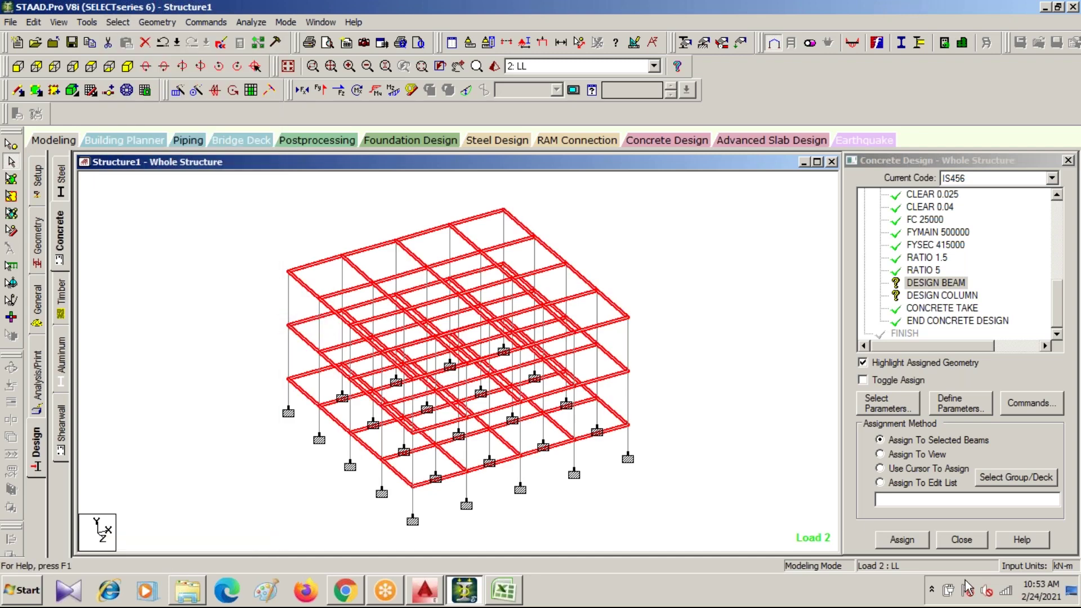
left_click(902, 538)
left_click(967, 397)
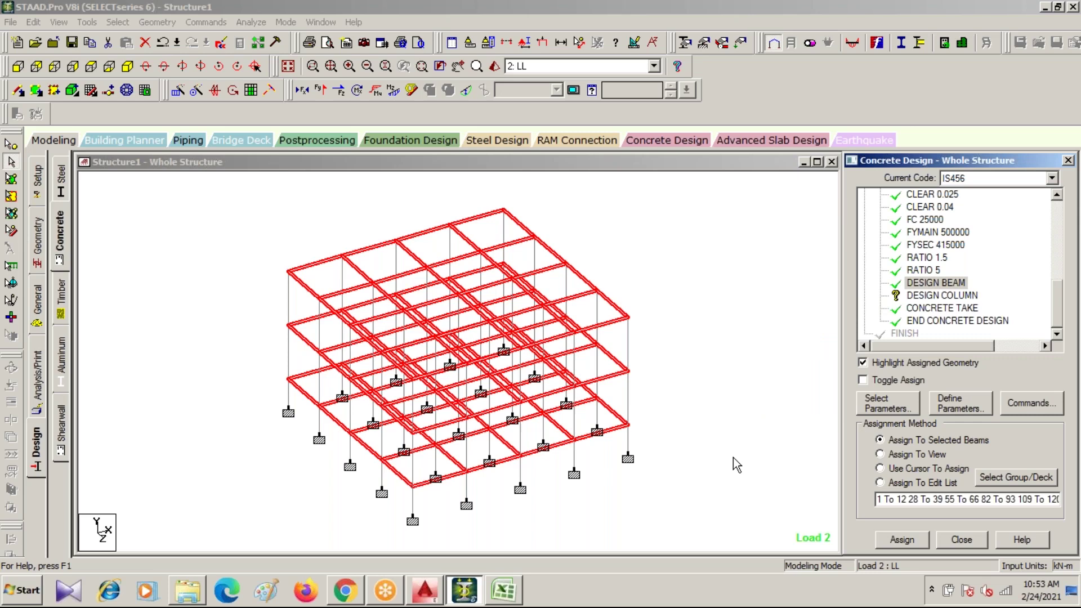
- Assign the DESIGN COLUMN command to all columns parallel to the Y axis, and clear the member selection
left_click(942, 295)
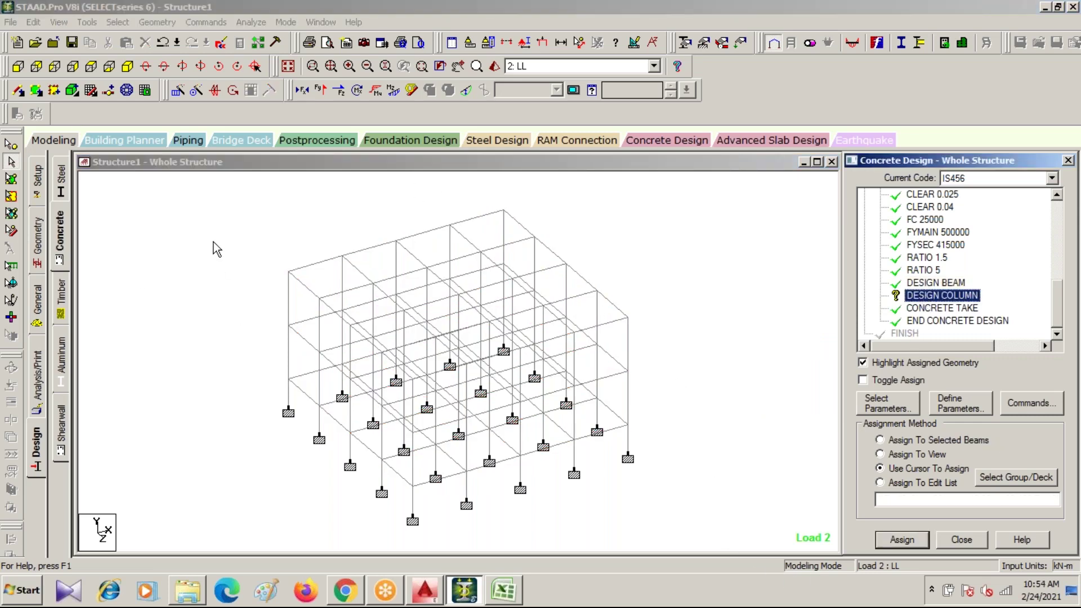
left_click(158, 22)
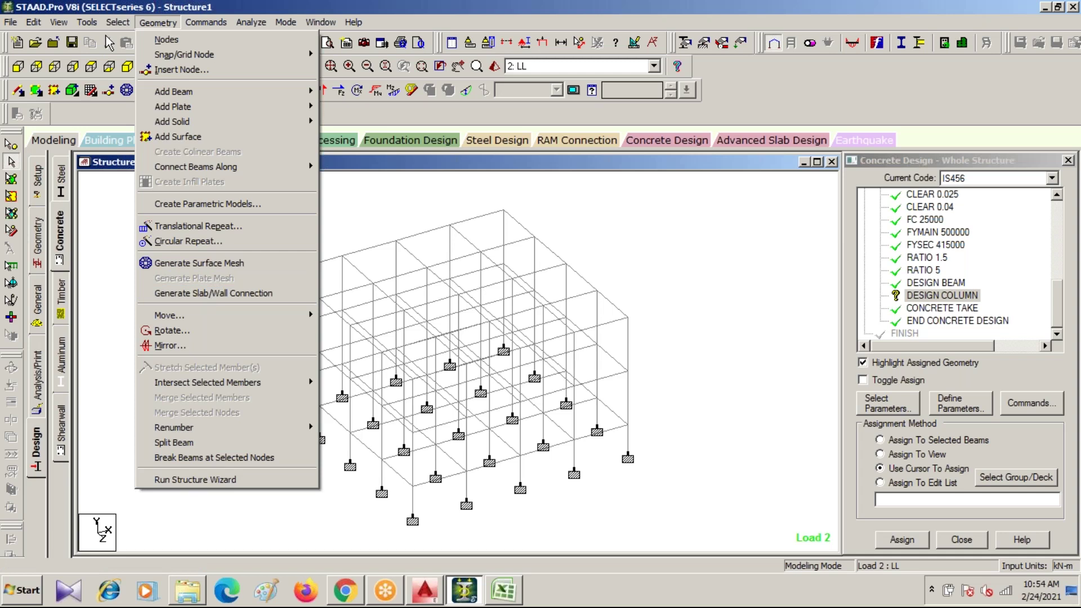
mouse_move(120, 22)
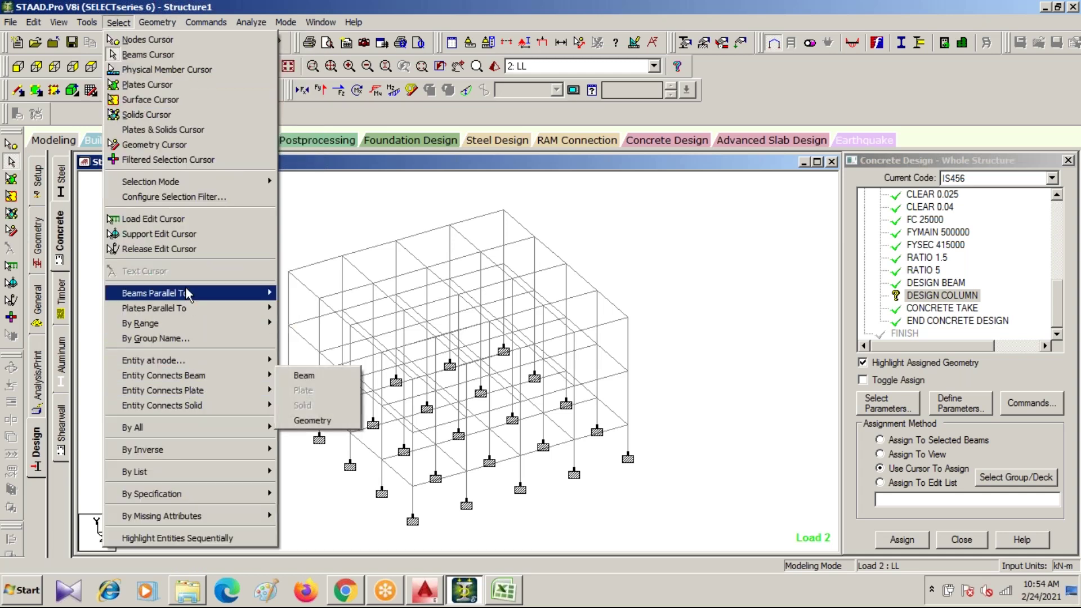
mouse_move(187, 293)
left_click(298, 308)
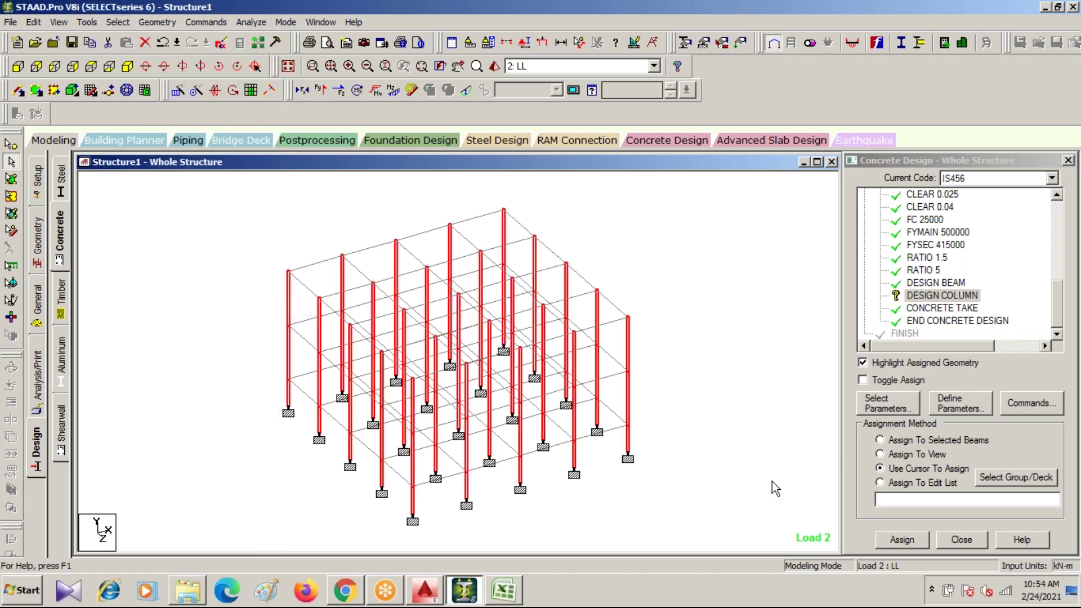
left_click(911, 545)
left_click(900, 394)
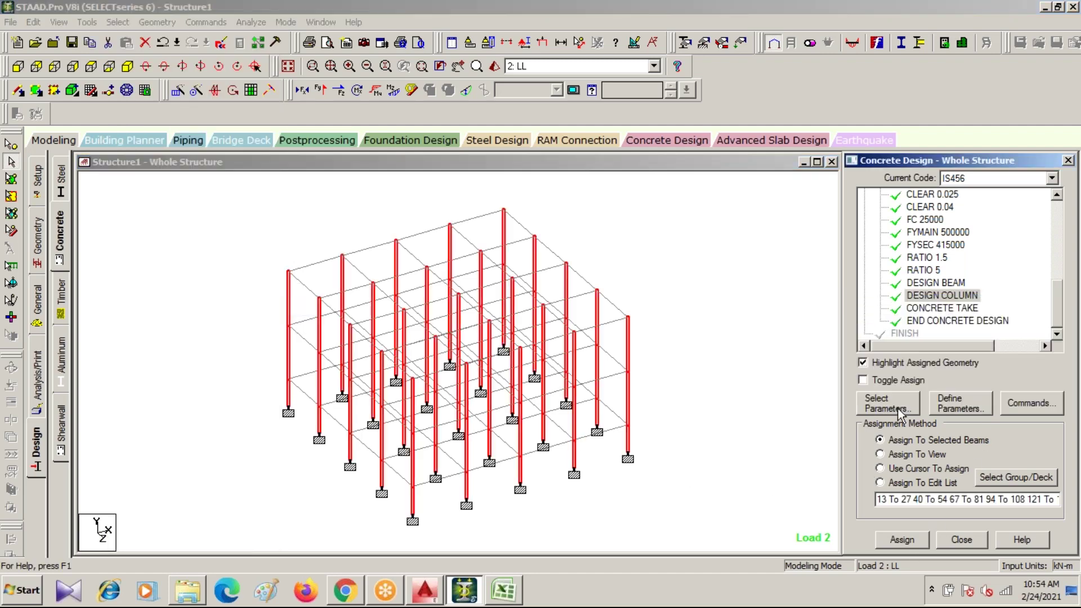
left_click(708, 462)
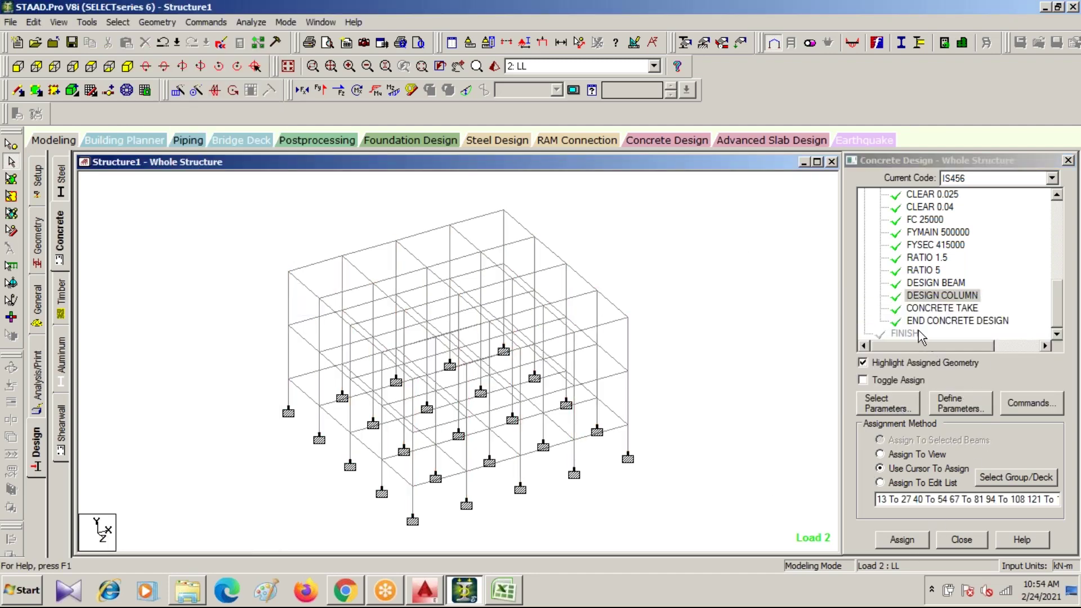
- Run the analysis and concrete design of the structure, and finish it staying in modeling mode
left_click(252, 22)
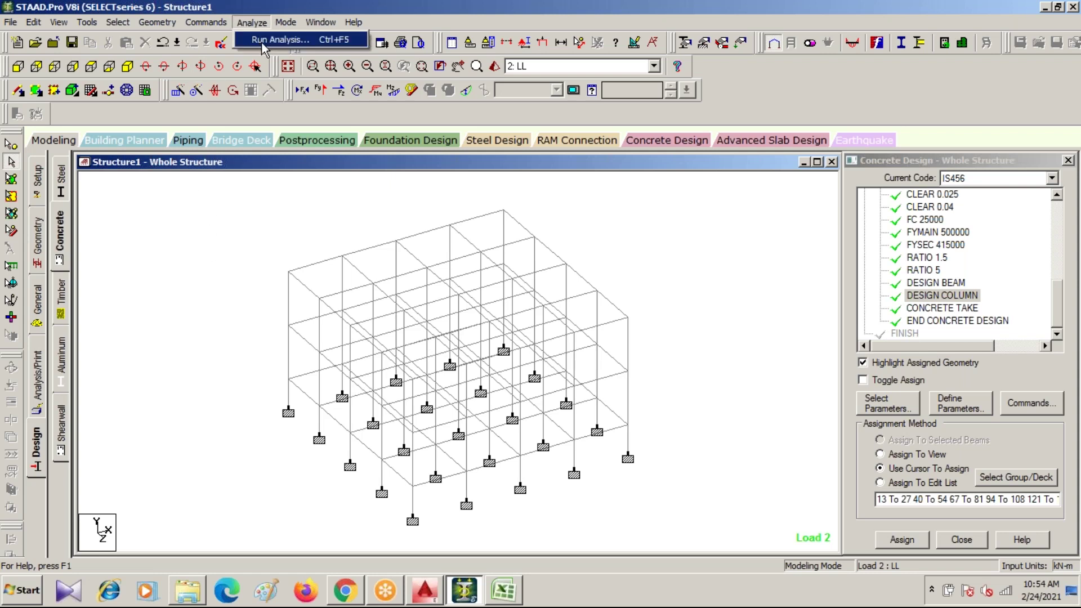
left_click(263, 42)
left_click(437, 330)
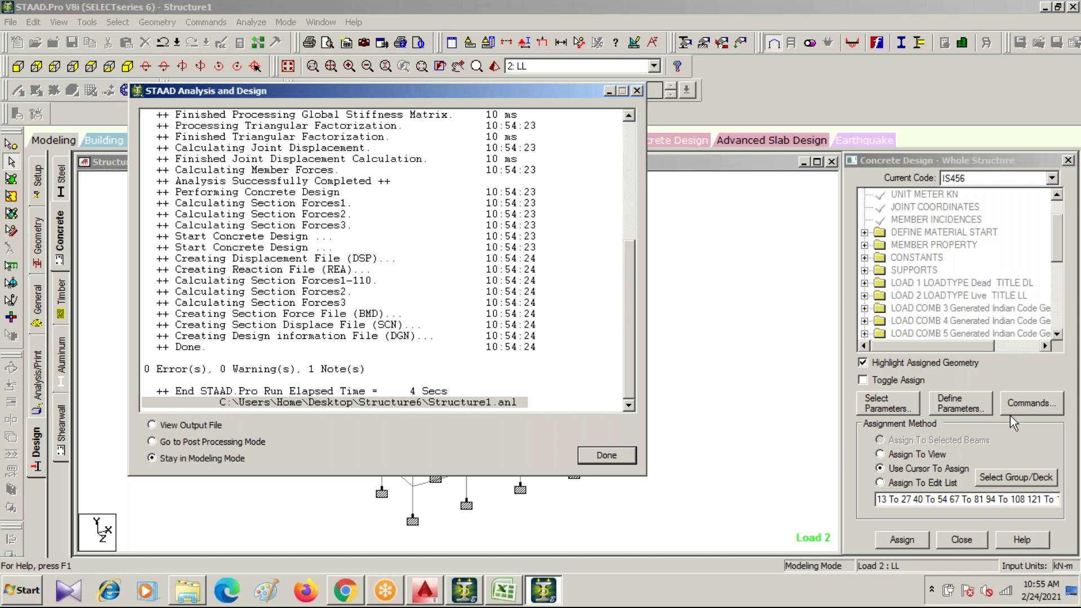
left_click(607, 456)
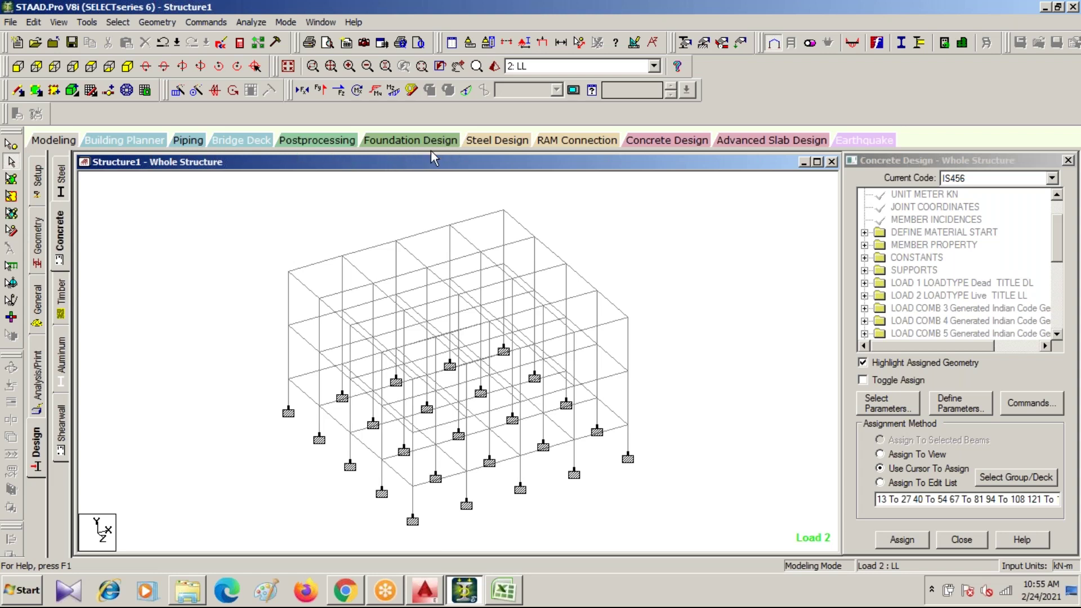
- Include all available load cases for foundation design with all supports, and launch STAAD.foundation with them
left_click(412, 143)
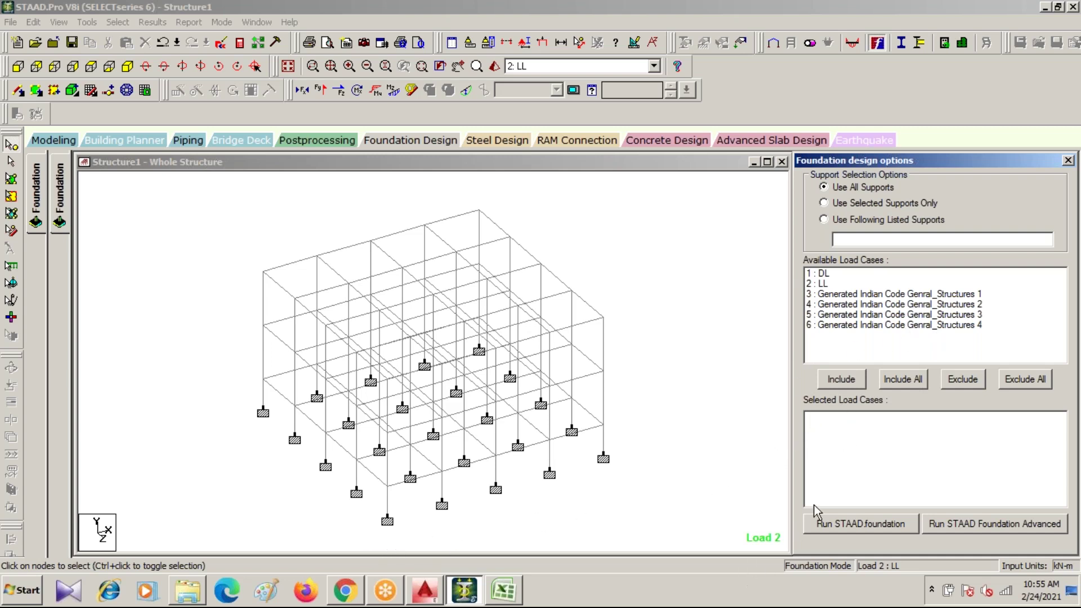
left_click(904, 380)
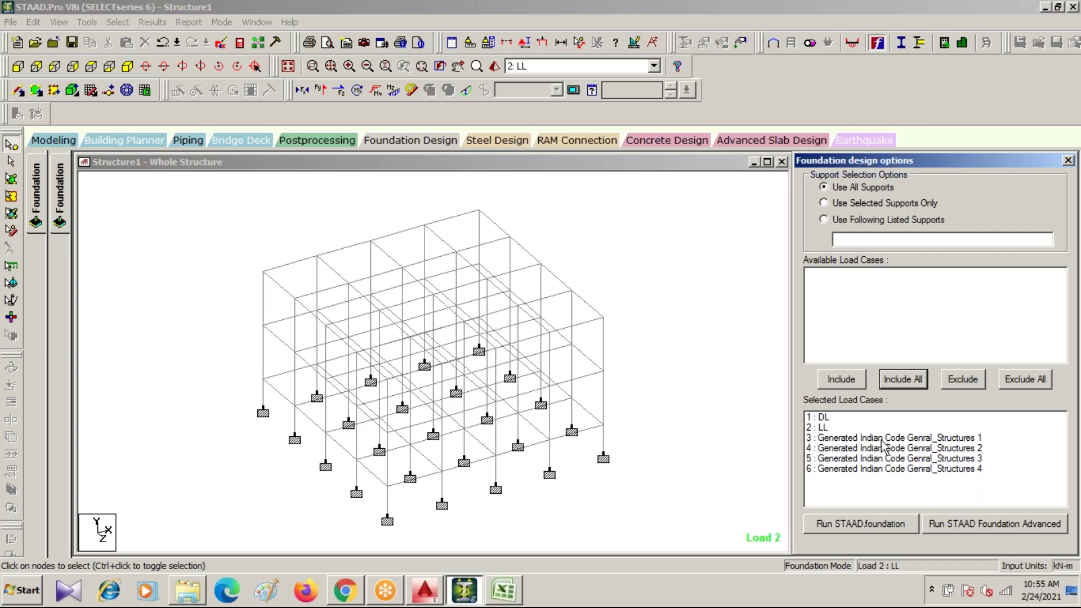
left_click(844, 531)
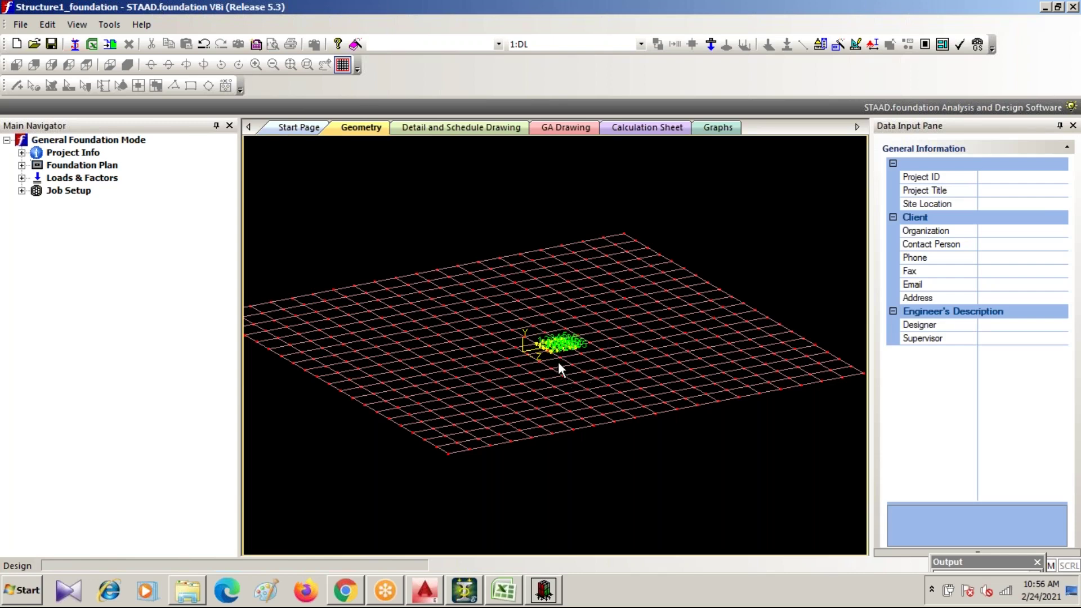
- Generate the ultimate load combinations from the INDIAN load combination table, numbered from 201
scroll(552, 346, "up", 5)
scroll(555, 358, "up", 6)
scroll(554, 356, "down", 3)
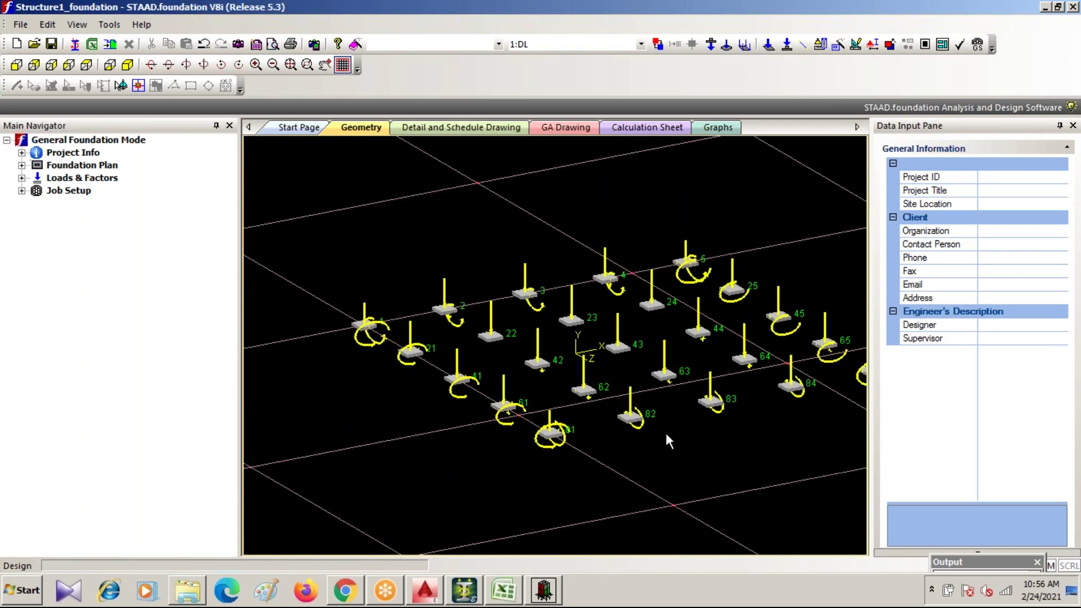
middle_click_drag(656, 443, 577, 467)
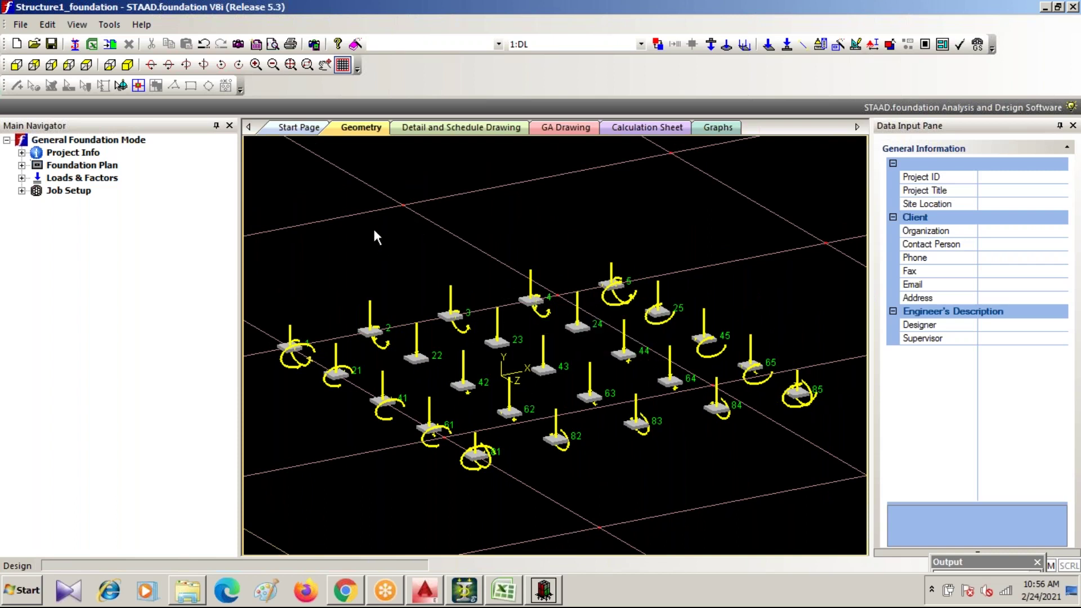
scroll(375, 232, "down", 1)
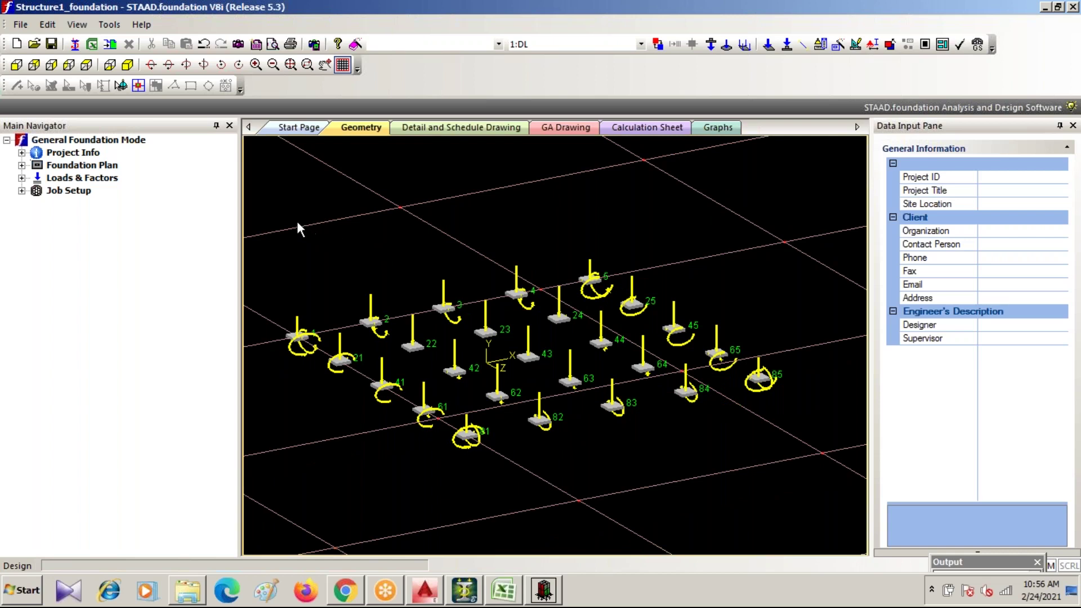
left_click(21, 178)
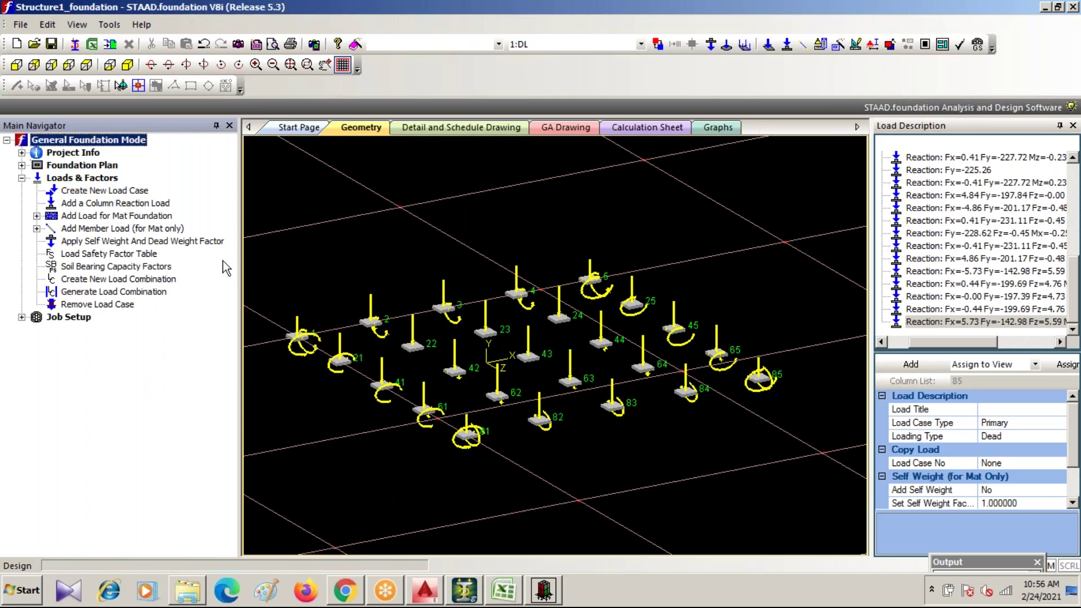
left_click(103, 292)
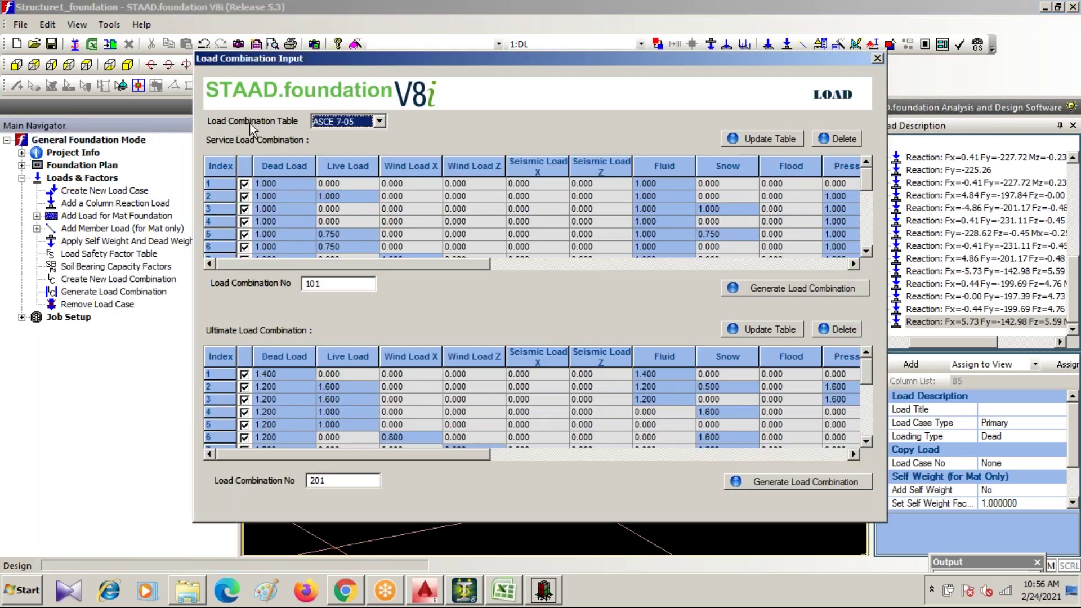
left_click(380, 121)
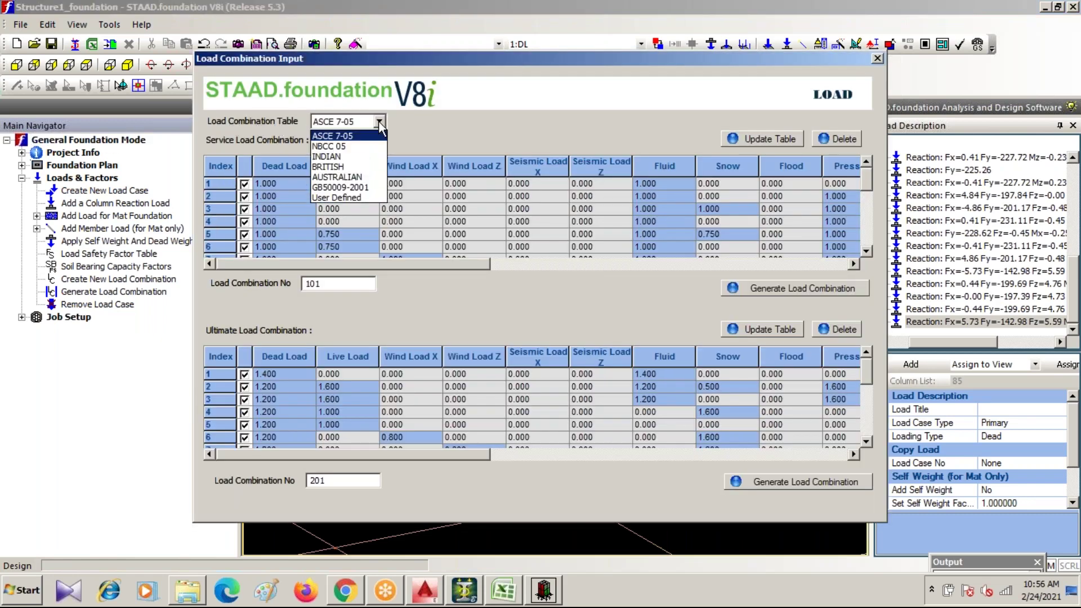
left_click(356, 156)
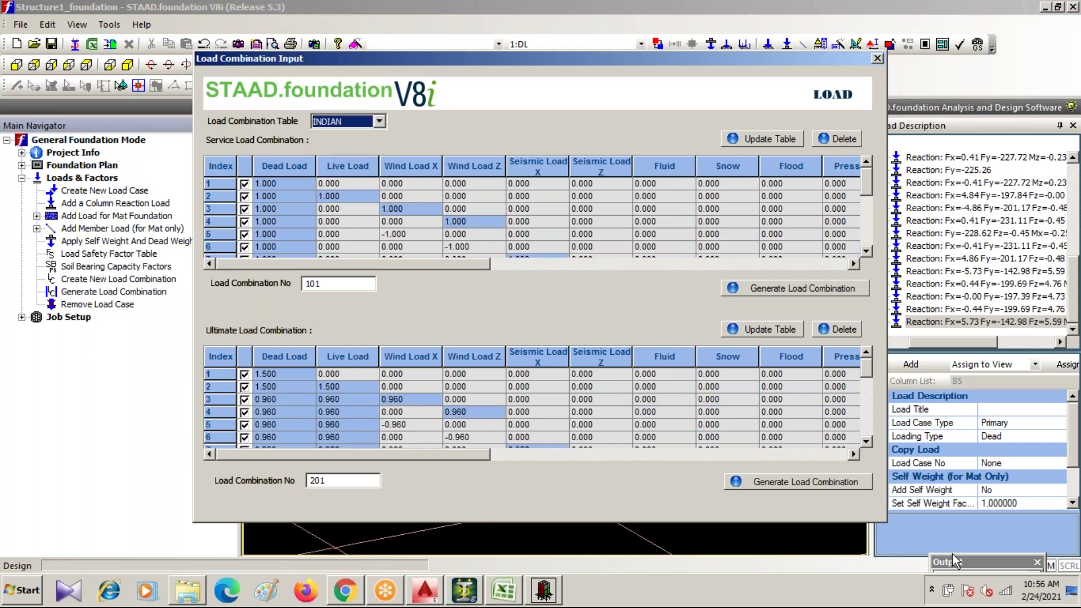
left_click(799, 482)
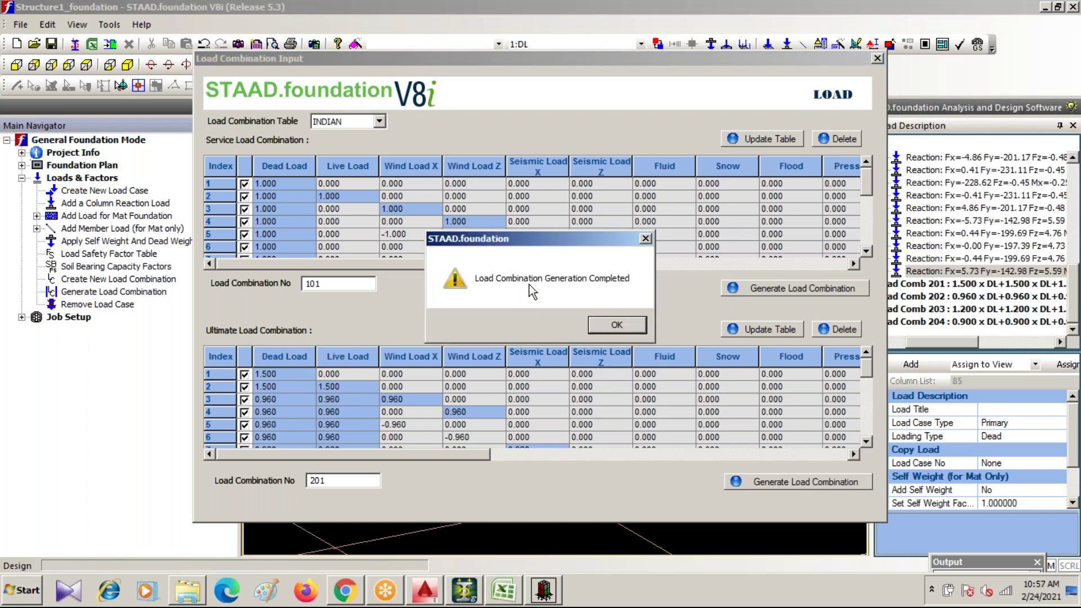
left_click(617, 324)
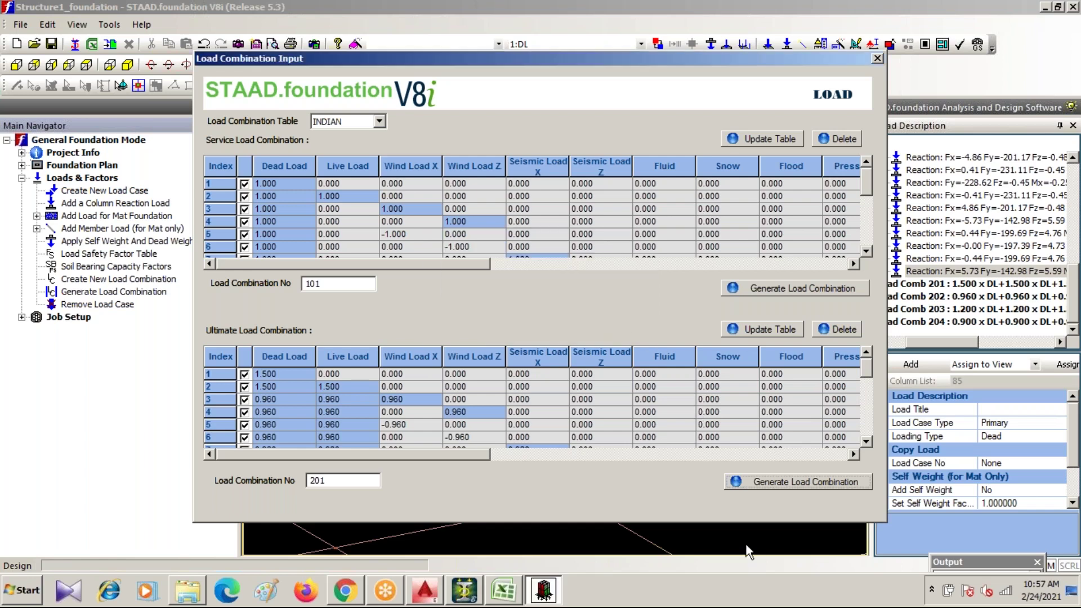
left_click(877, 59)
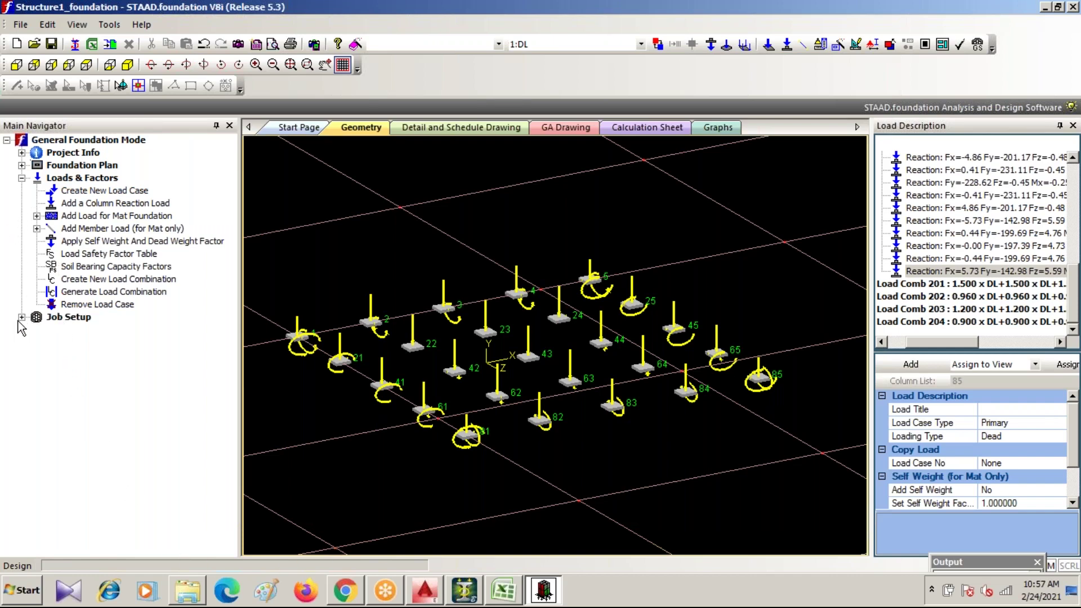
- Start a new foundation job in the job setup
left_click(21, 152)
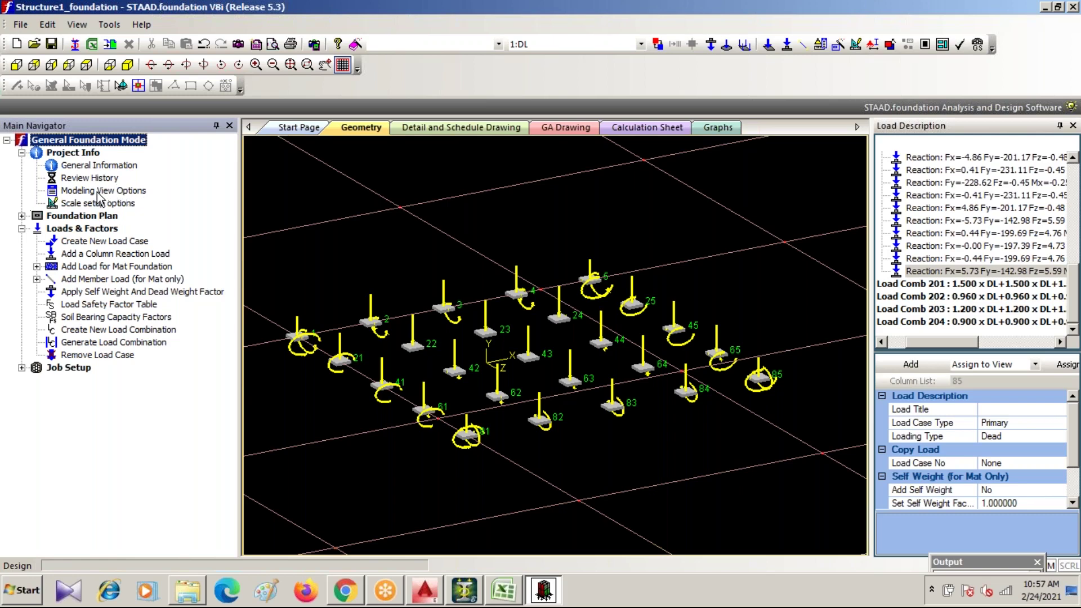
left_click(22, 153)
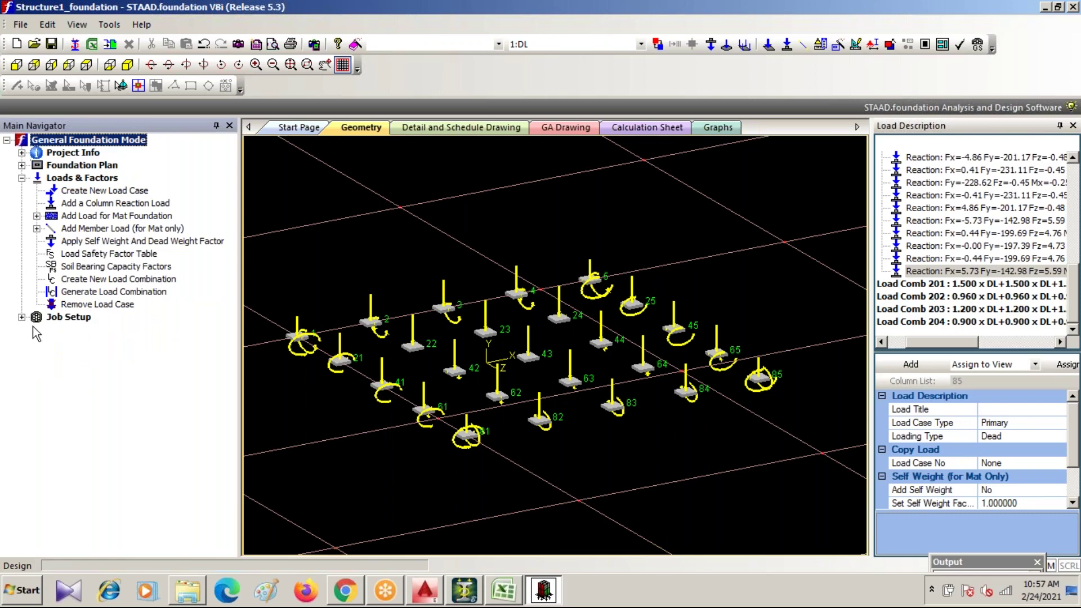
left_click(22, 316)
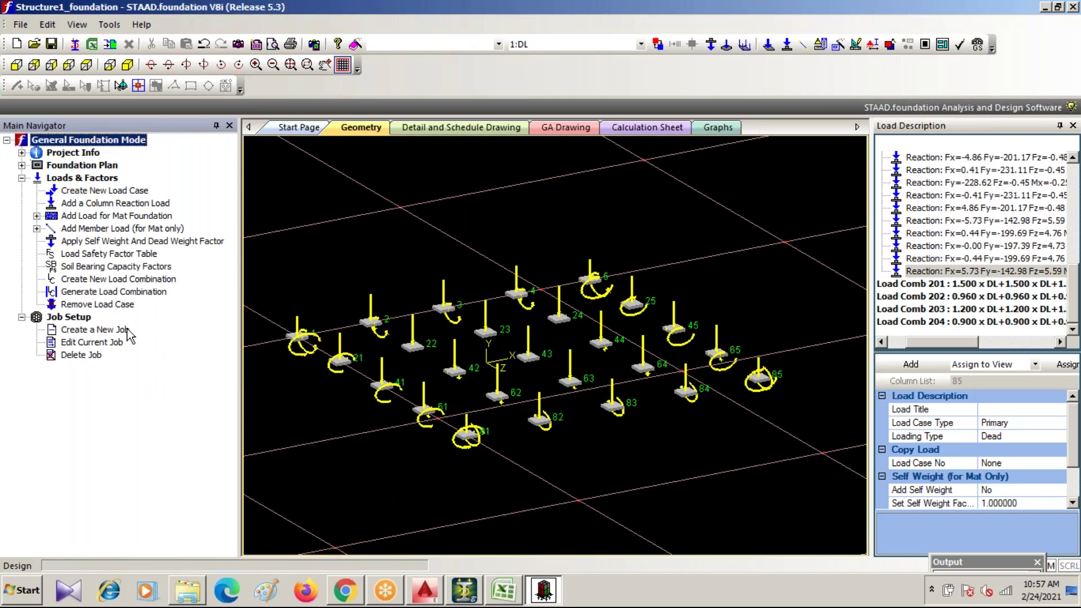
left_click(88, 333)
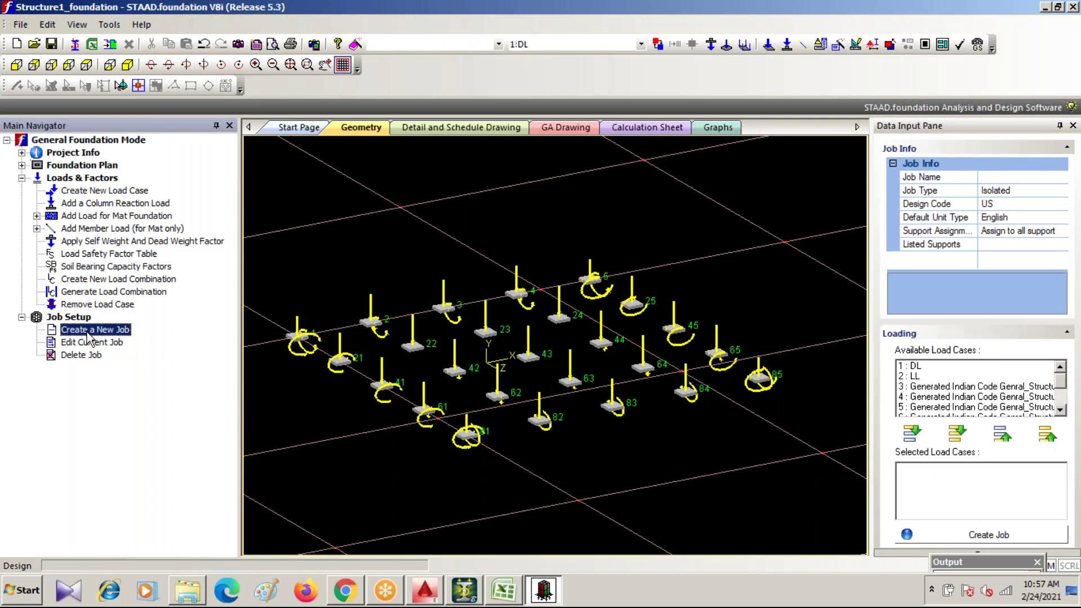